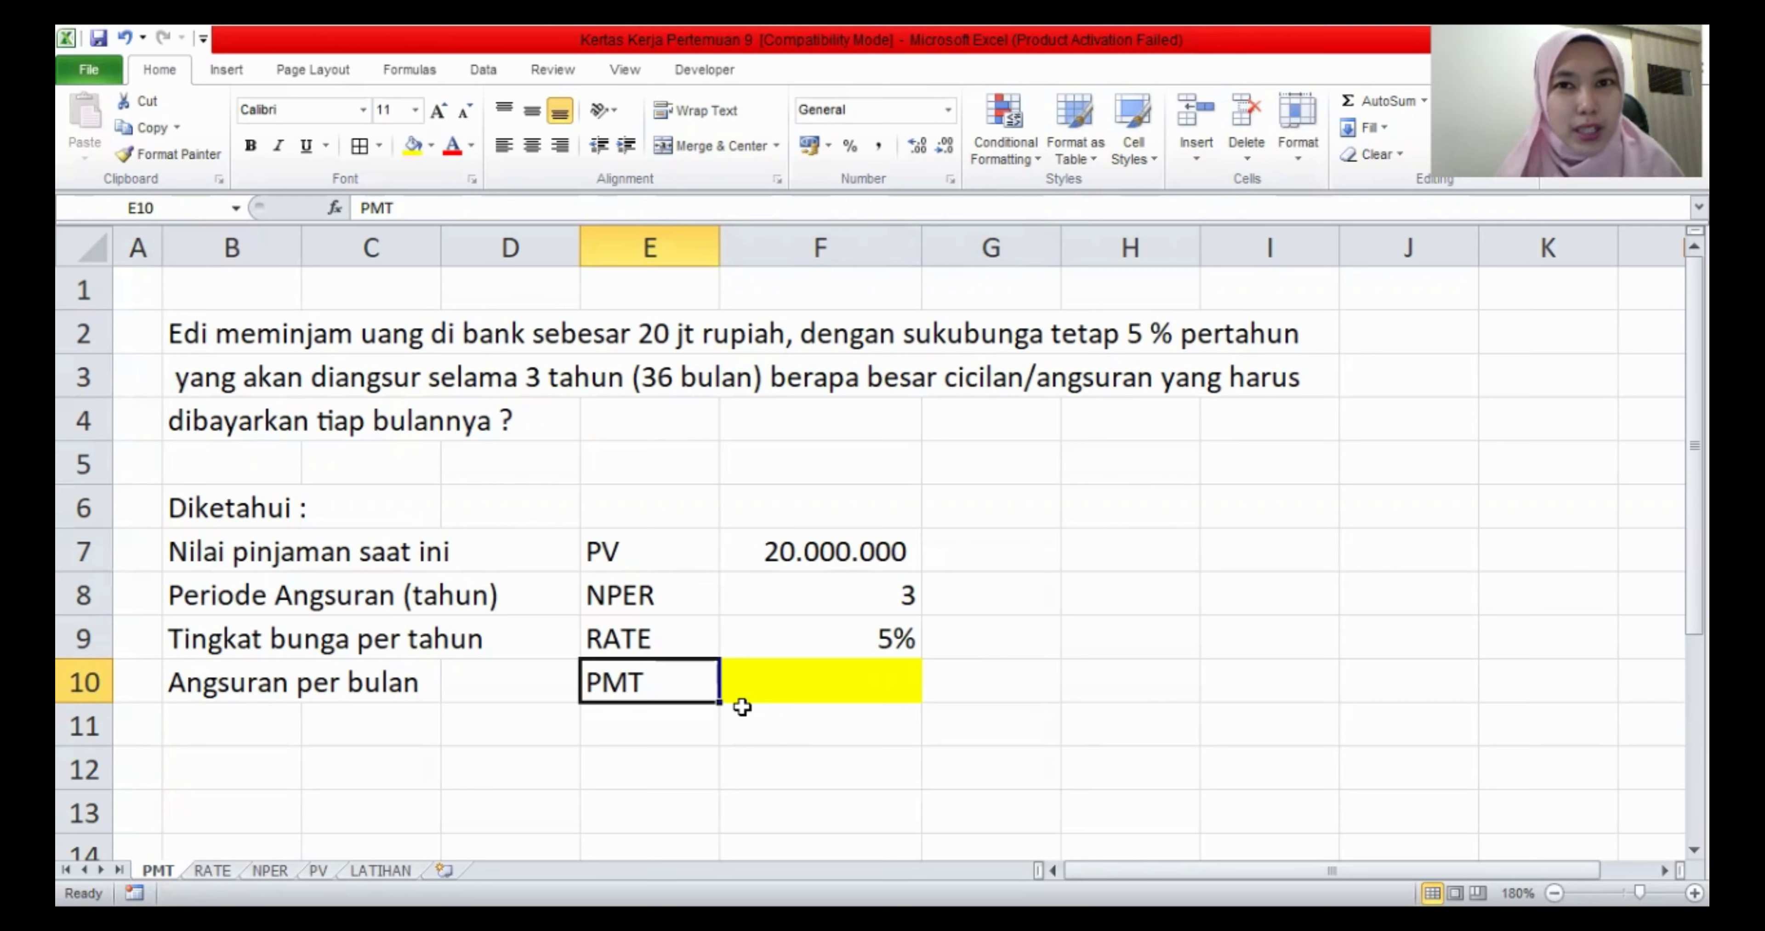
# - Begin a PMT formula in F10 with F9/12 as the rate and F8*12 as the number of periods
pyautogui.click(792, 675)
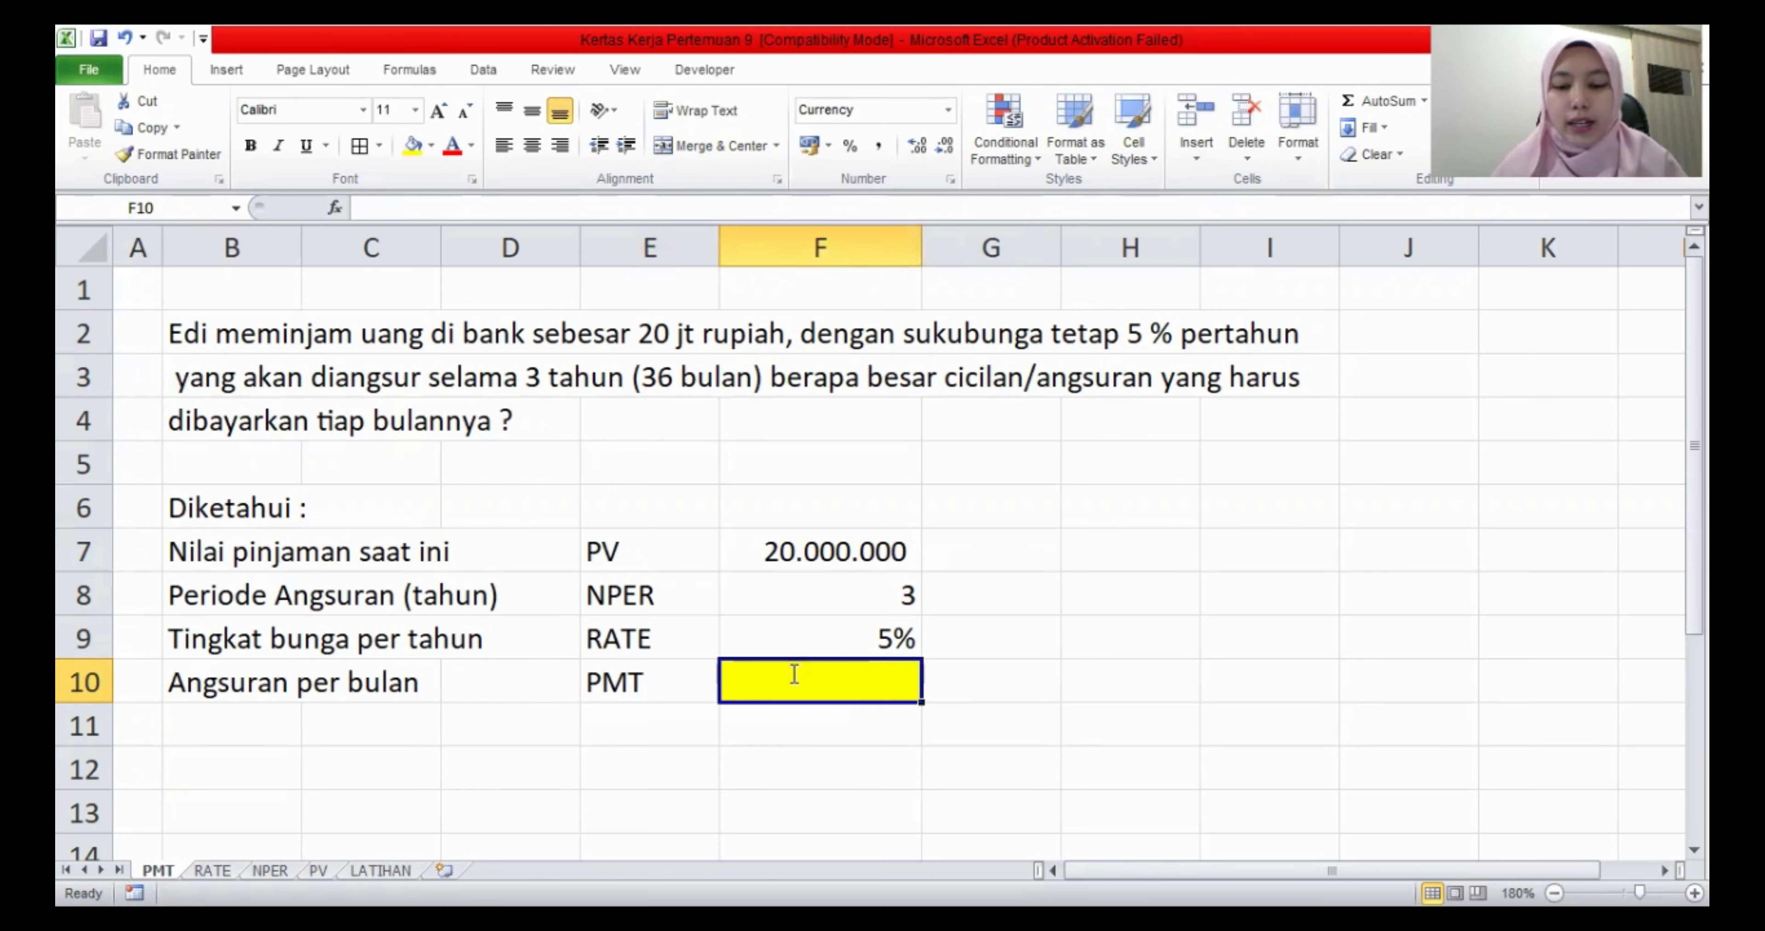
pyautogui.write('=P')
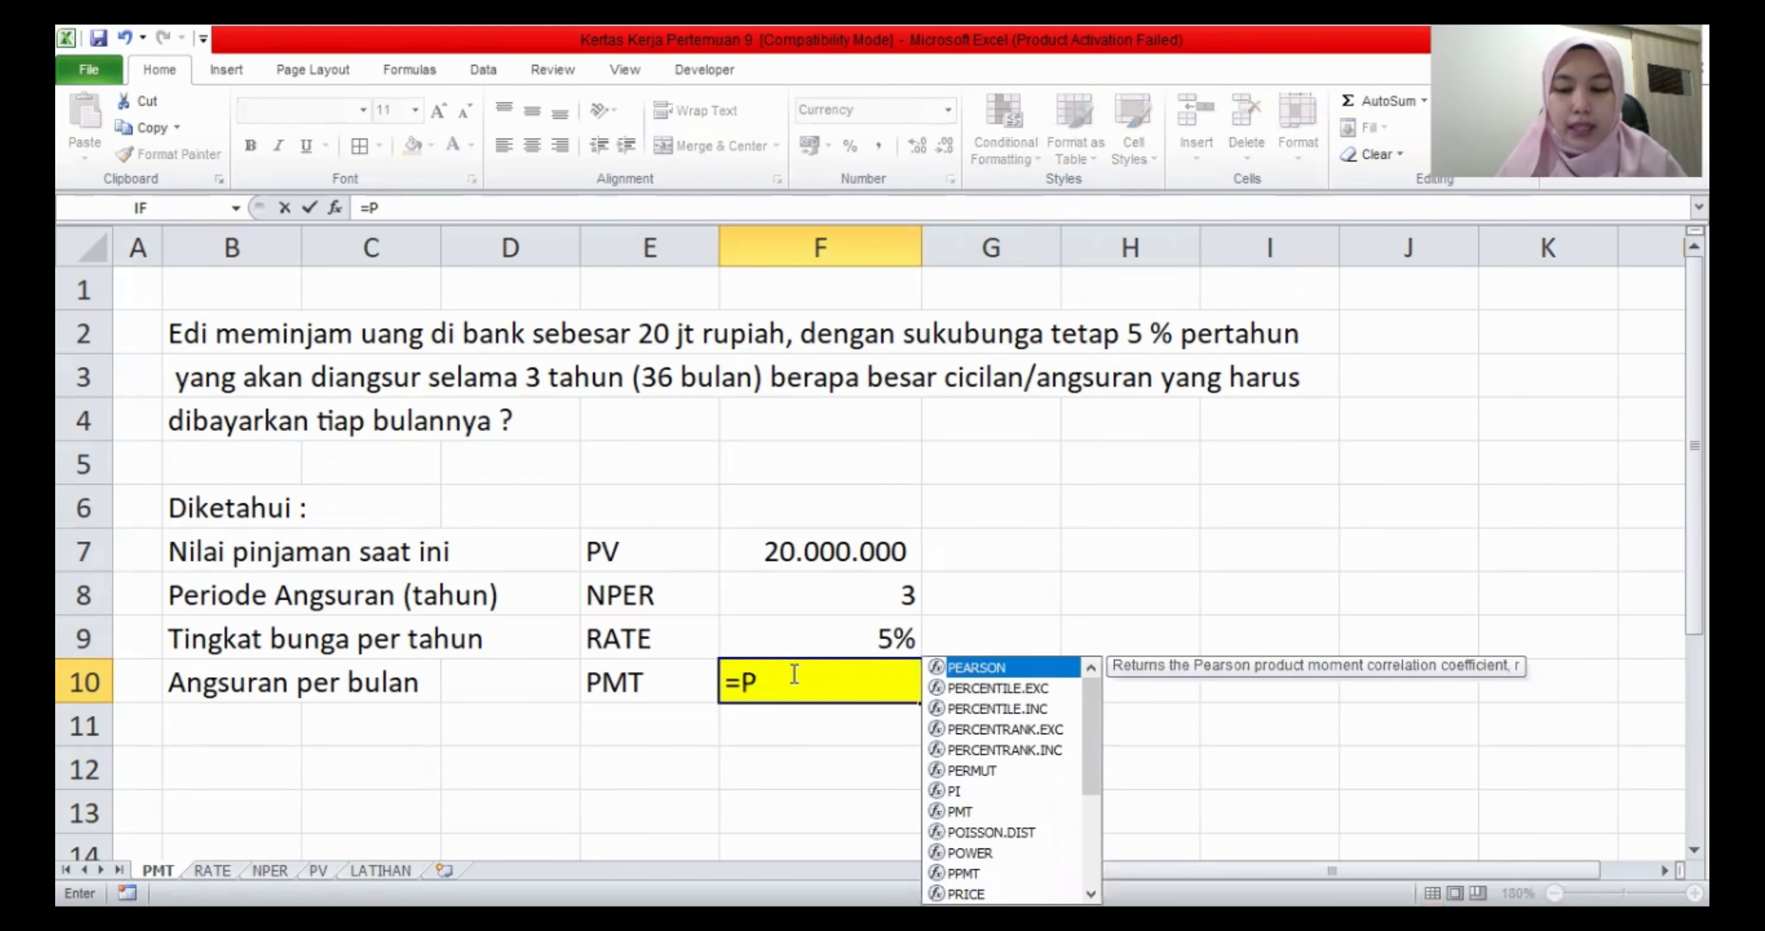
pyautogui.write('MT(')
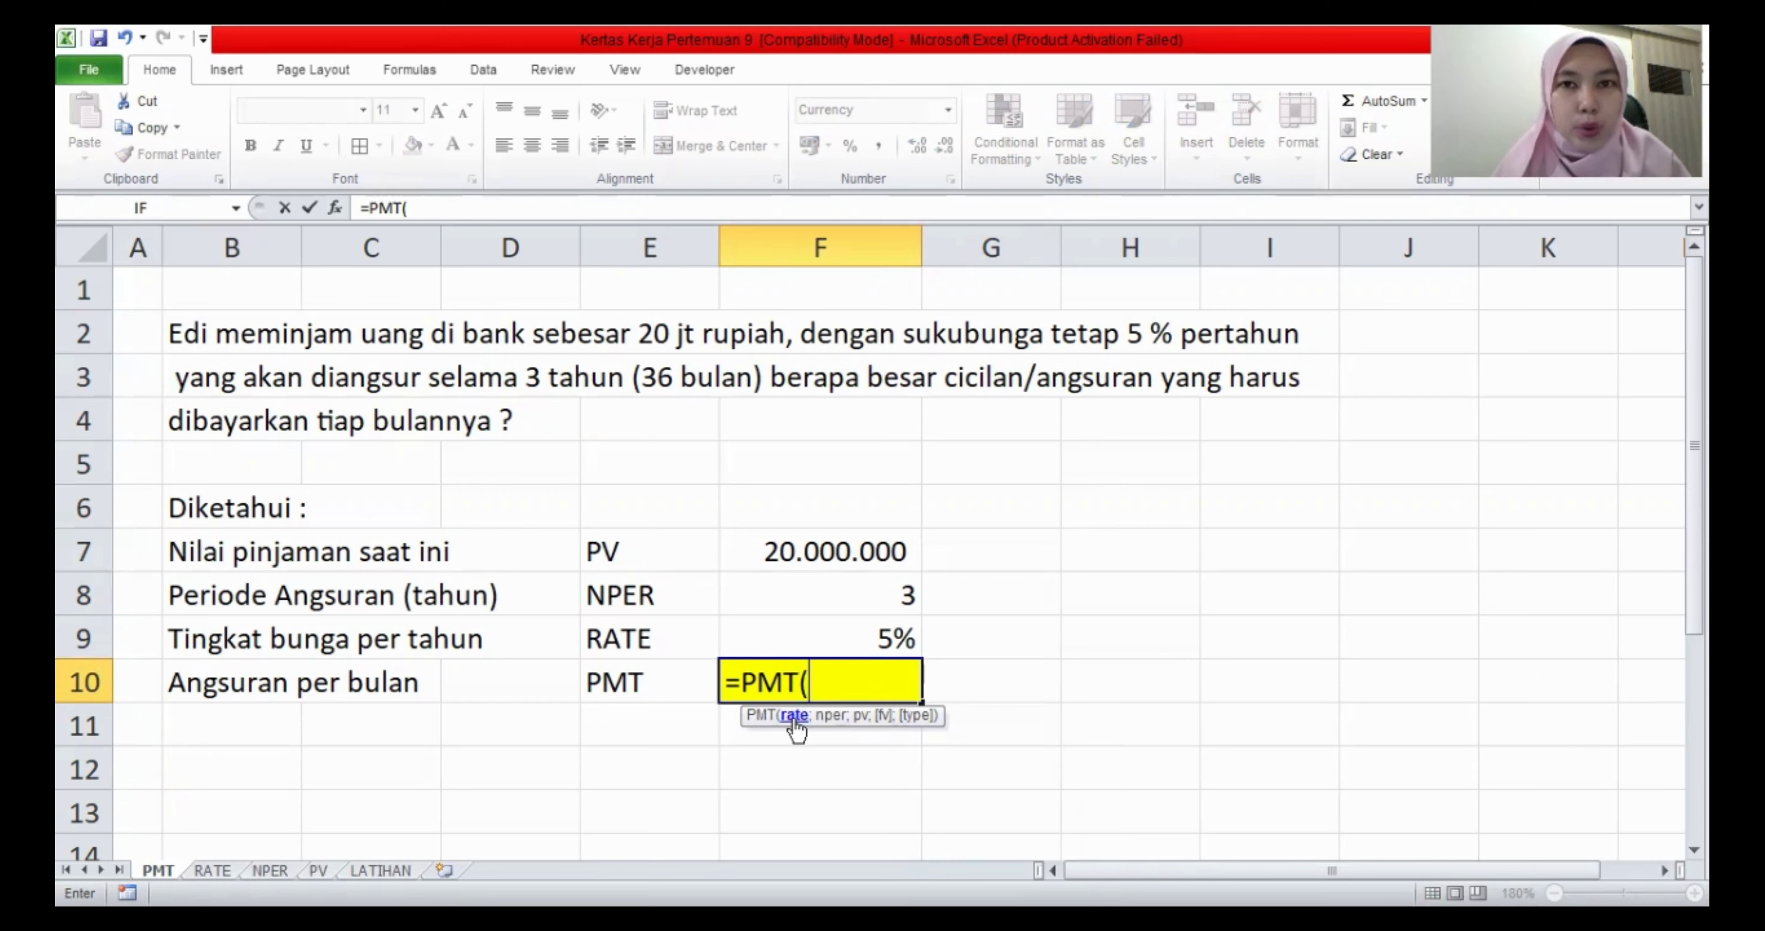
pyautogui.click(856, 638)
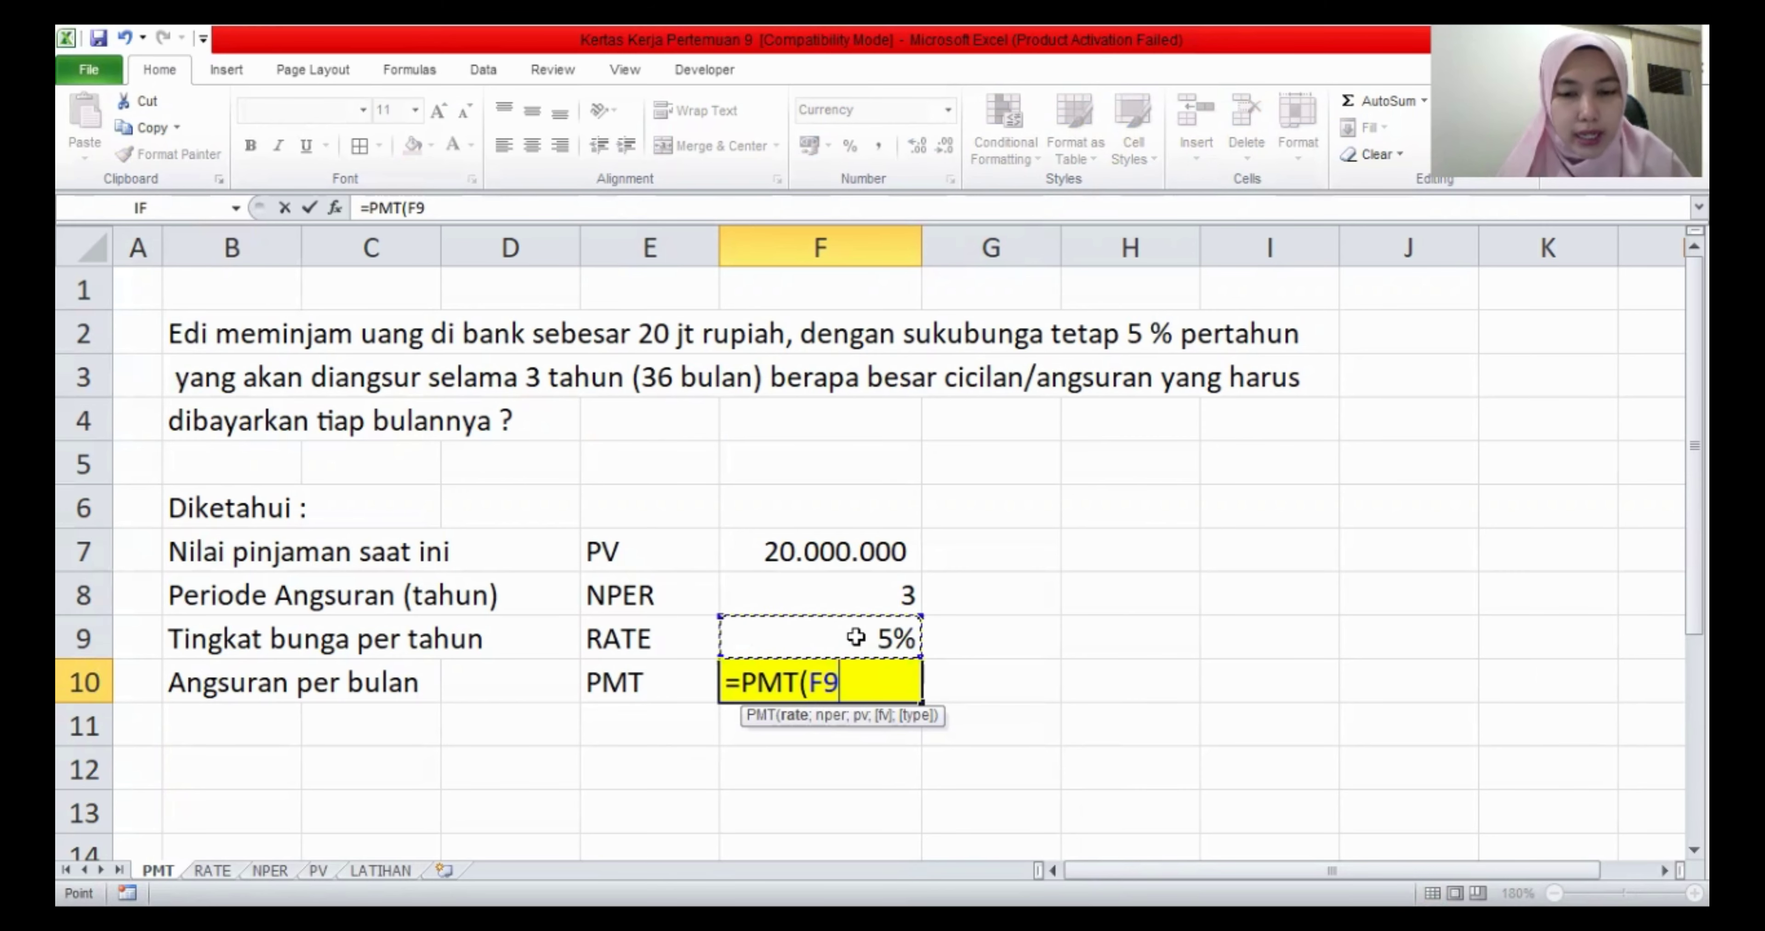
pyautogui.write('/12')
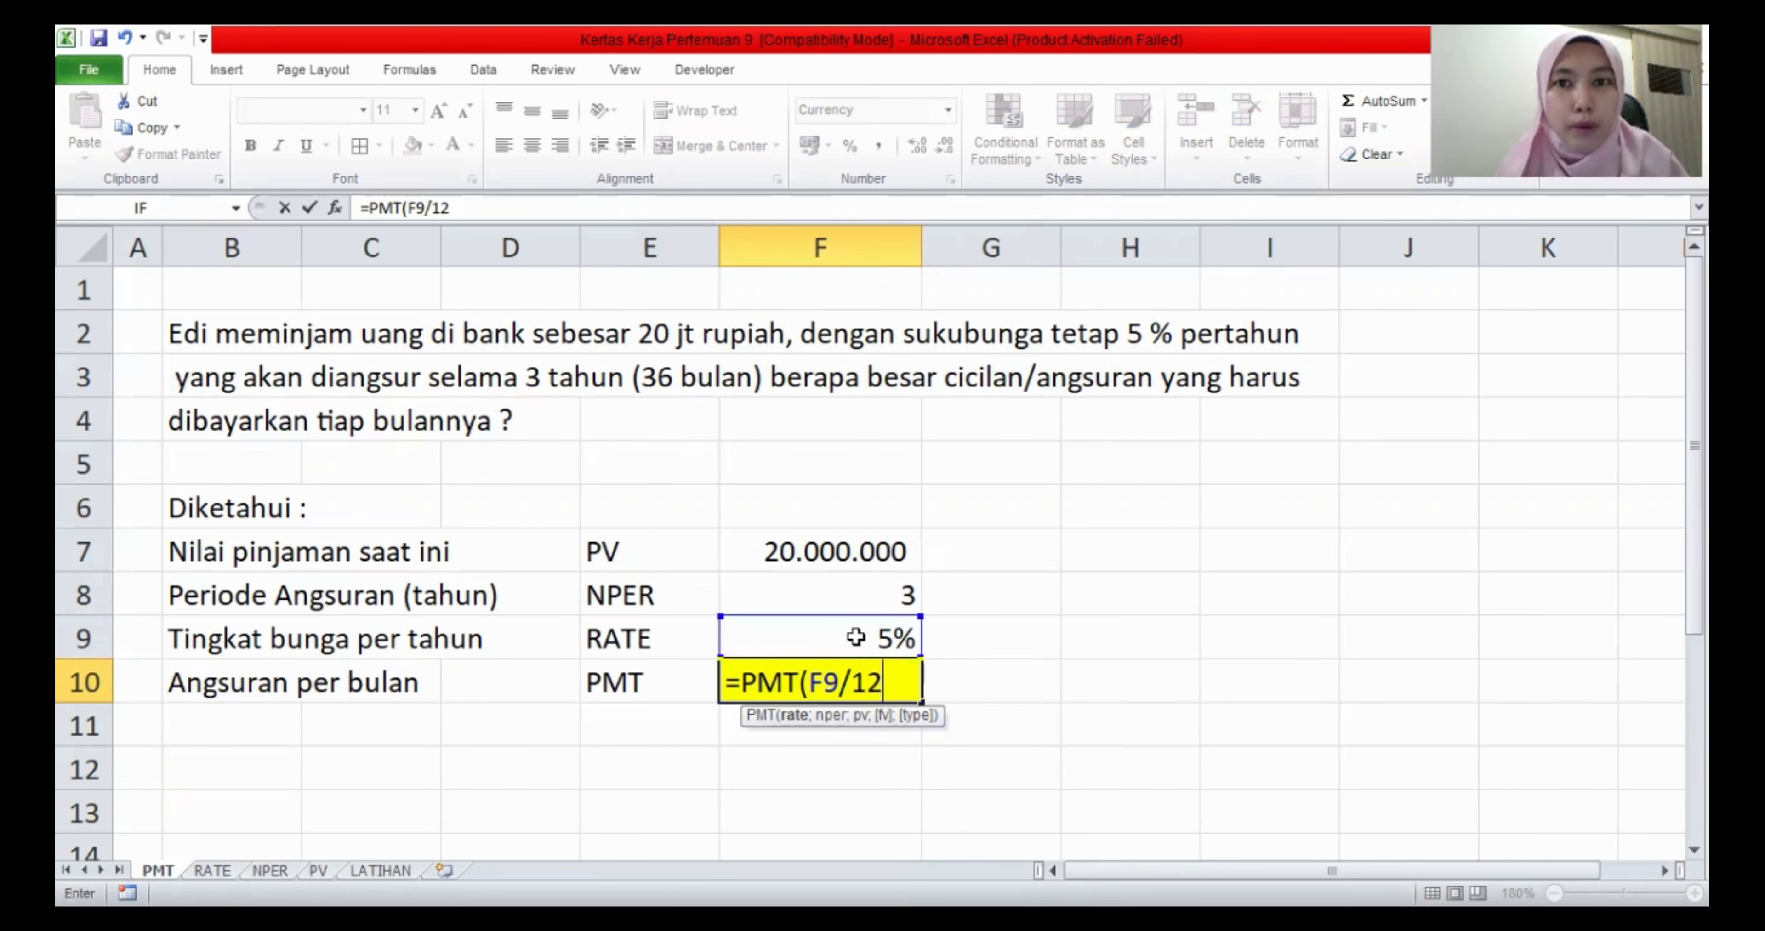
pyautogui.write(';')
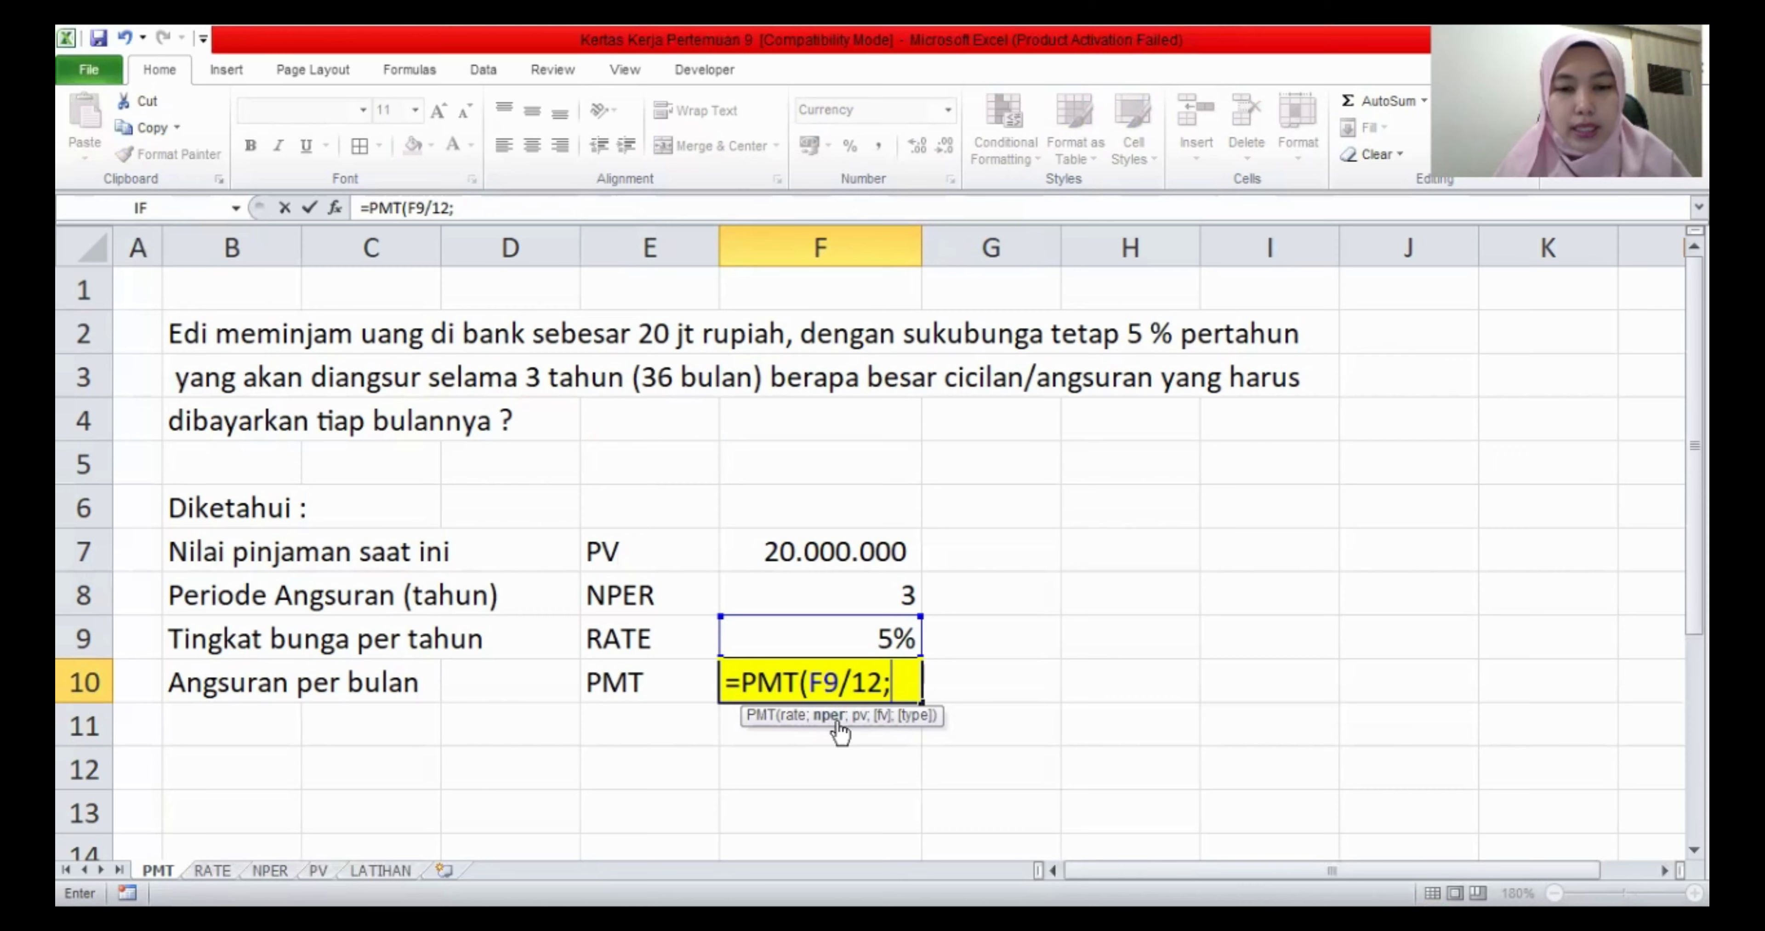
pyautogui.click(851, 592)
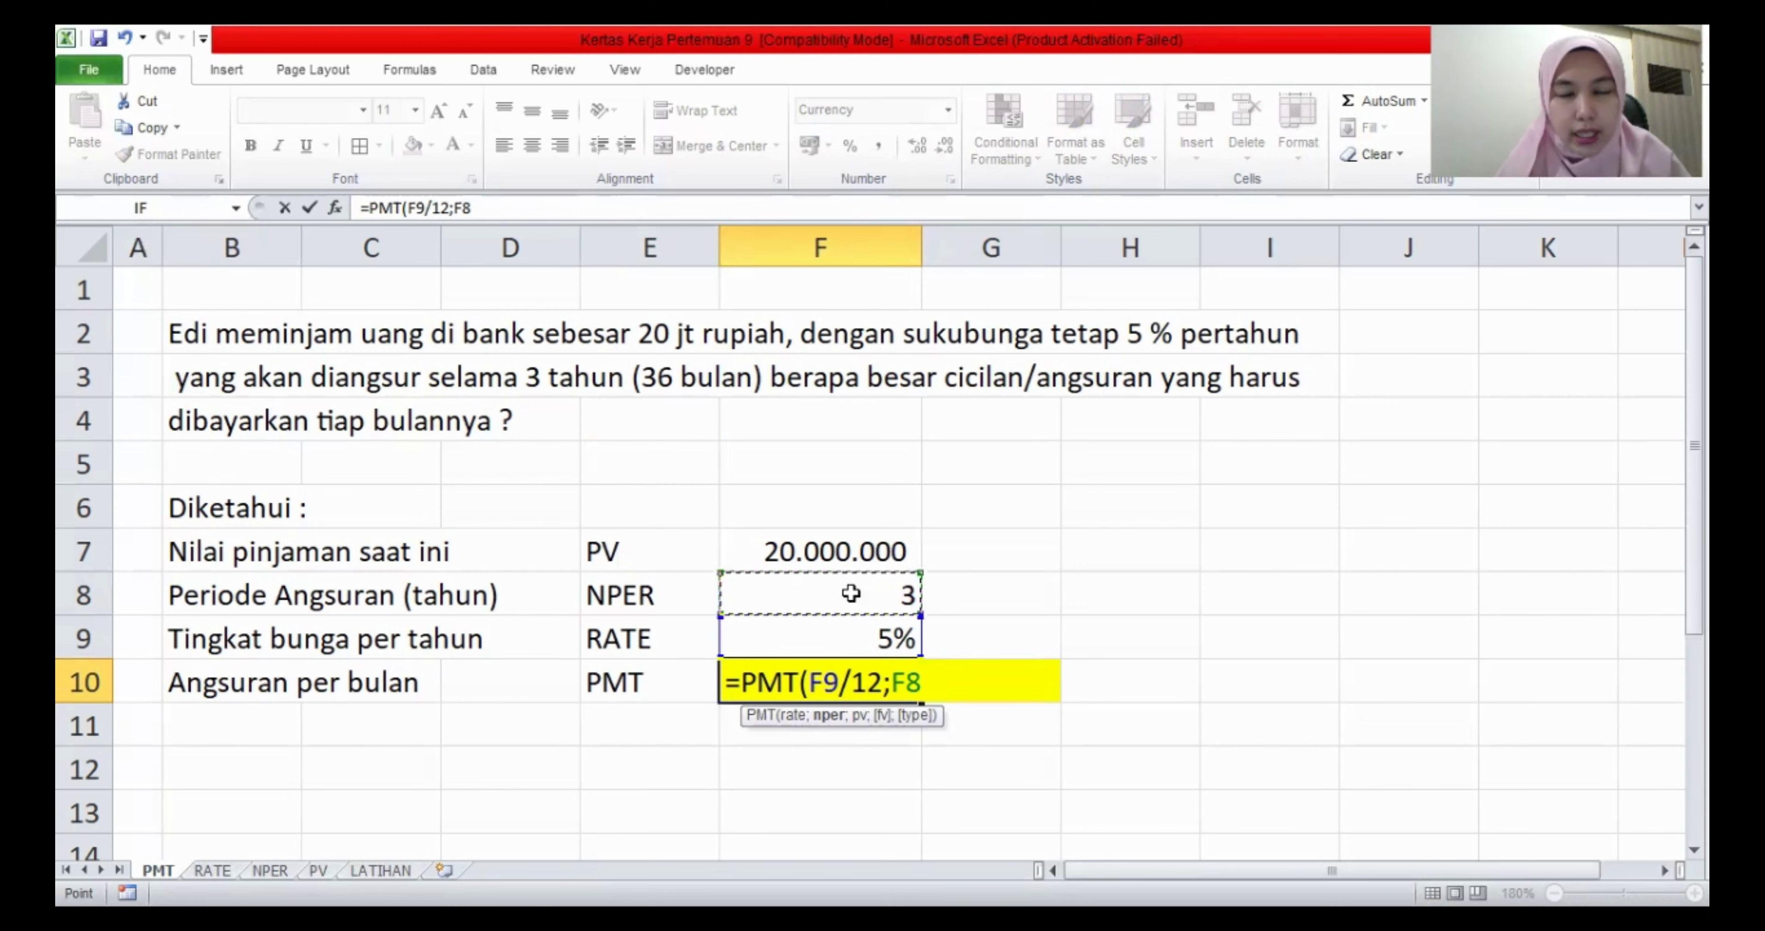
pyautogui.write('*12')
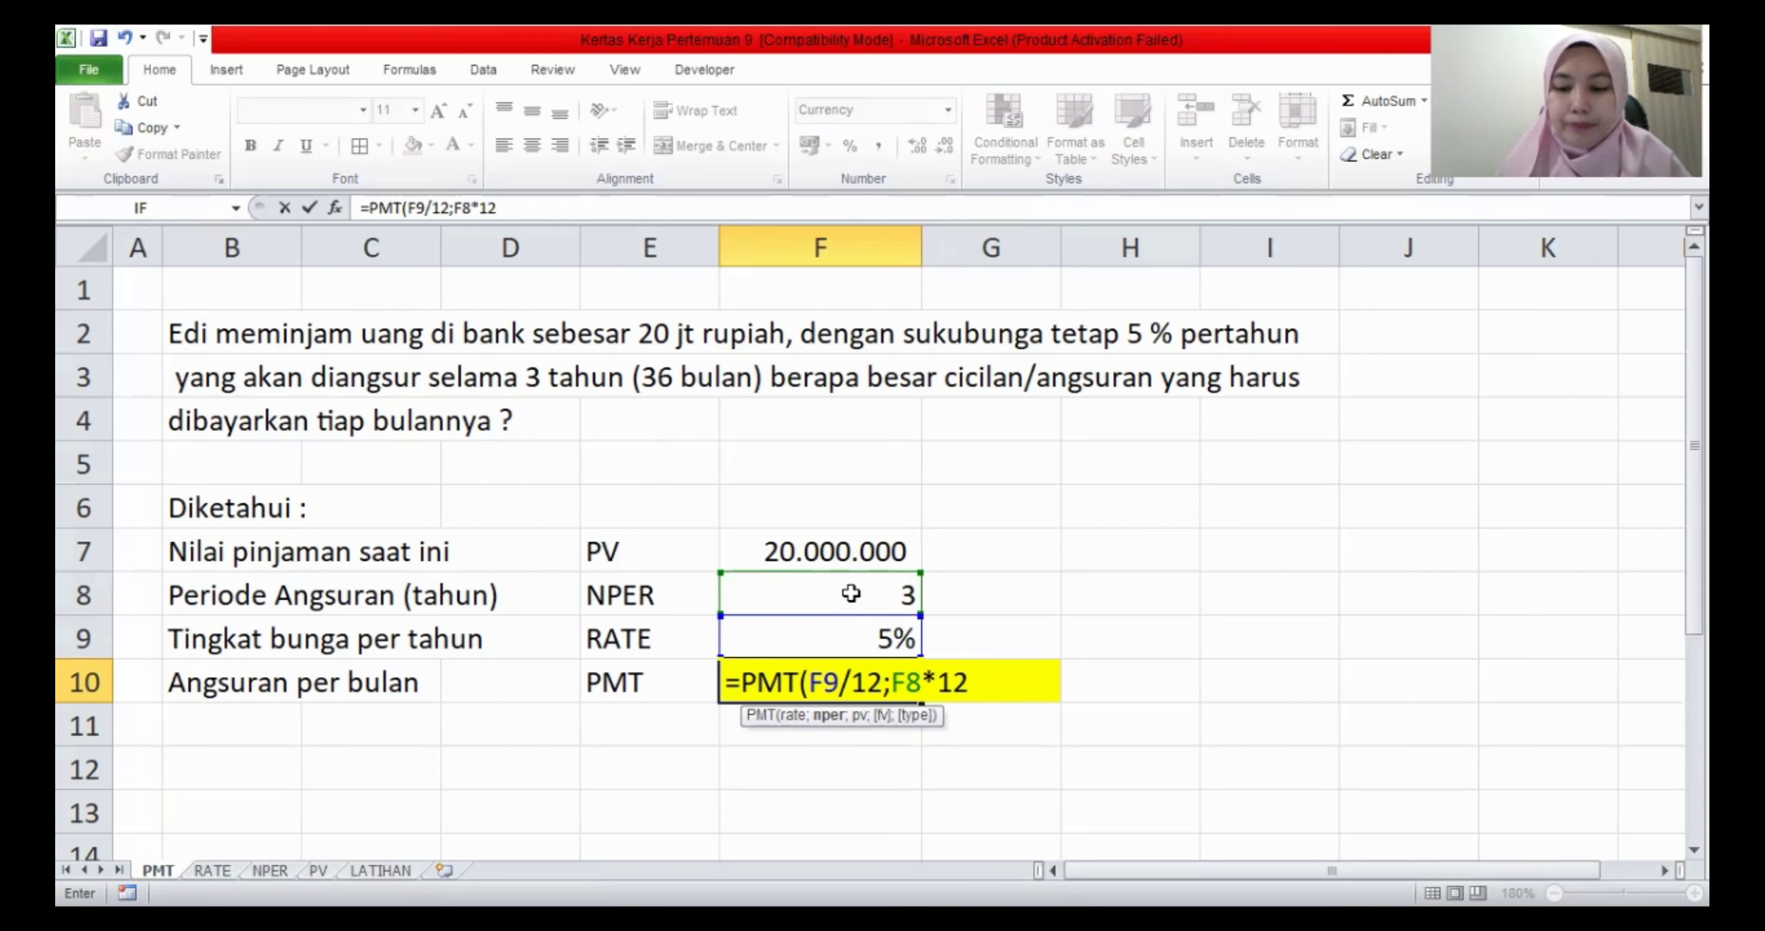
# - Complete the PMT formula in F10 with -F7 as present value, 0 as future value and 0 as payment type
pyautogui.write(';')
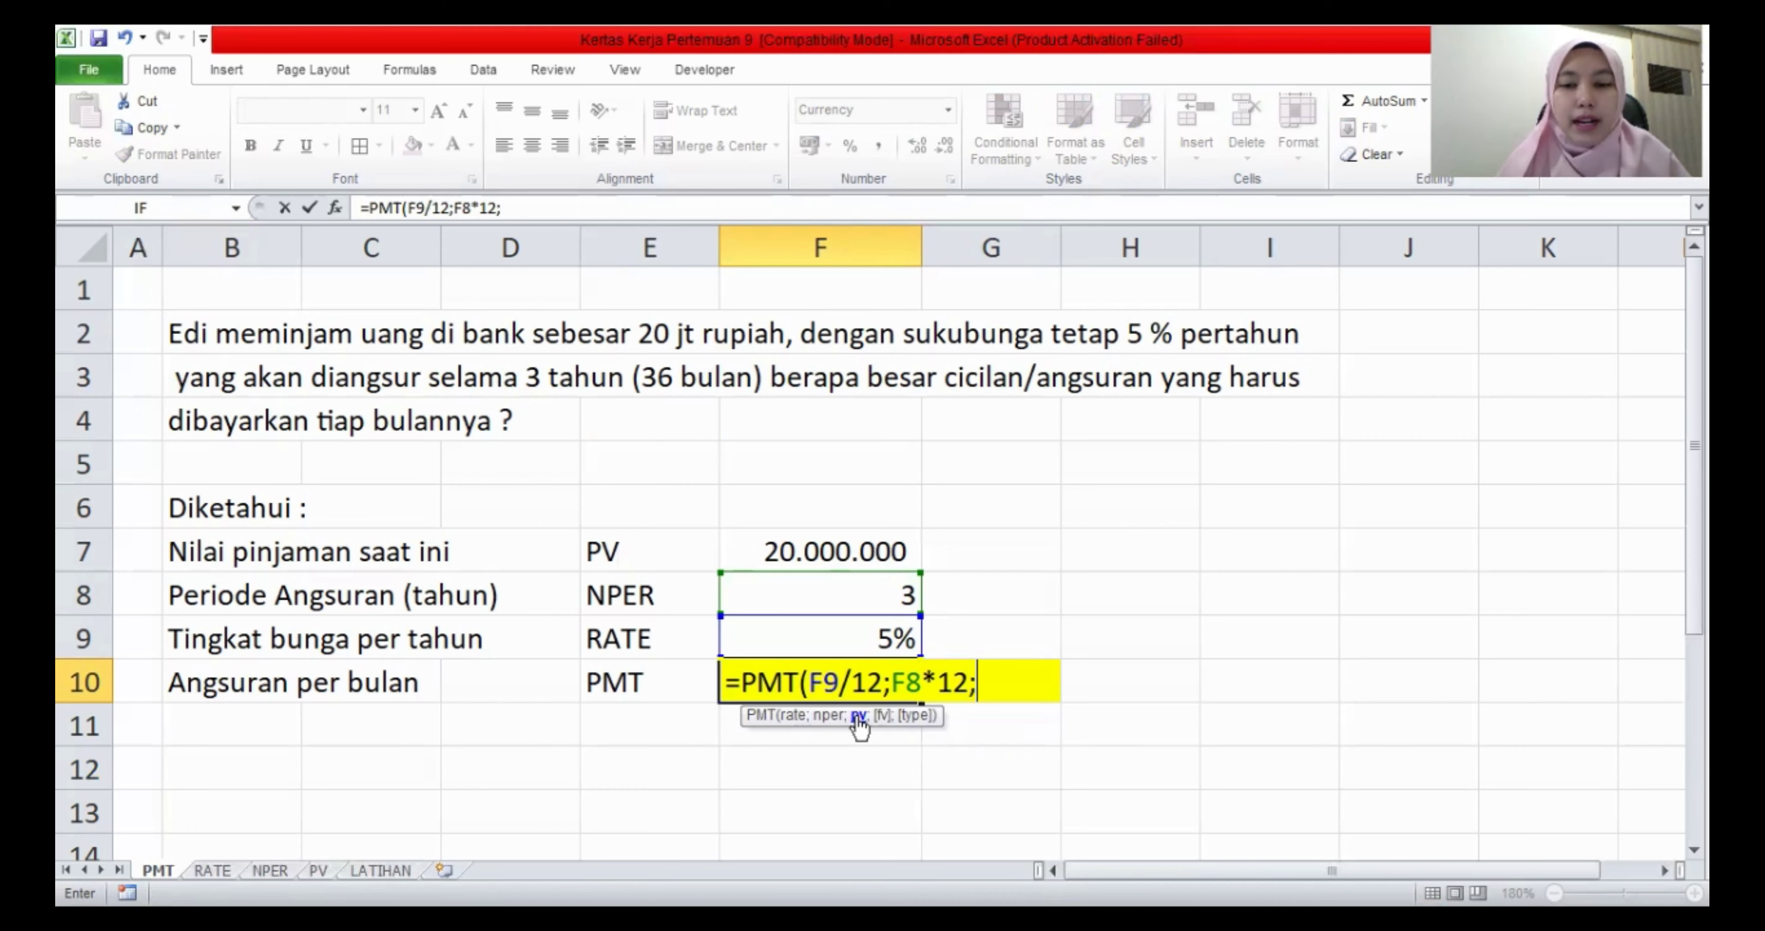
pyautogui.write('-')
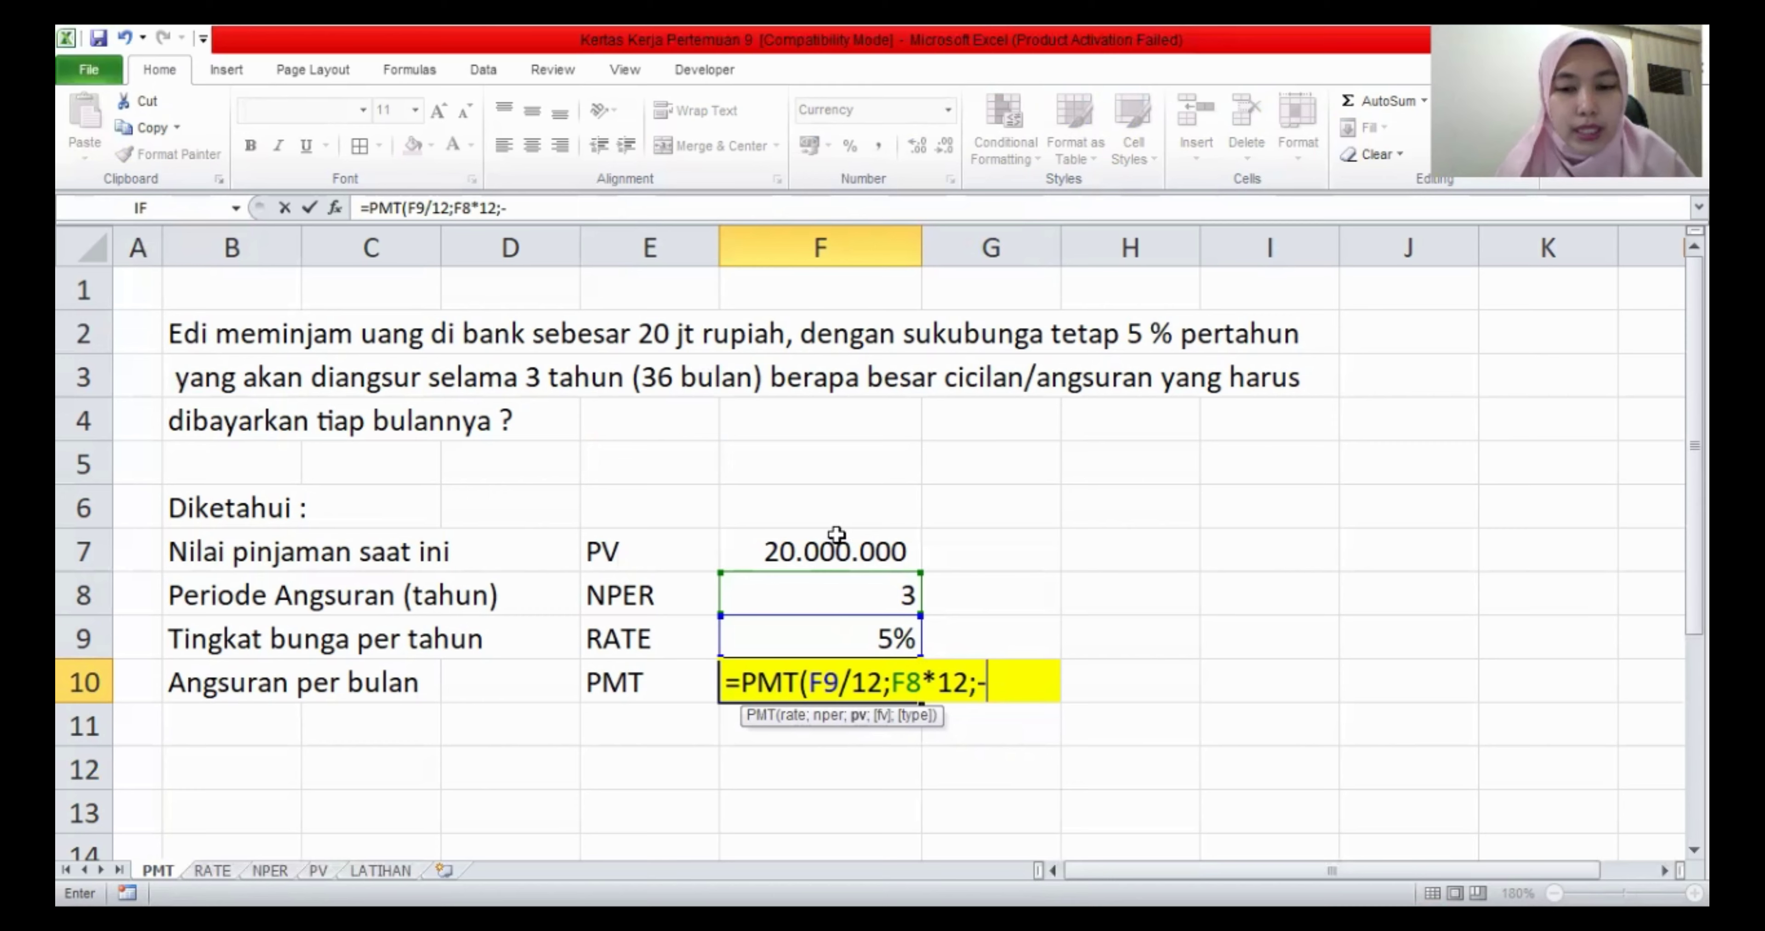
pyautogui.click(859, 546)
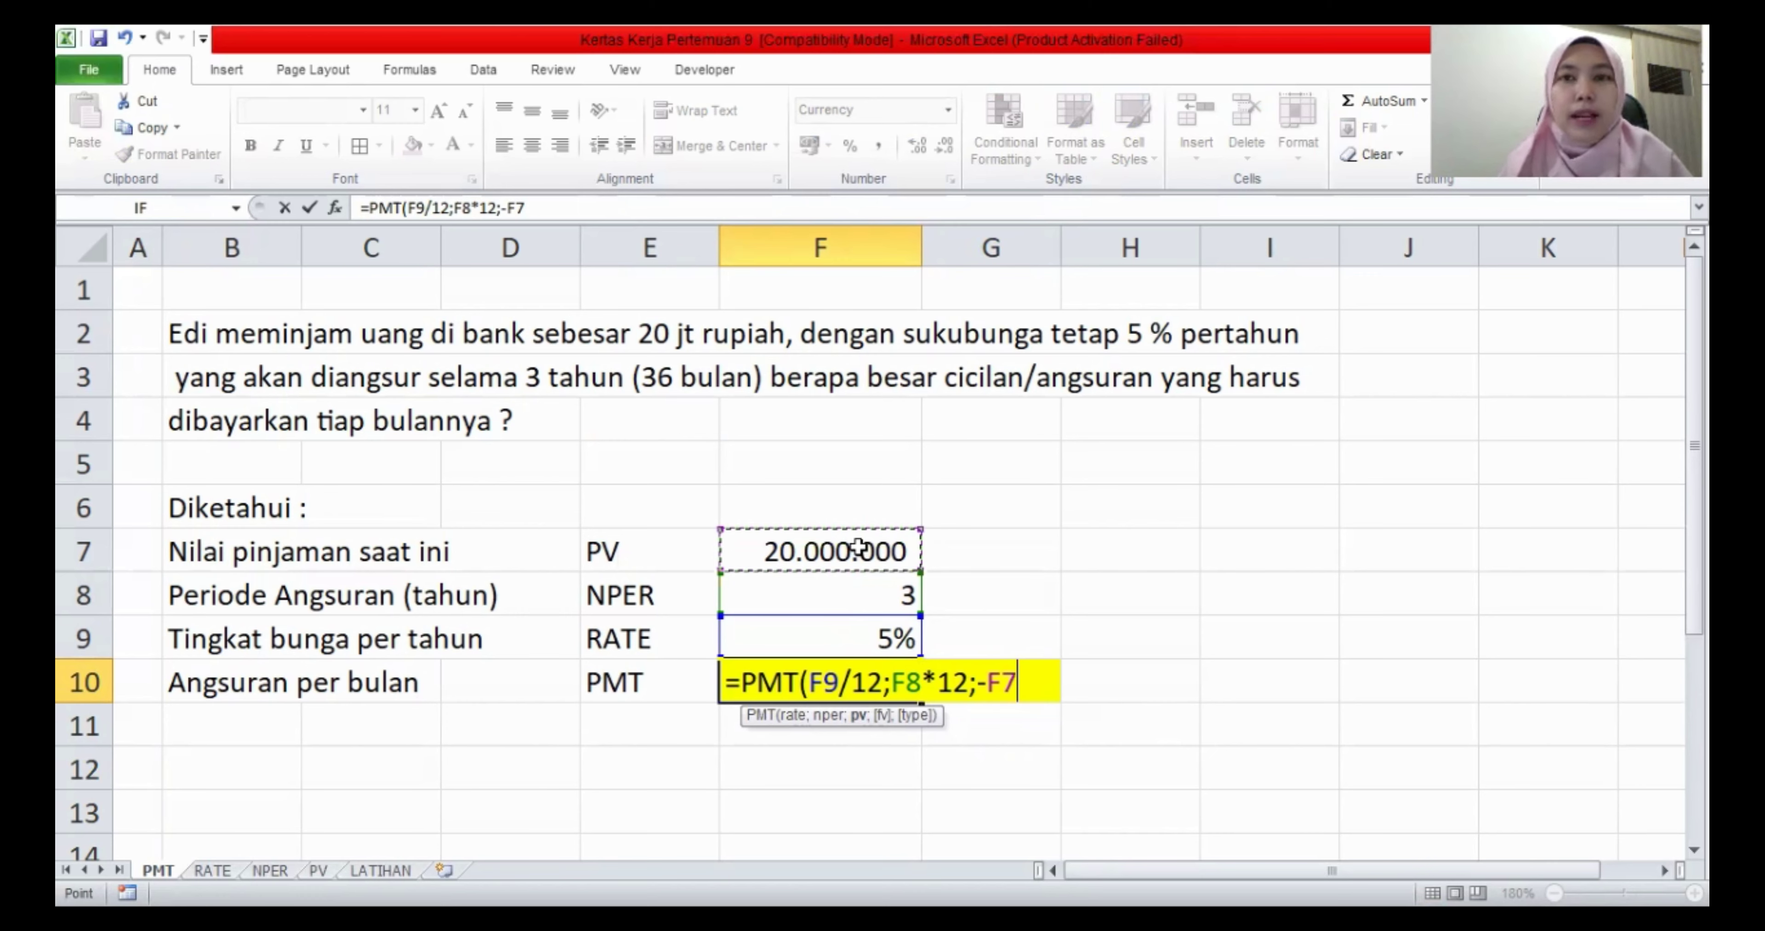
pyautogui.write(';')
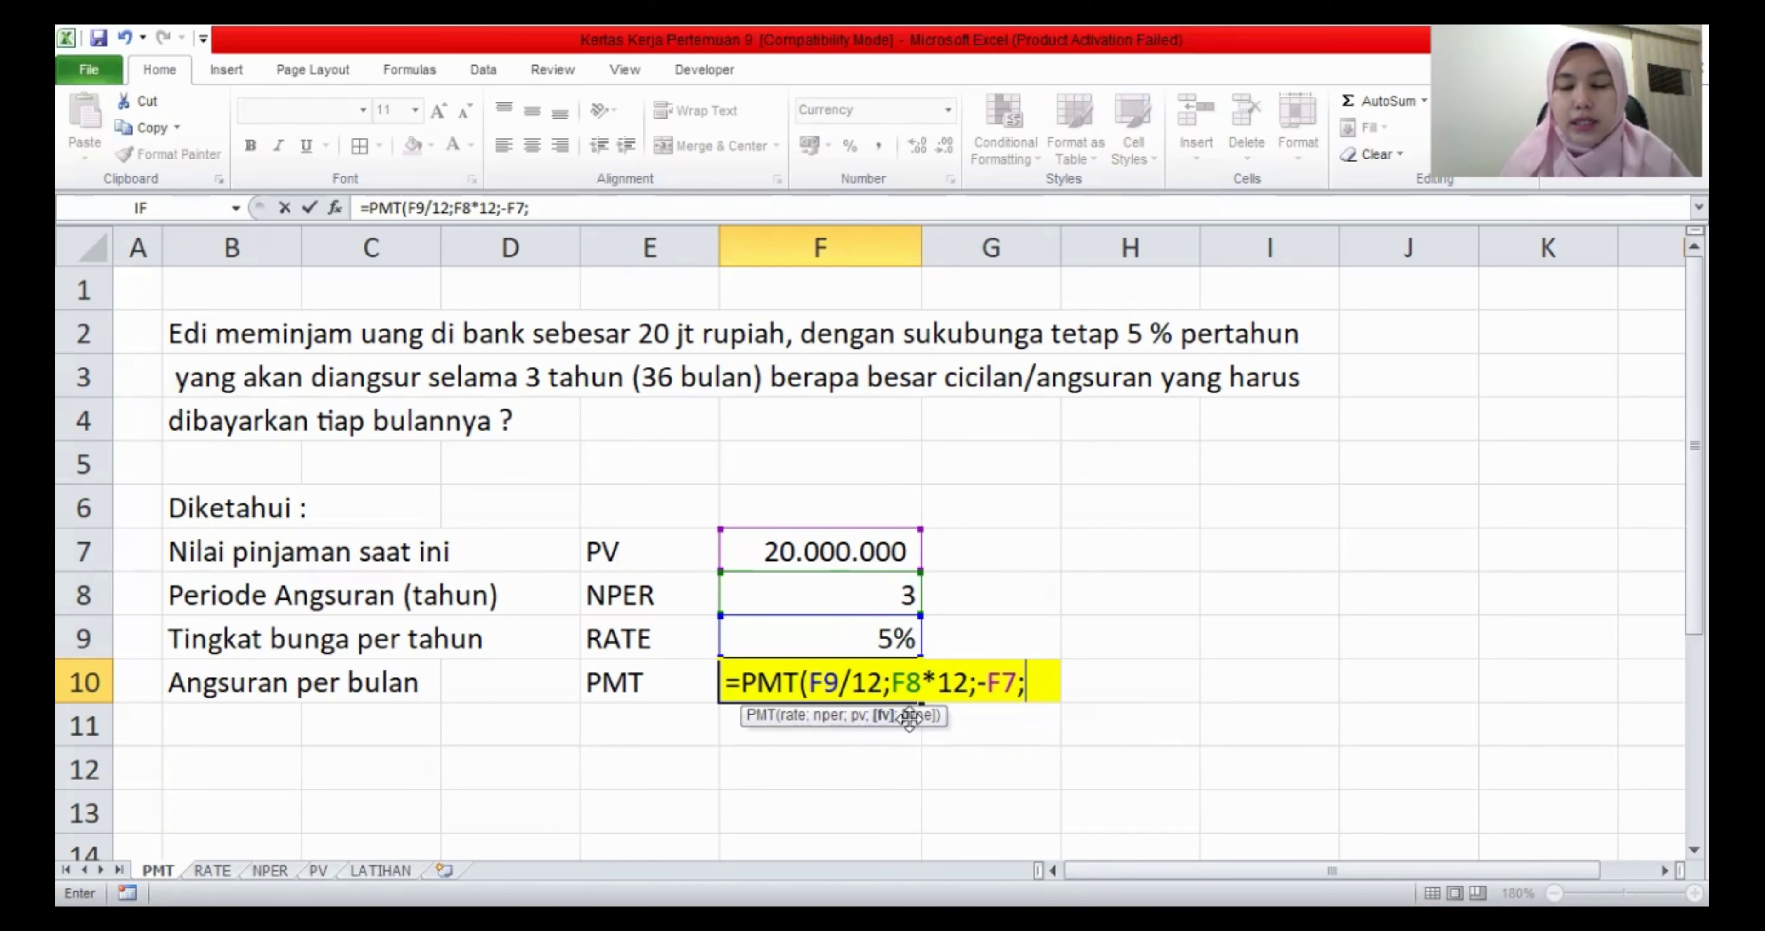
pyautogui.write('0')
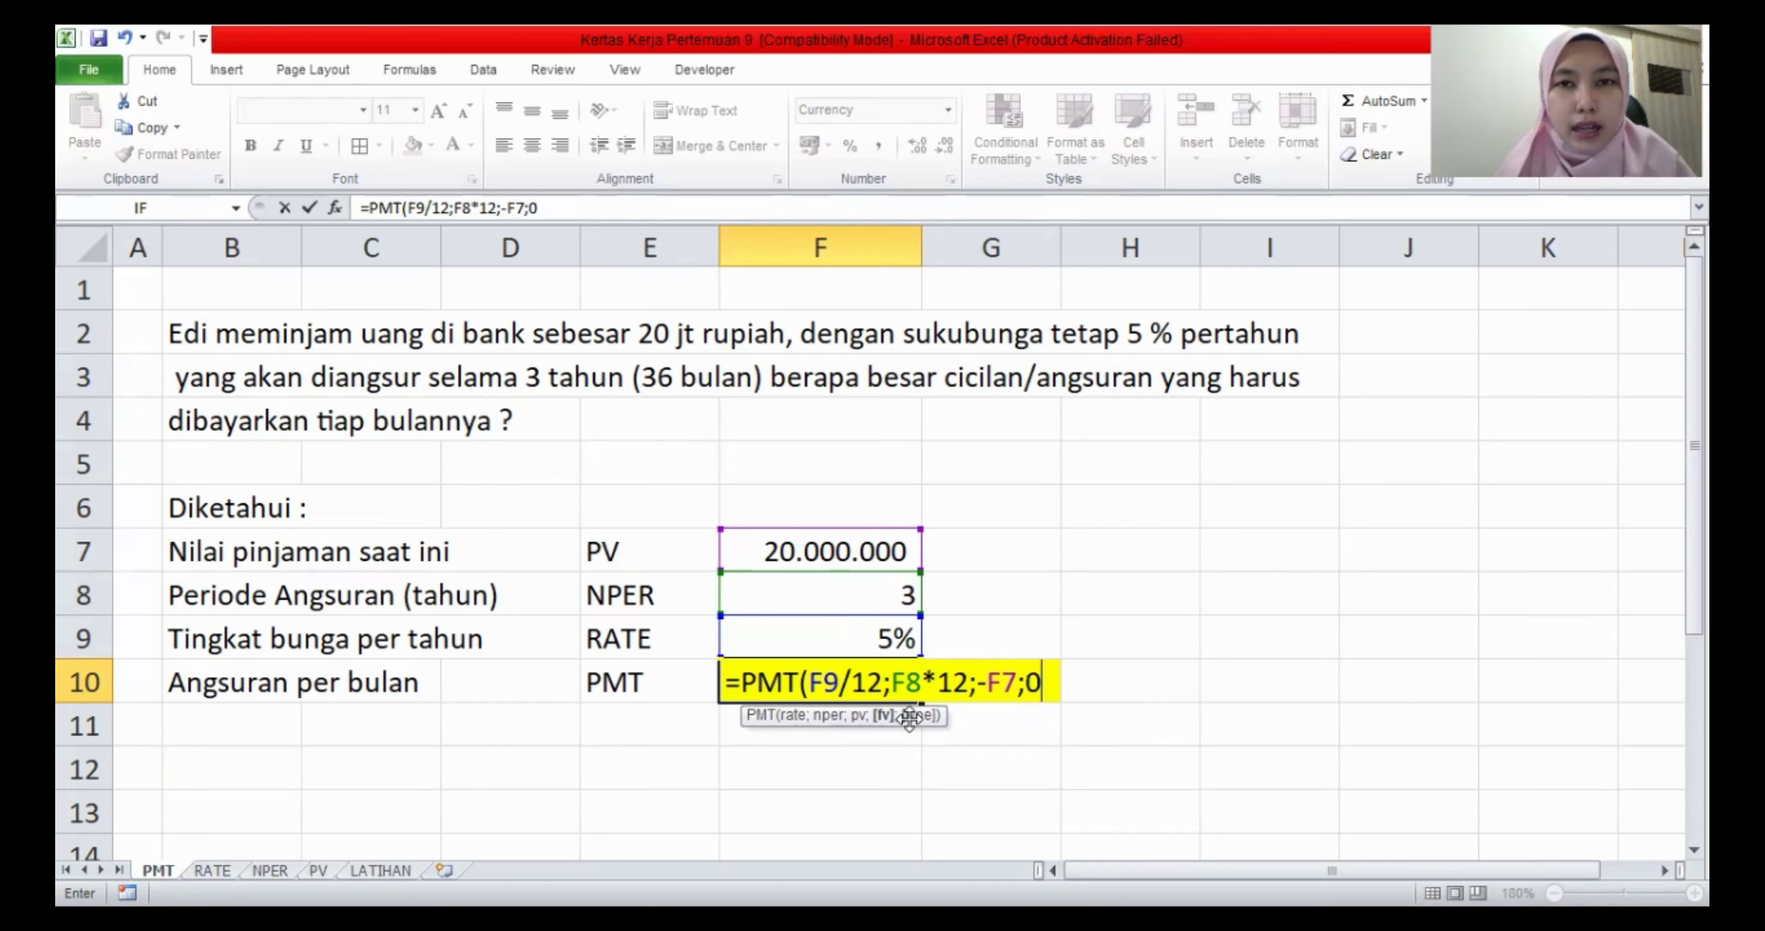
pyautogui.write(';')
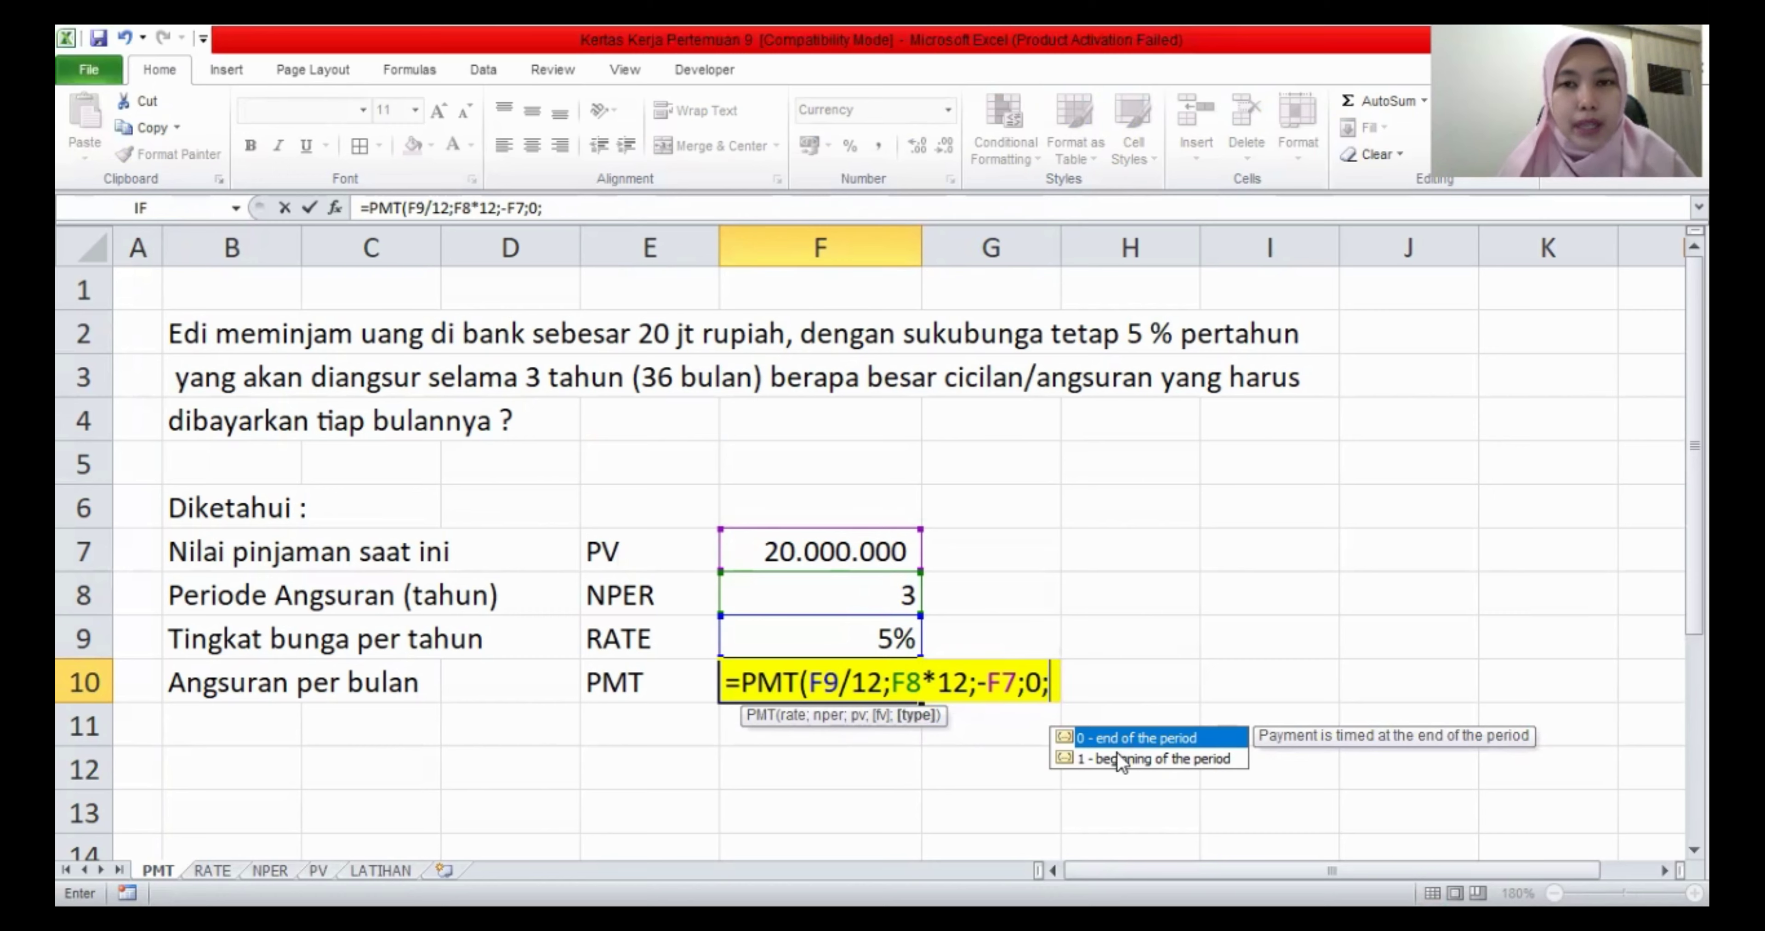
pyautogui.write('0')
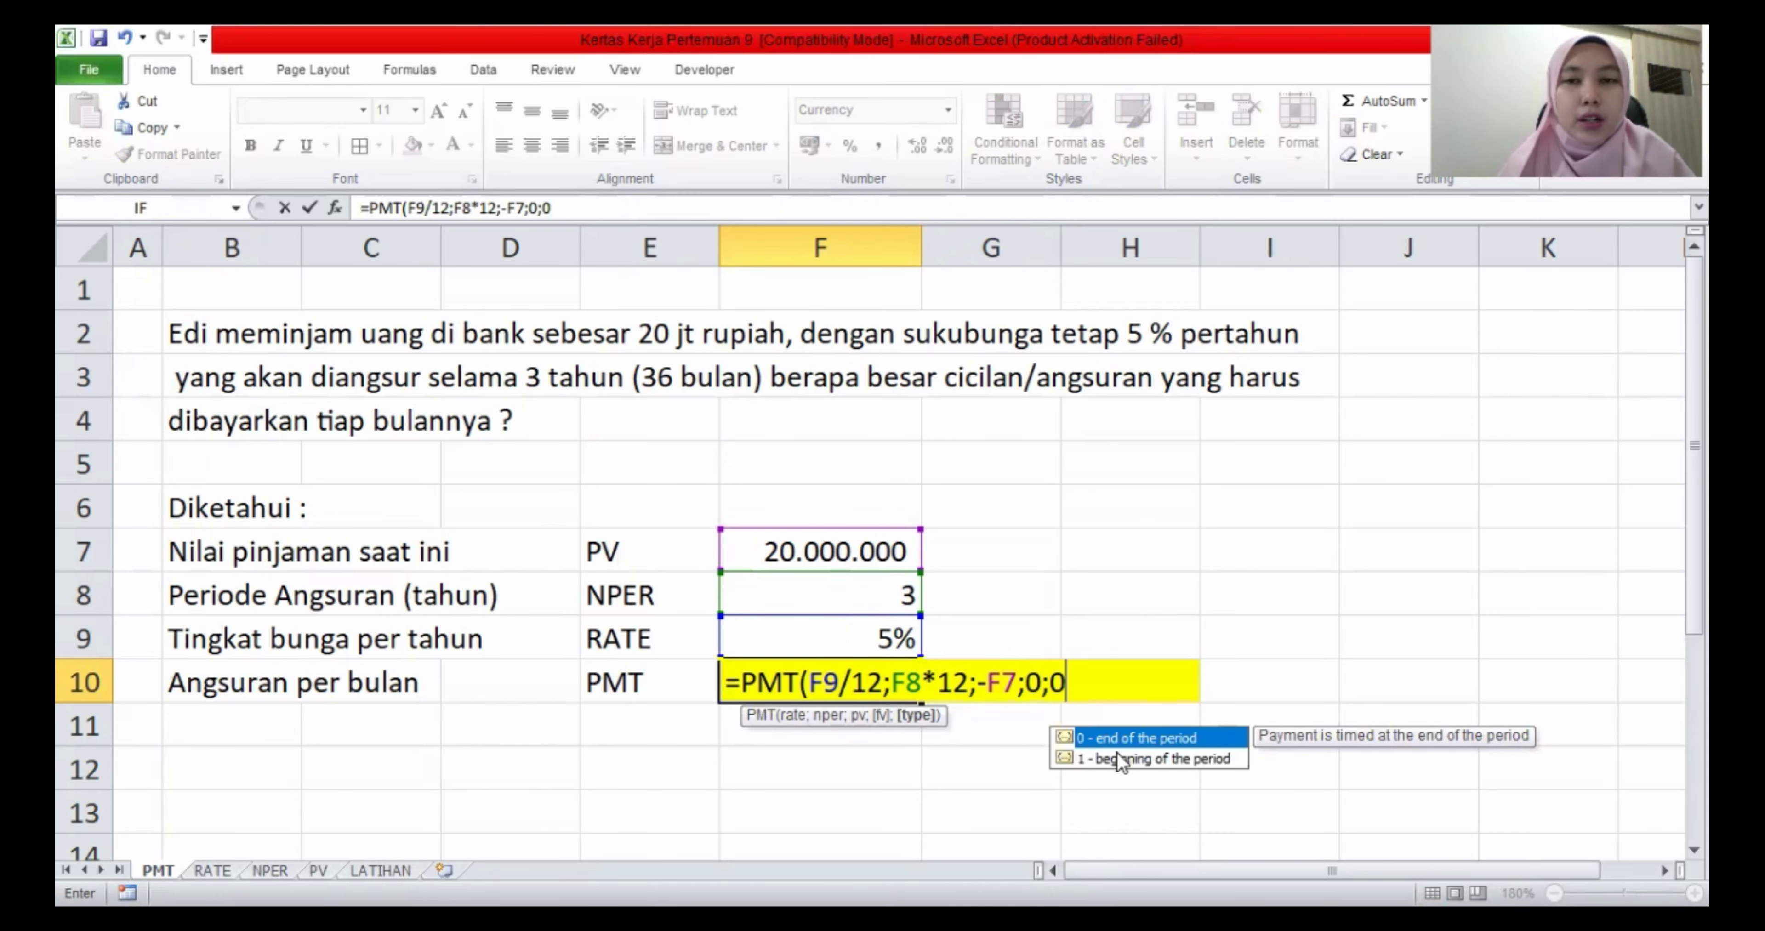
pyautogui.write(')')
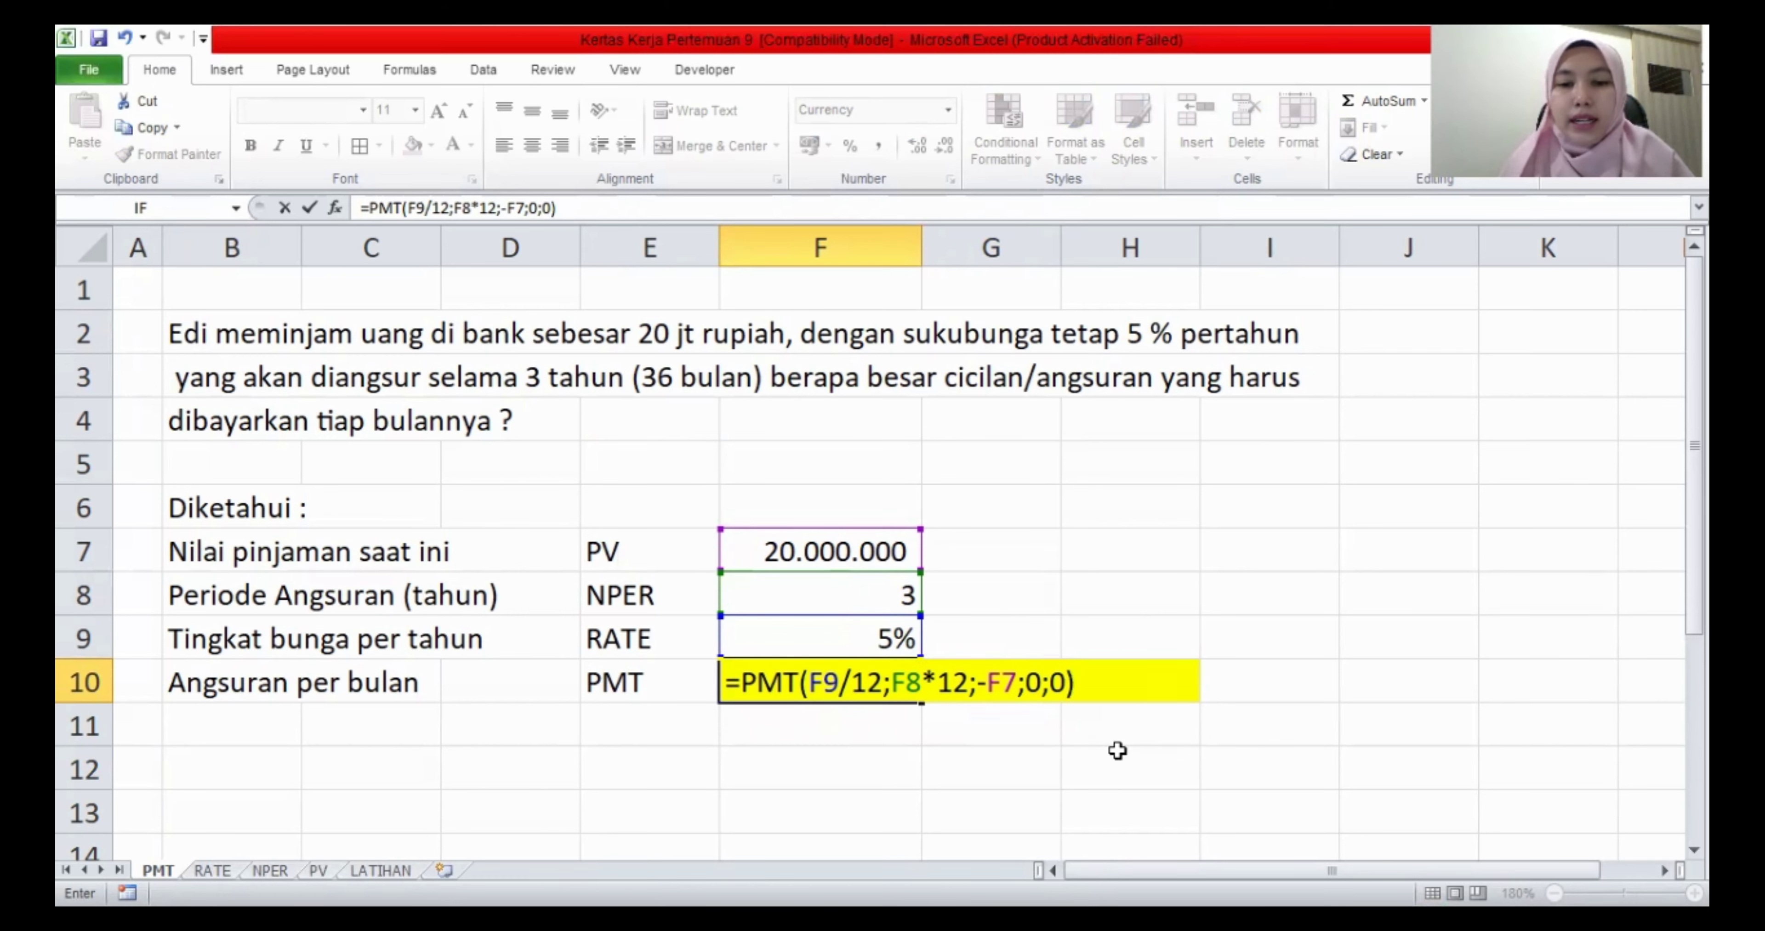
pyautogui.press('Return')
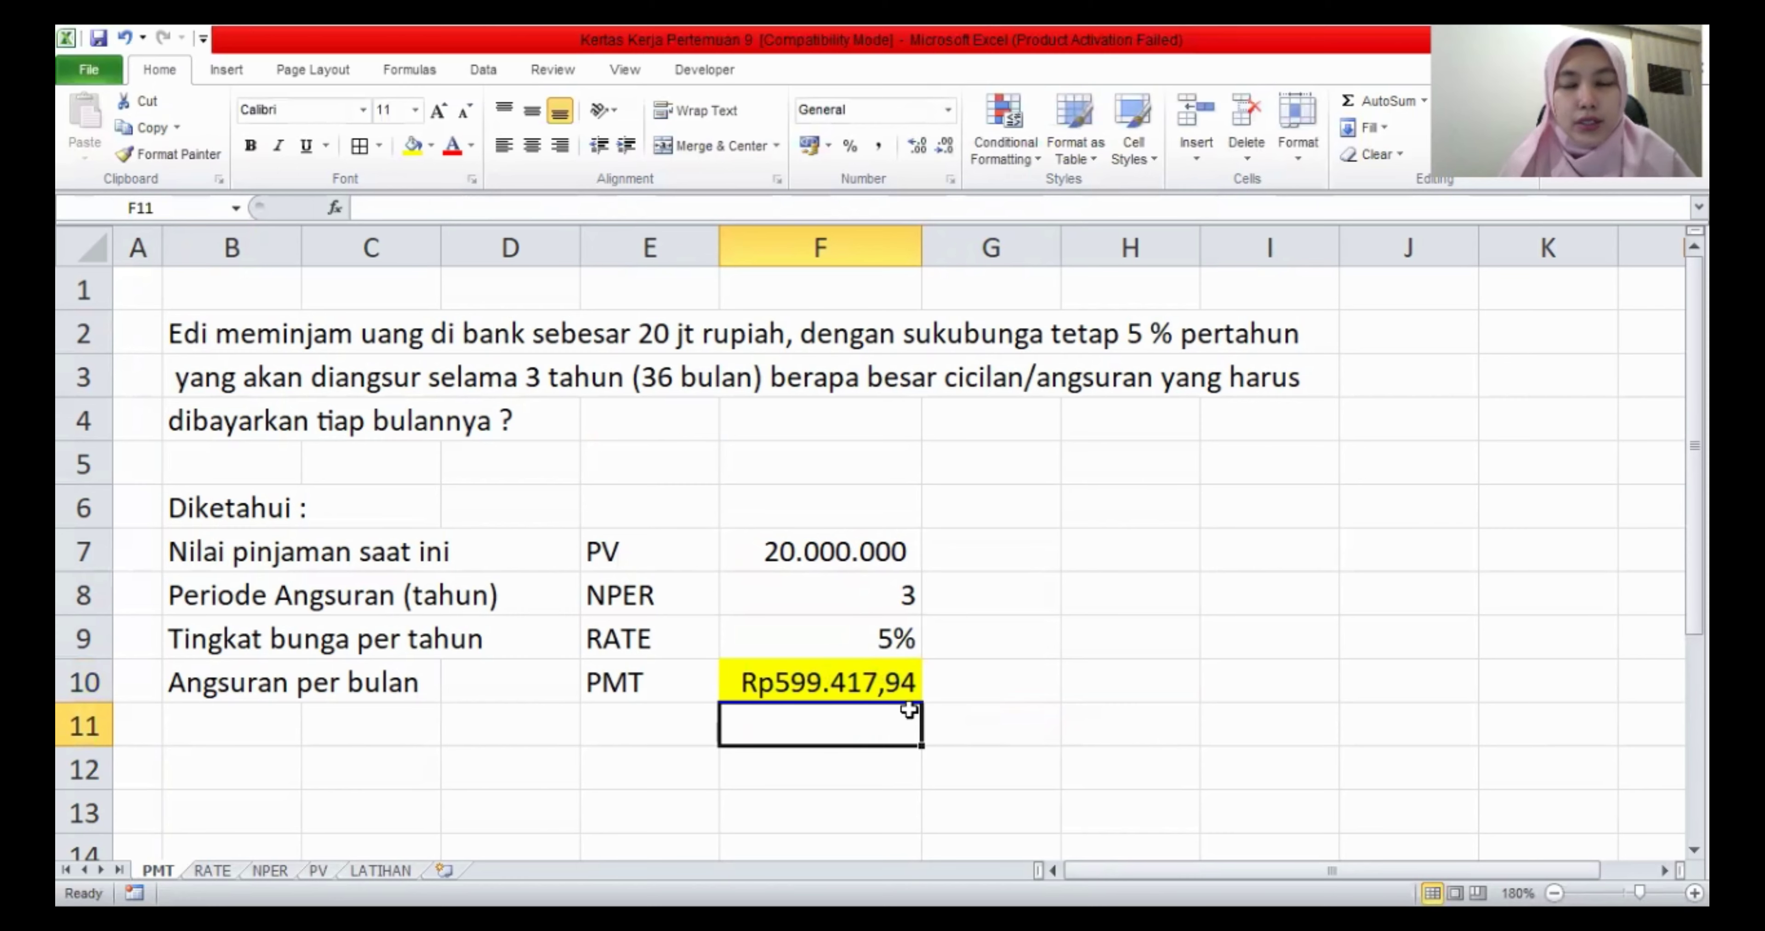
pyautogui.click(843, 680)
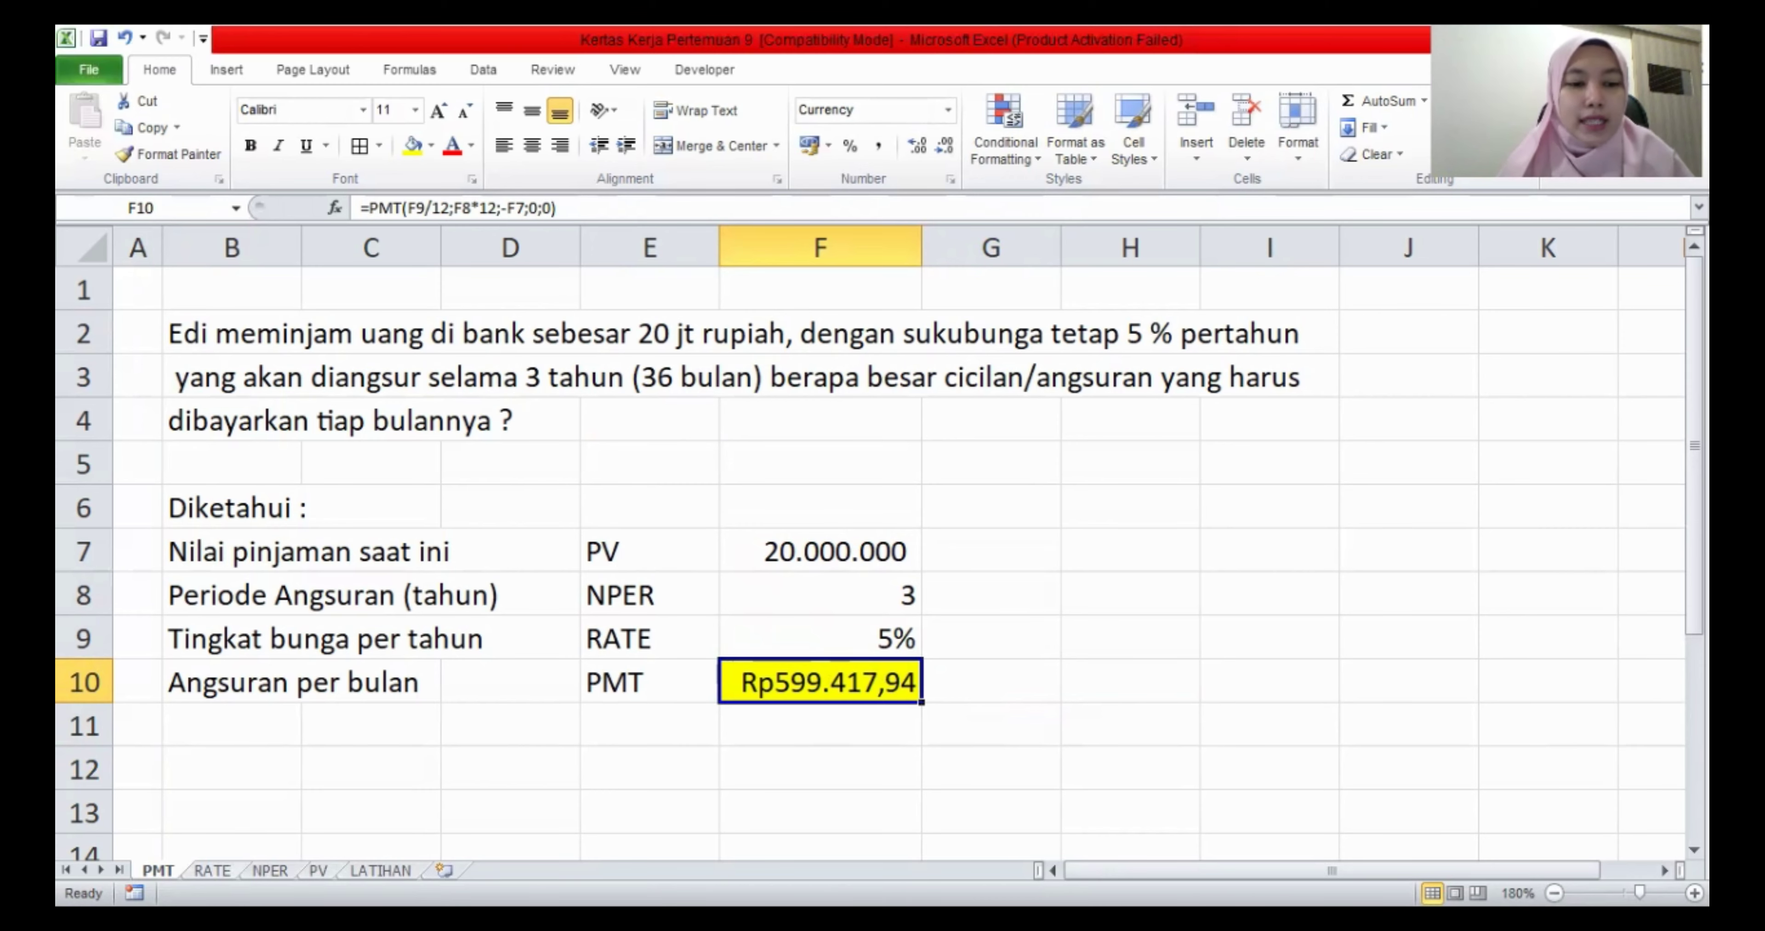
# - Go to the RATE sheet and examine the loan amount, instalment period, monthly instalment and interest rate rows
pyautogui.click(212, 871)
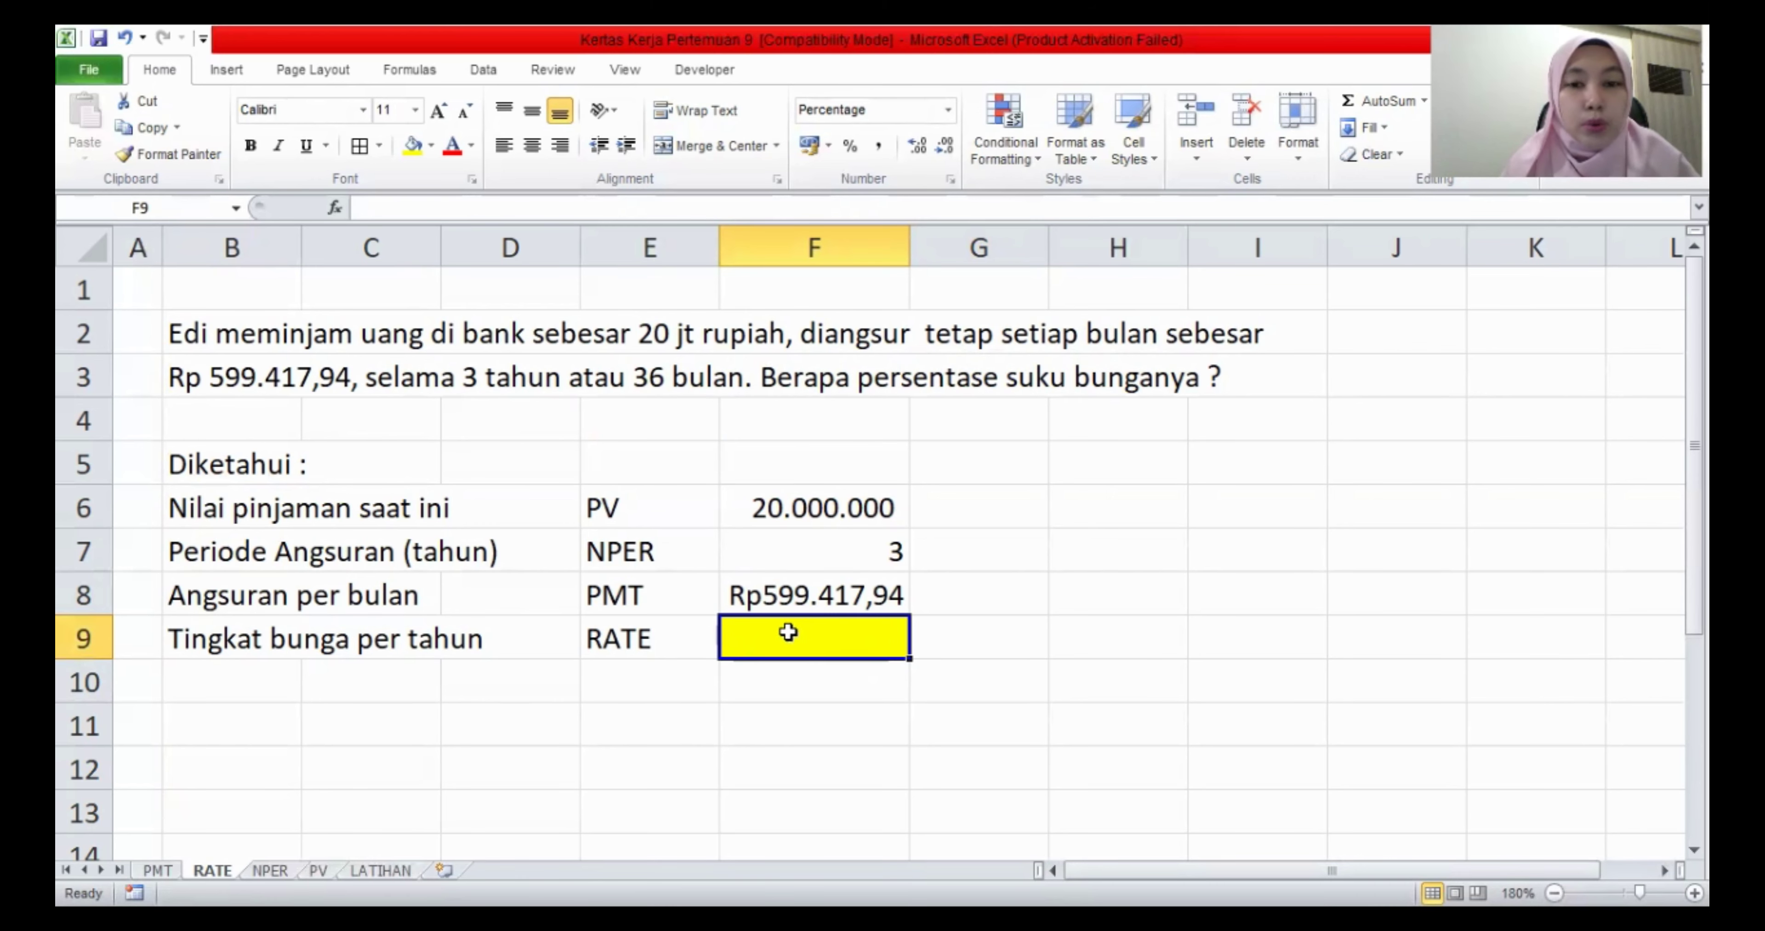
pyautogui.click(74, 503)
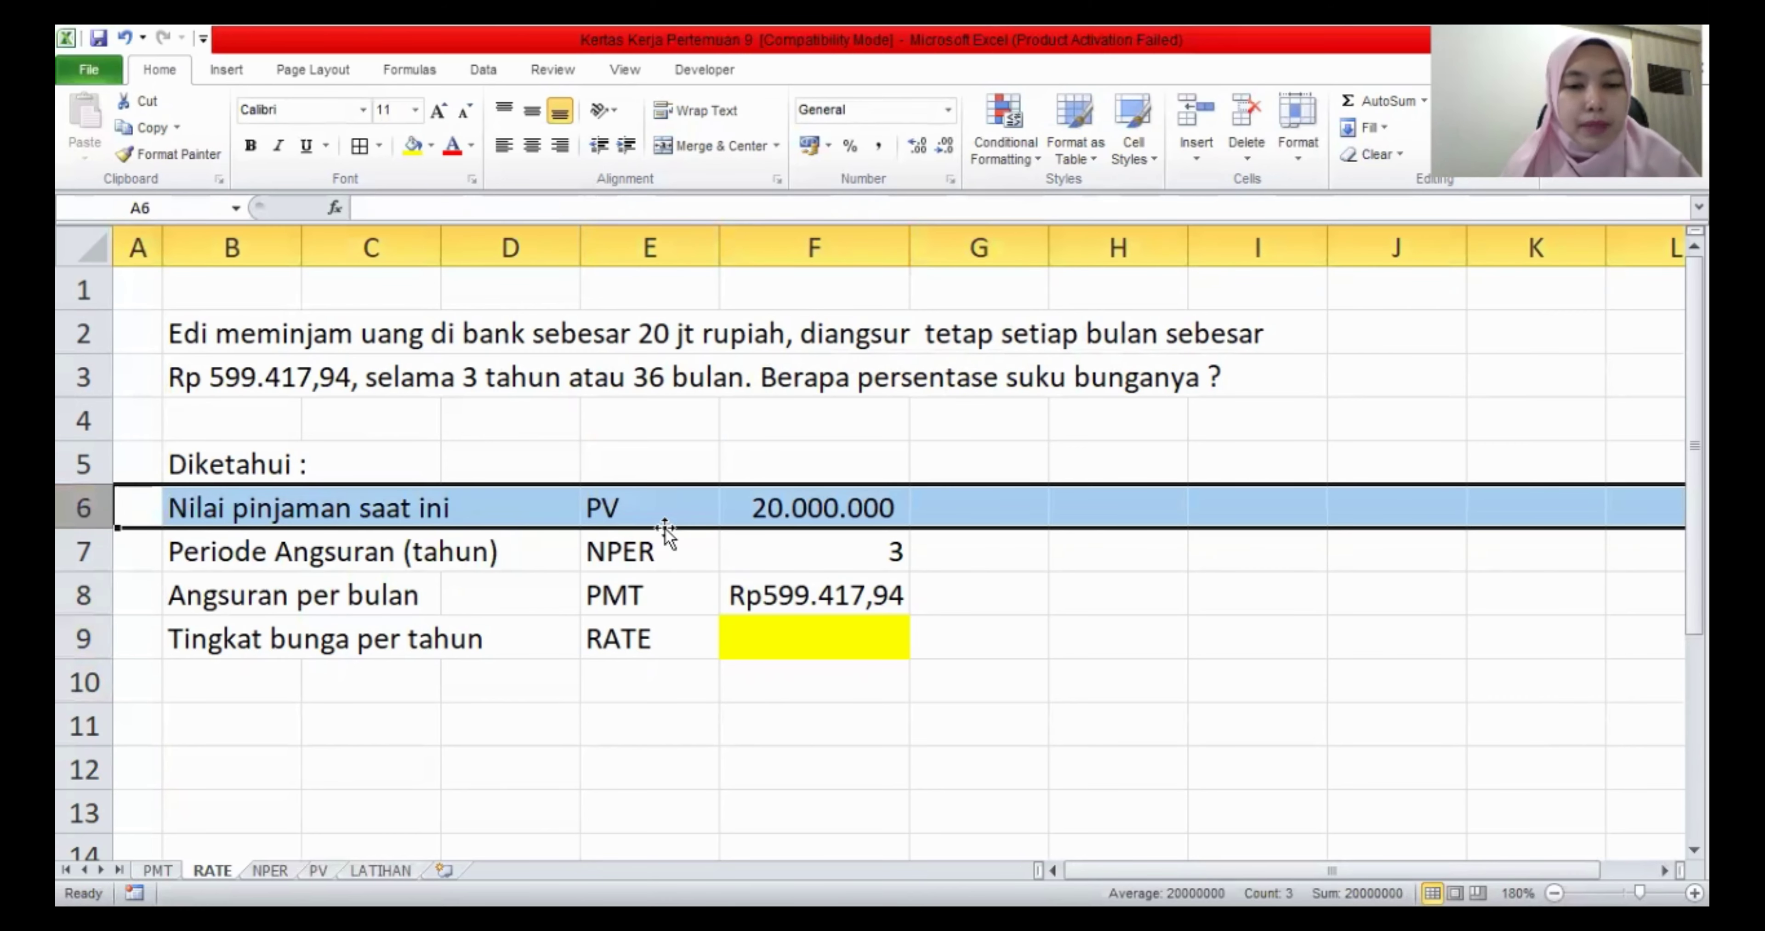
pyautogui.click(640, 507)
pyautogui.click(840, 519)
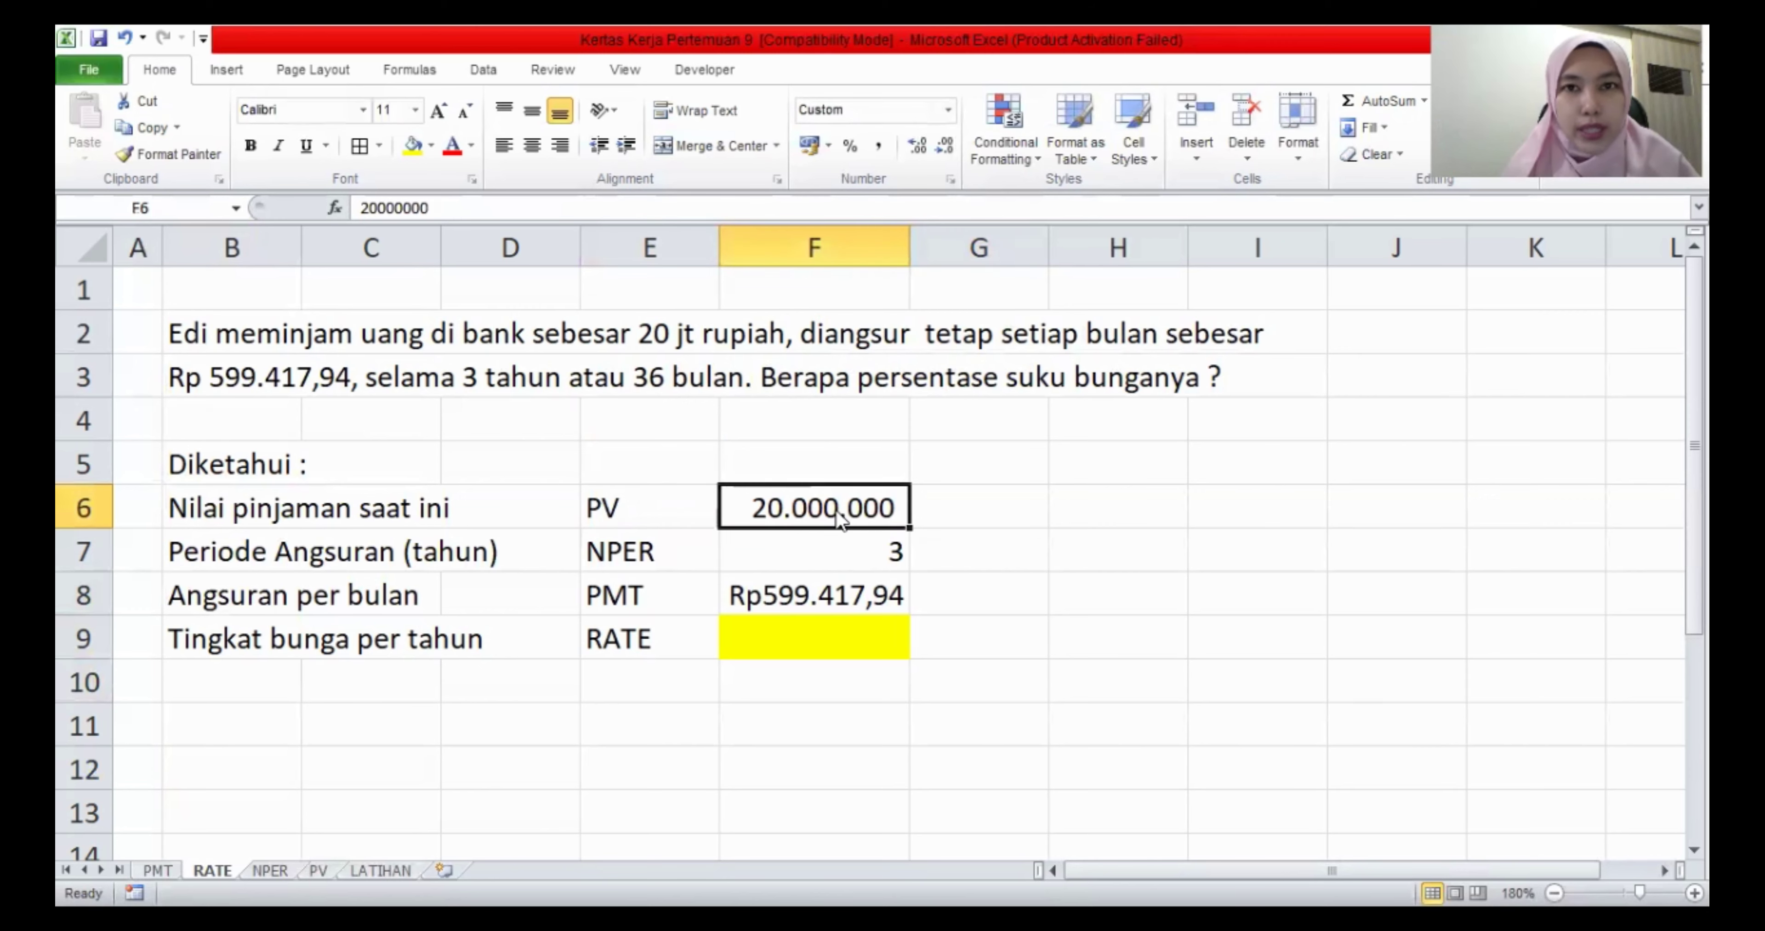
pyautogui.click(74, 539)
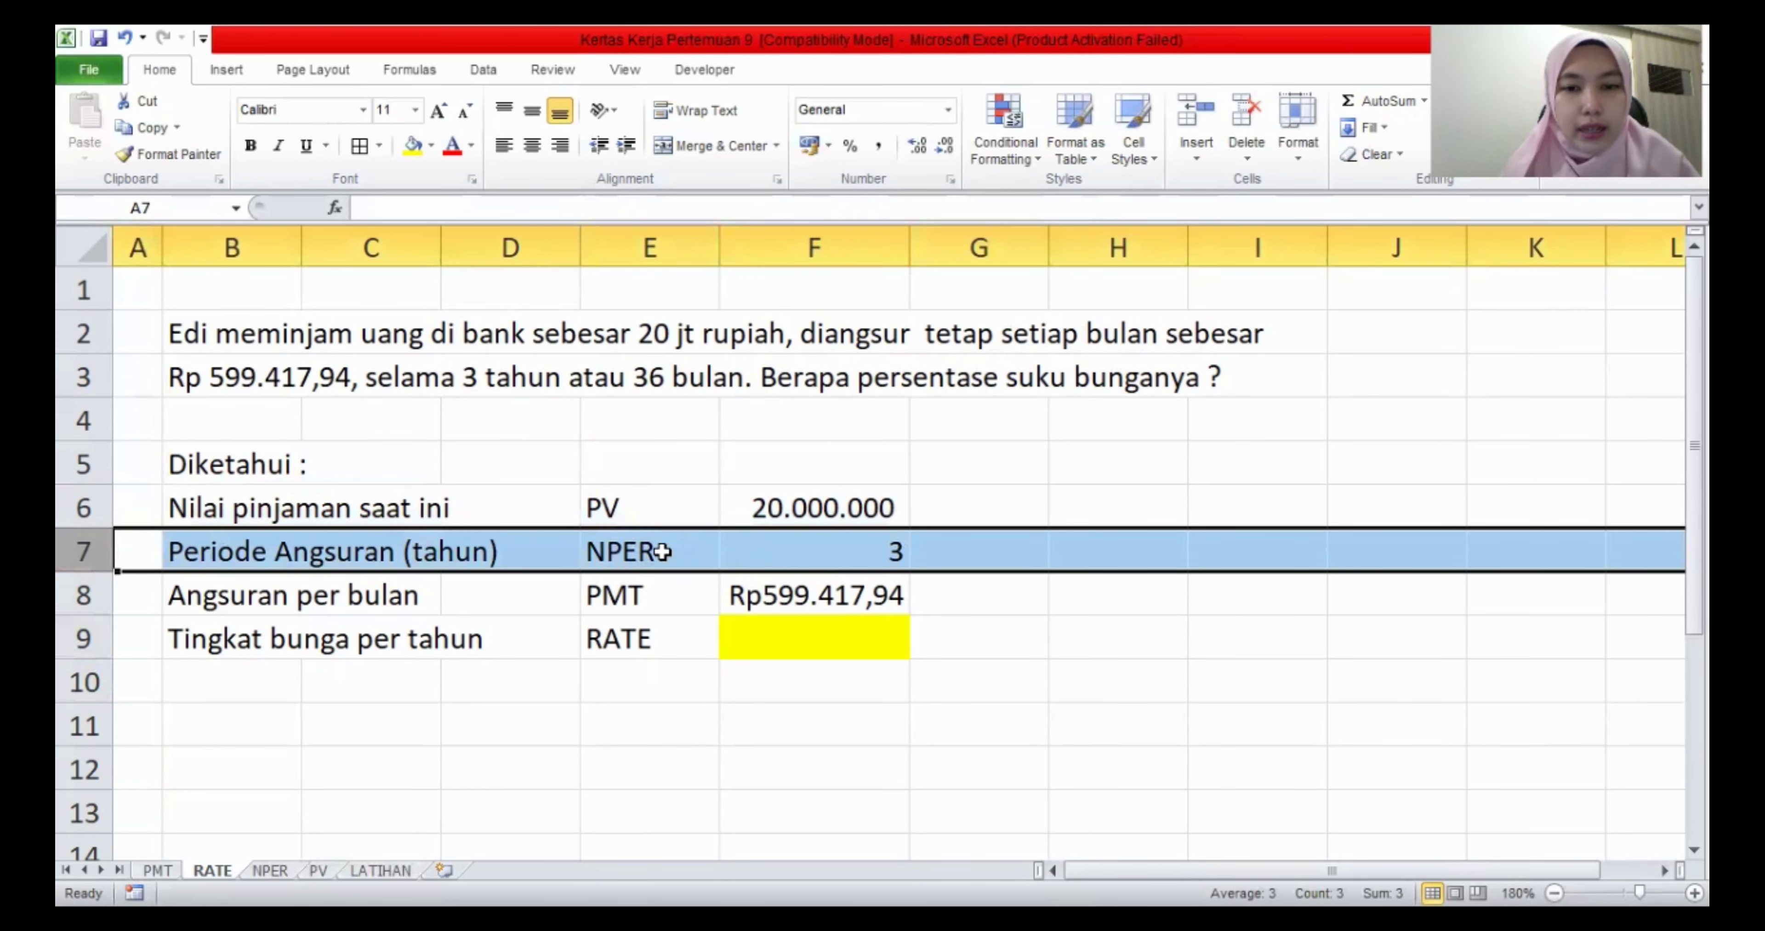
pyautogui.click(847, 548)
pyautogui.click(637, 553)
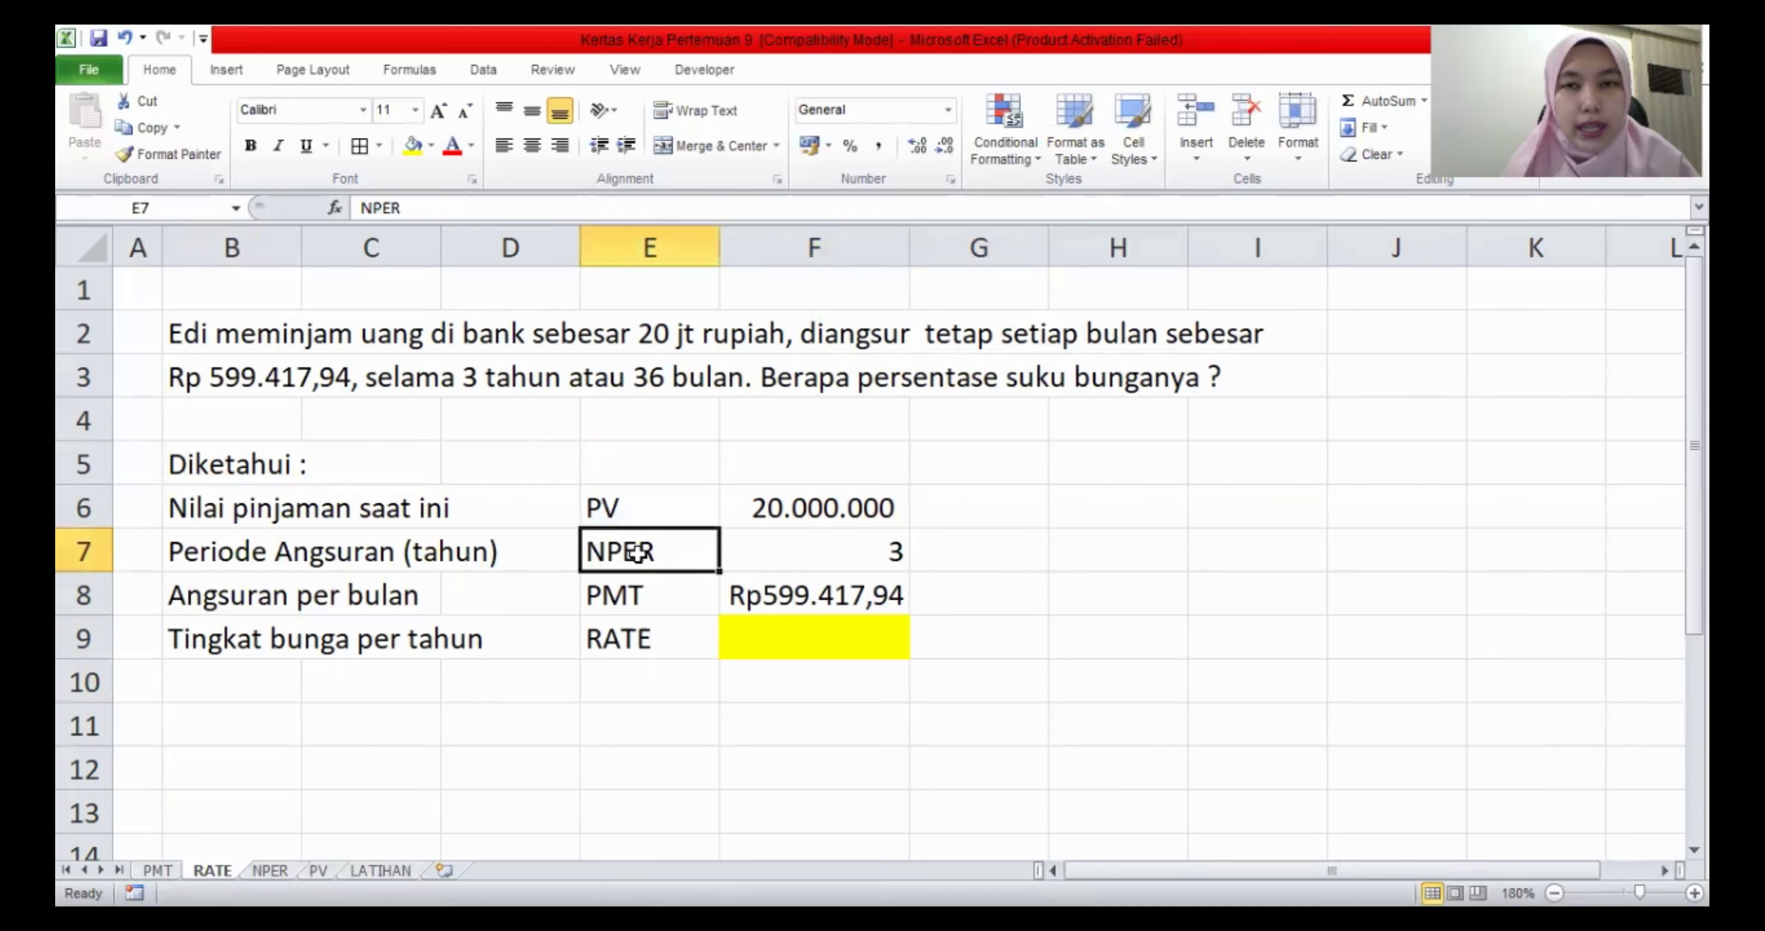
pyautogui.click(84, 595)
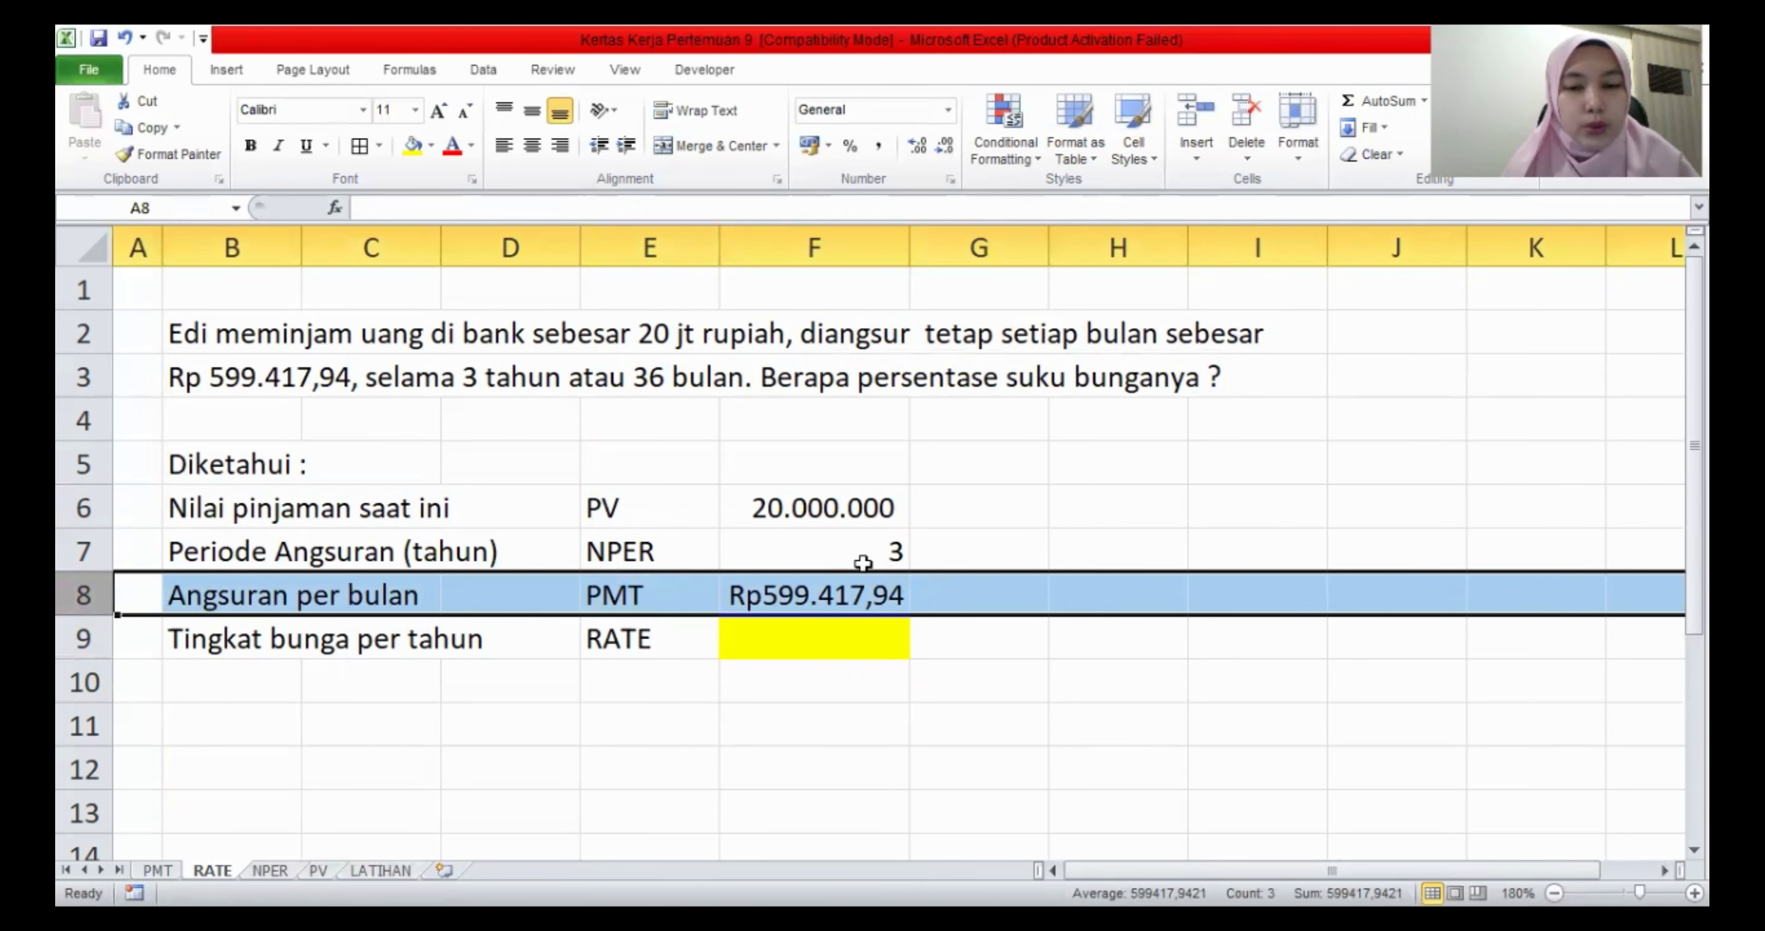
pyautogui.click(860, 596)
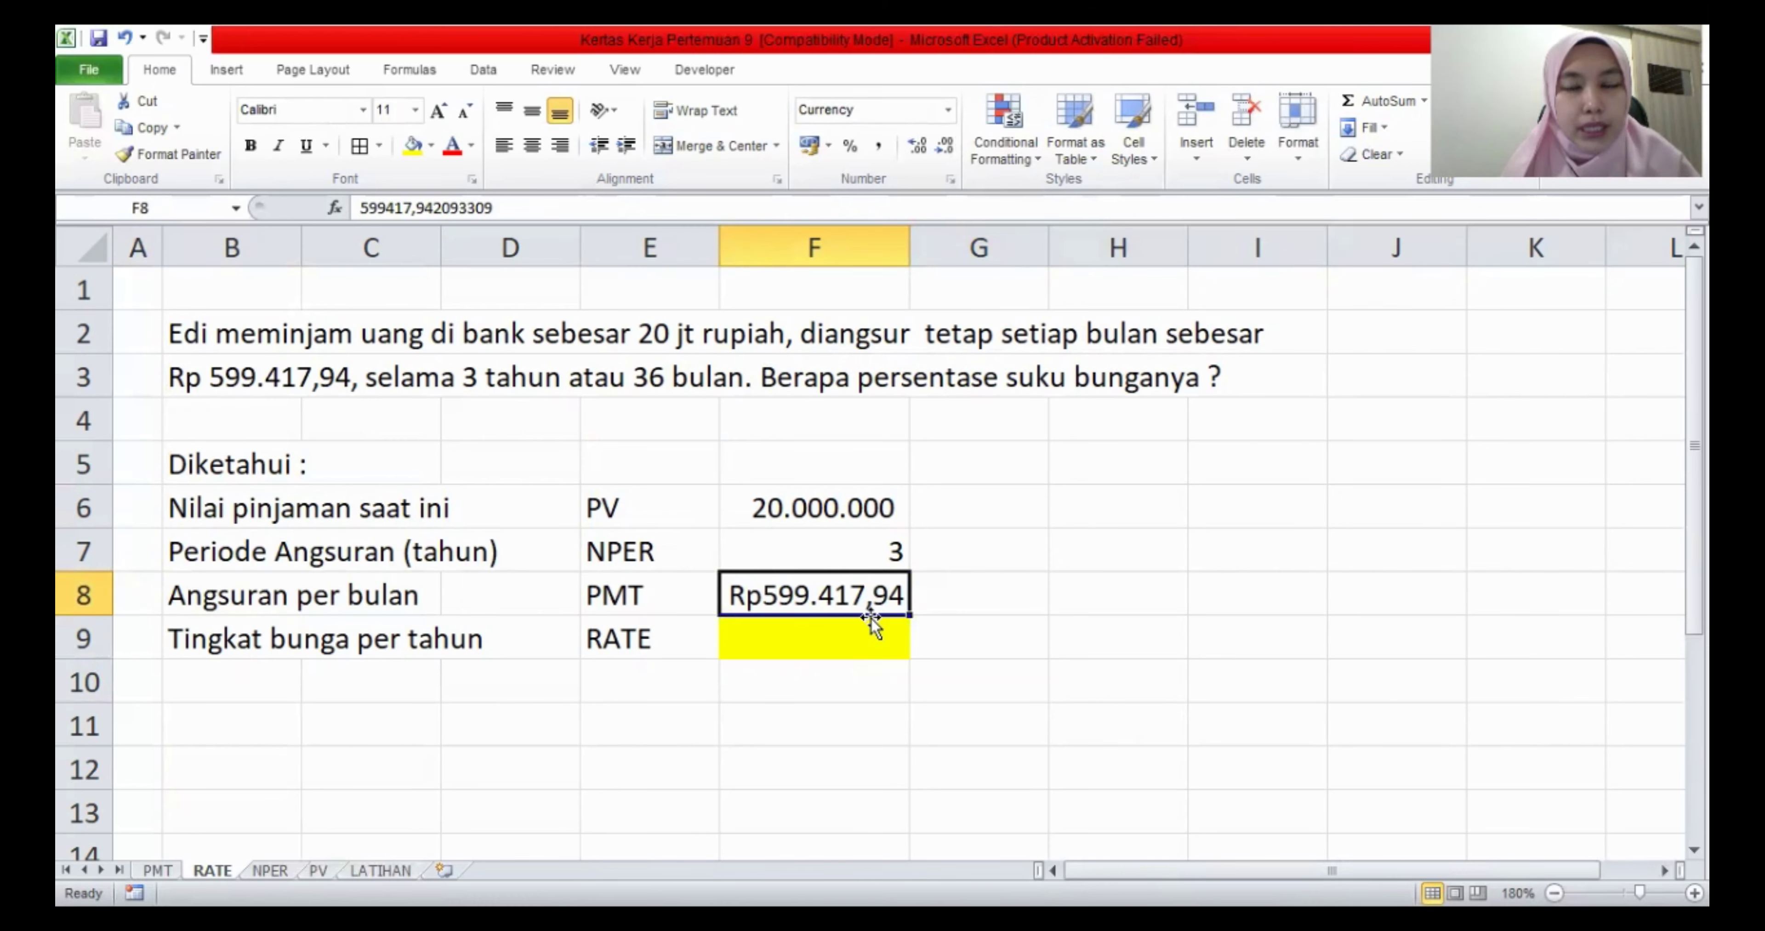
pyautogui.click(663, 598)
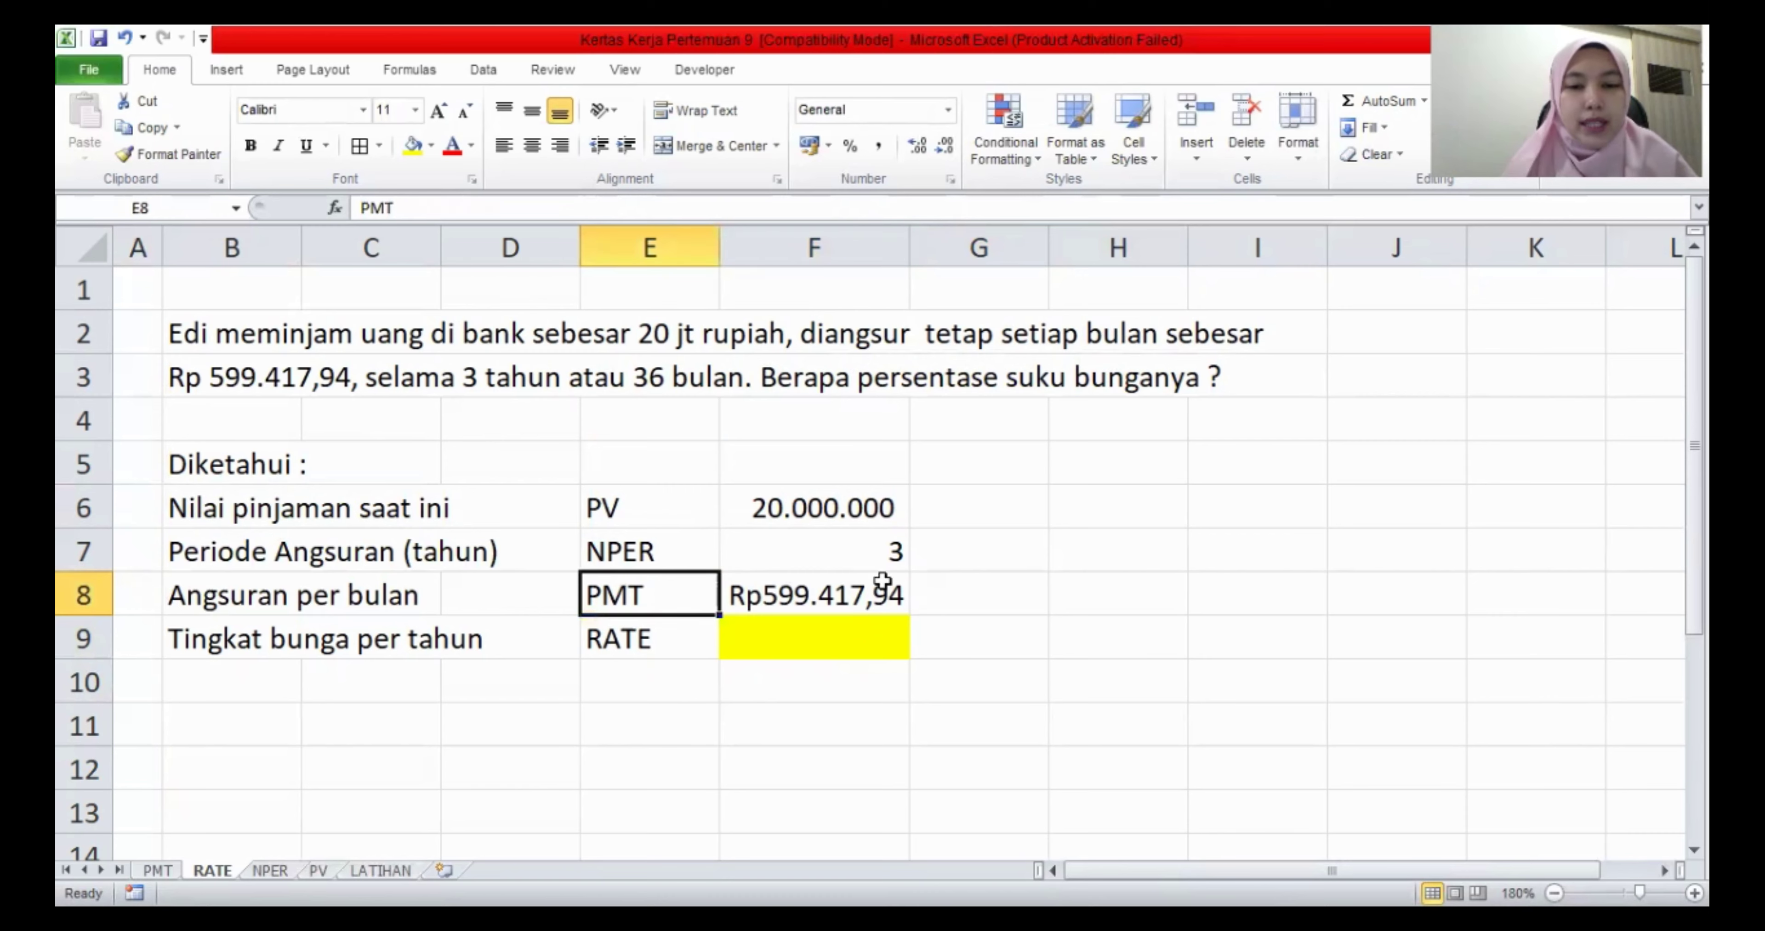
pyautogui.click(81, 637)
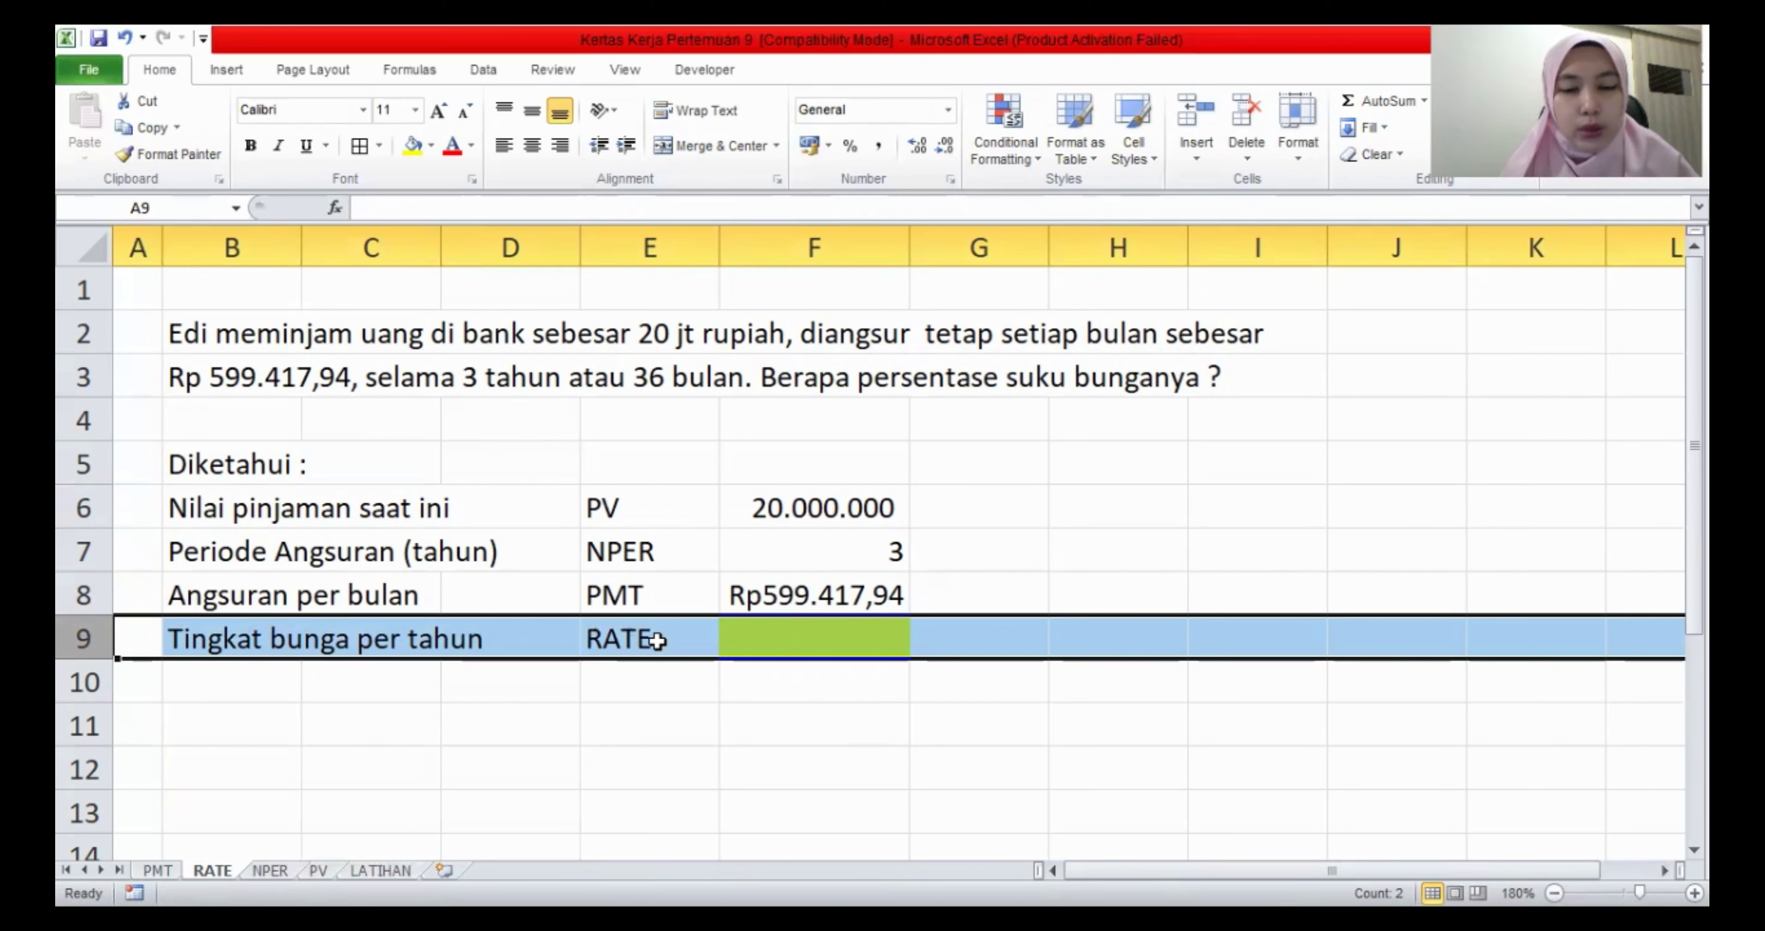
# - Begin a RATE formula in F9 with F7*12 as the number of periods and F8 as the payment
pyautogui.click(827, 635)
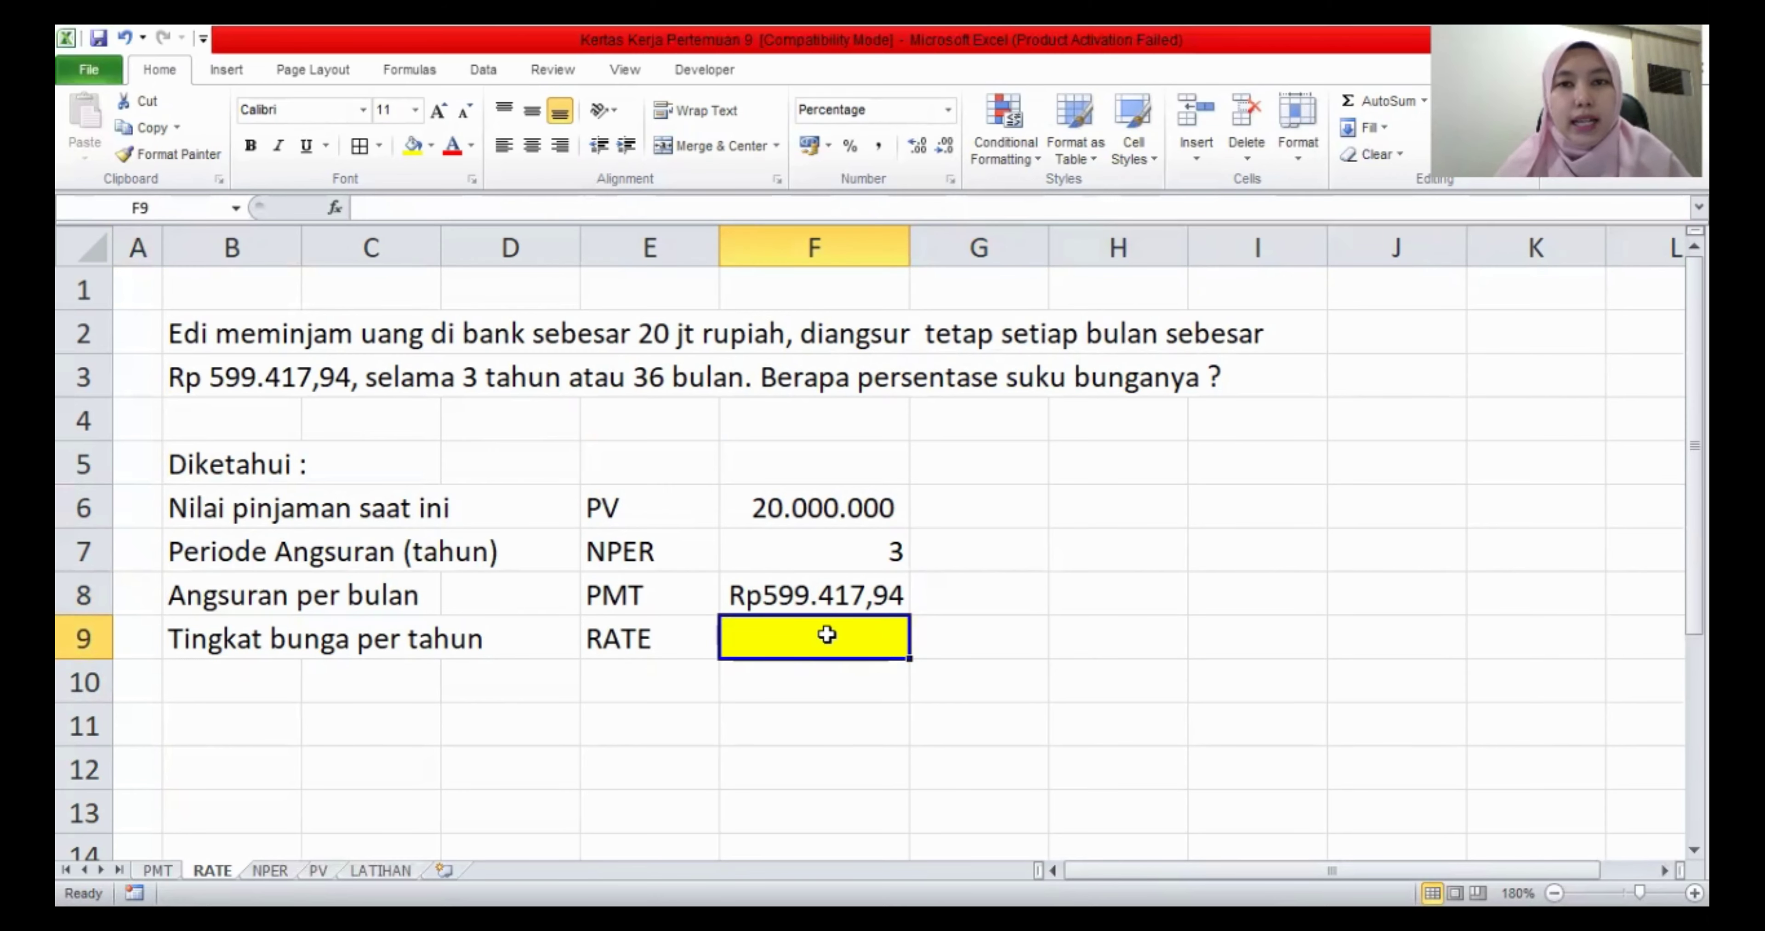
pyautogui.write('=R')
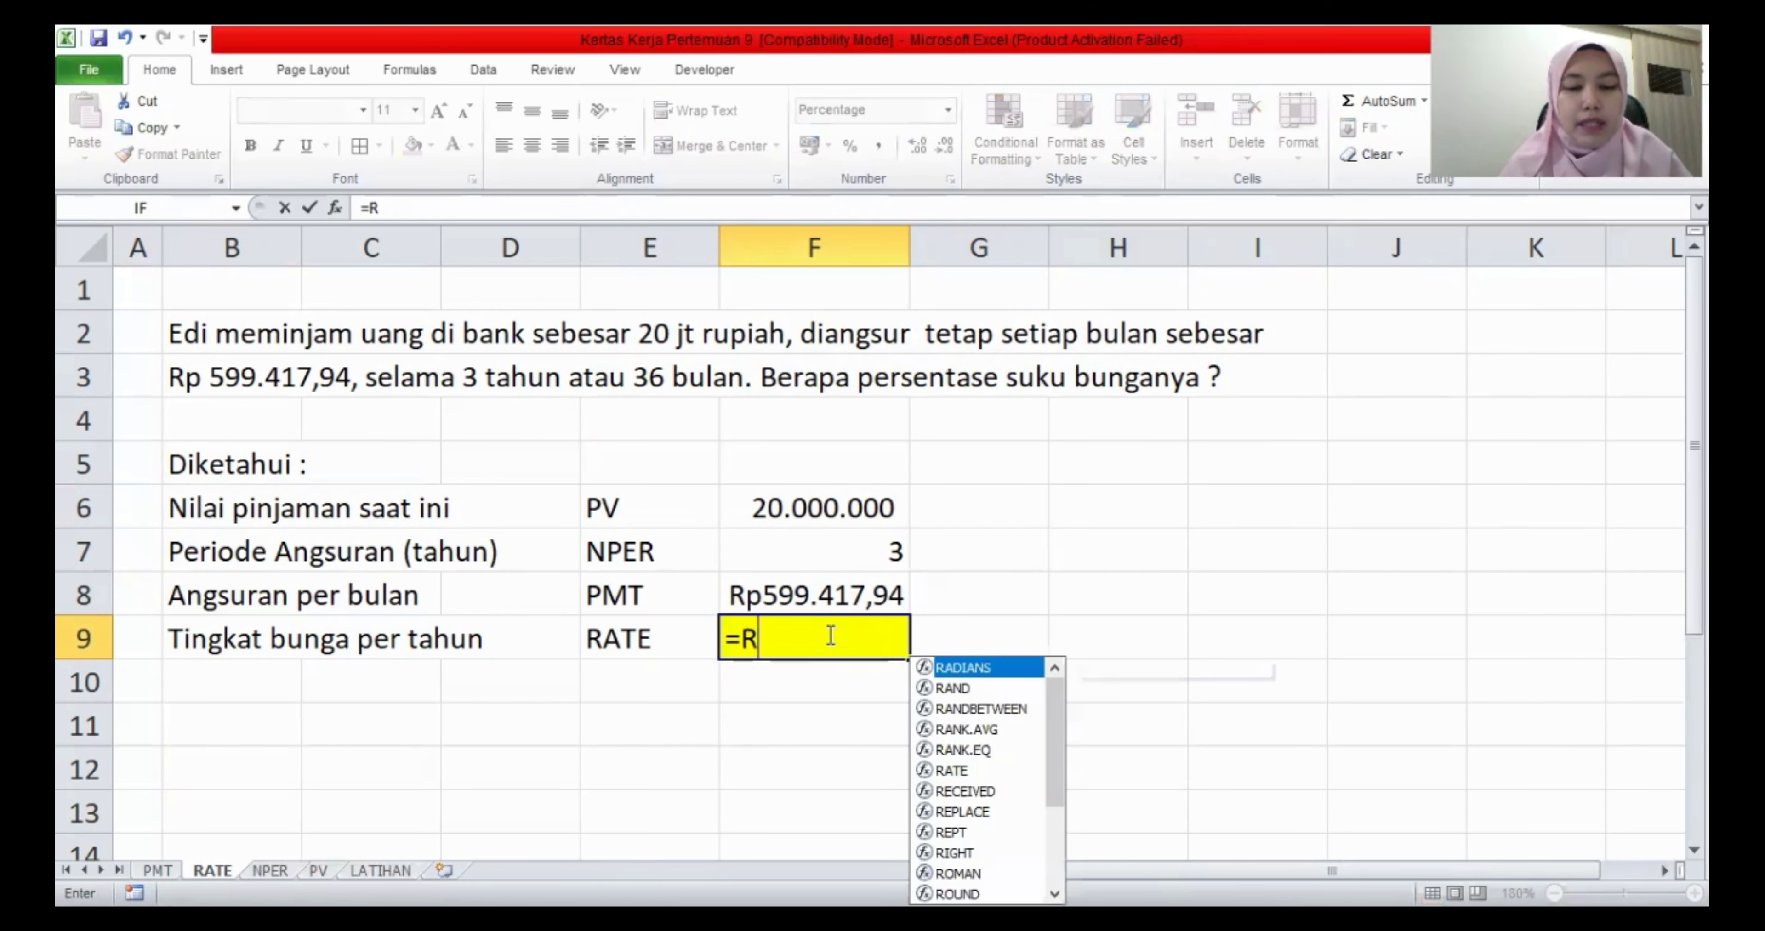
pyautogui.write('ATE(')
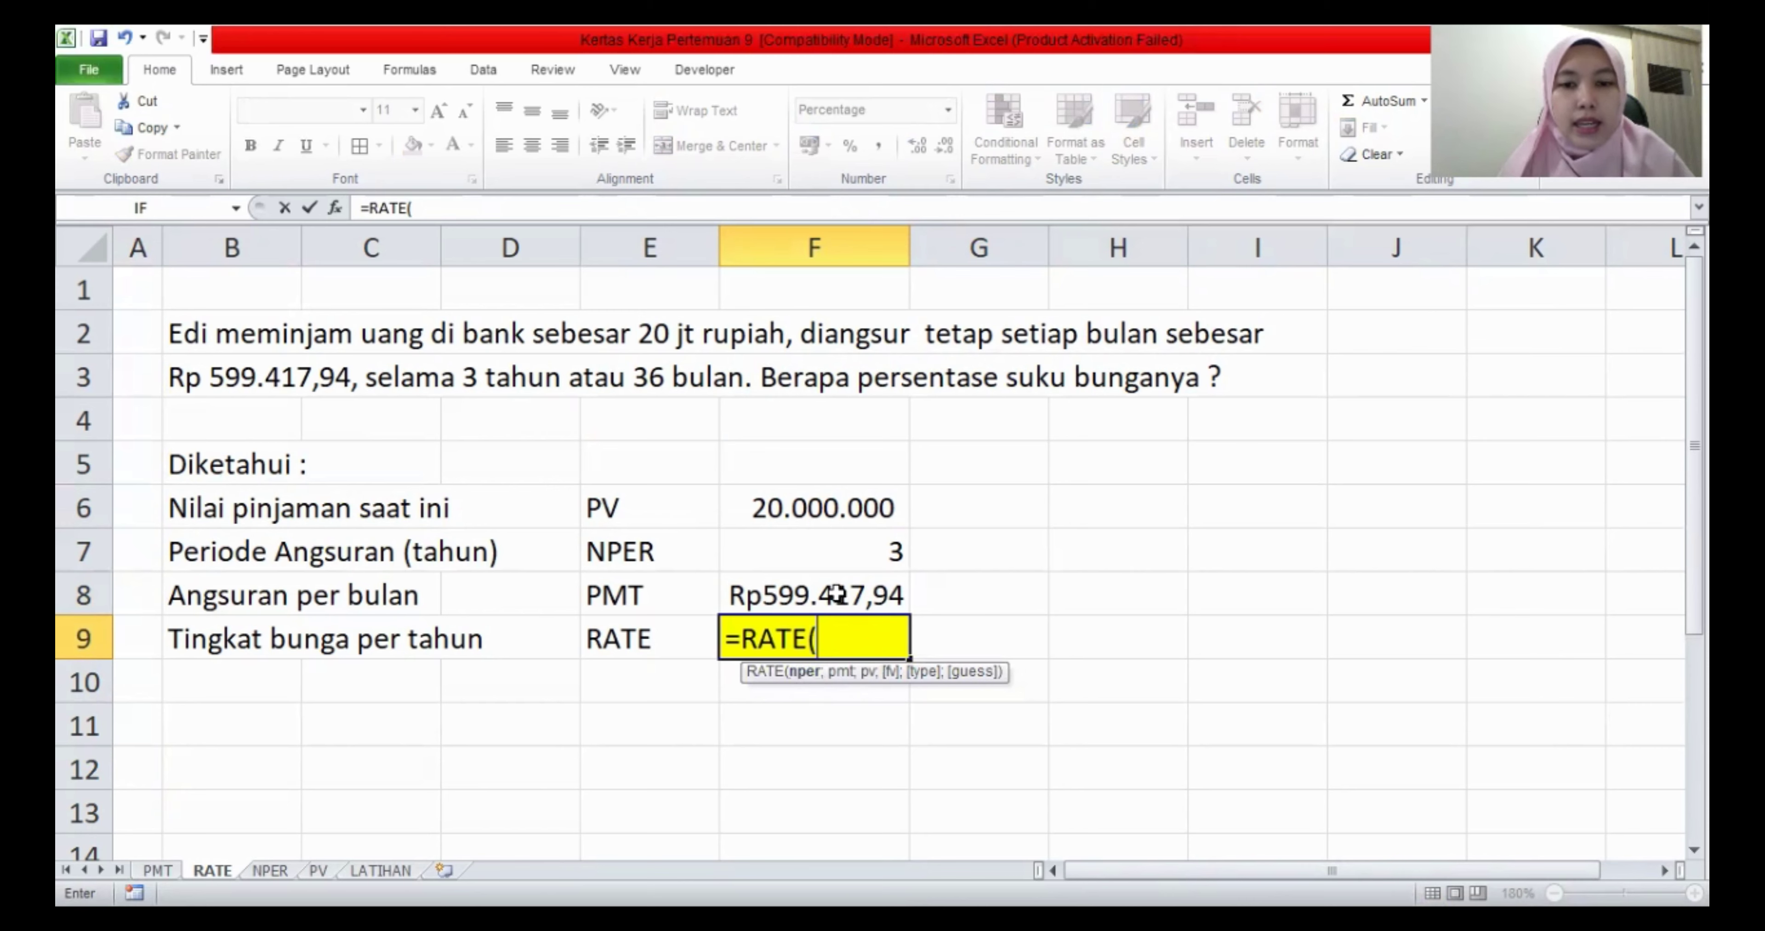
pyautogui.click(834, 552)
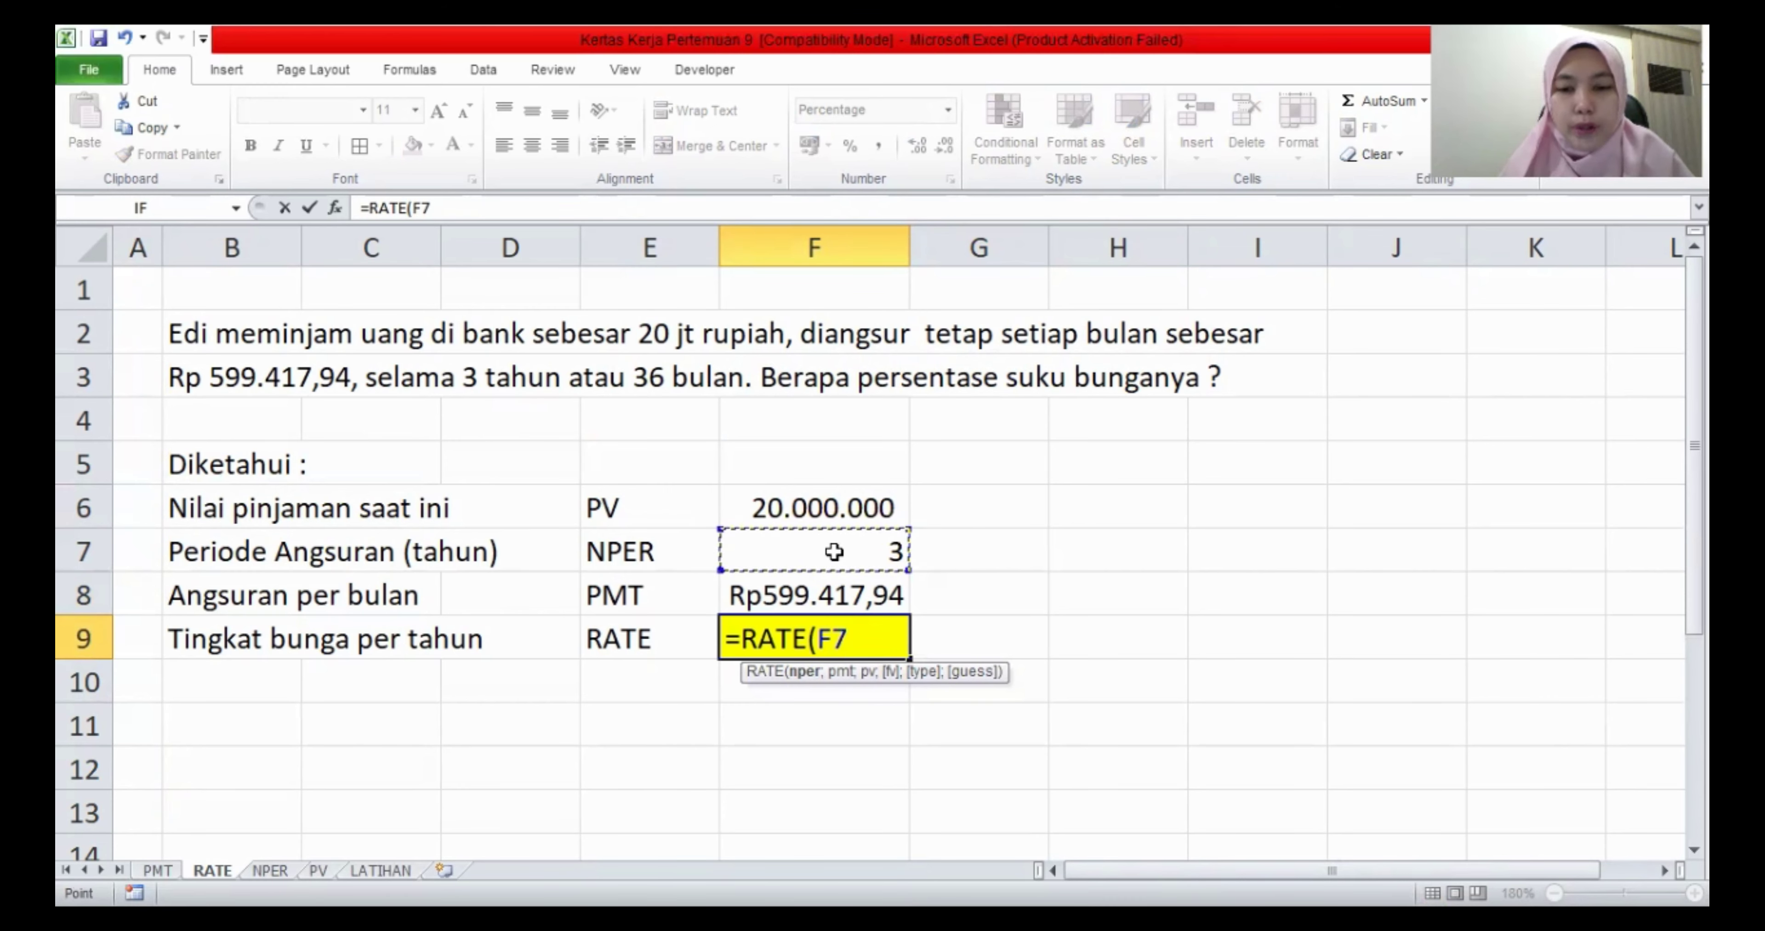
pyautogui.write('*12')
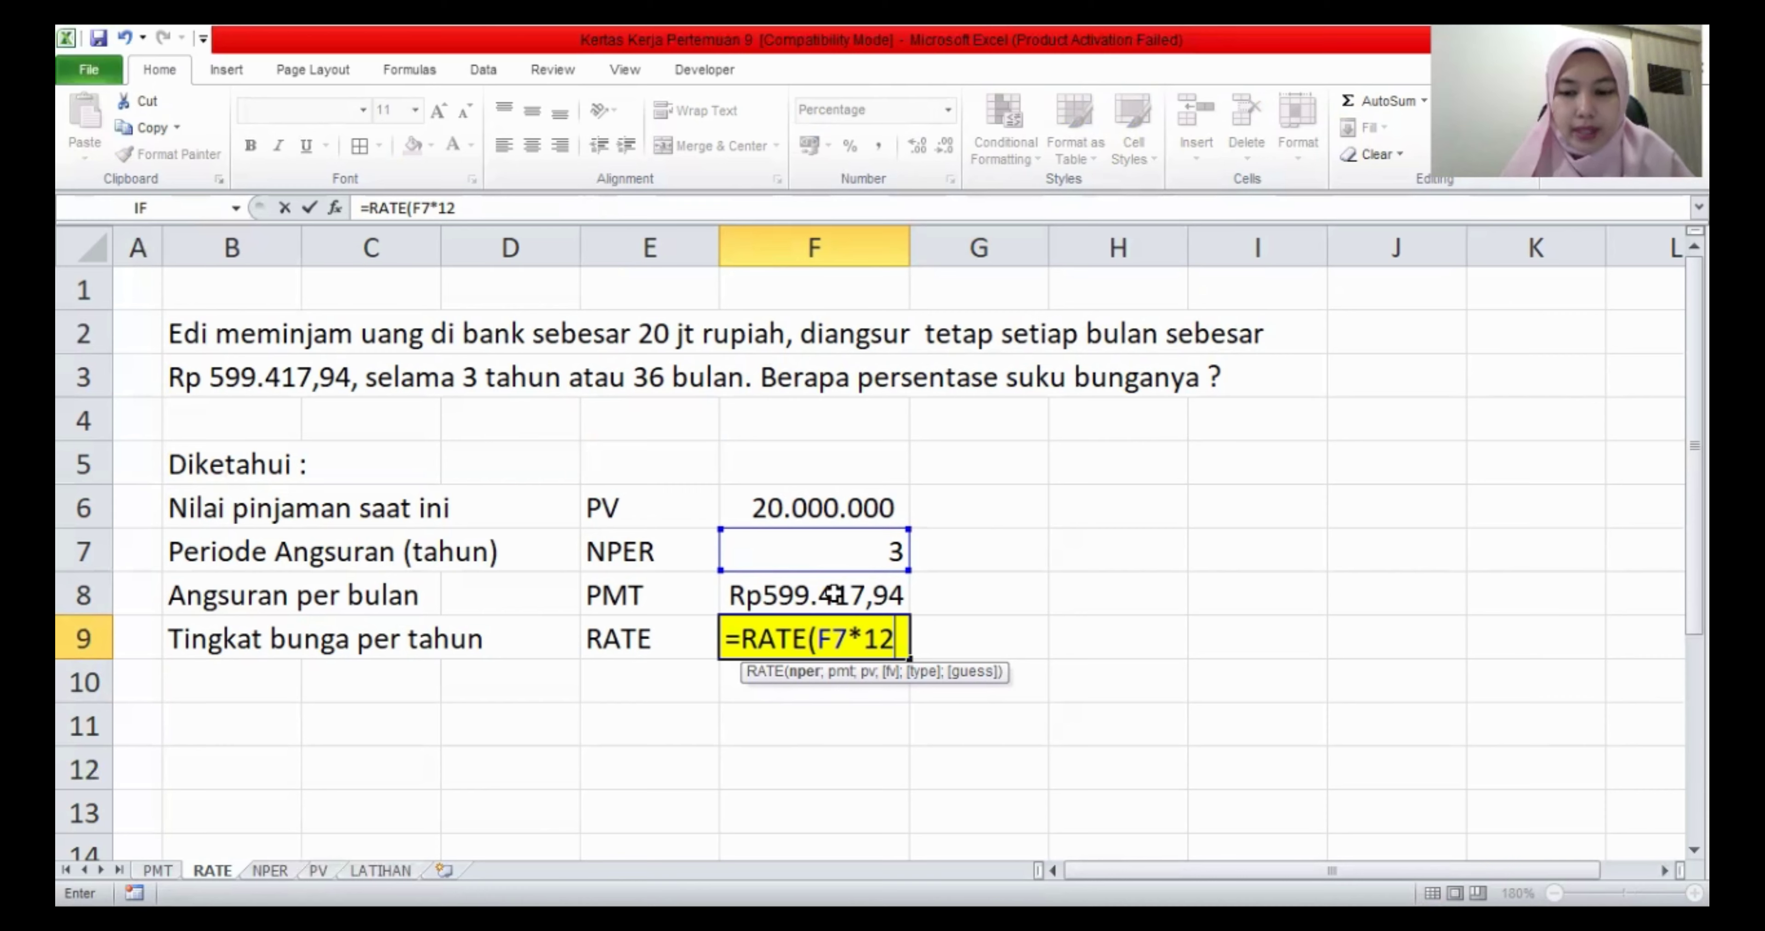
pyautogui.write(';')
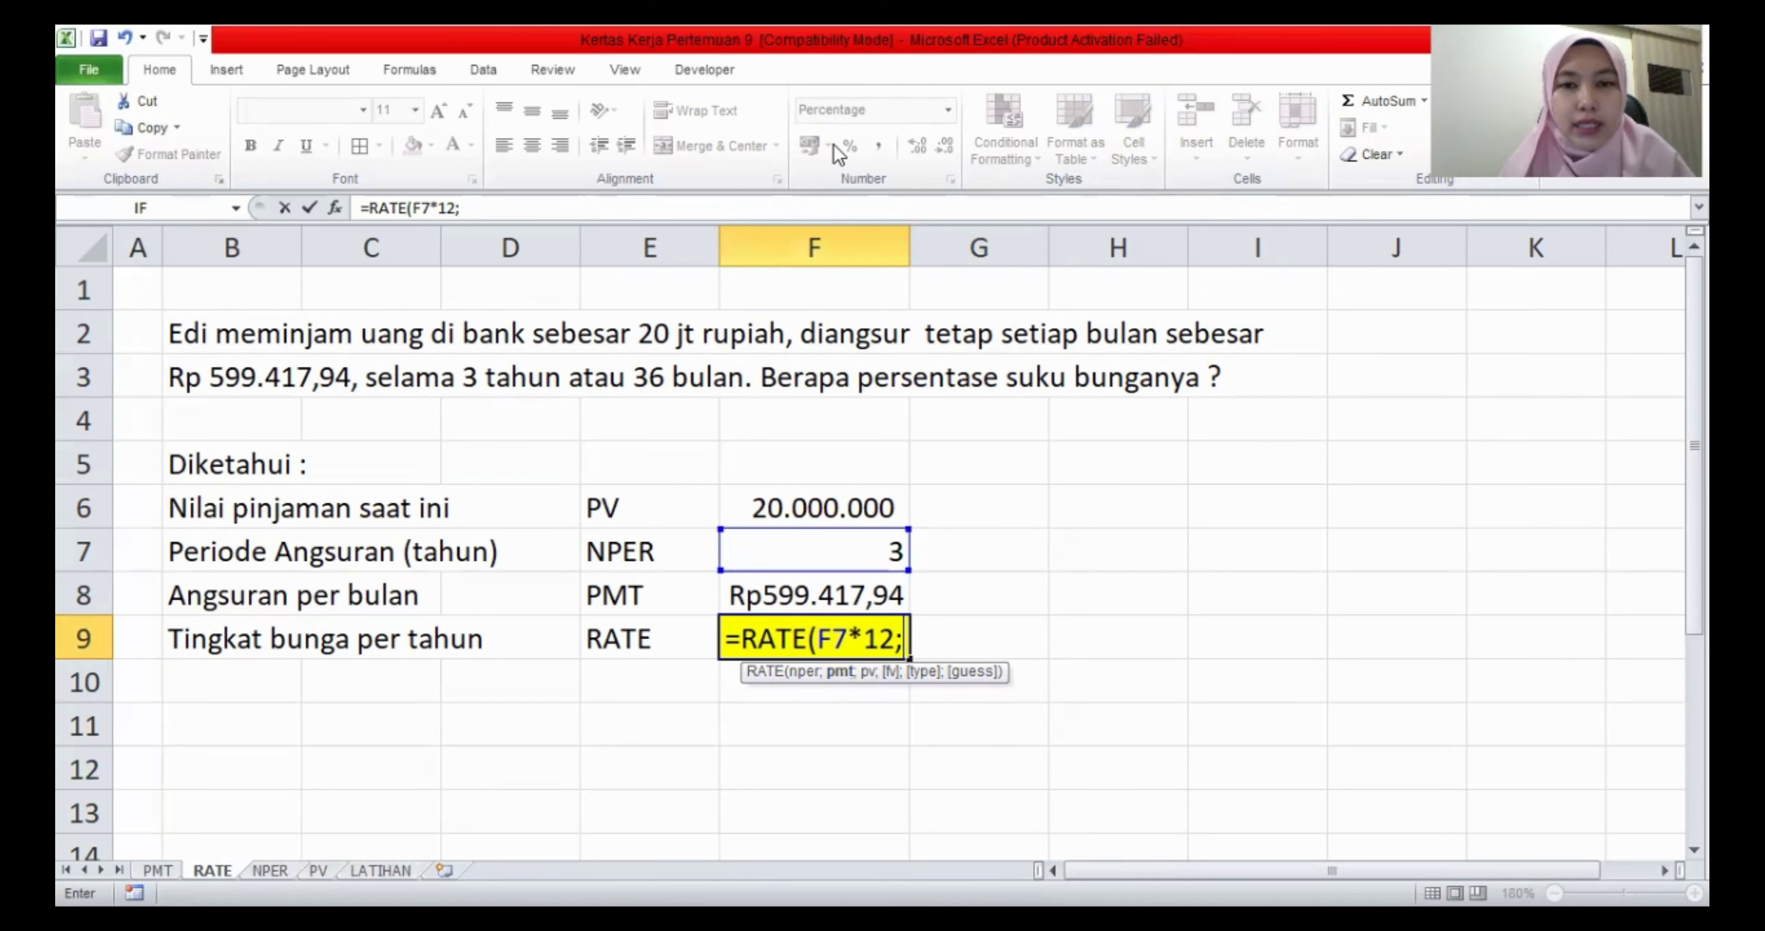
pyautogui.click(795, 602)
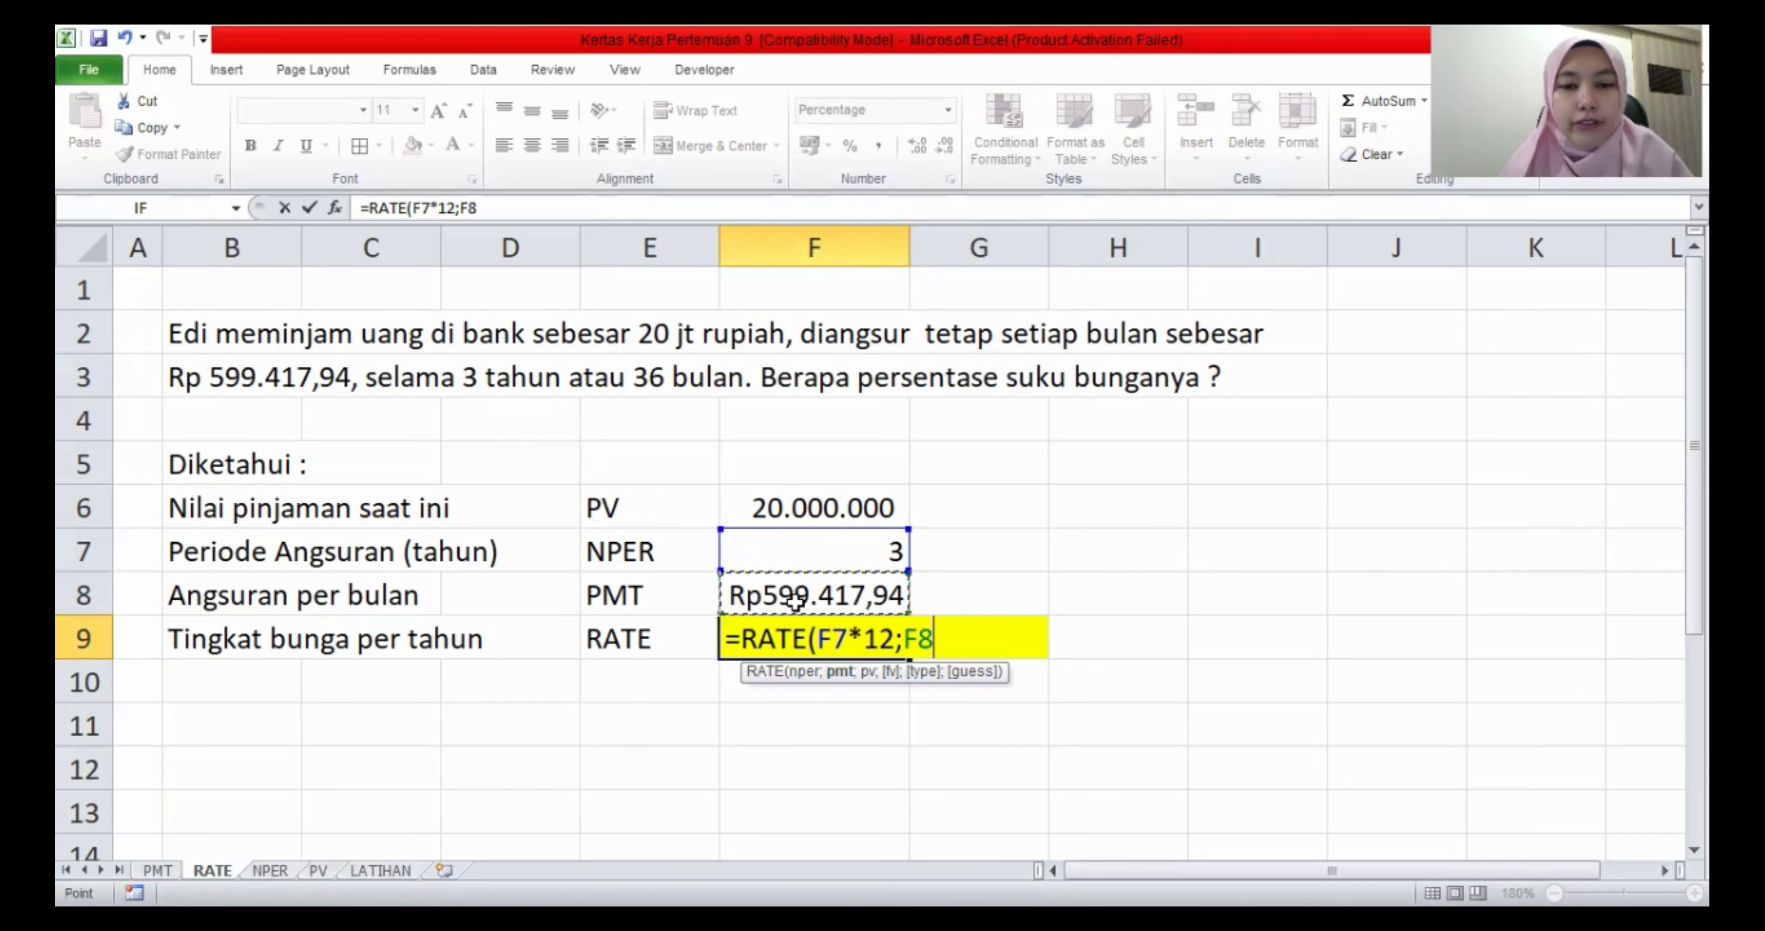
pyautogui.write(';')
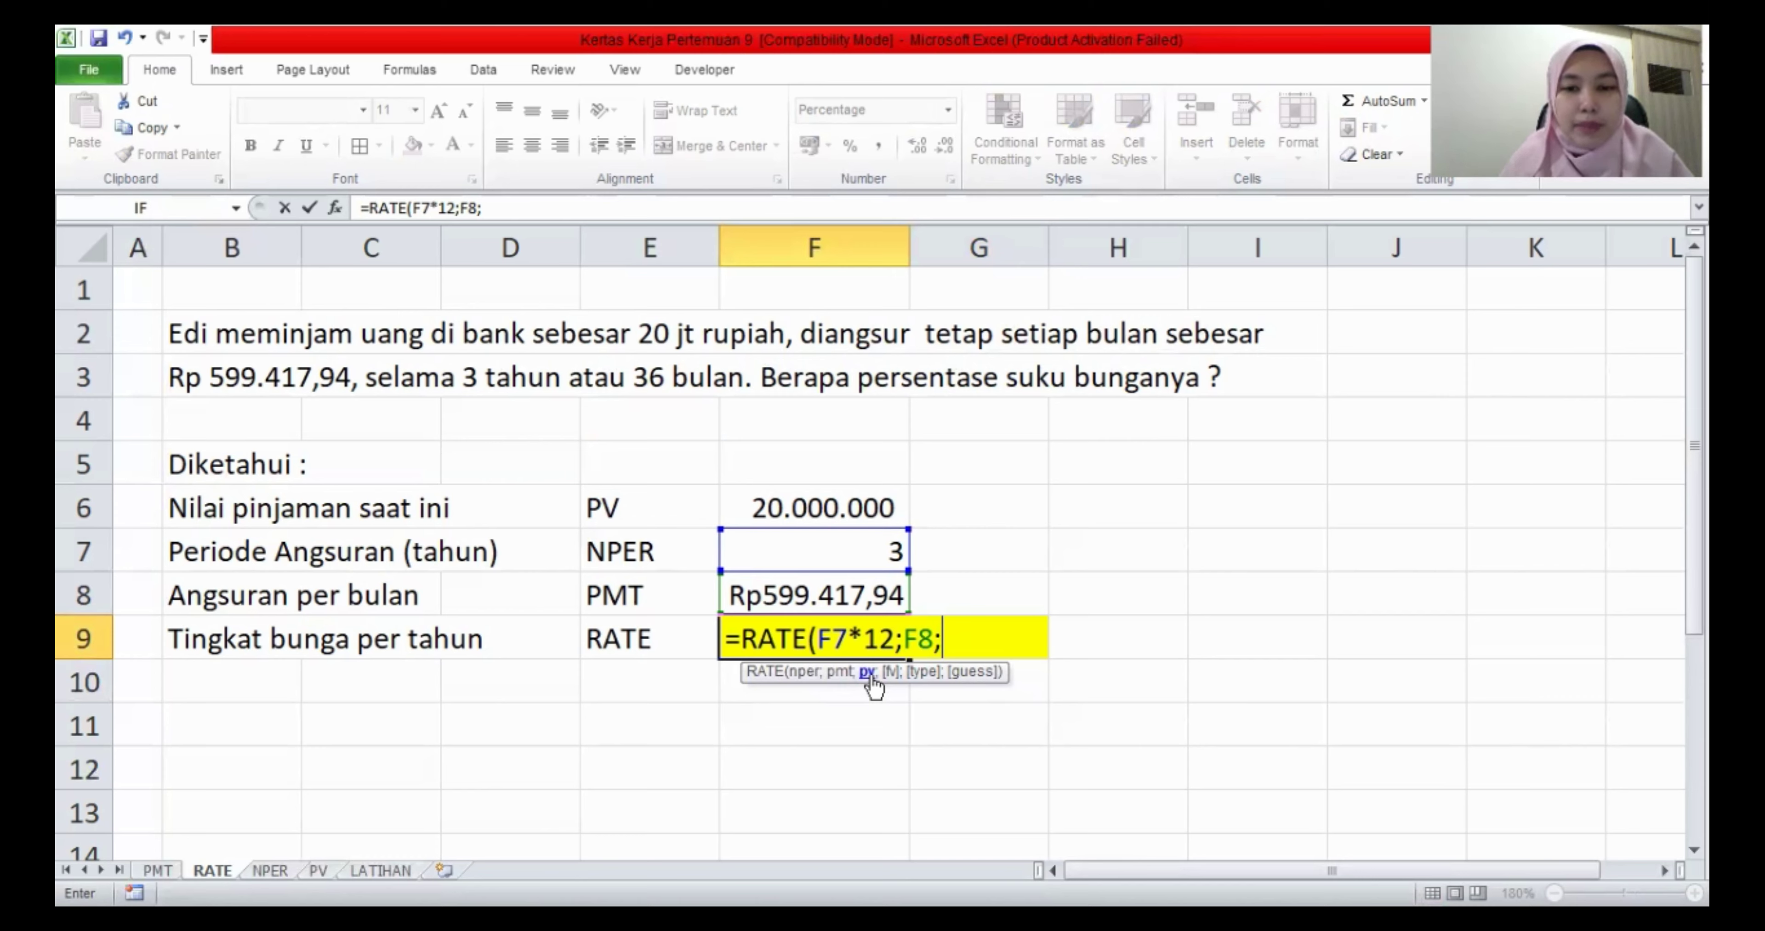
# - Complete the RATE formula in F9 with -F6 as present value, 0 as future value and 0 as type, multiplying the function by 12
pyautogui.write('-')
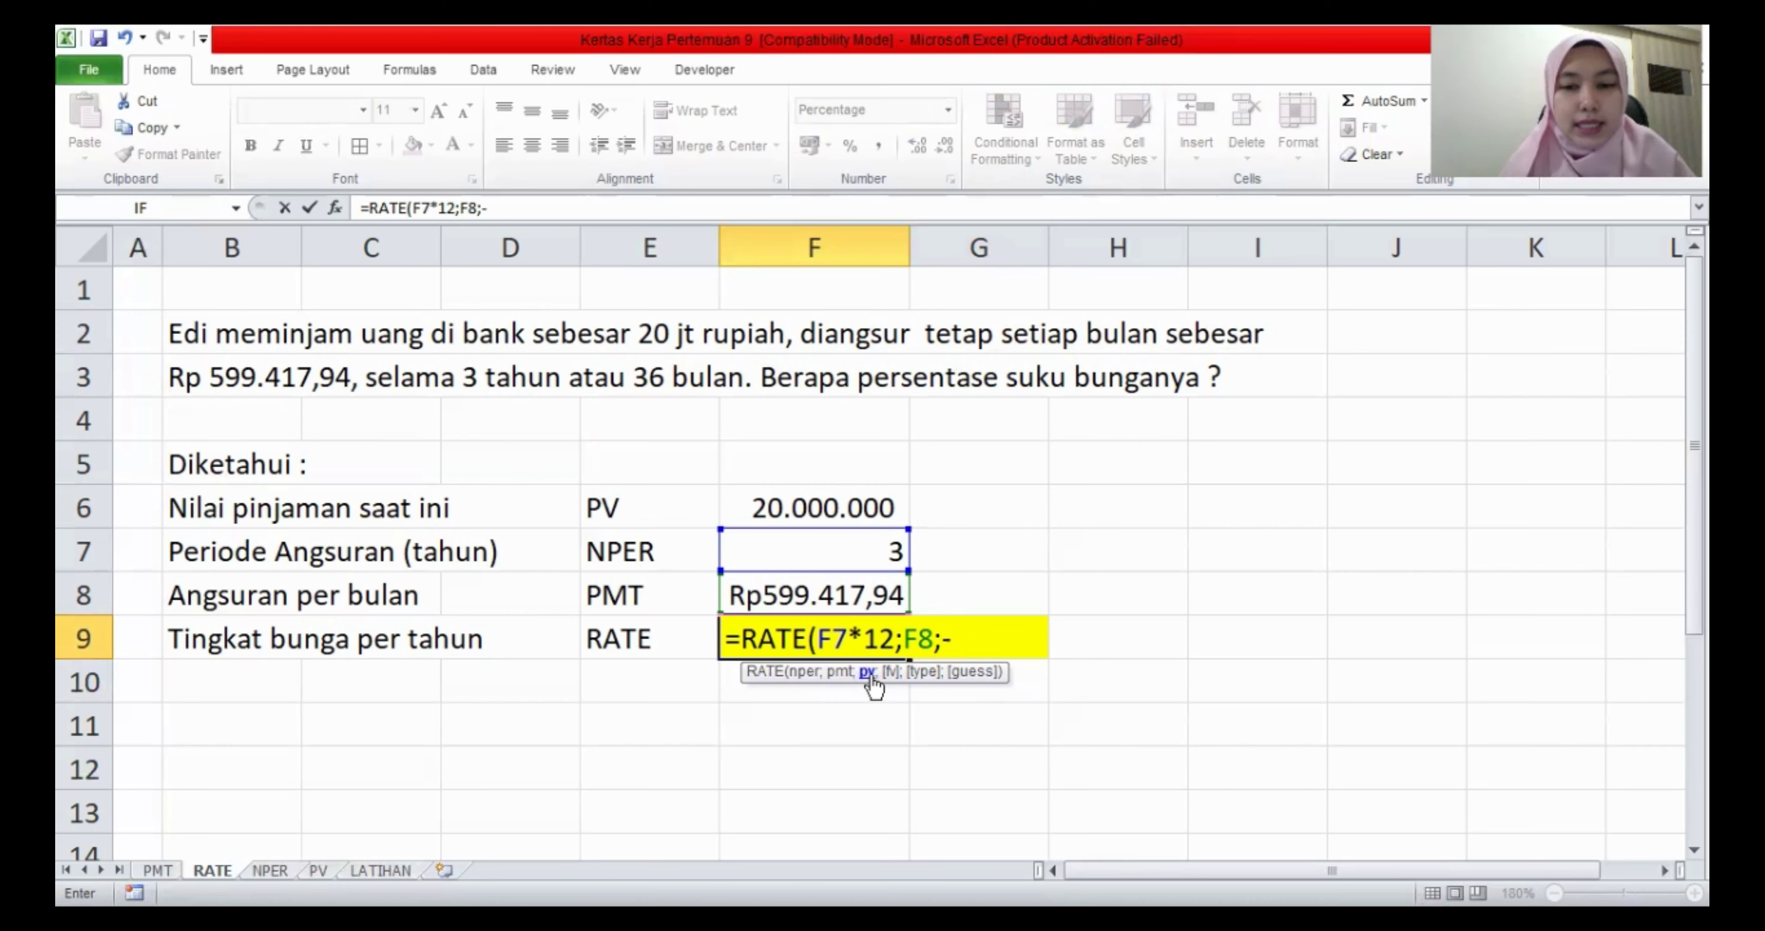
pyautogui.click(806, 507)
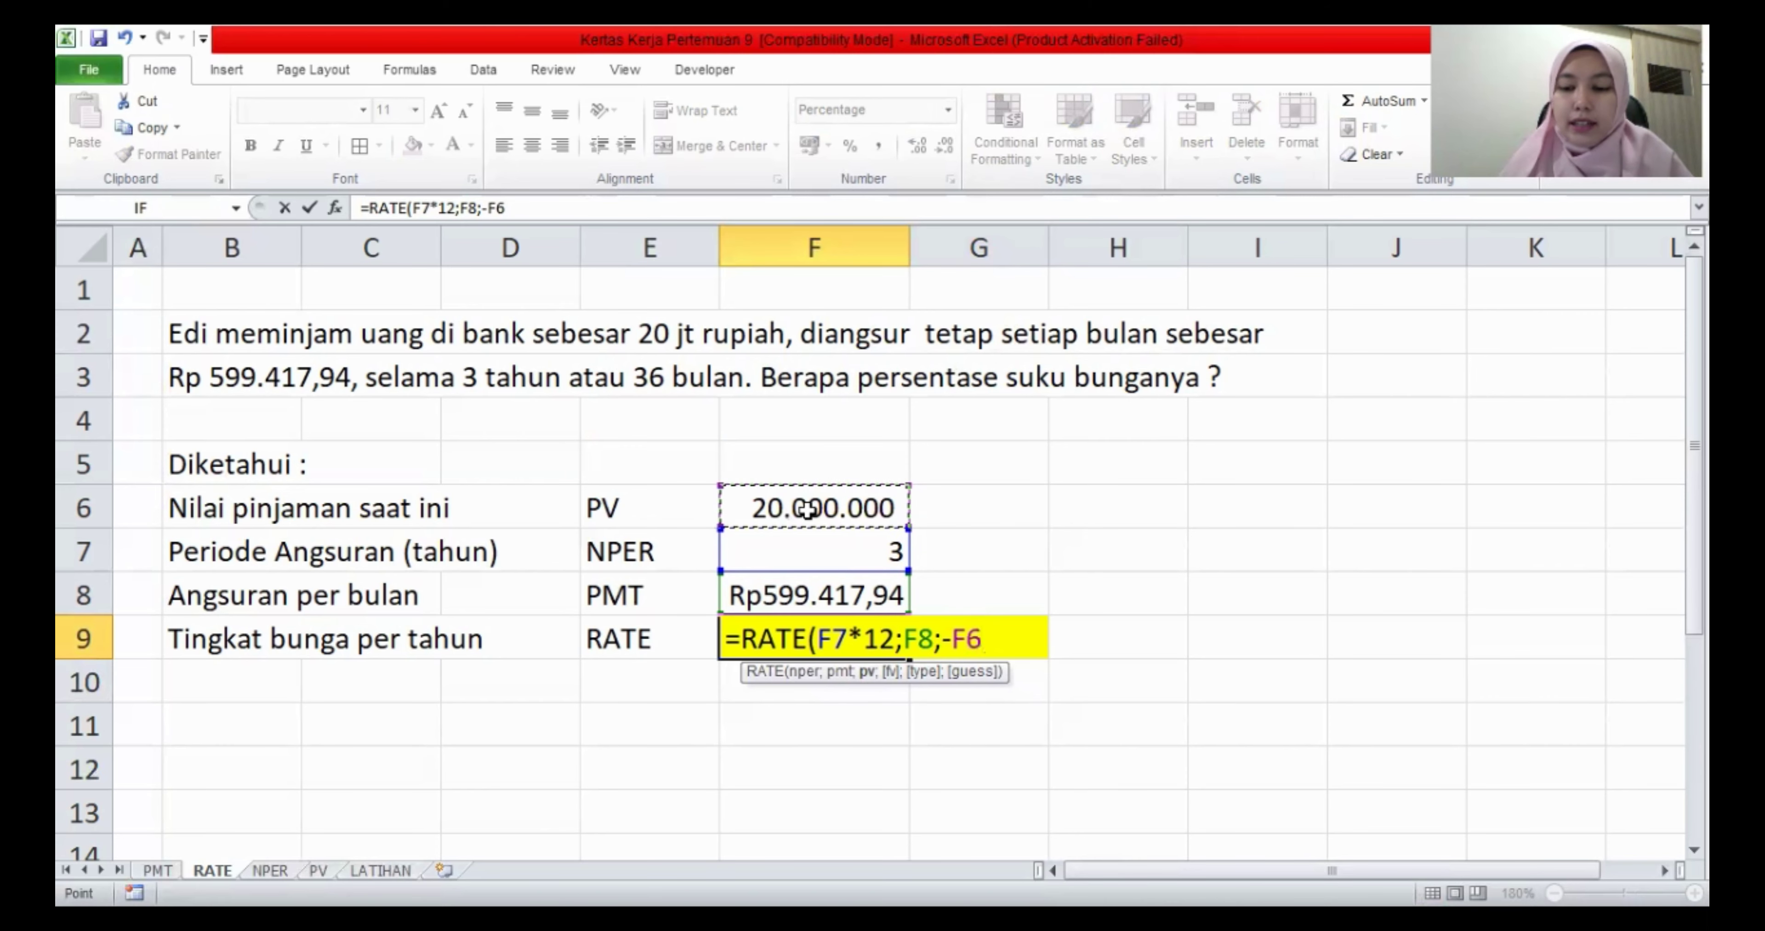
pyautogui.write(';')
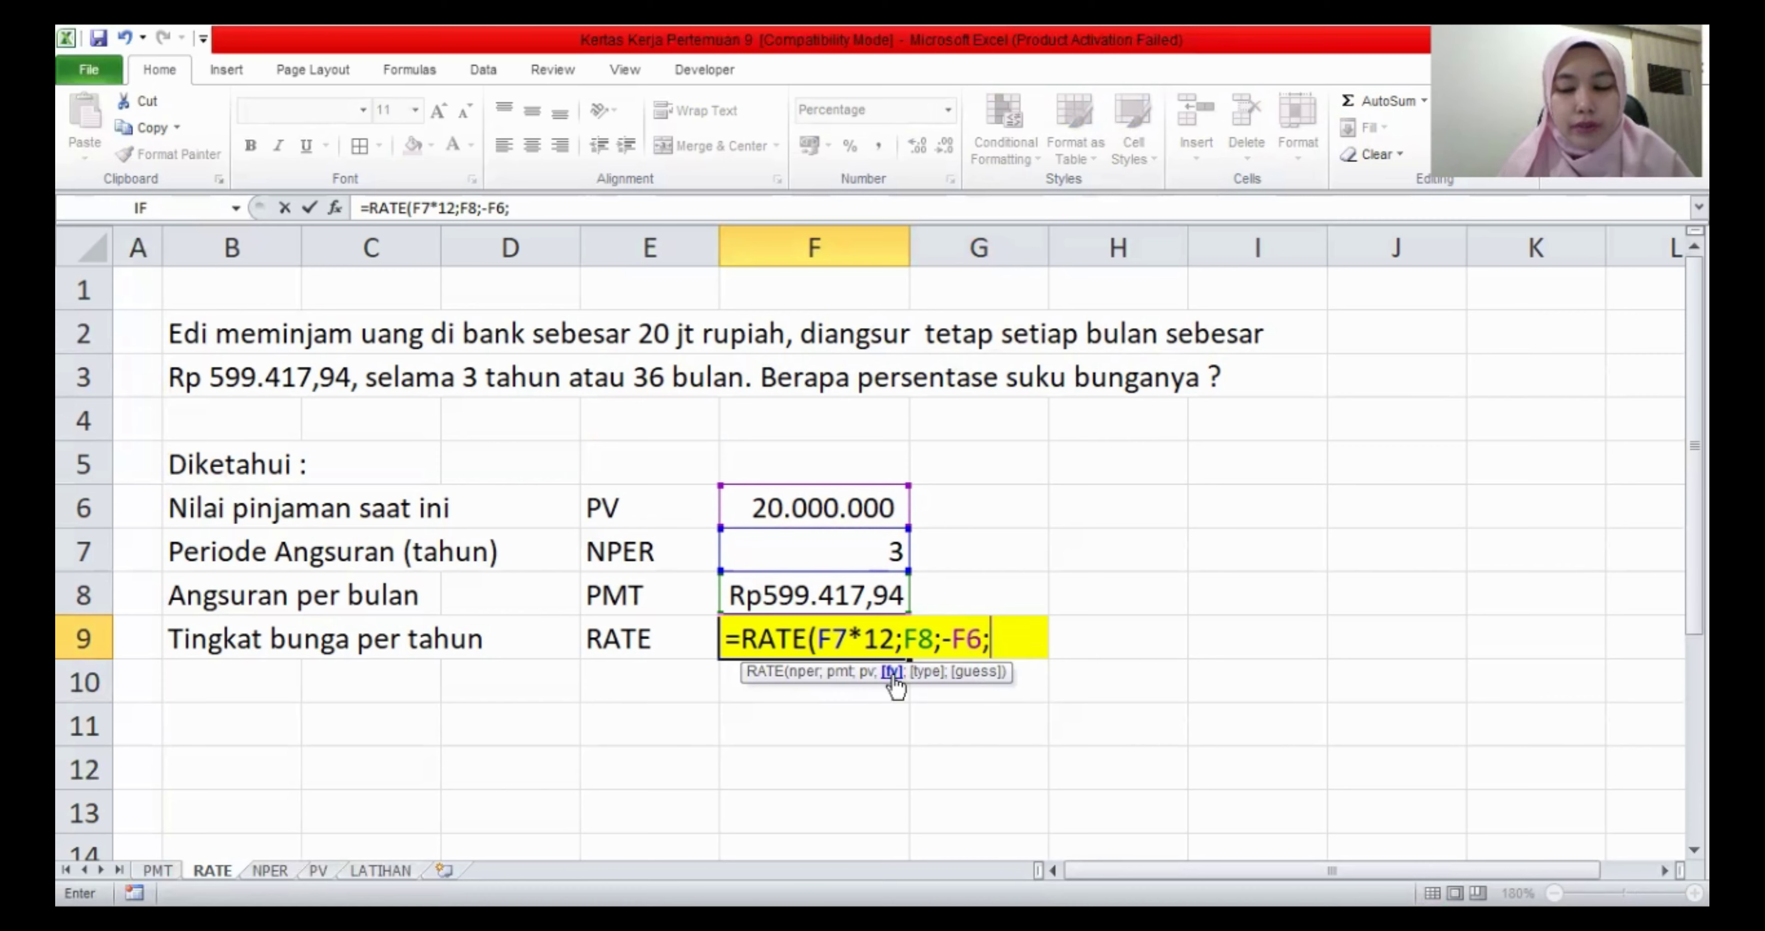
pyautogui.write('0')
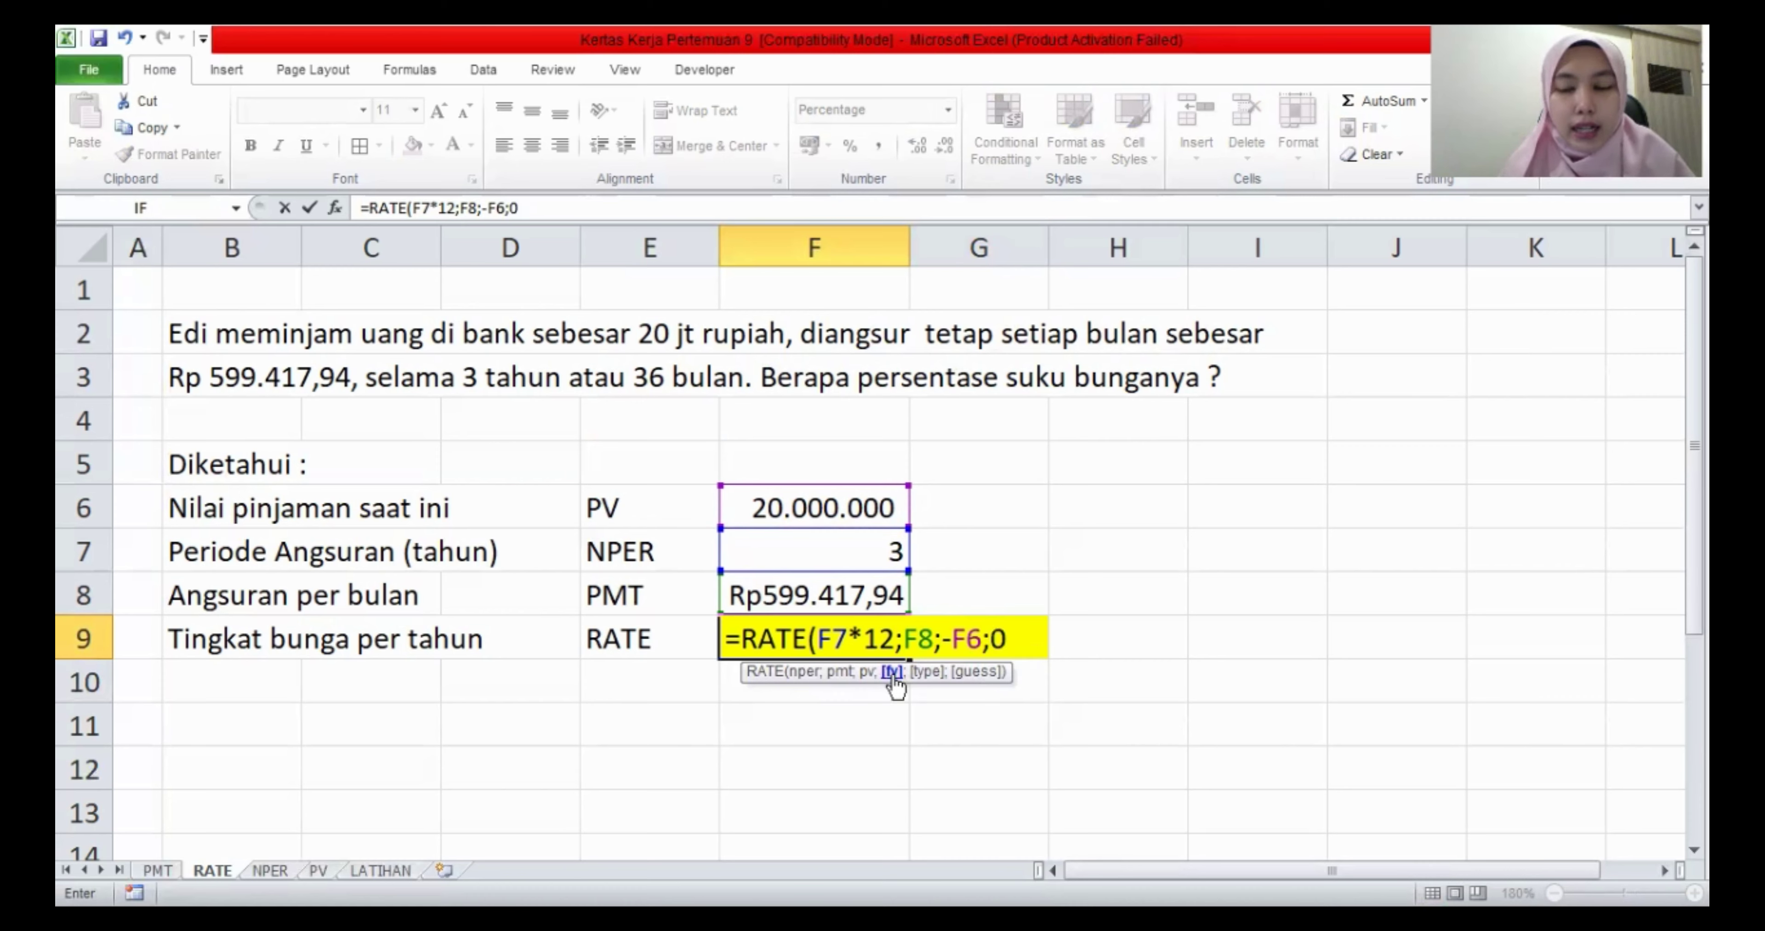
pyautogui.write(';0')
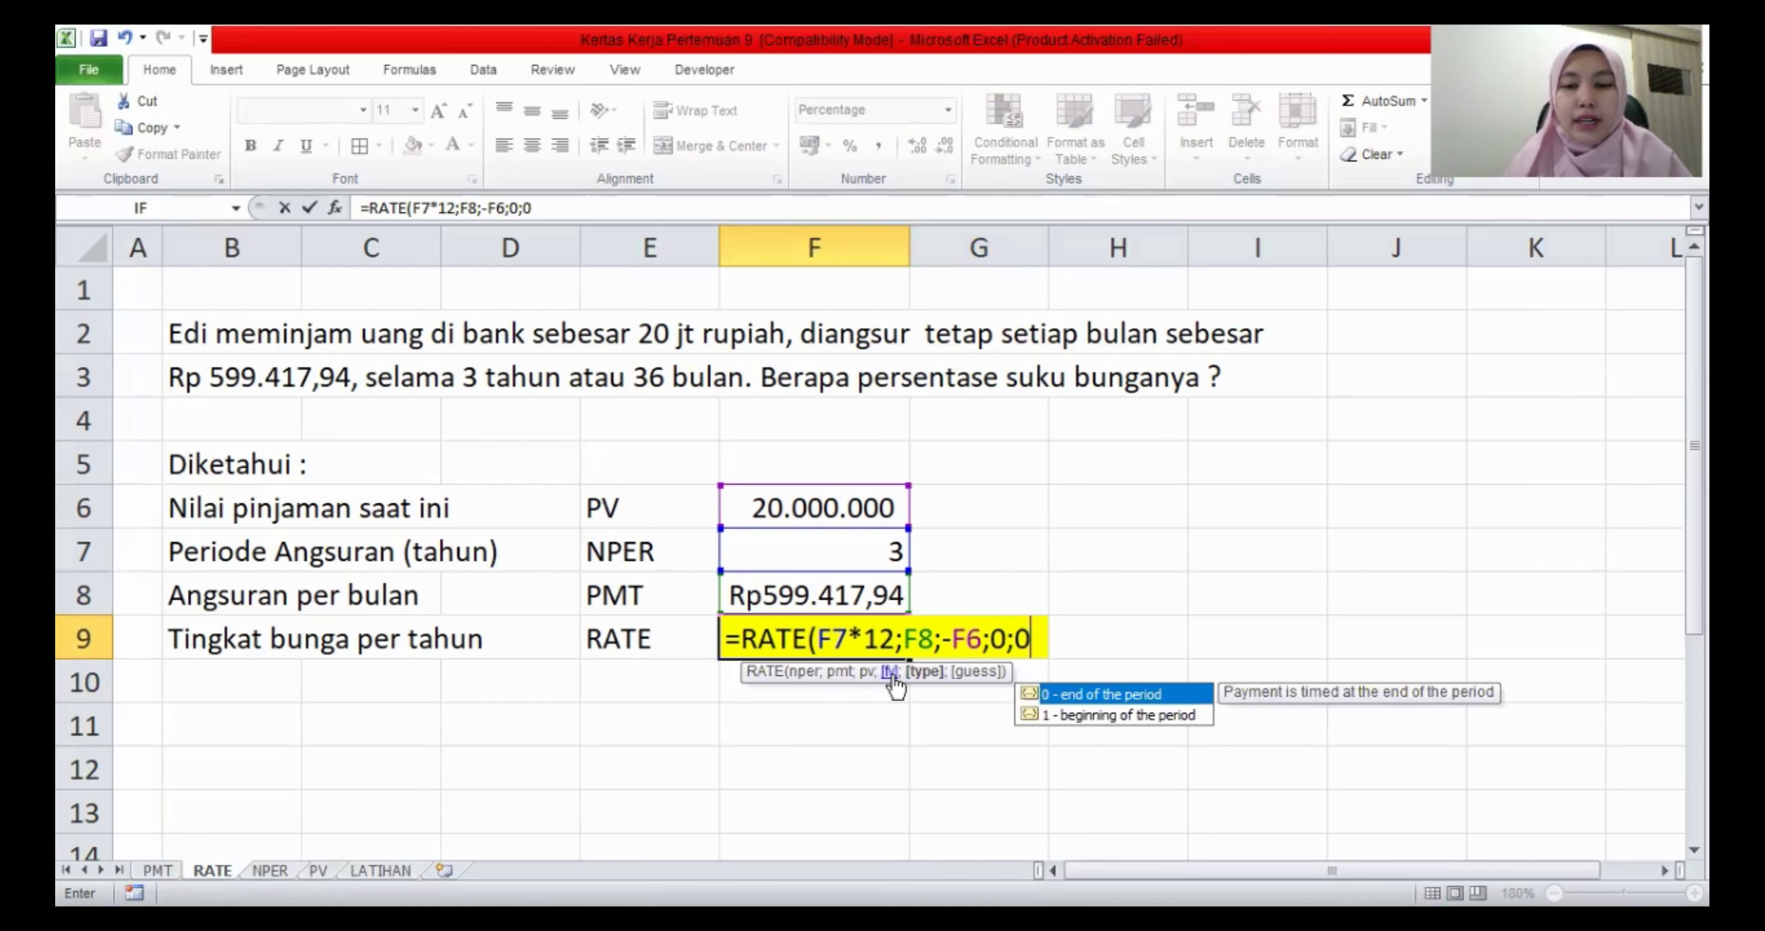
pyautogui.write(')')
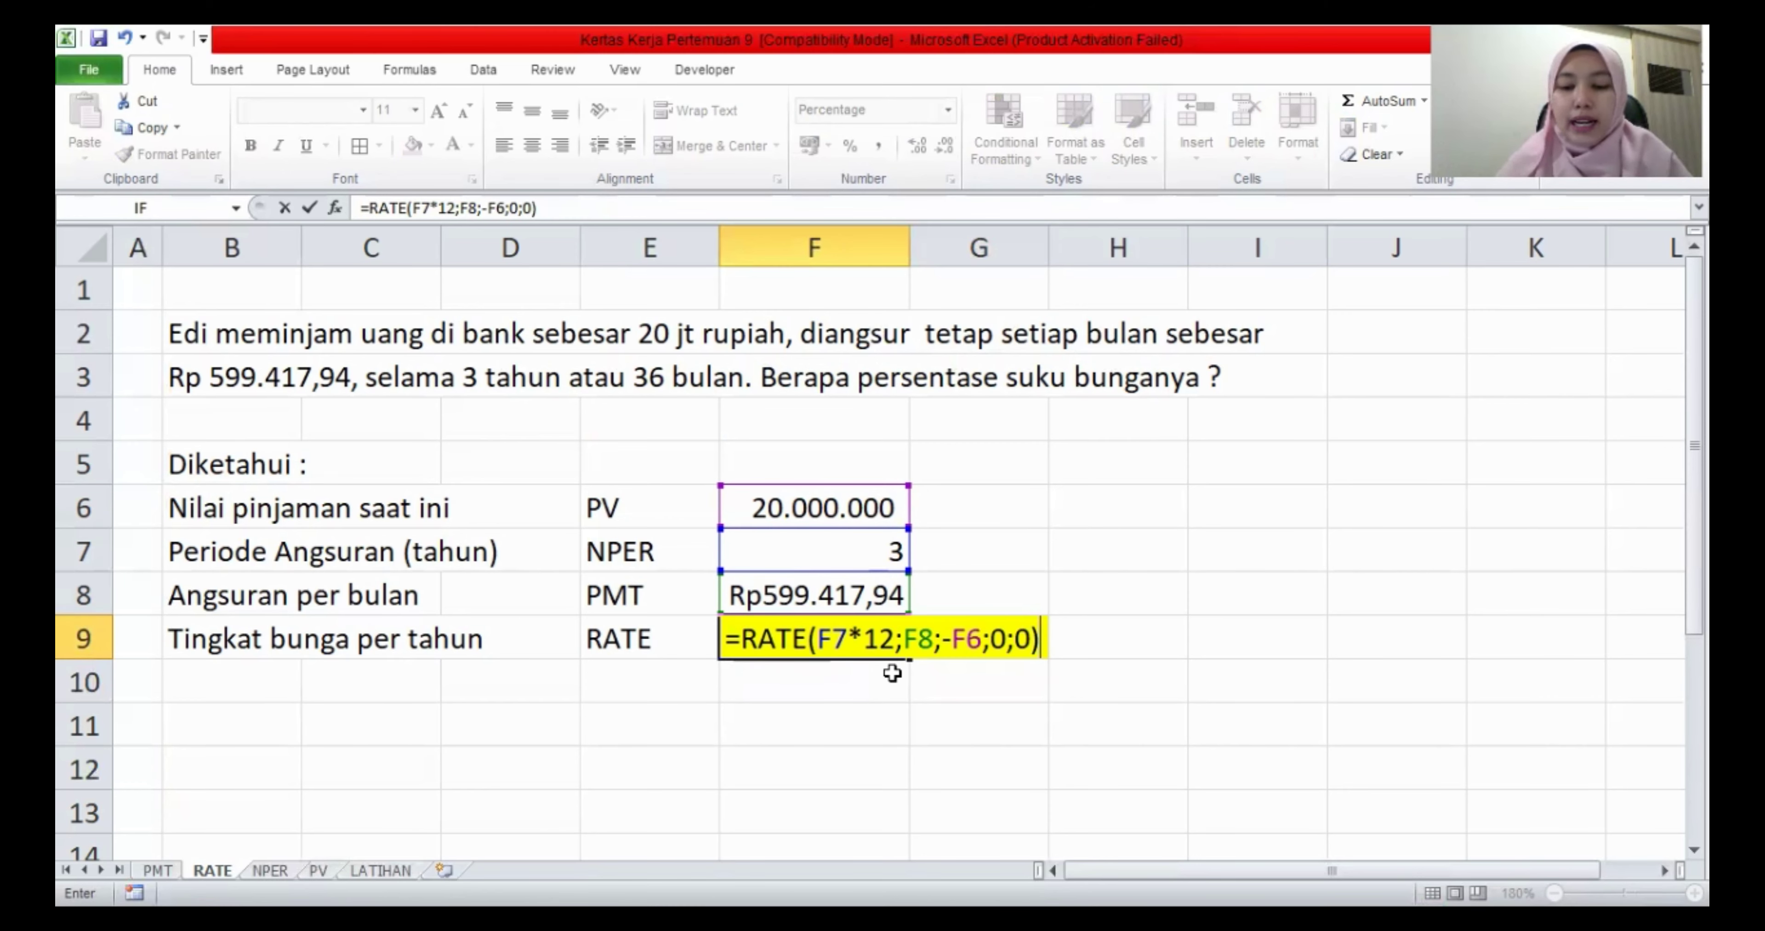
pyautogui.write('*12')
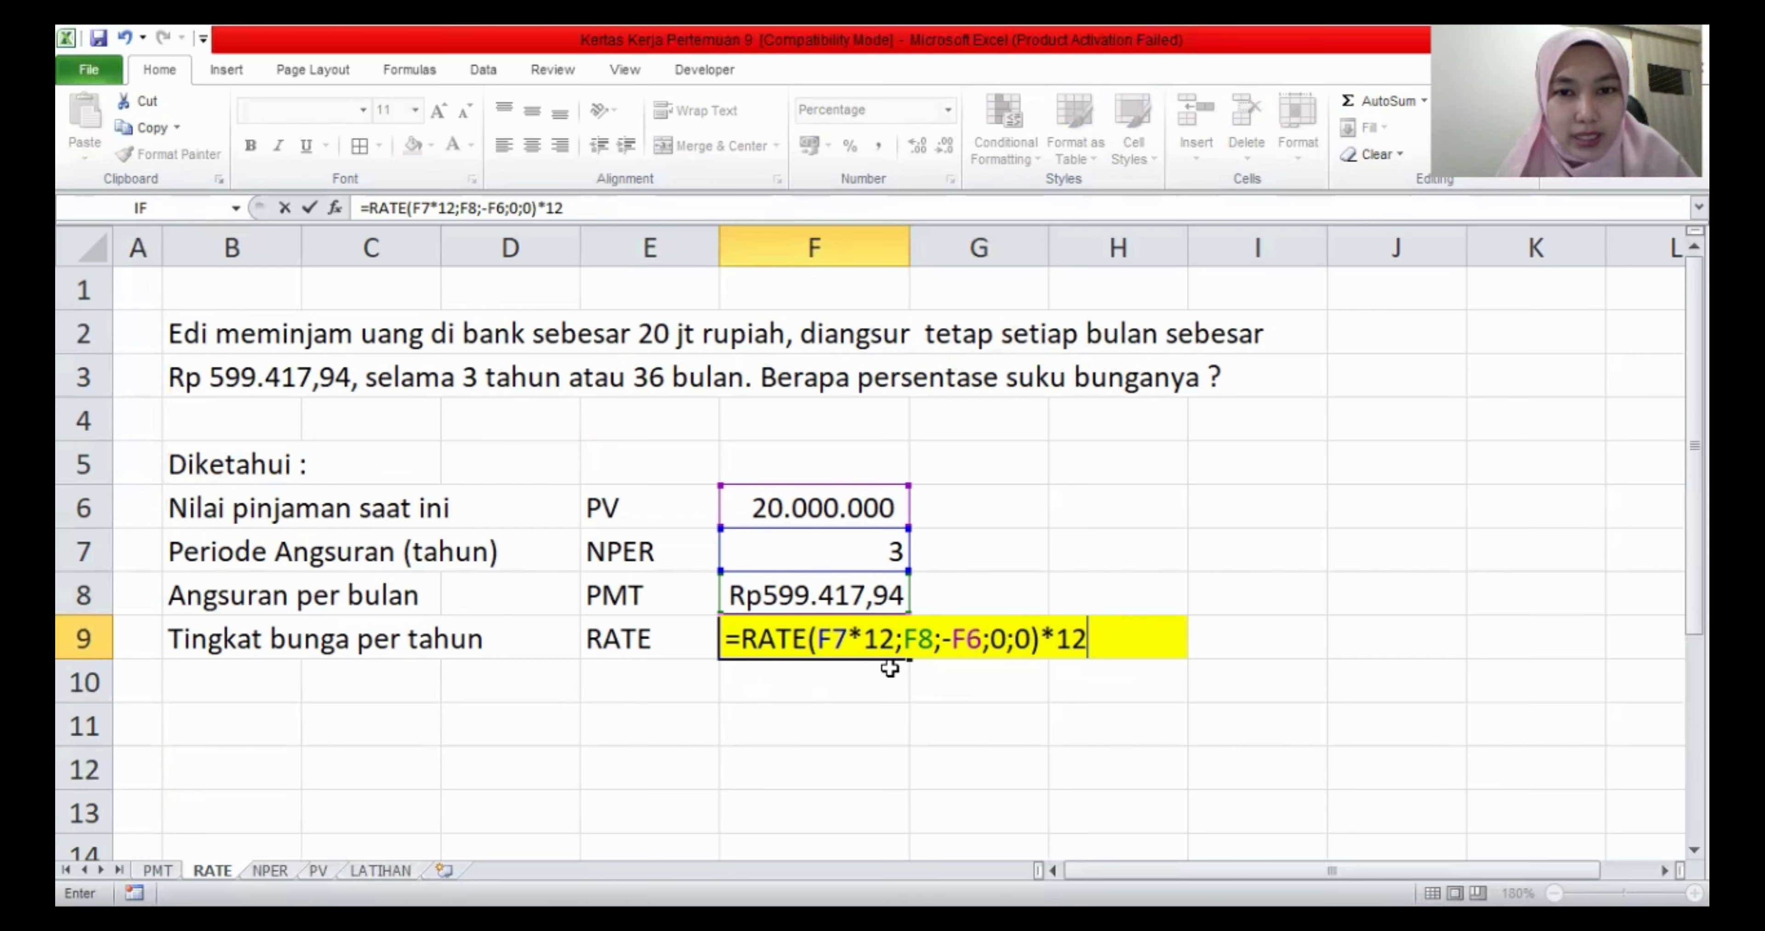
pyautogui.press('Return')
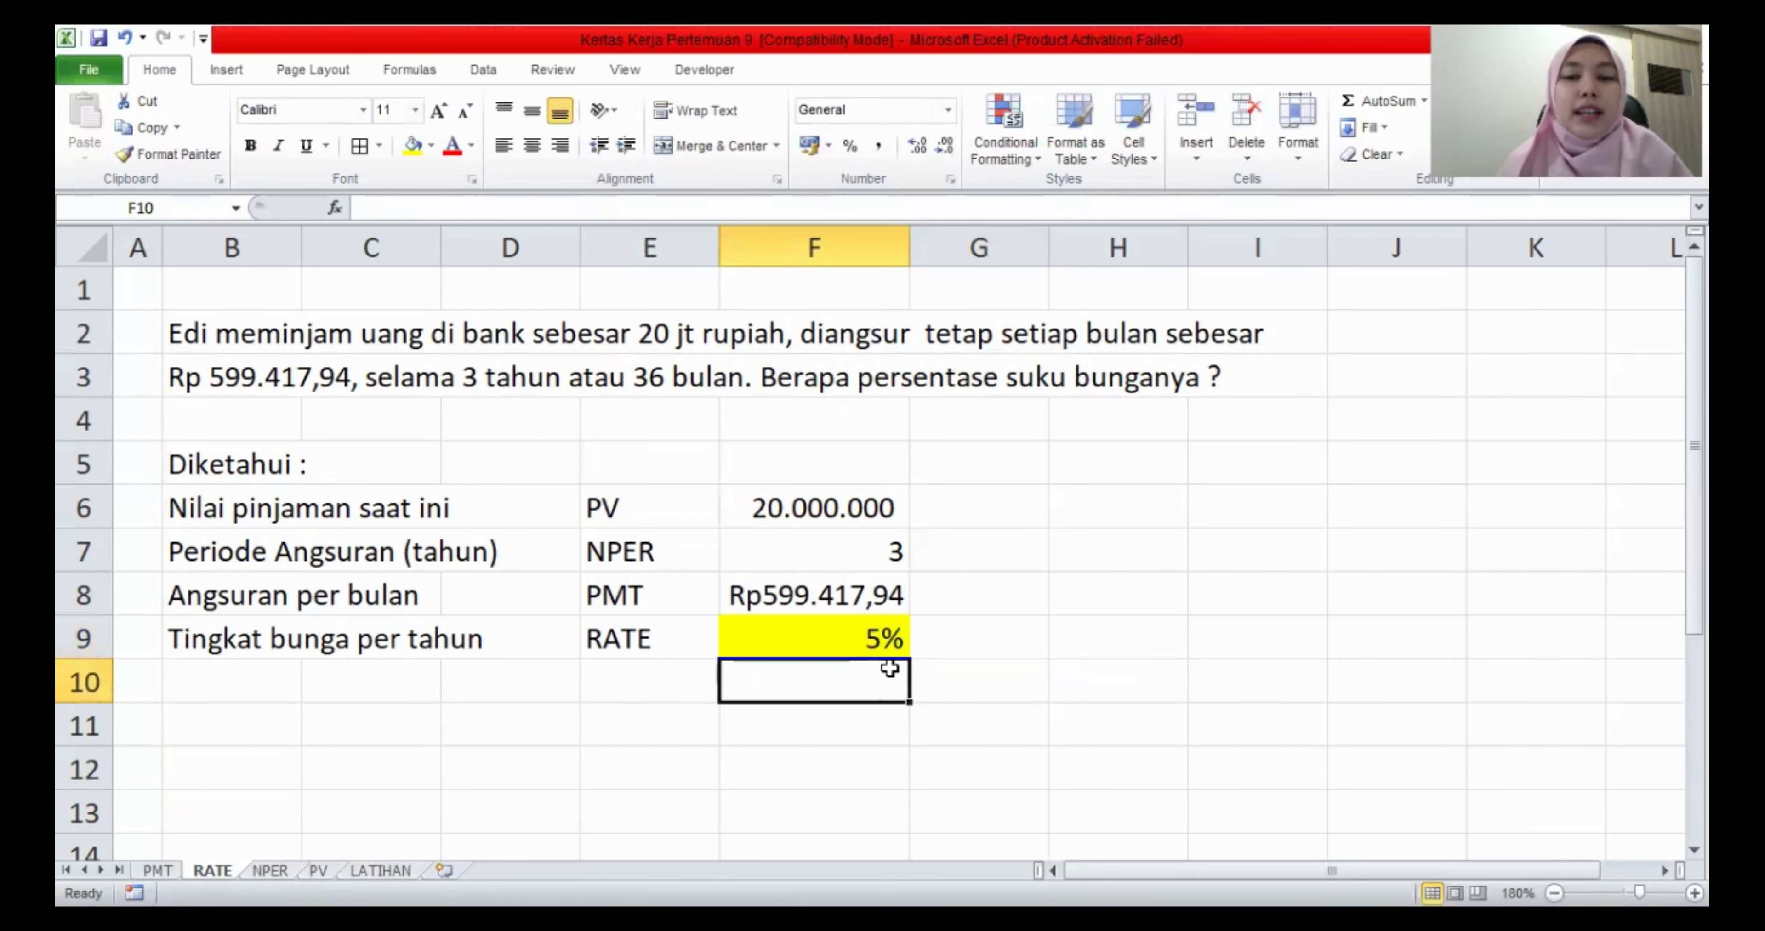
pyautogui.click(884, 642)
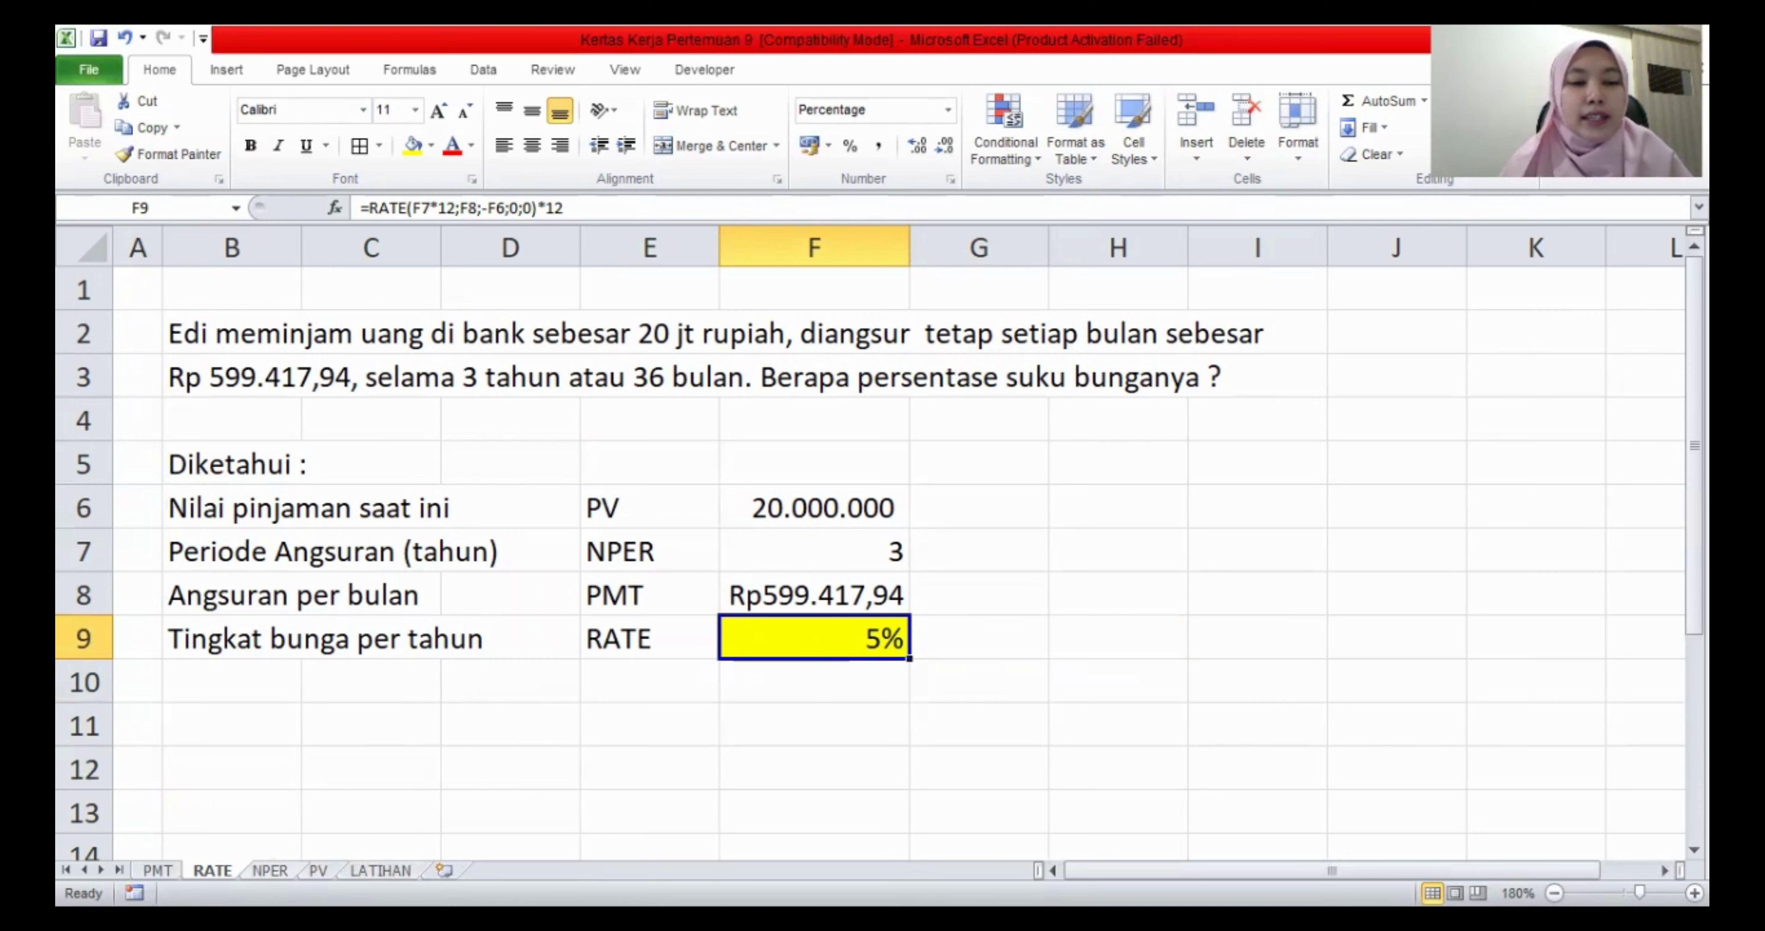
# - Go to the NPER sheet and examine the loan amount, monthly instalment, annual interest rate and instalment period rows
pyautogui.hotkey('ctrl', 'pagedown')
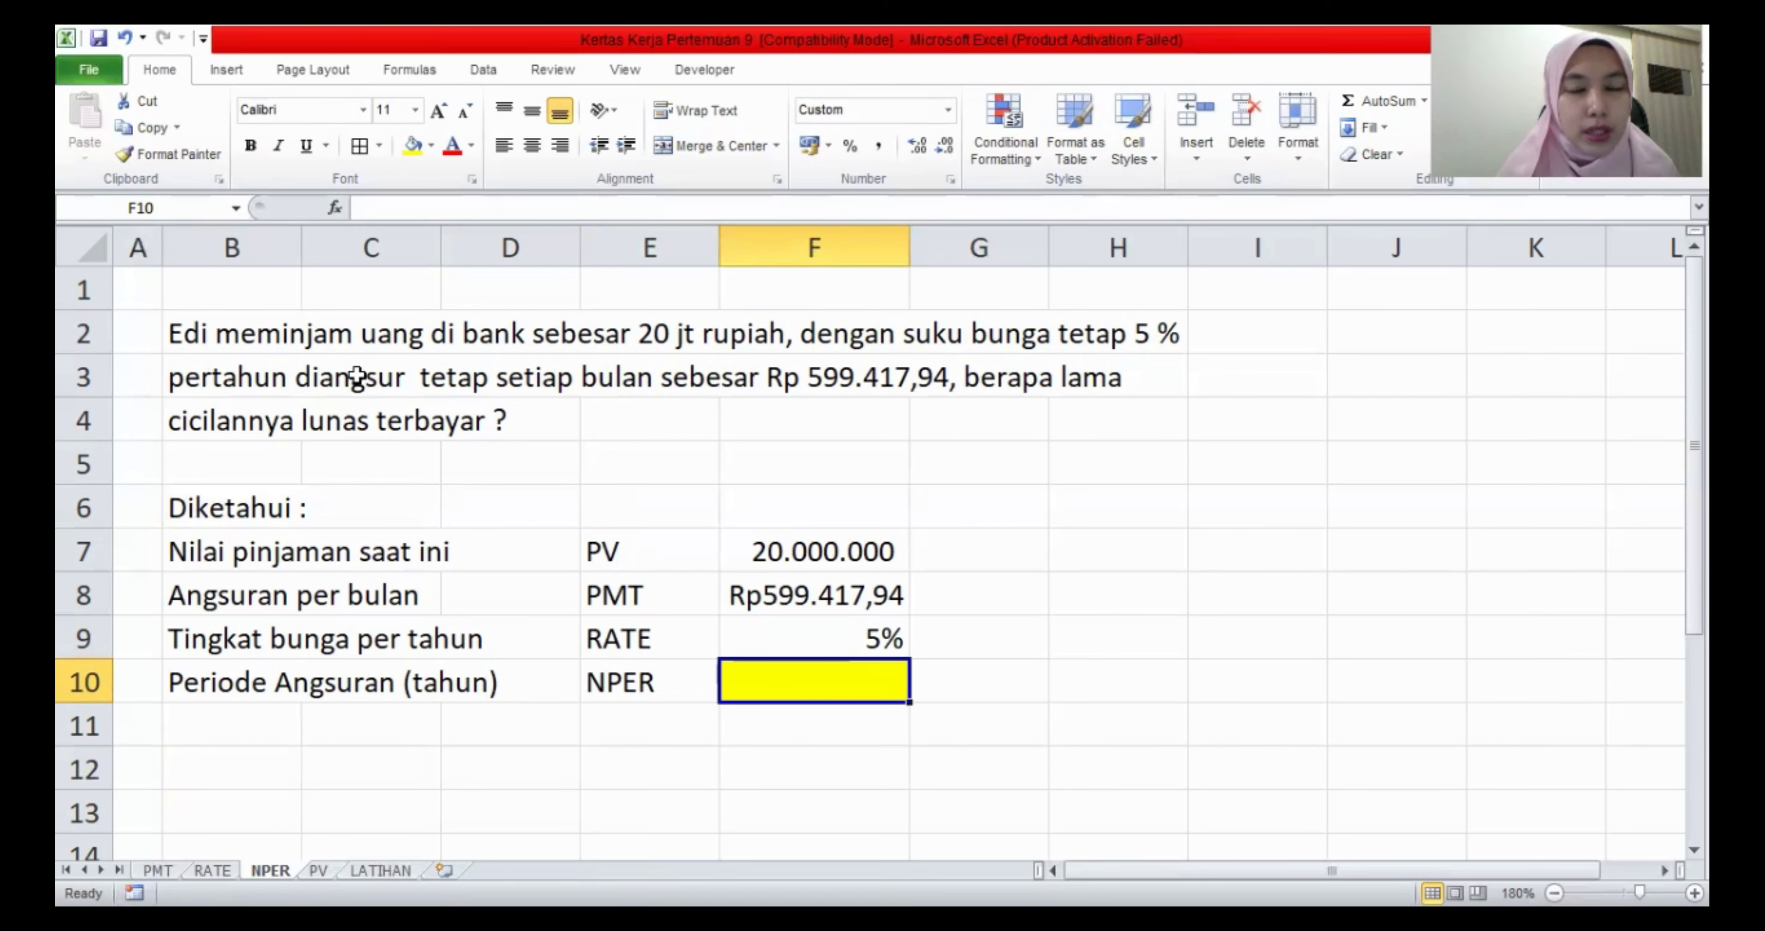
pyautogui.click(81, 552)
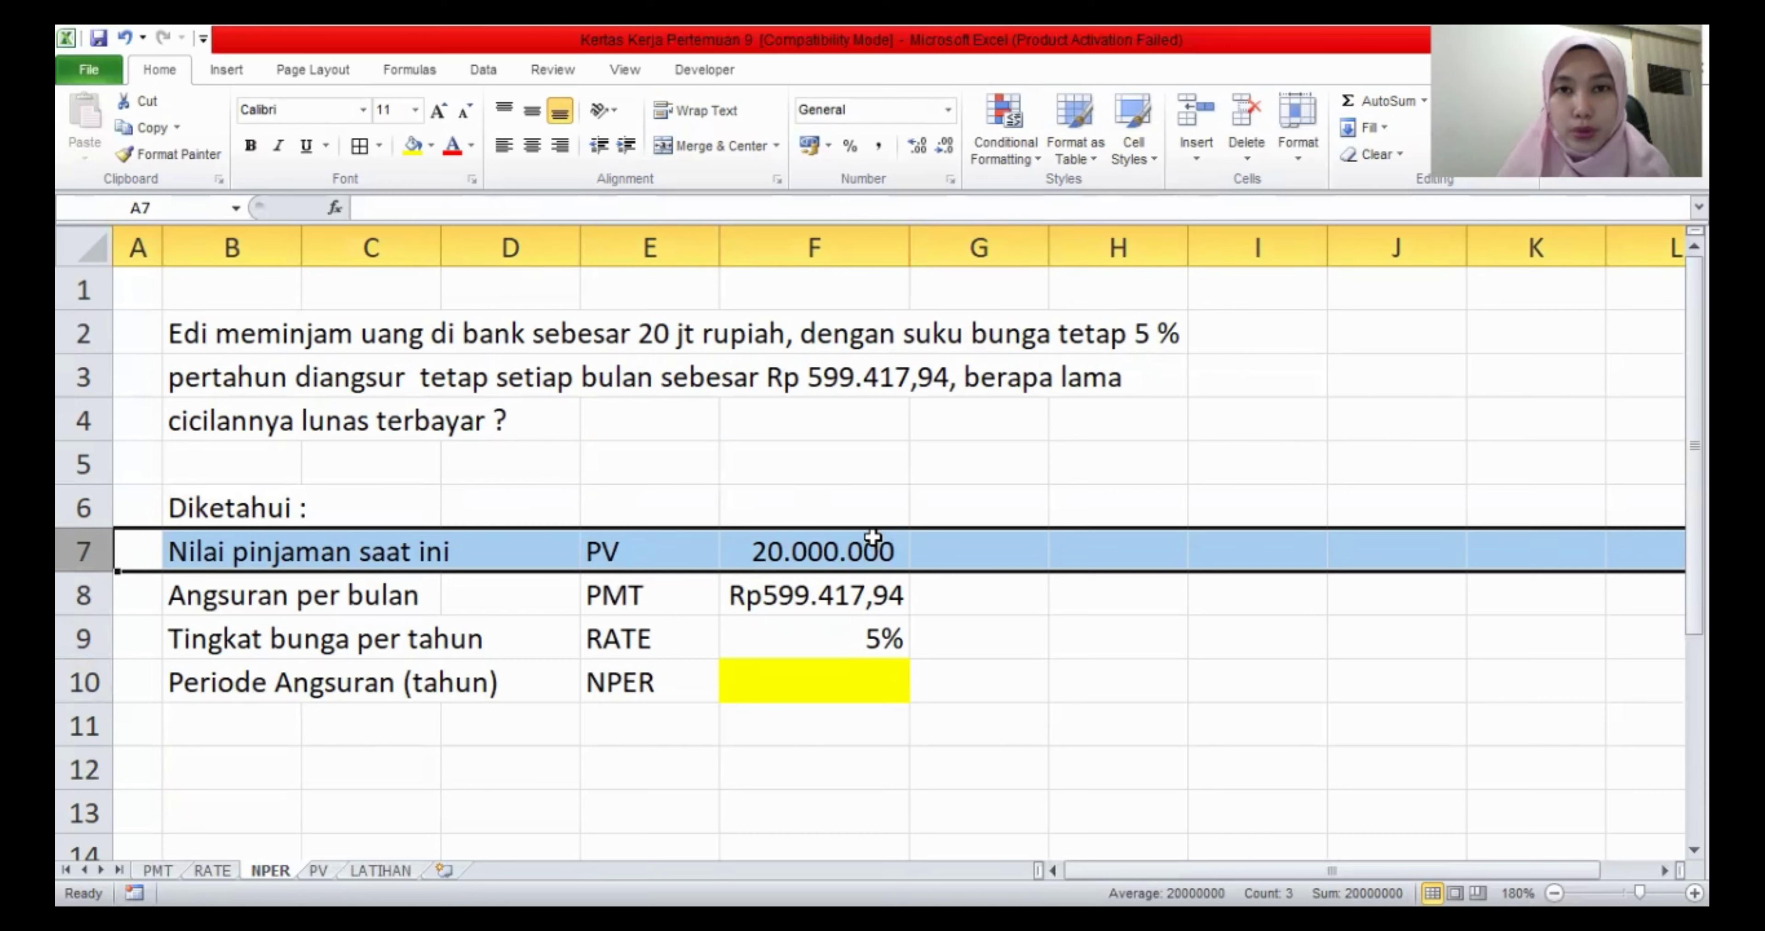
pyautogui.click(227, 601)
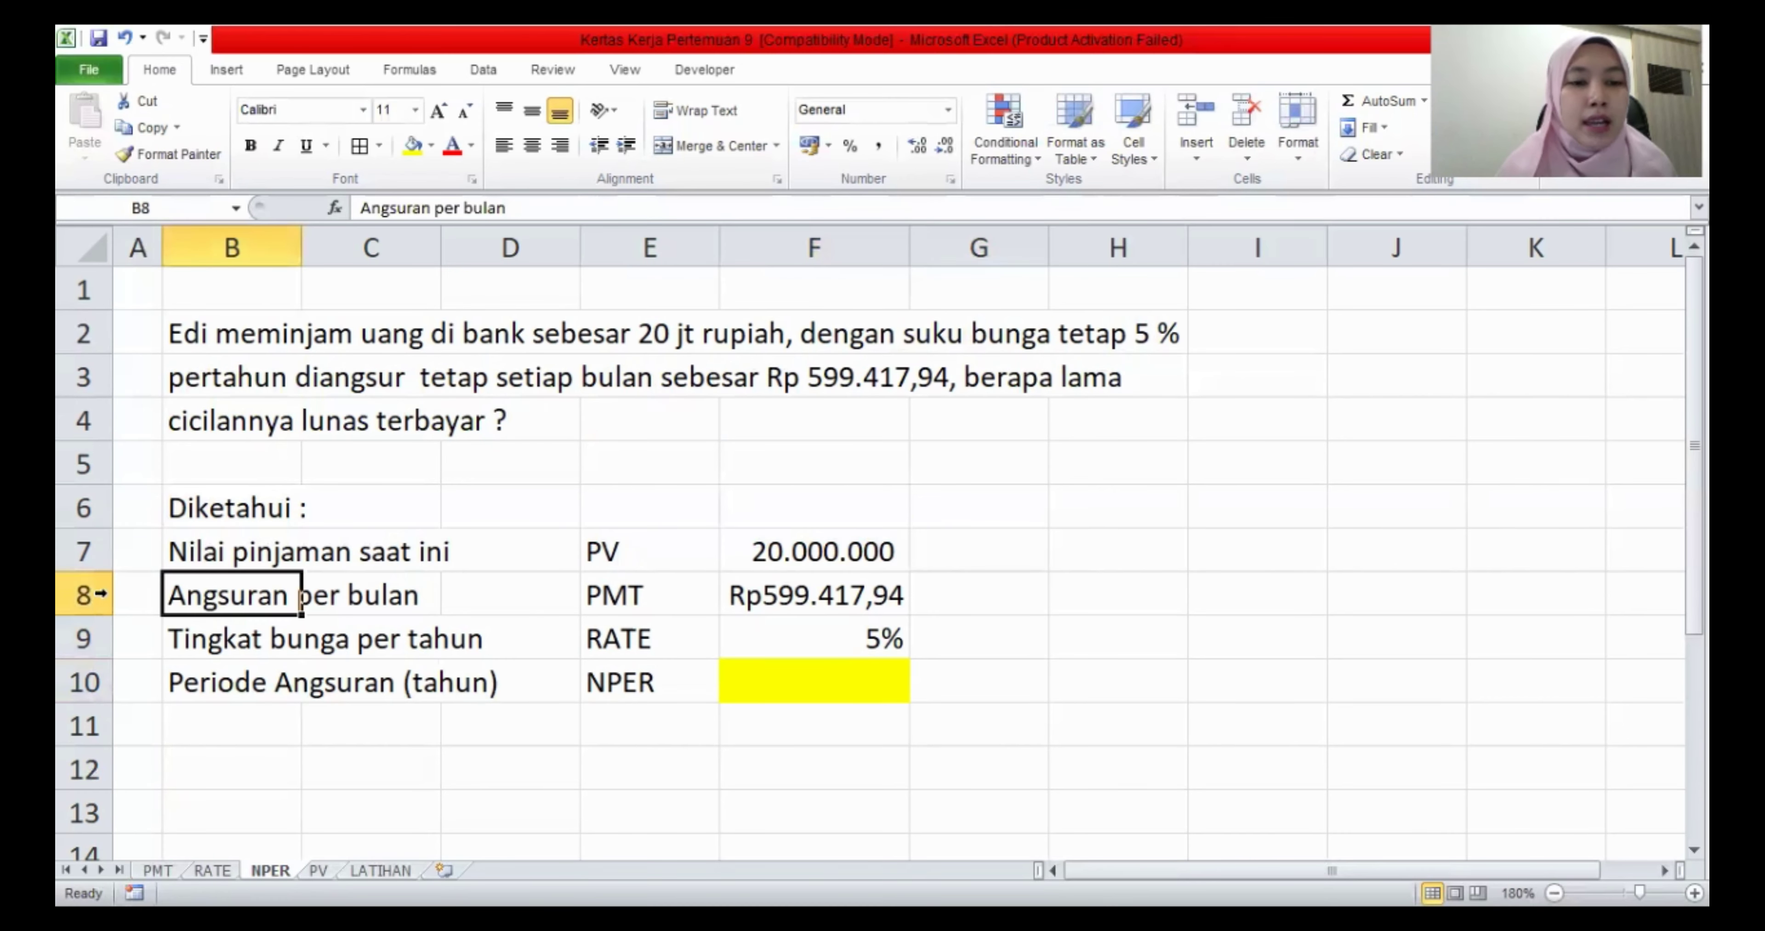
pyautogui.click(96, 594)
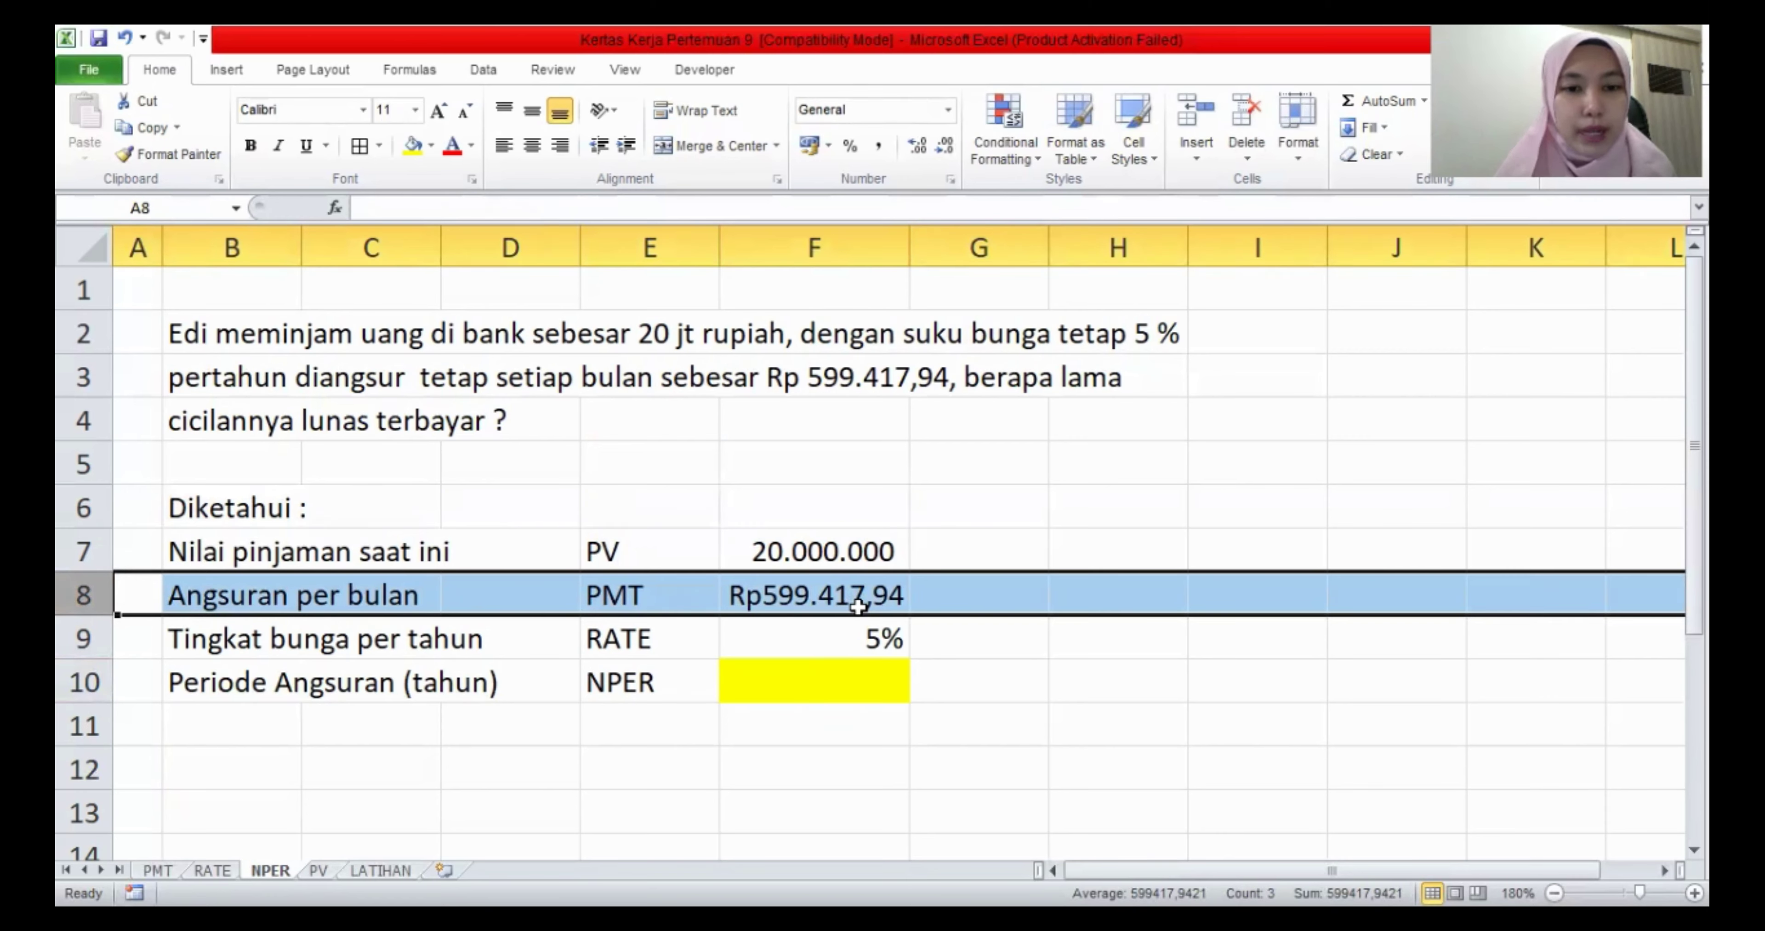
pyautogui.click(685, 599)
pyautogui.click(81, 638)
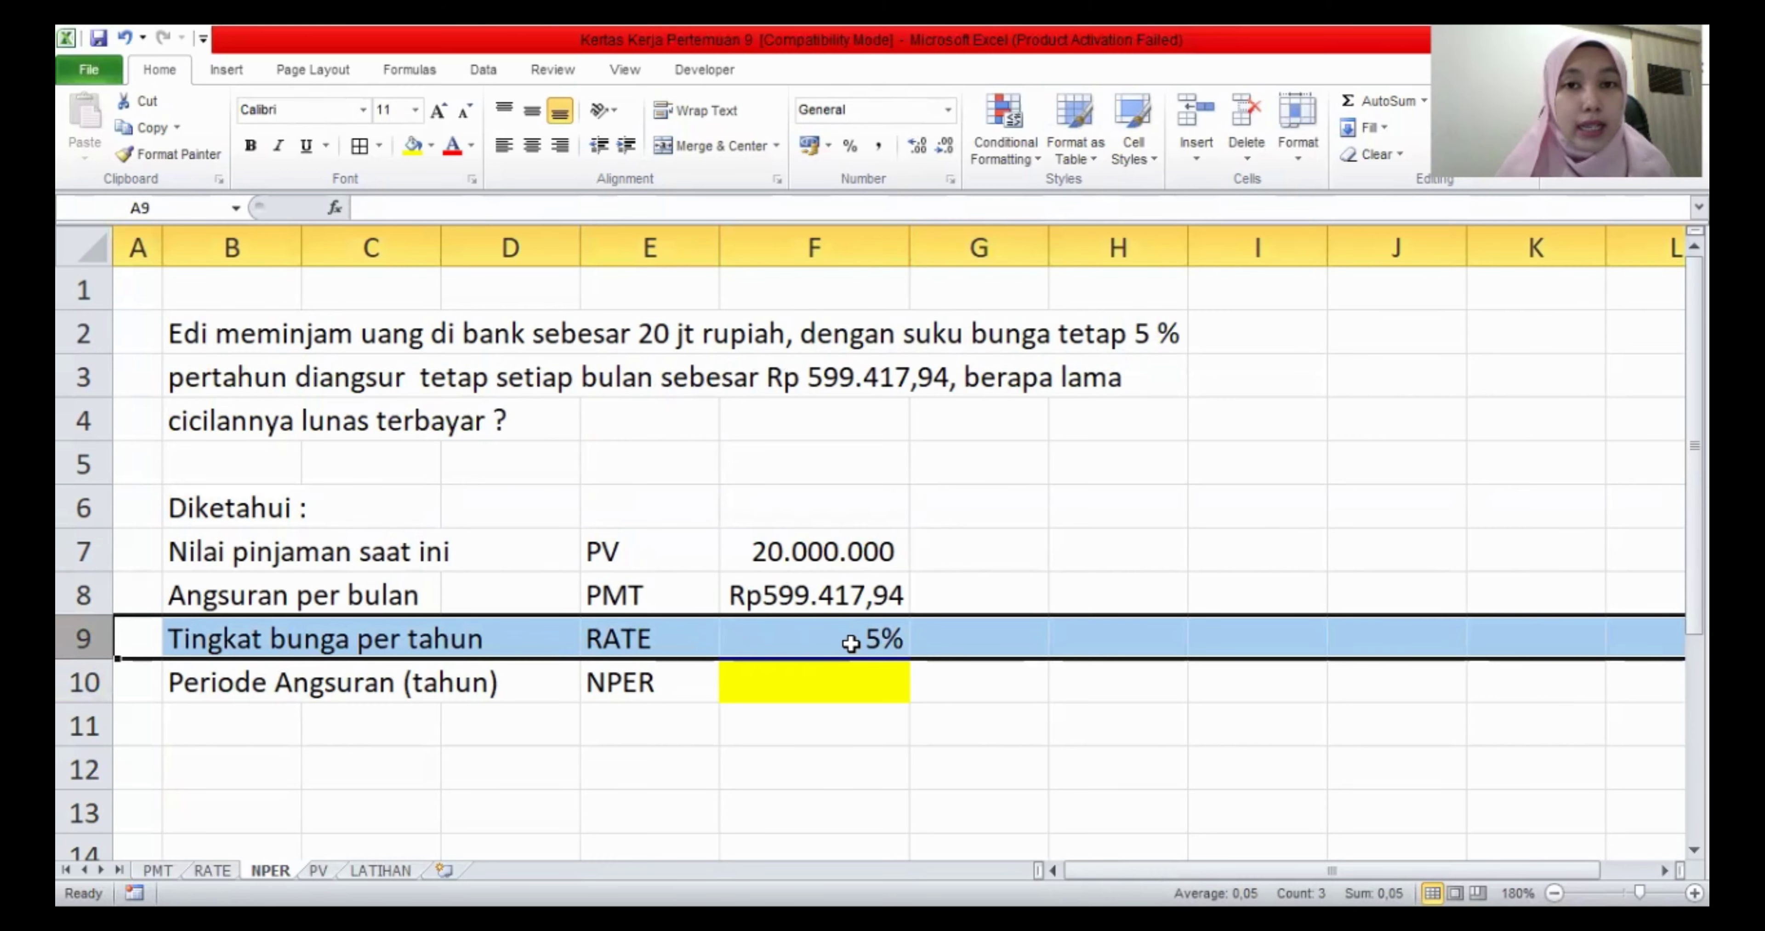
pyautogui.click(76, 679)
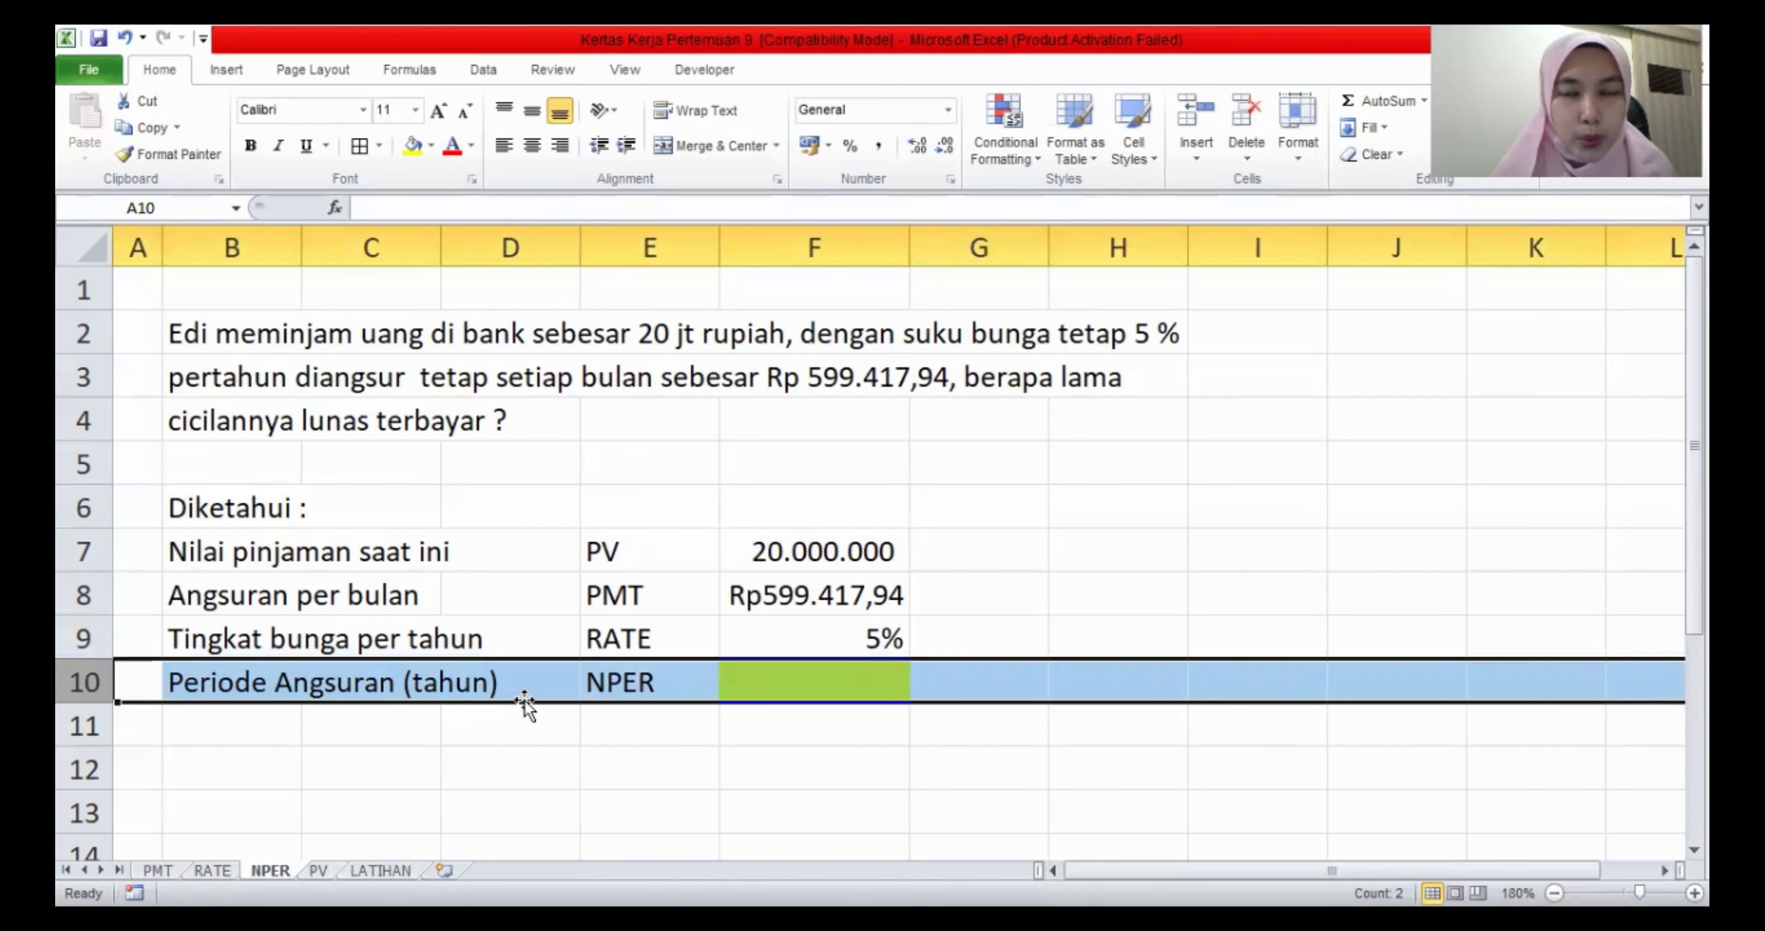
# - Begin an NPER formula in F10 with F9/12 as the rate and F8 as the payment
pyautogui.click(846, 687)
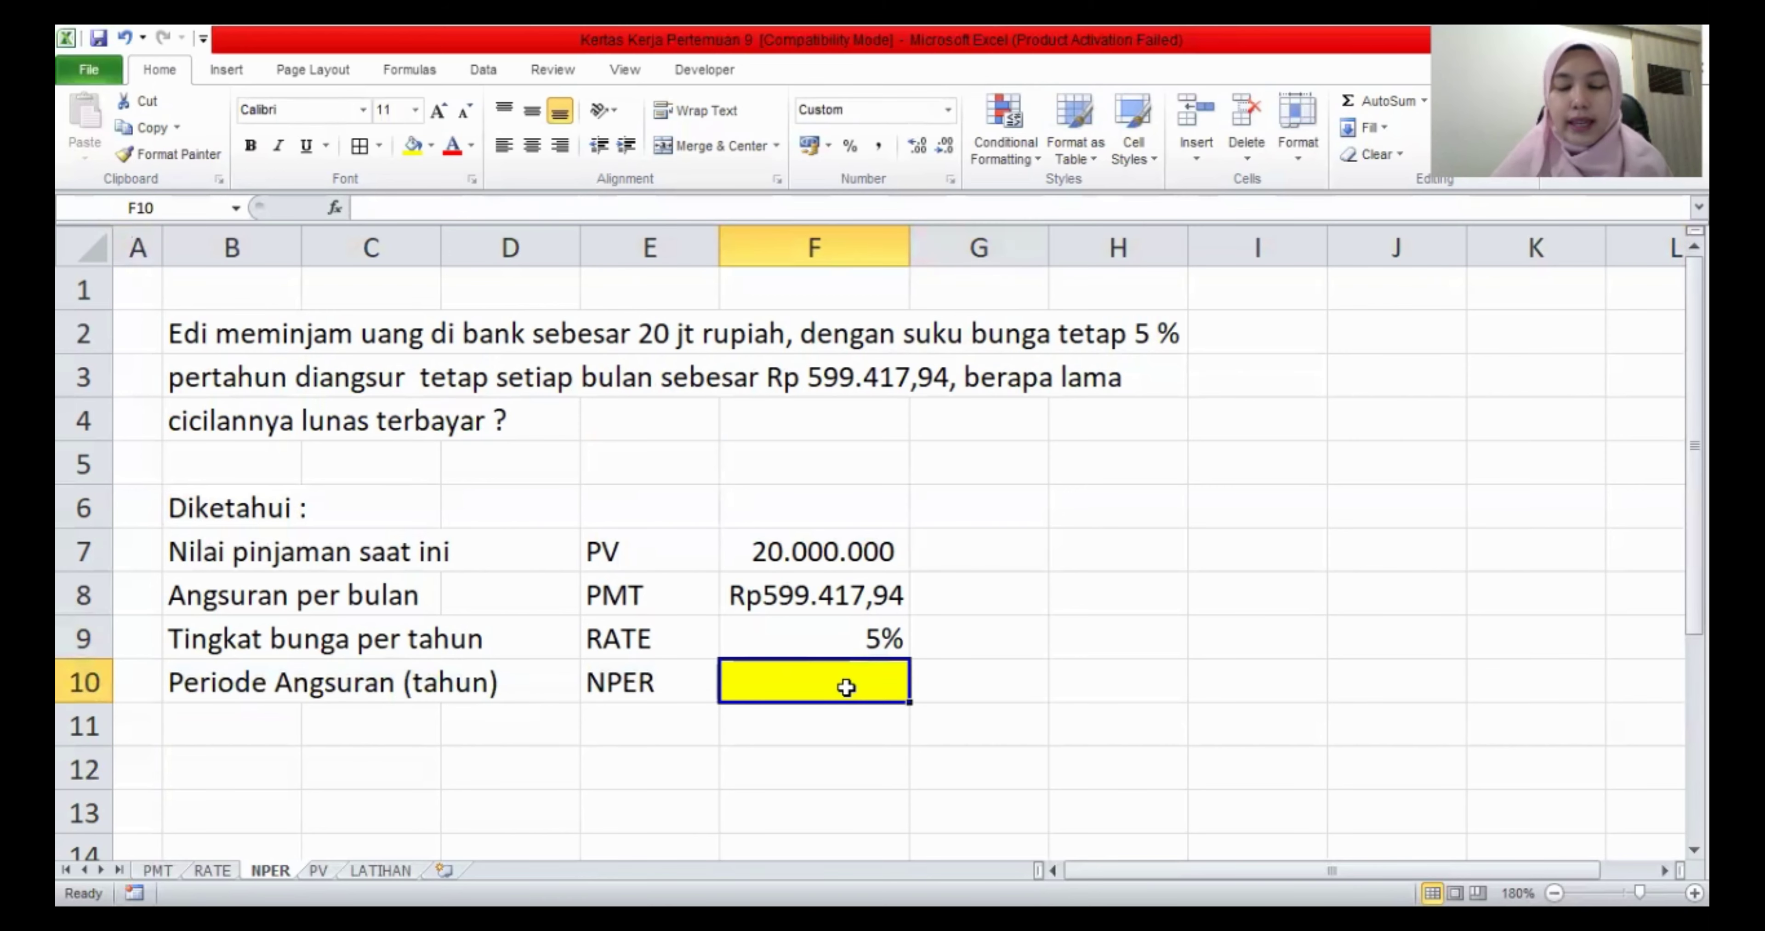
pyautogui.write('=')
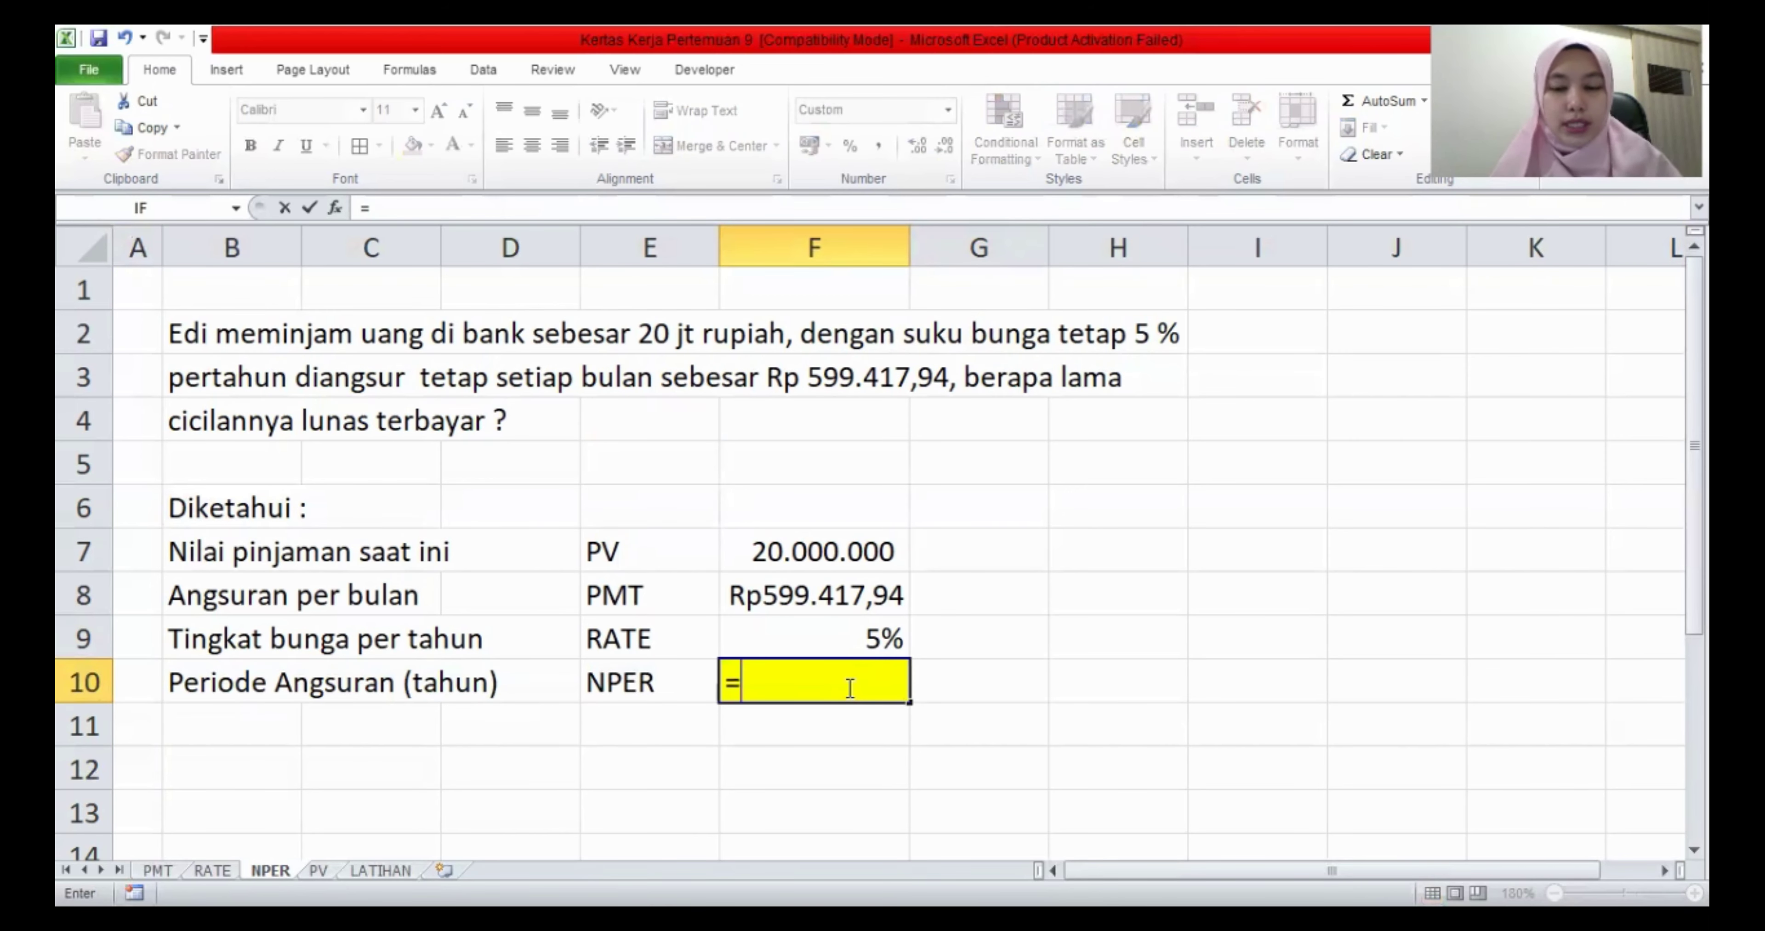
pyautogui.write('NPER(')
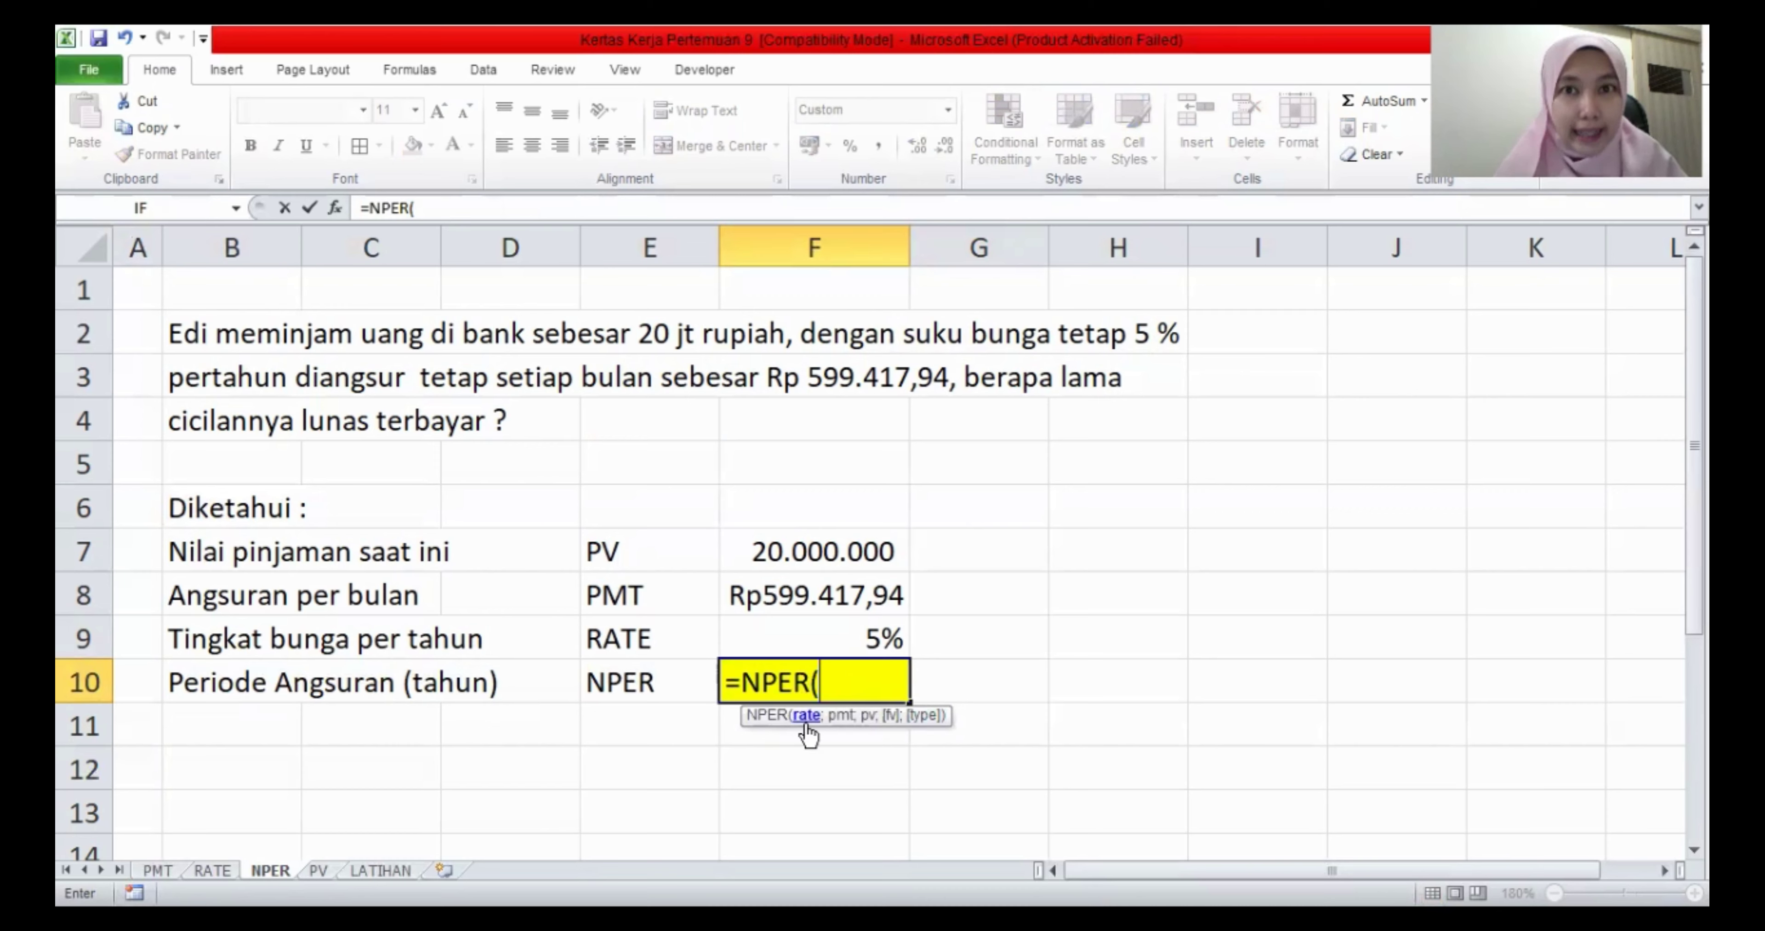
pyautogui.click(870, 634)
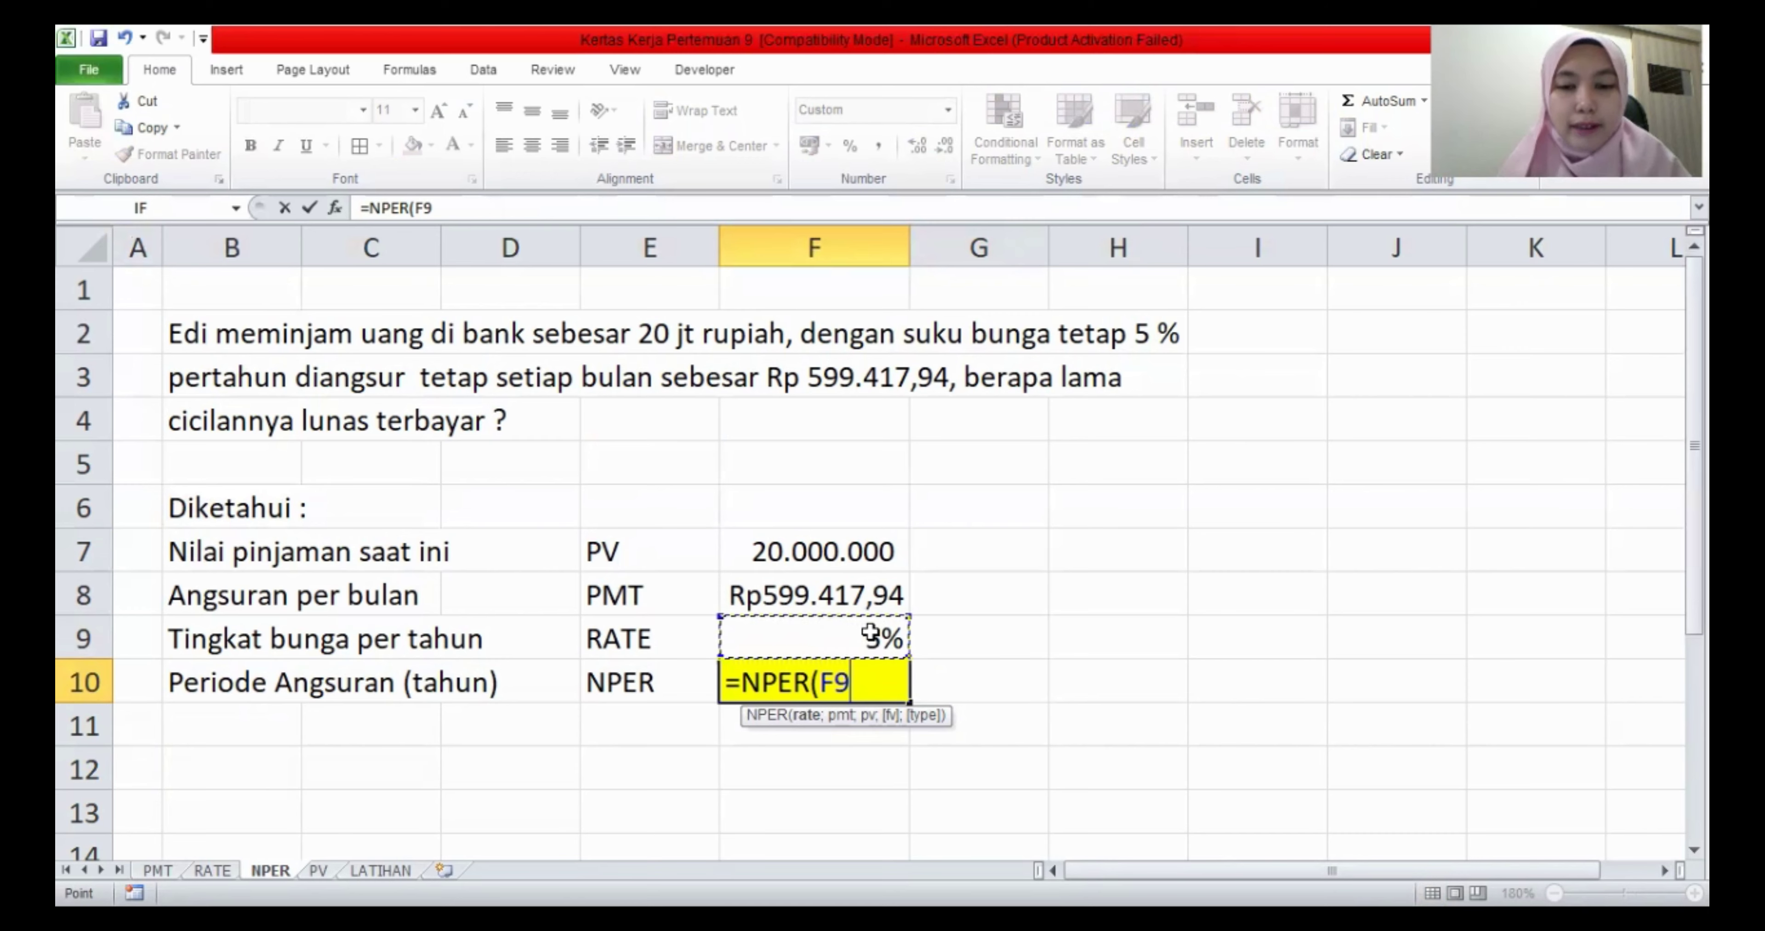
pyautogui.write('/12')
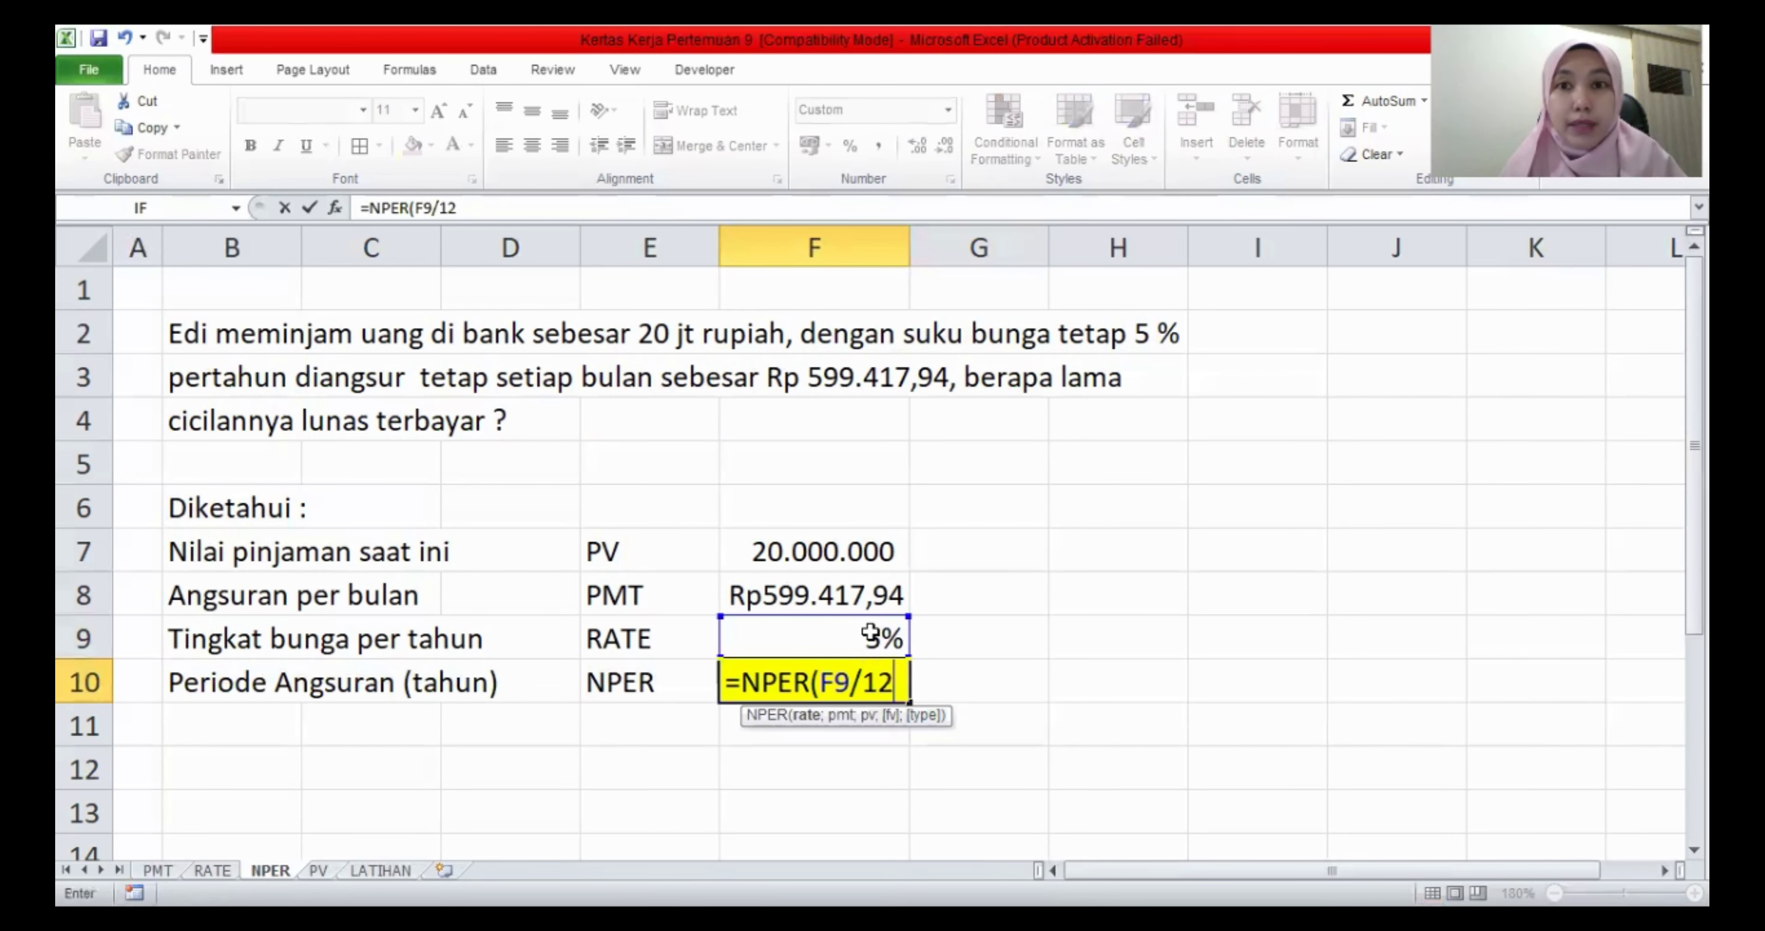
pyautogui.write(';')
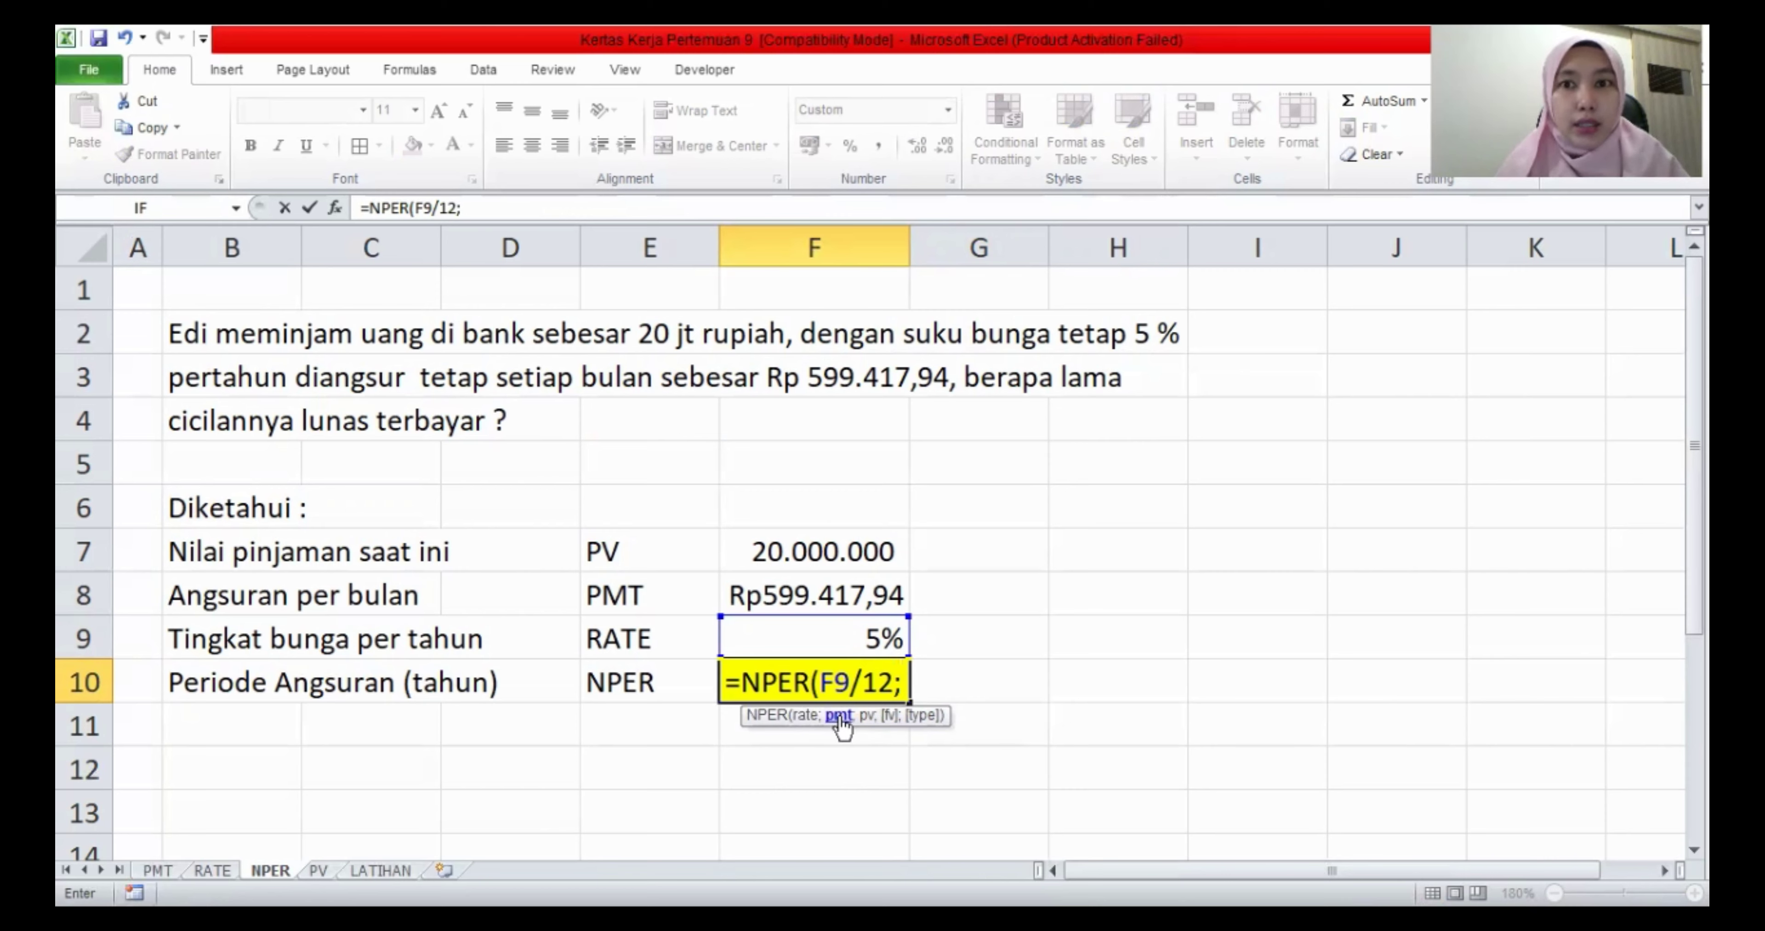
pyautogui.click(820, 589)
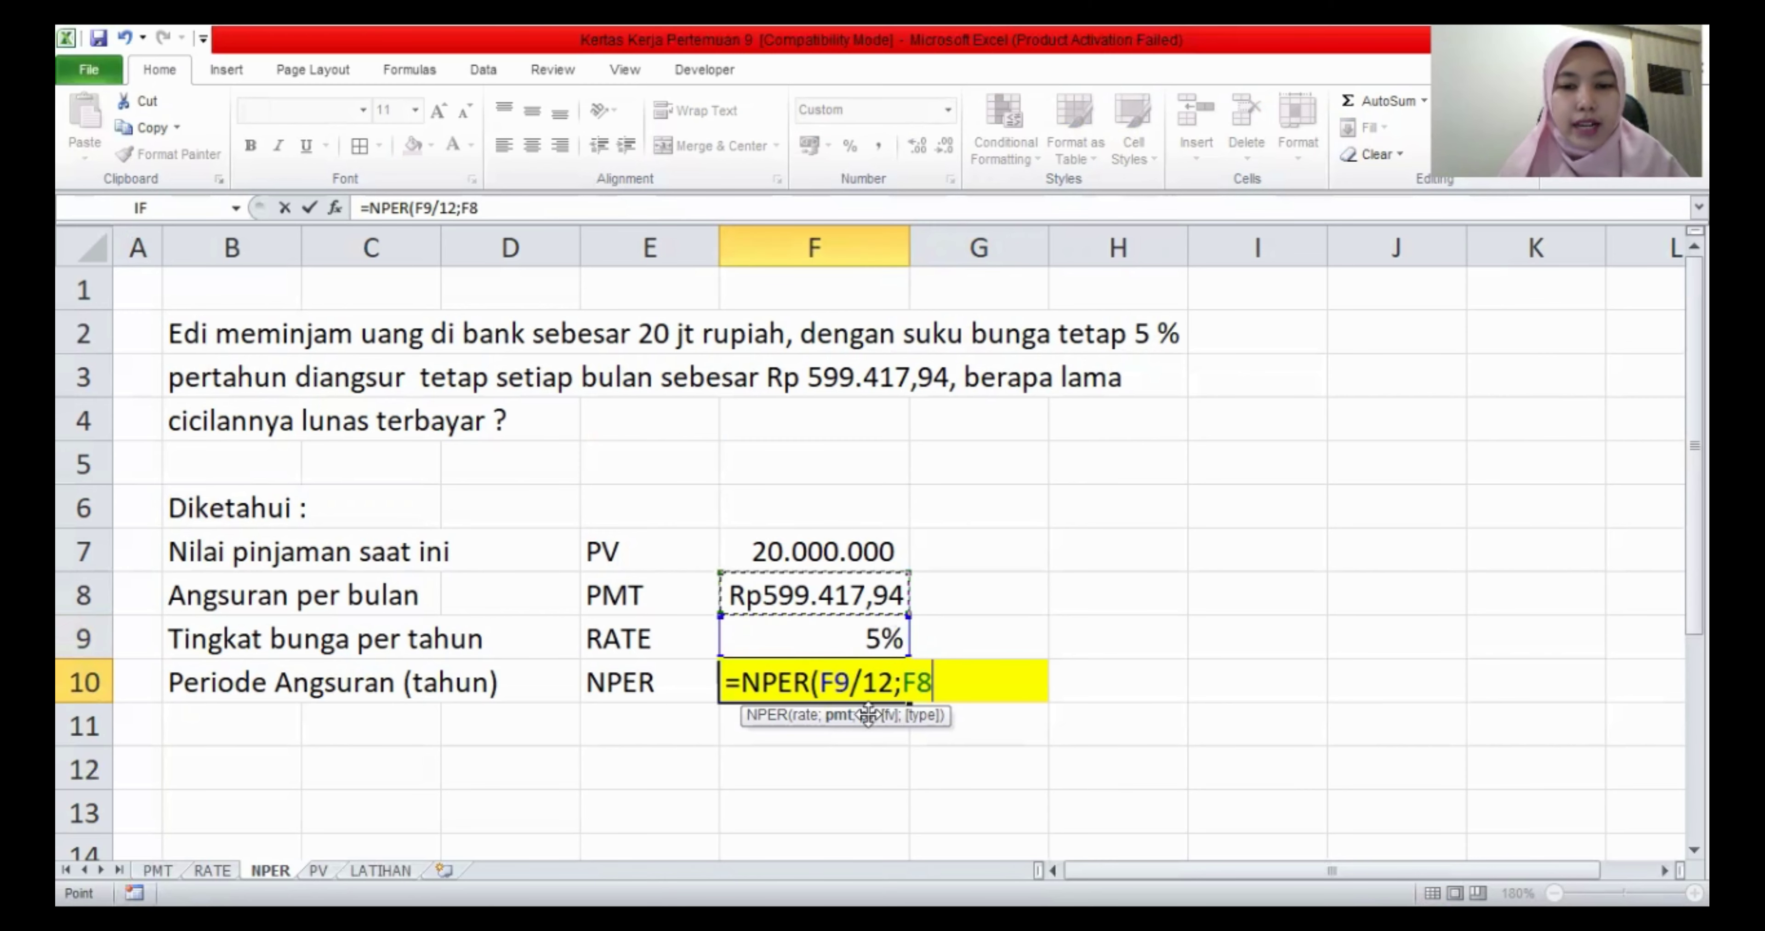
pyautogui.write(';')
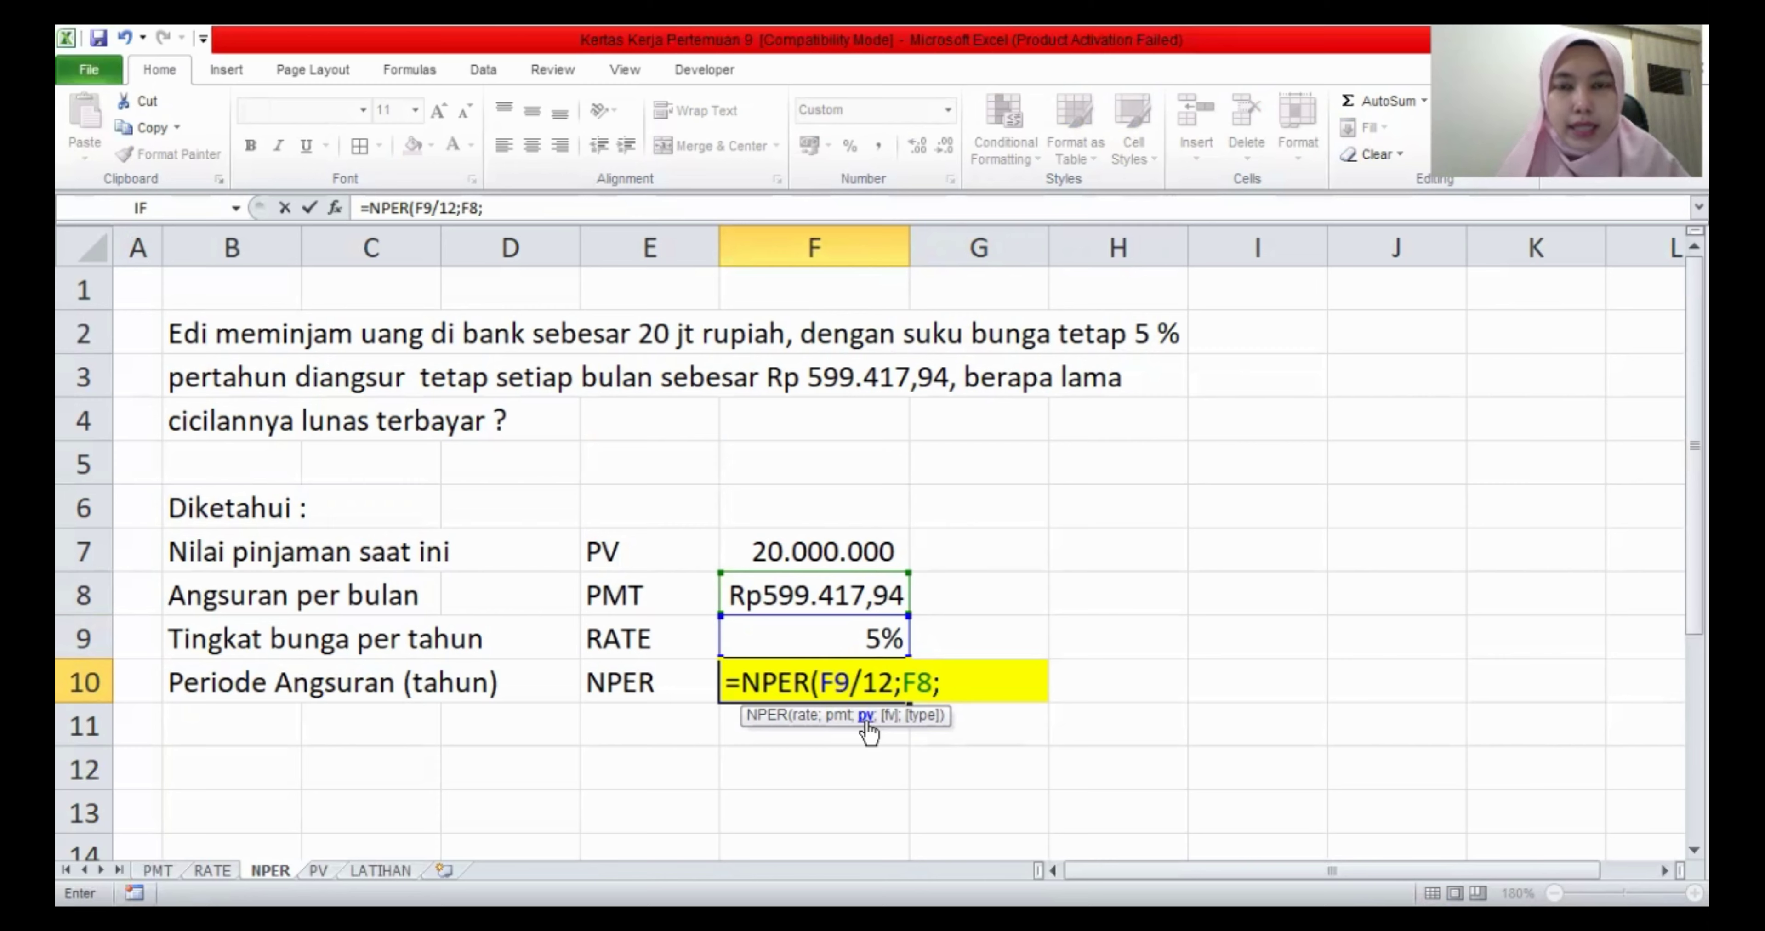
# - Complete the NPER formula in F10 with -F7 as present value, 0 as future value and 0 as type, dividing the function by 12
pyautogui.write('-')
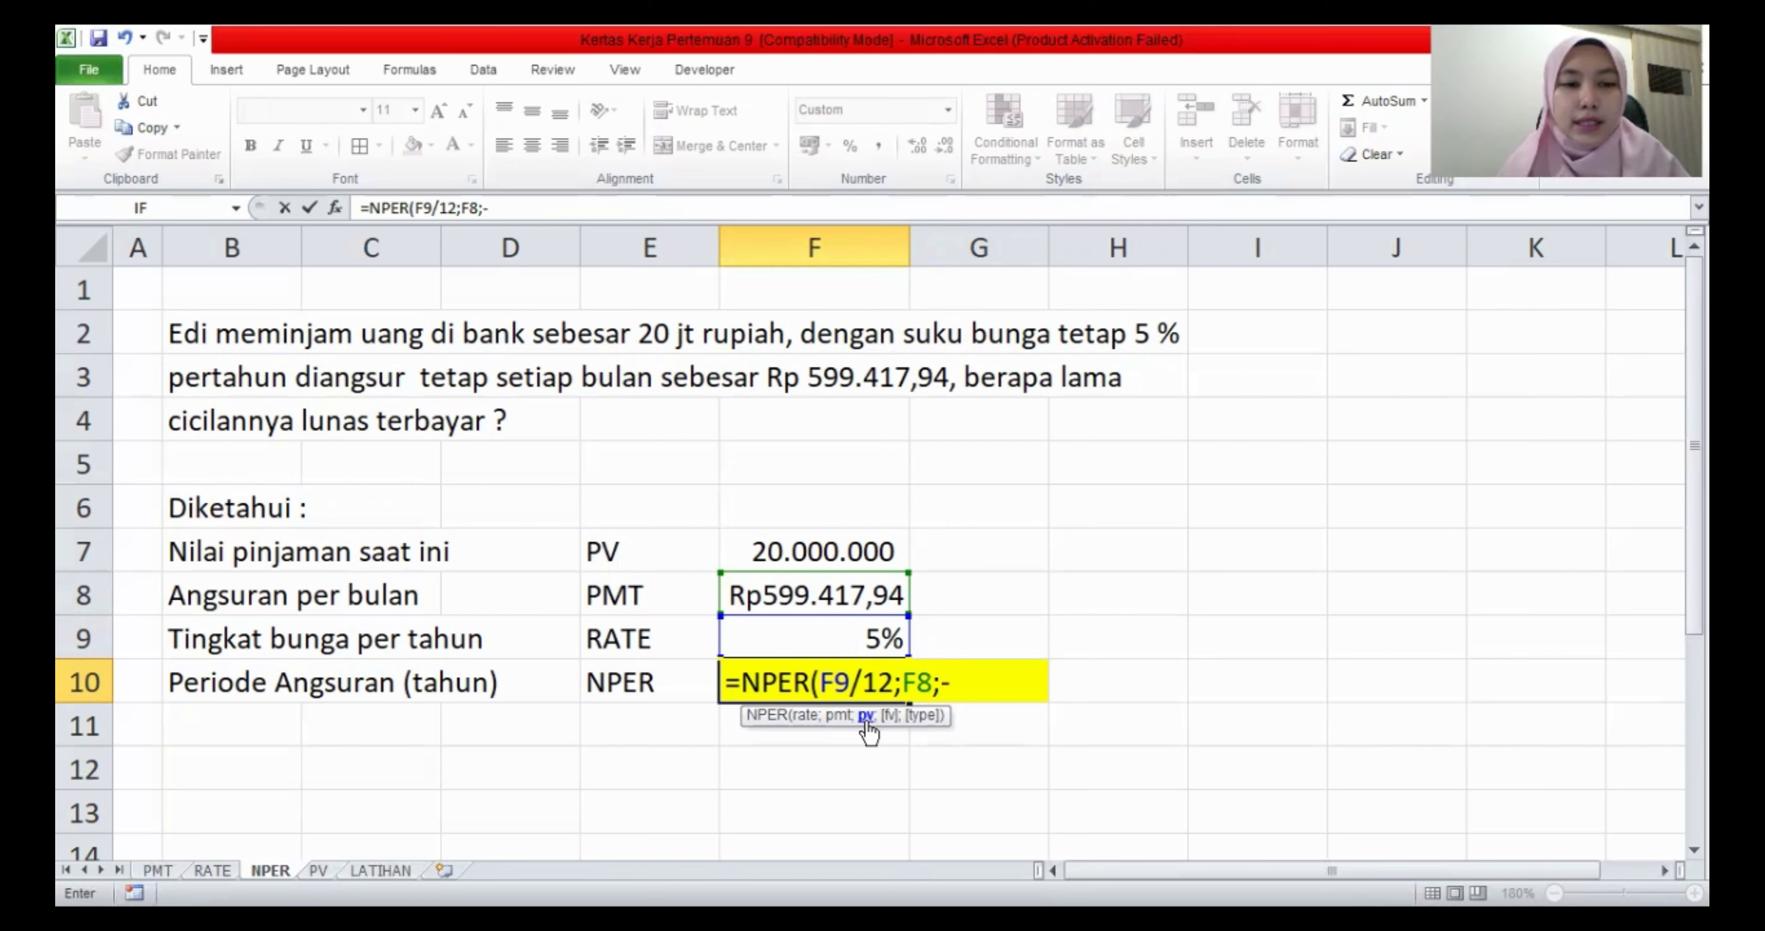
pyautogui.click(842, 550)
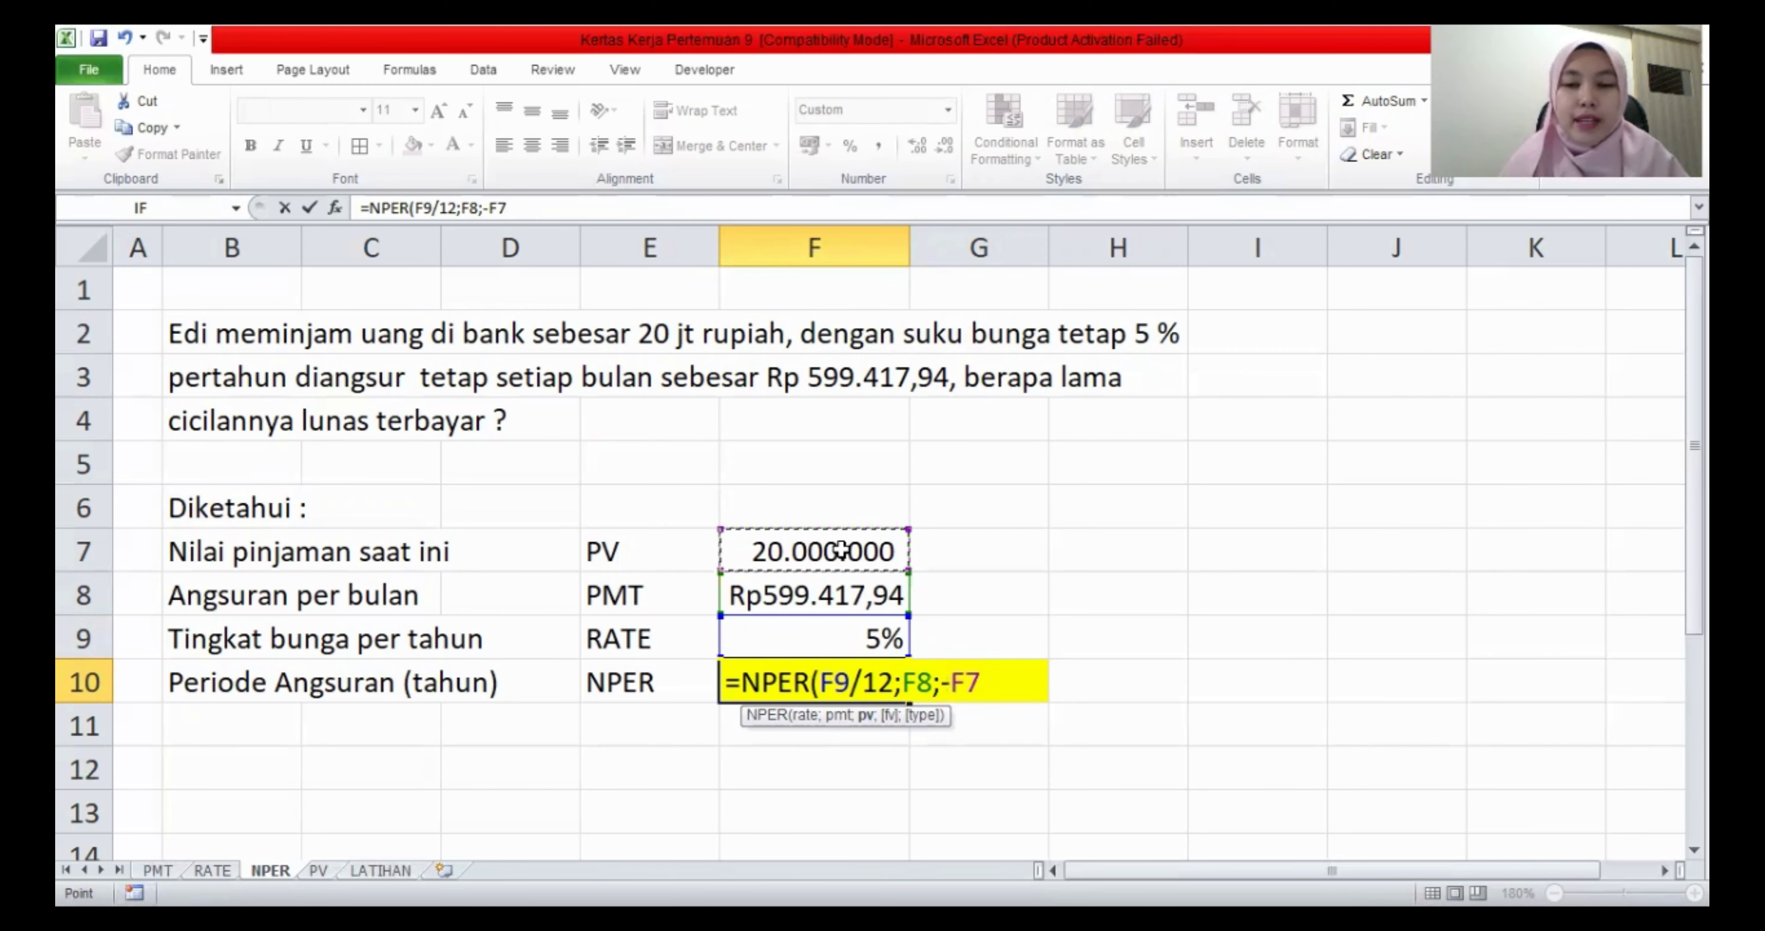
pyautogui.write(';')
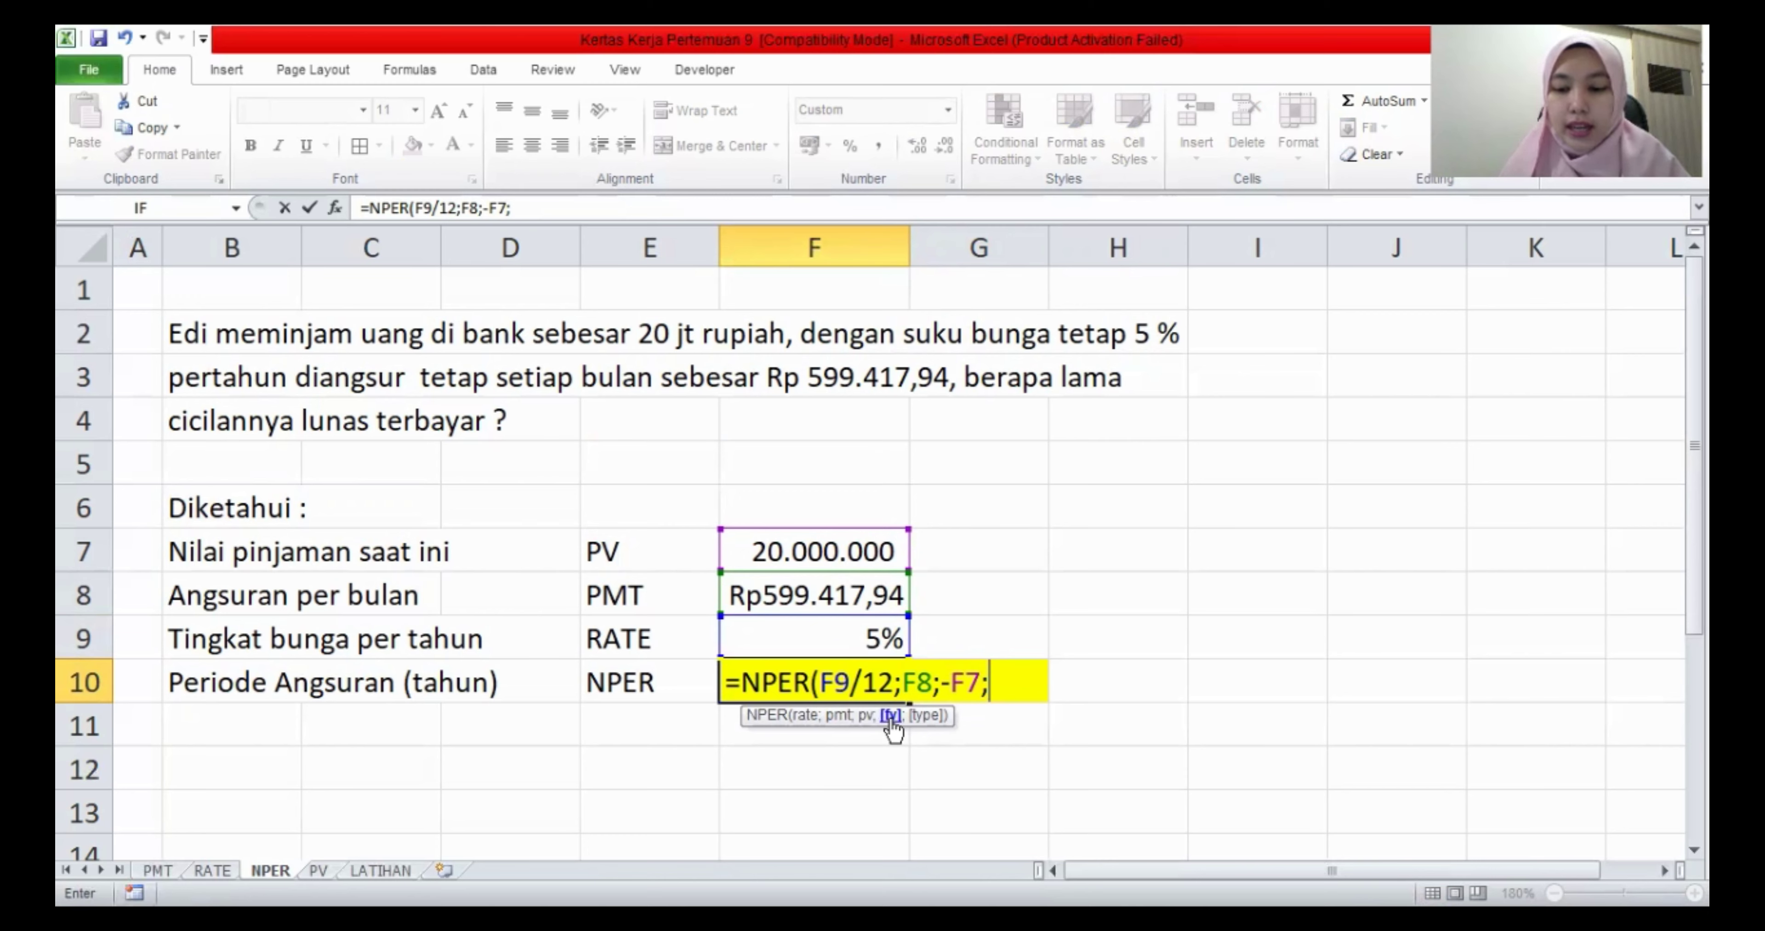
pyautogui.write('0')
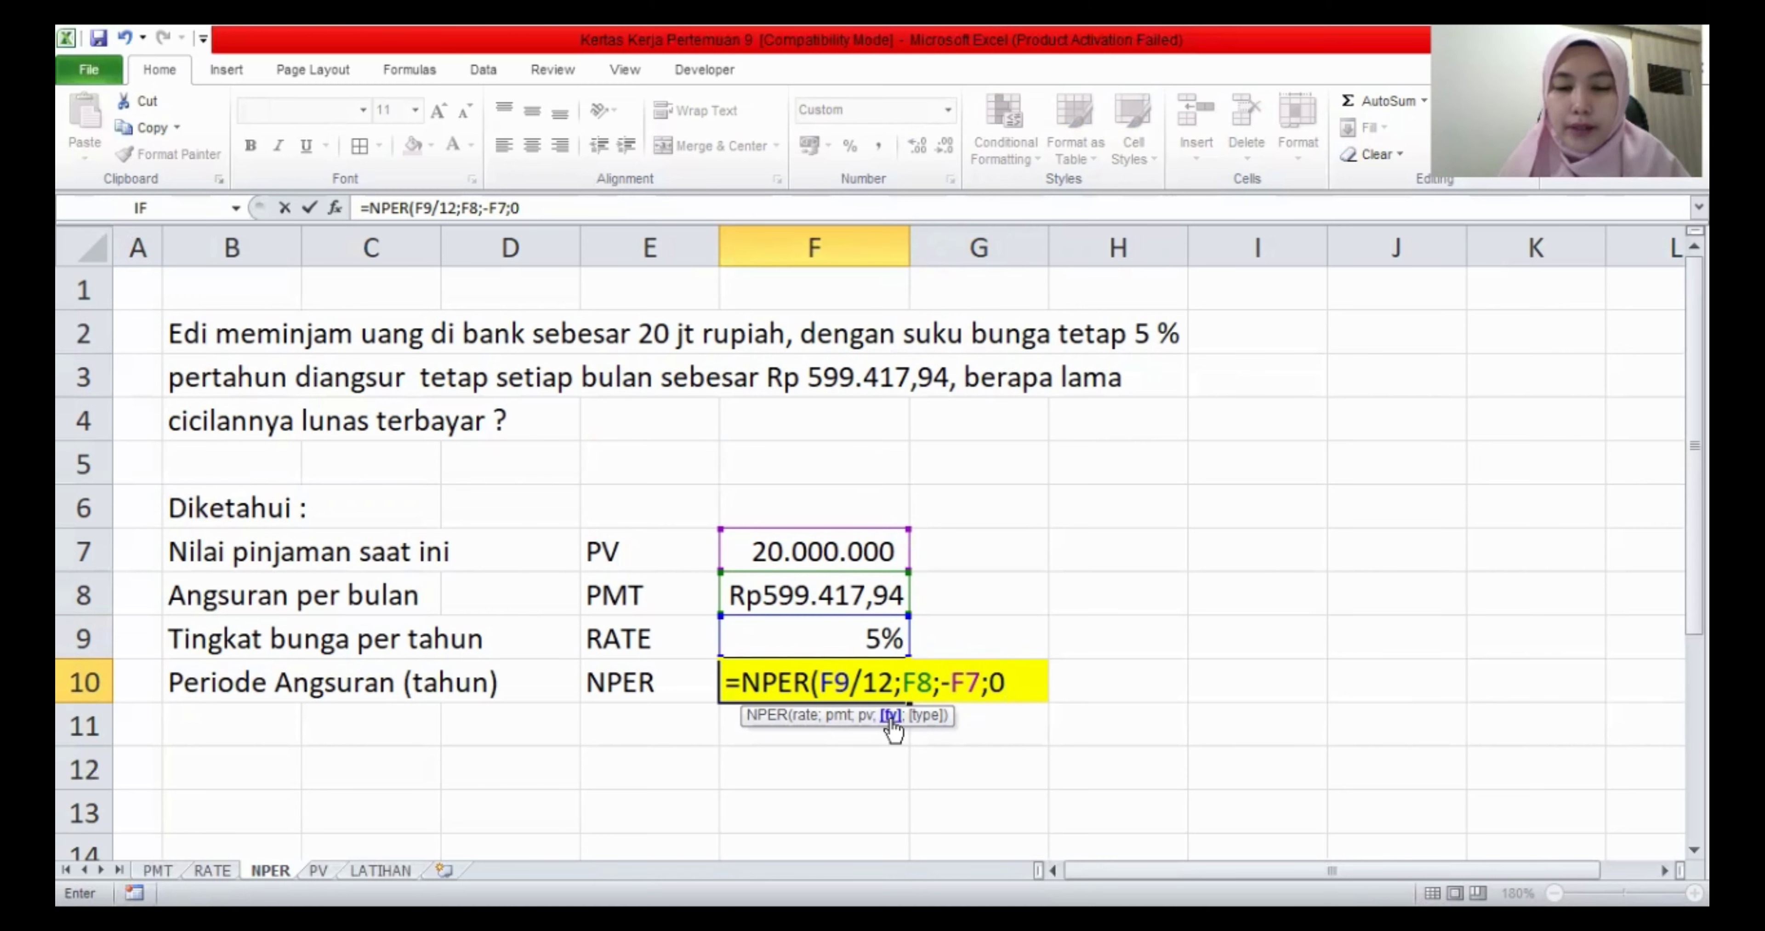
pyautogui.write(';0')
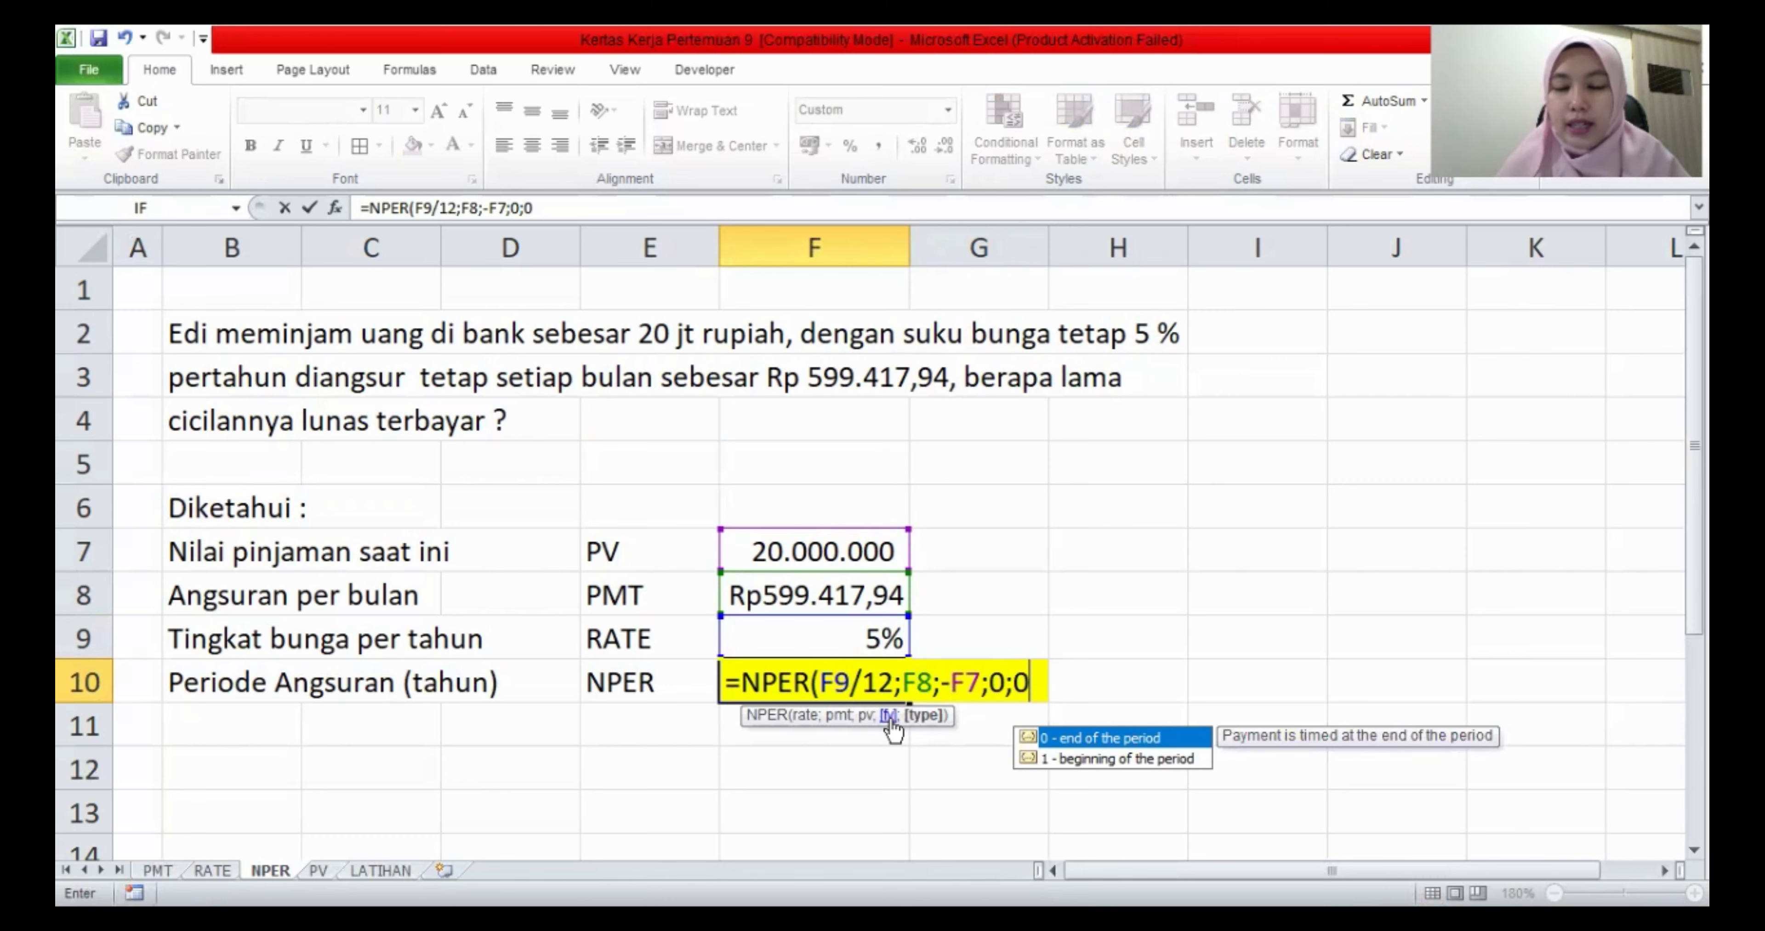
pyautogui.write(')')
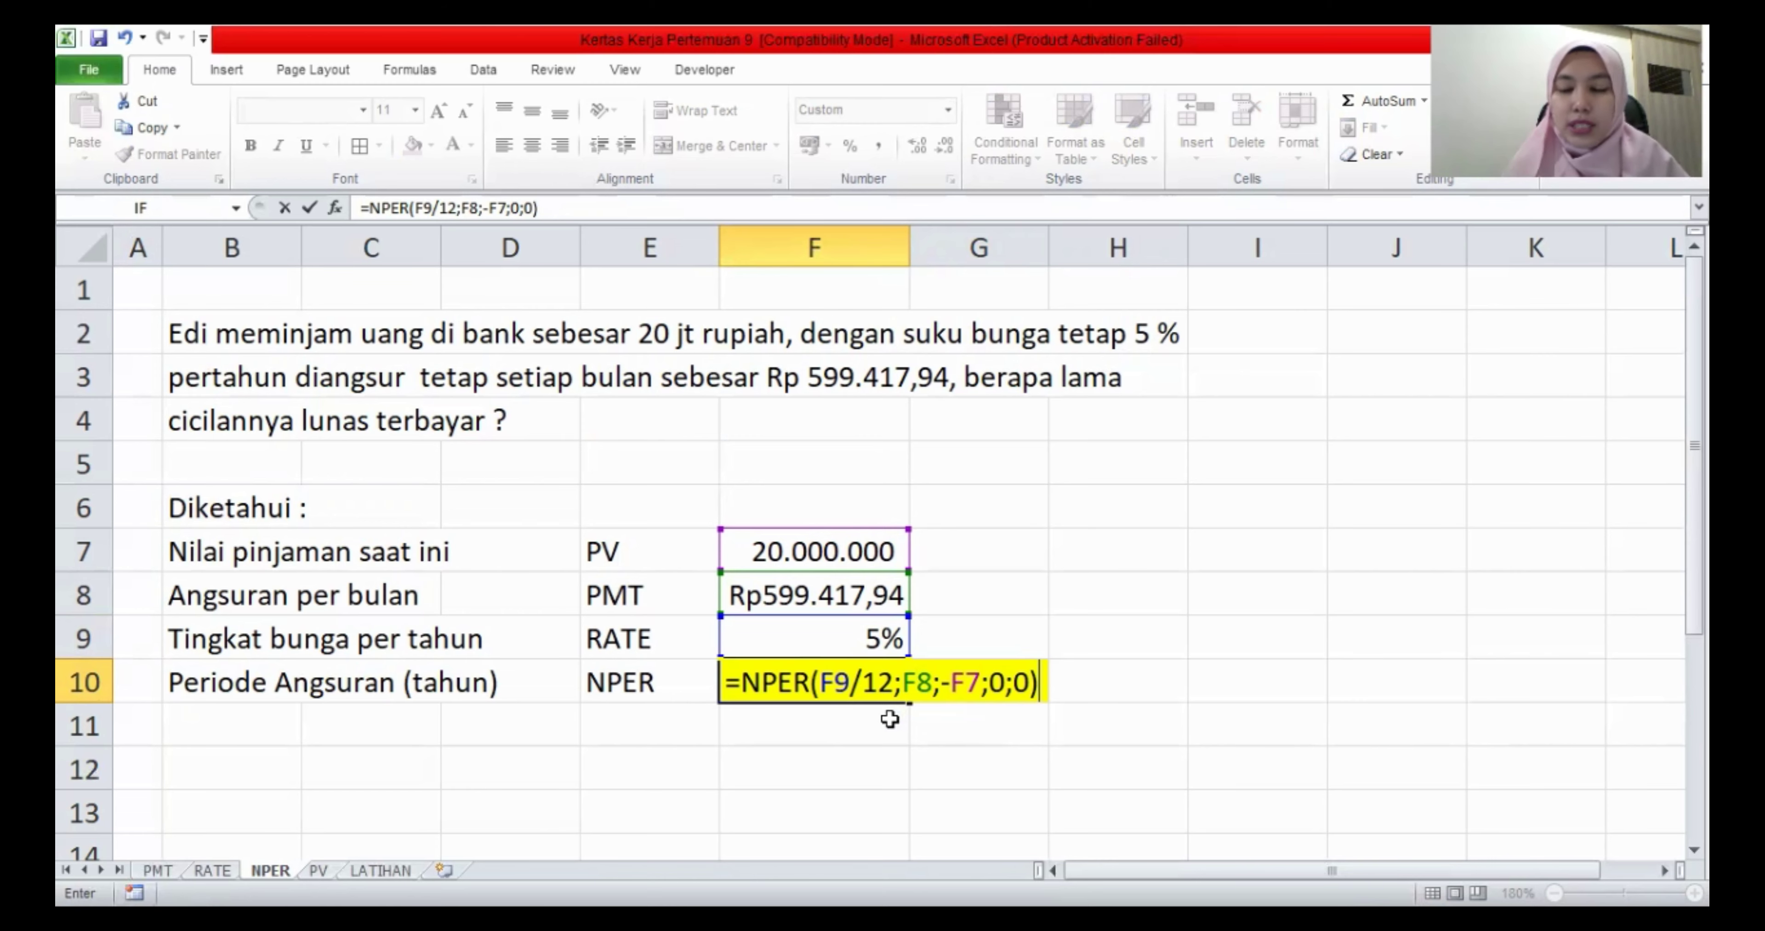
pyautogui.write('/12')
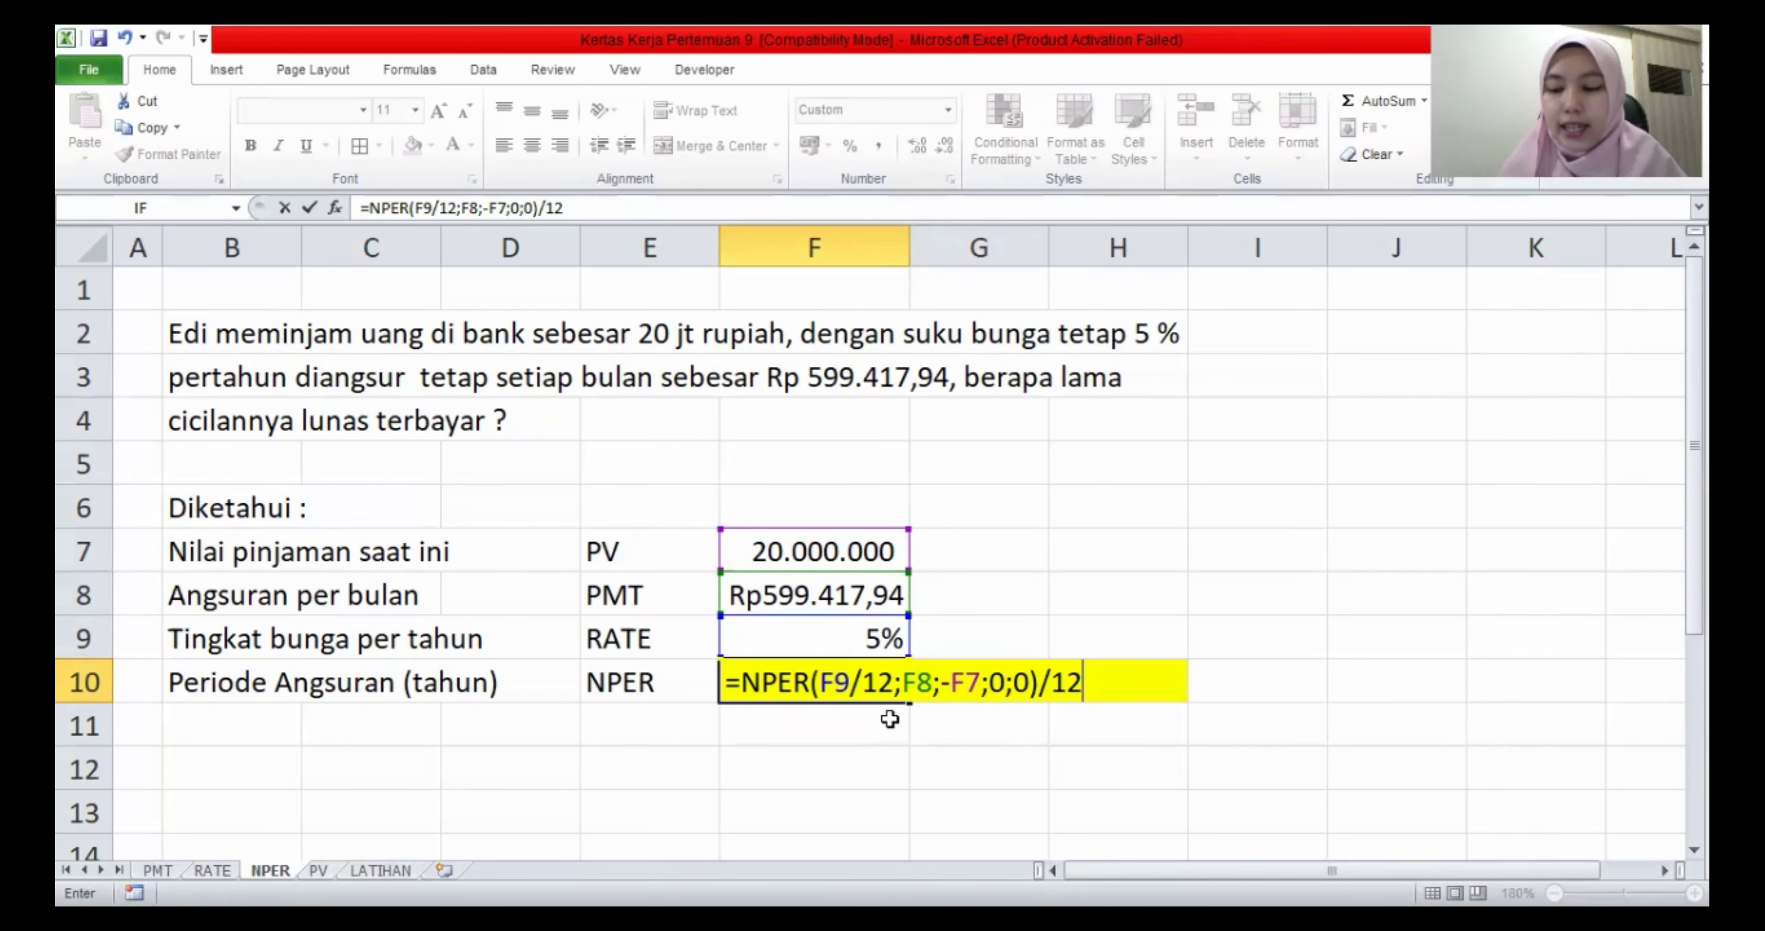
pyautogui.press('Return')
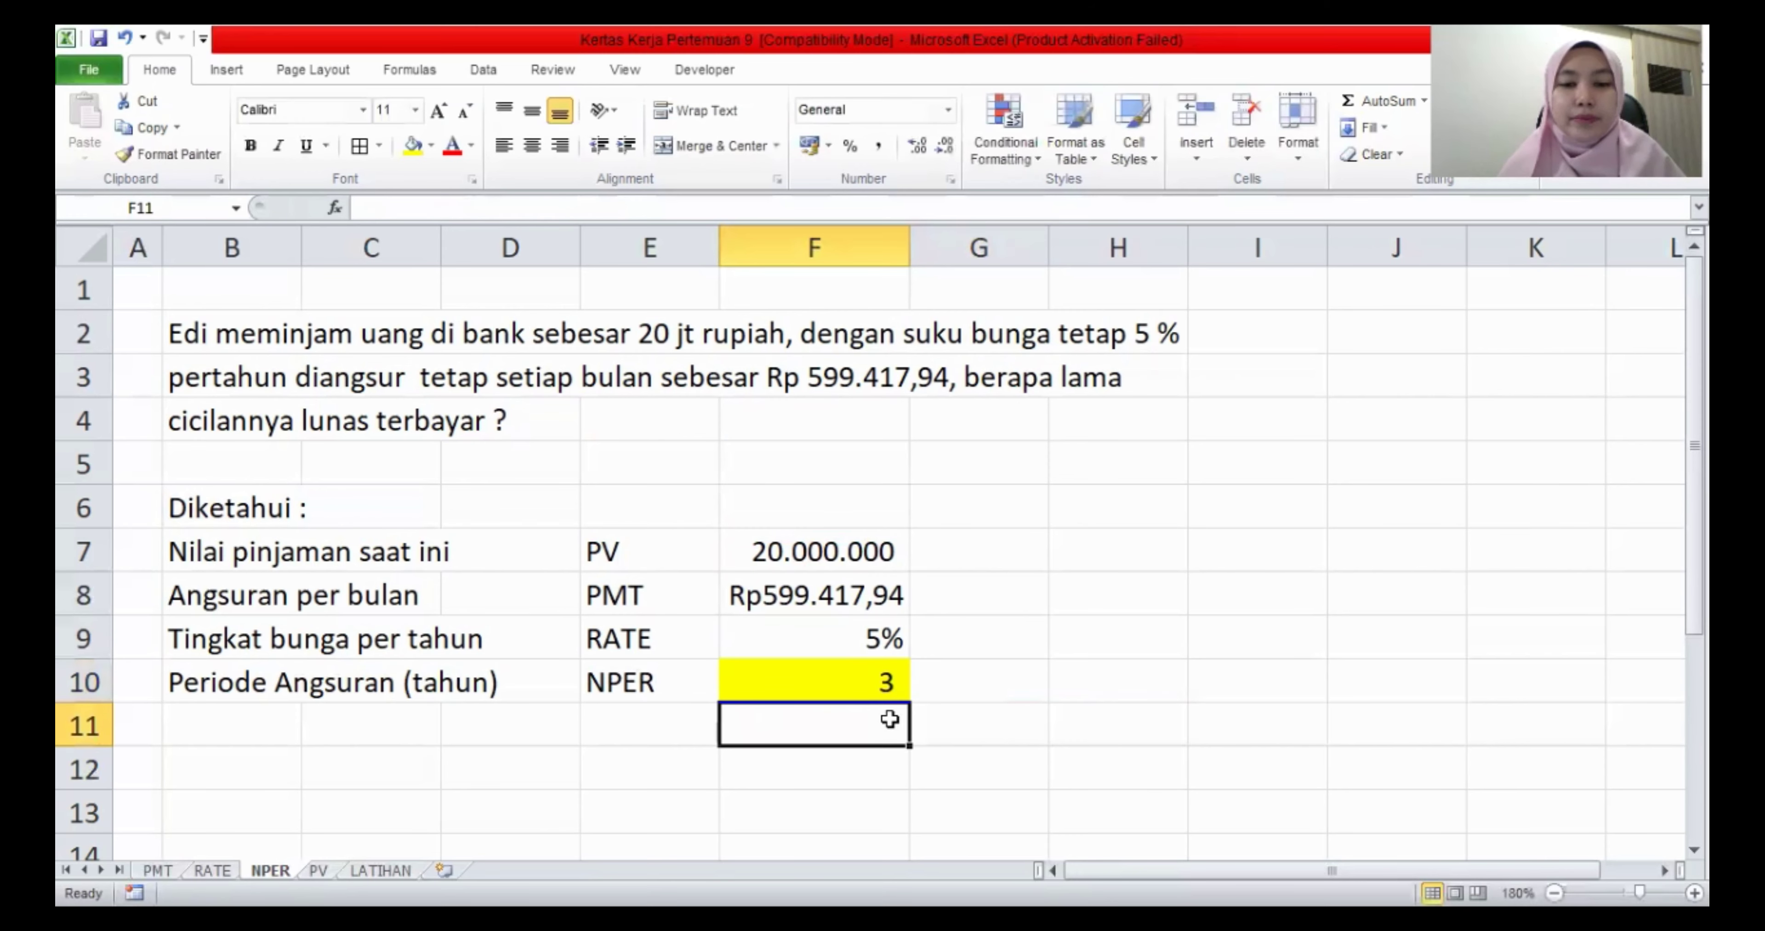
# - Remove the division by 12 from the NPER formula in F10 to get the instalment period in months
pyautogui.click(881, 682)
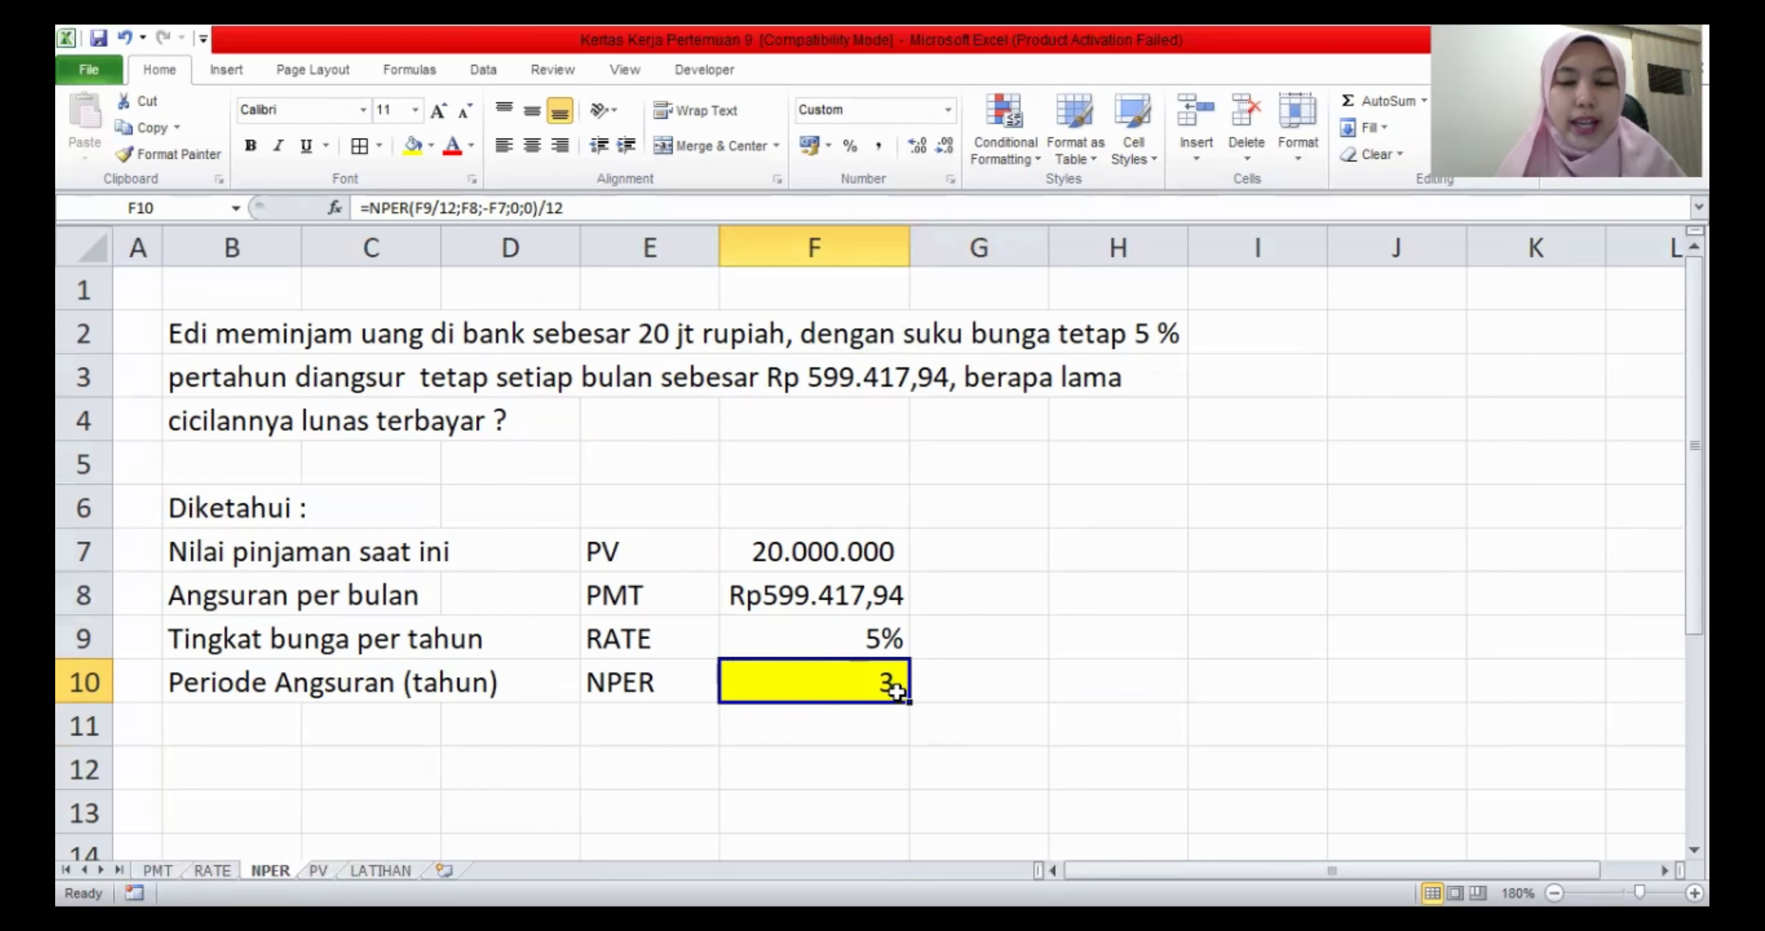
pyautogui.click(592, 202)
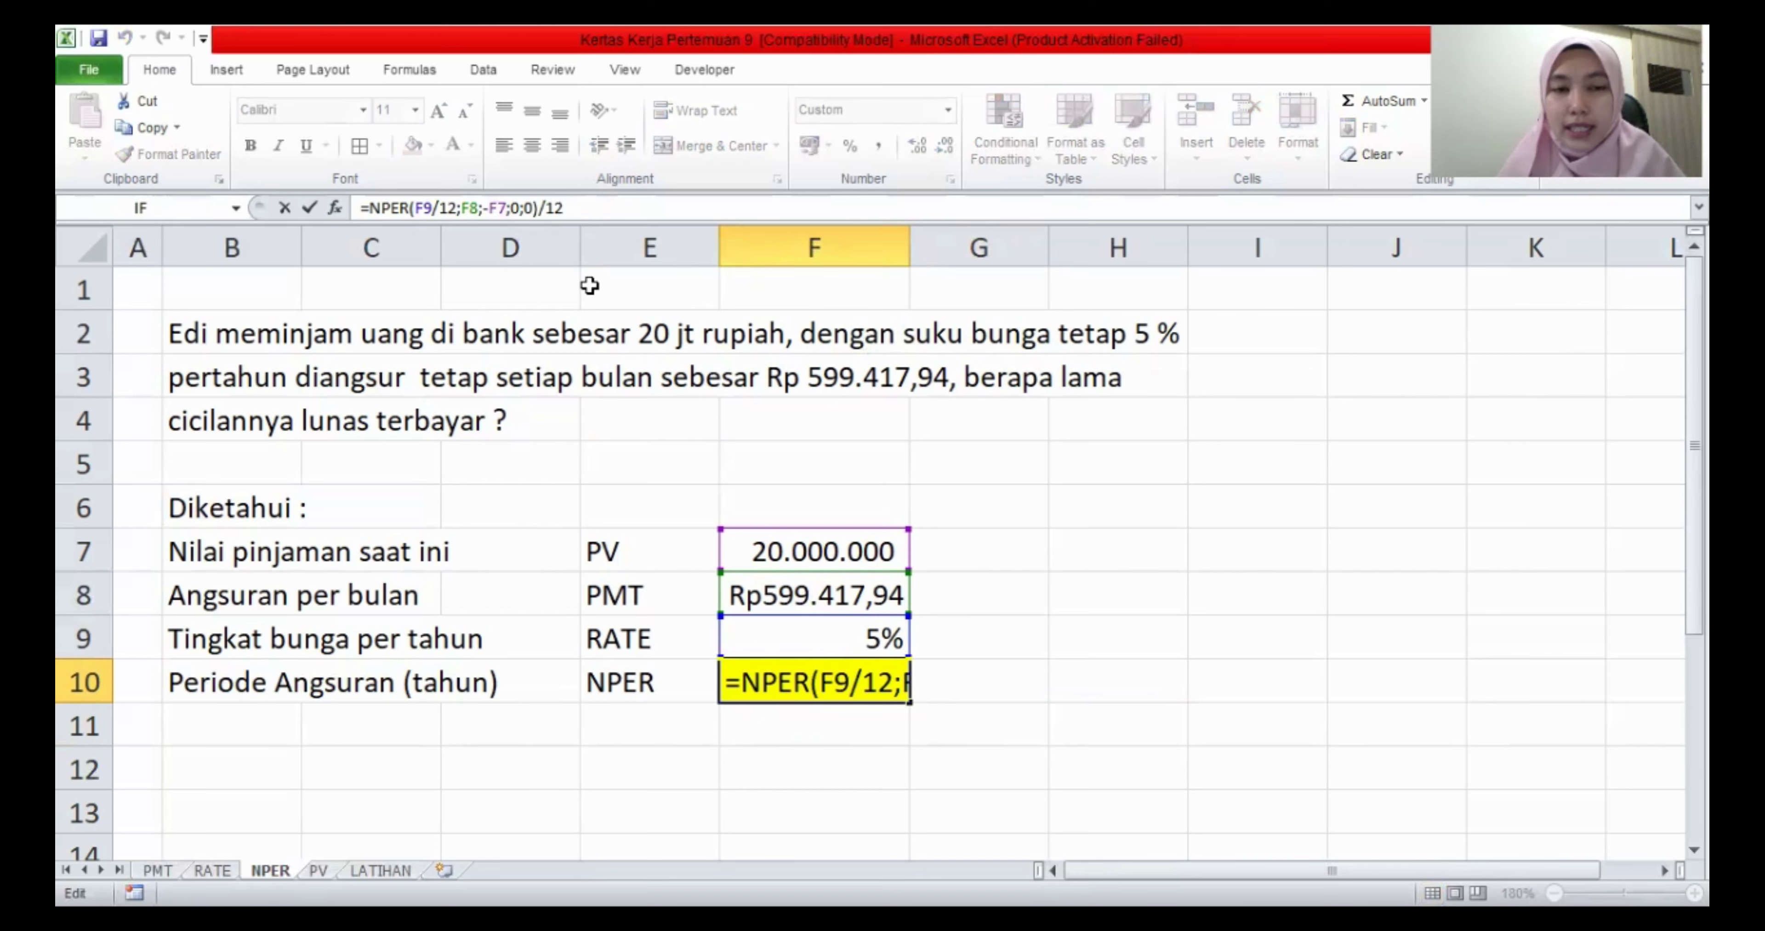
pyautogui.press('BackSpace')
pyautogui.press('BackSpace')
pyautogui.press('BackSpace')
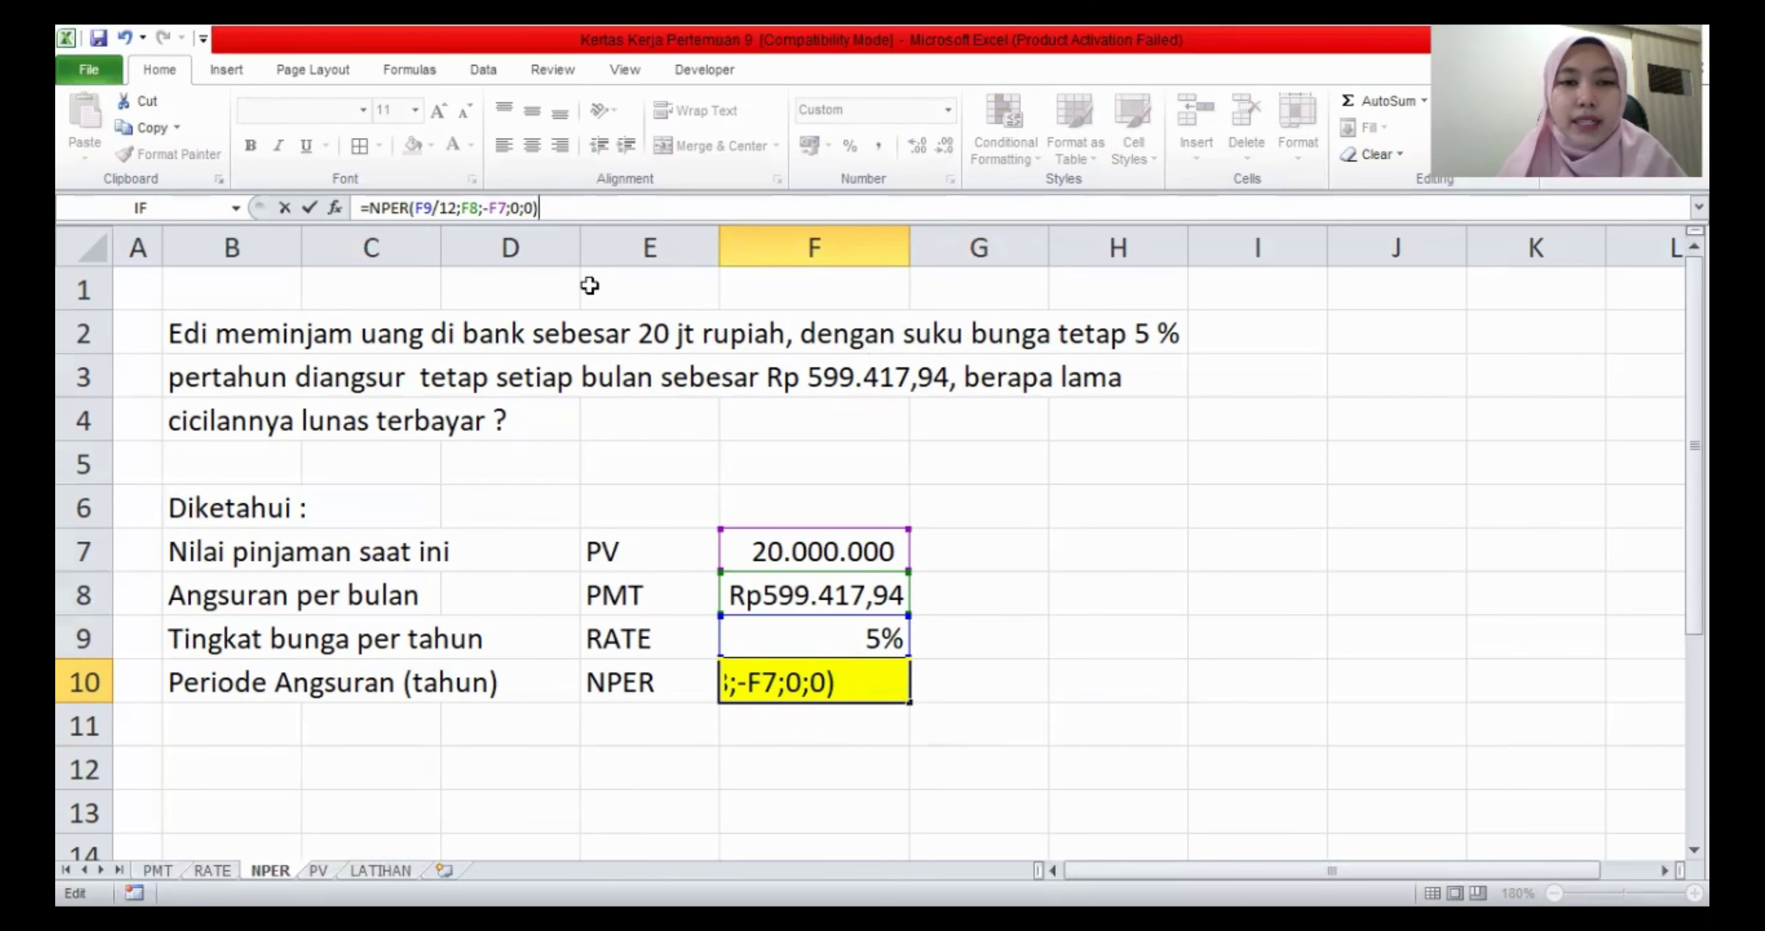
pyautogui.press('Return')
pyautogui.press('Up')
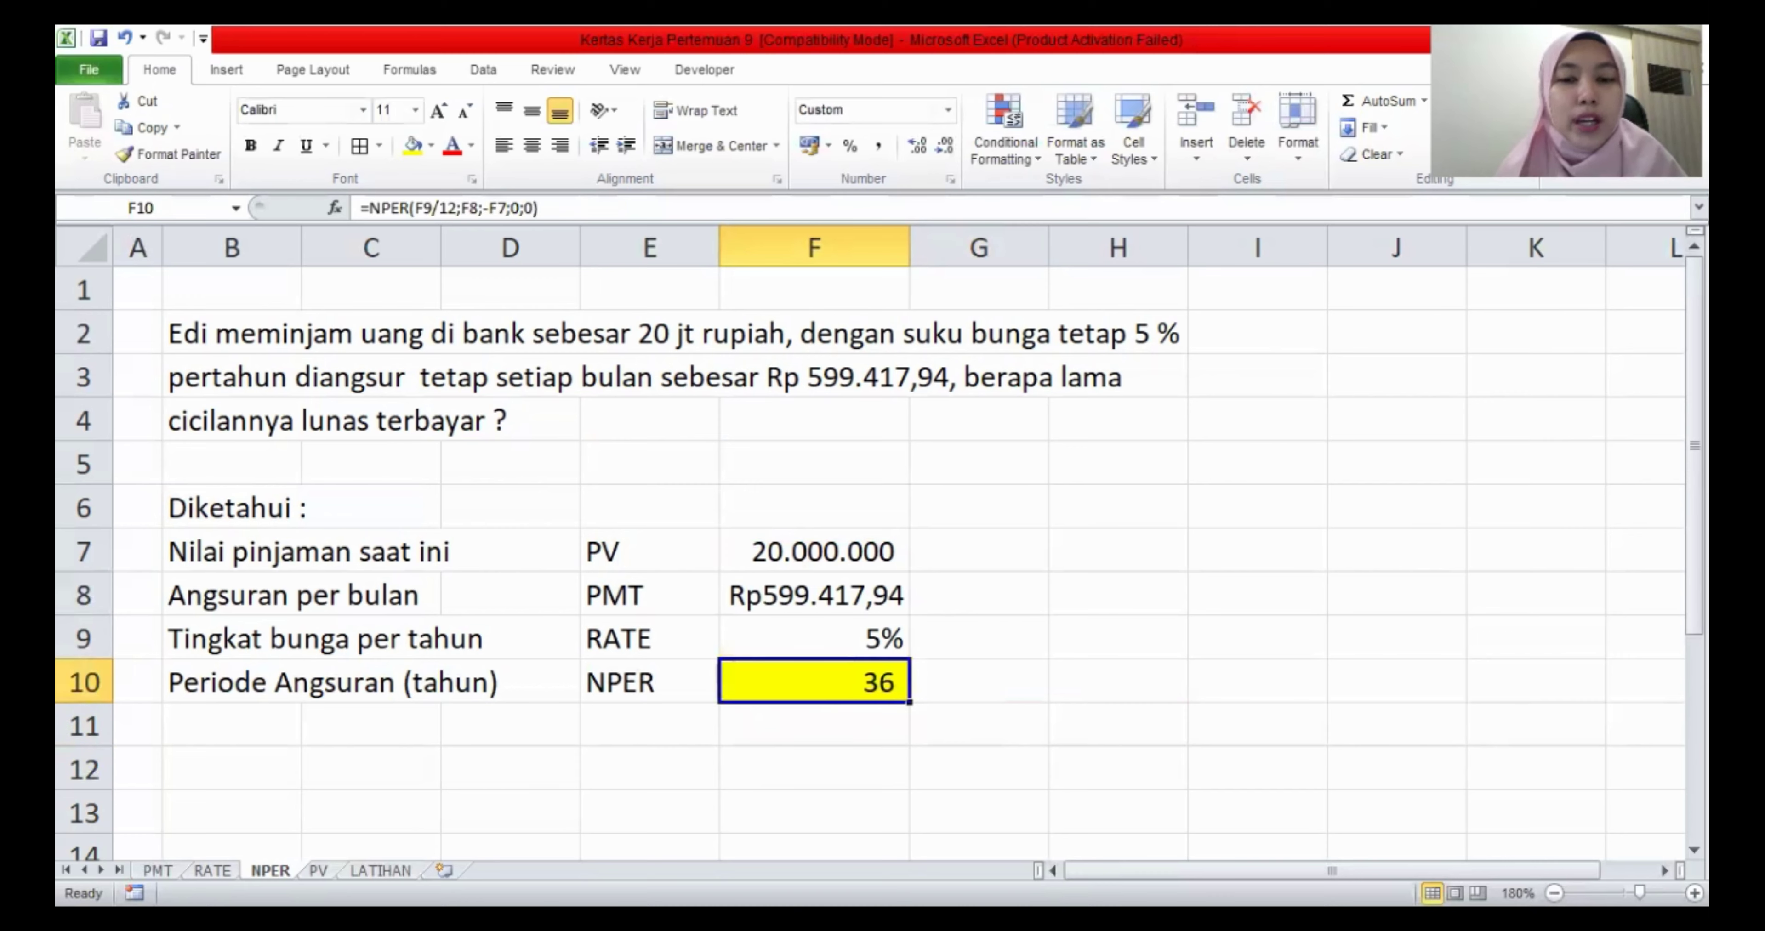
# - Add /12 back to the end of the NPER formula in F10 to express the instalment period in years
pyautogui.click(583, 210)
pyautogui.write('/12')
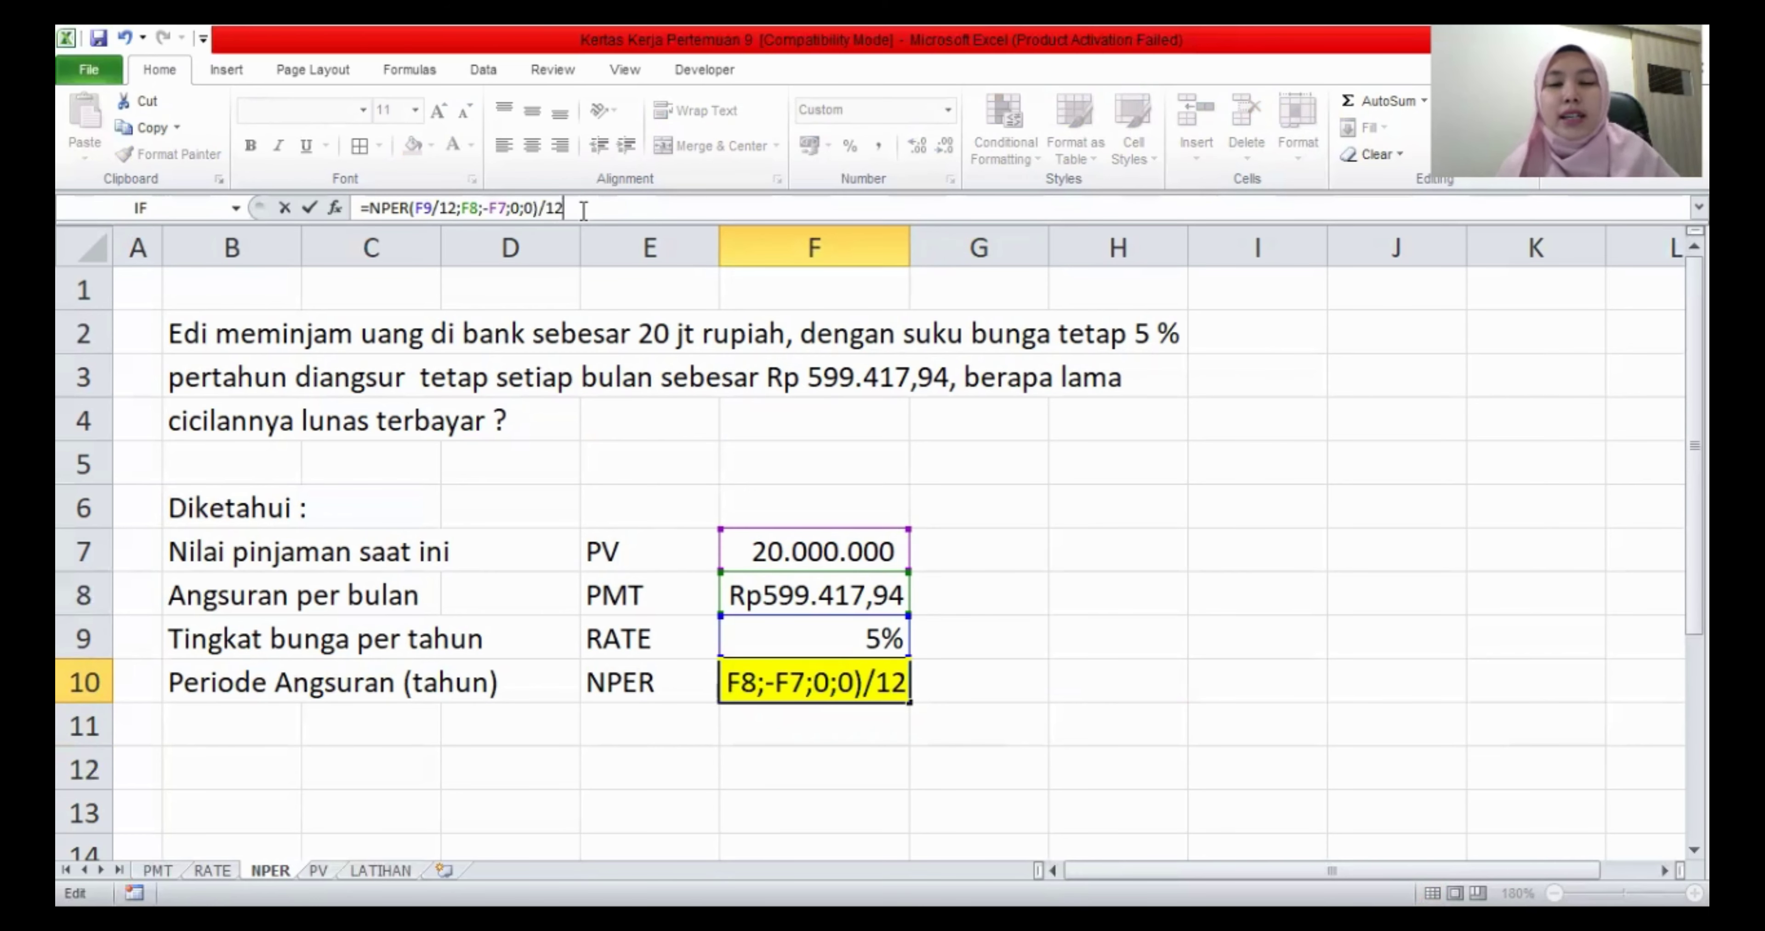
pyautogui.press('Return')
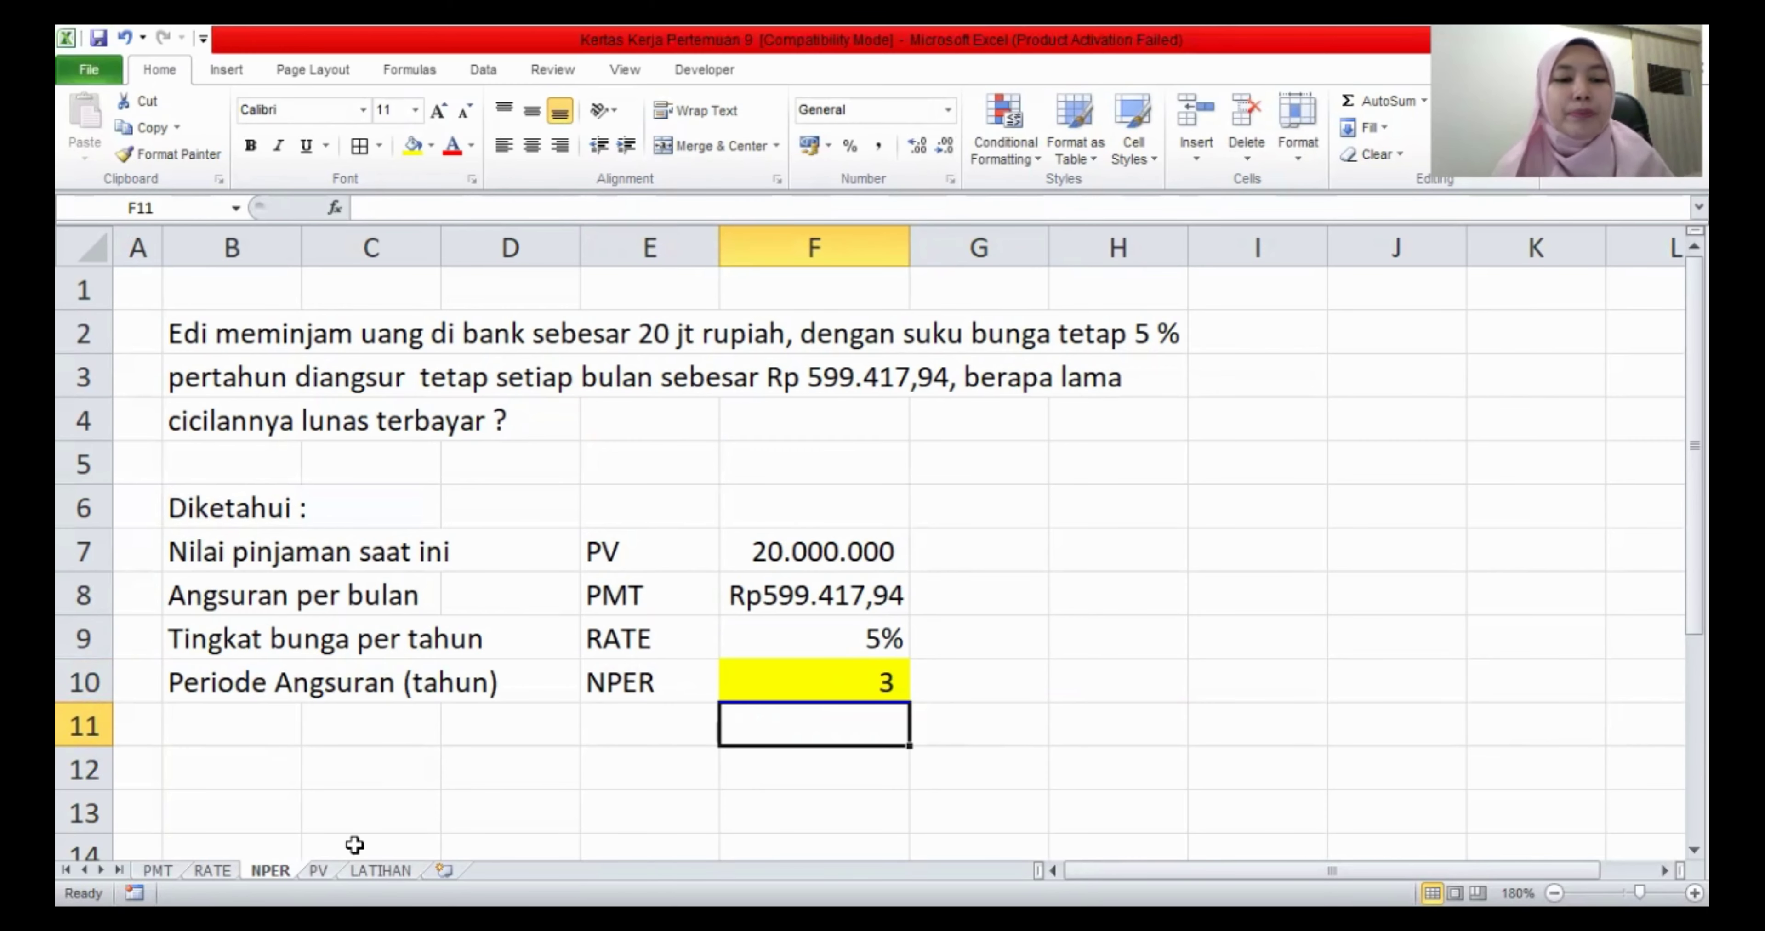
# - Go to the PV sheet and deselect the empty Nilai Sekarang cells
pyautogui.click(318, 871)
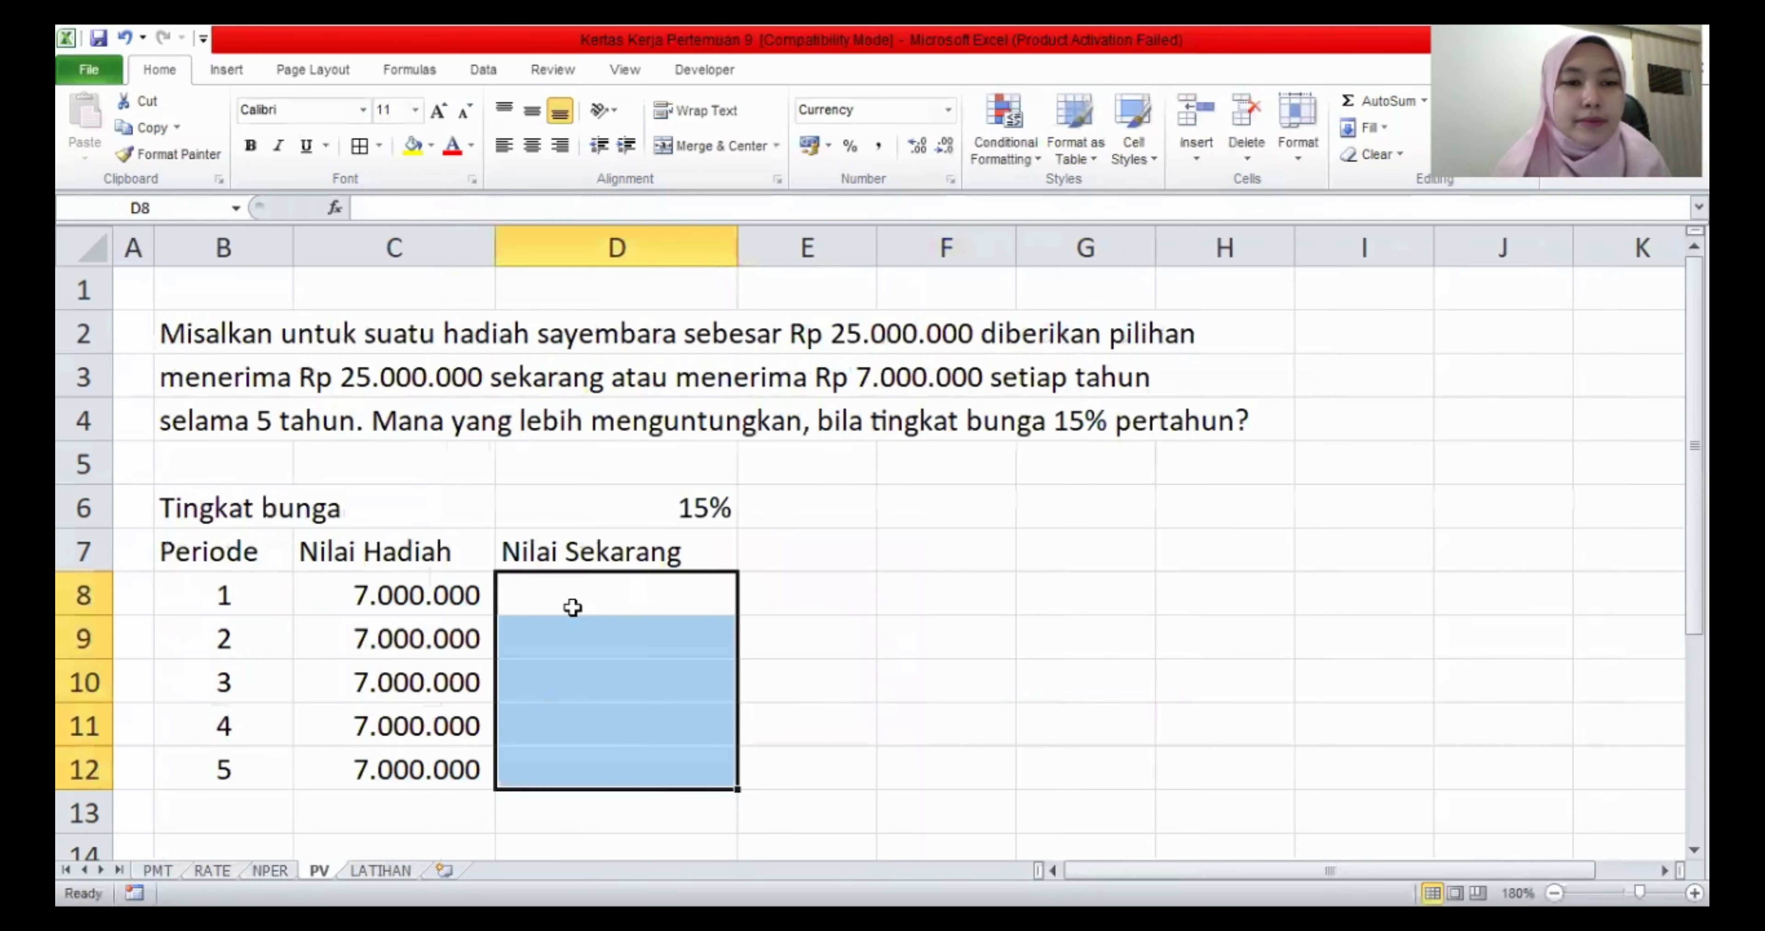
pyautogui.click(838, 677)
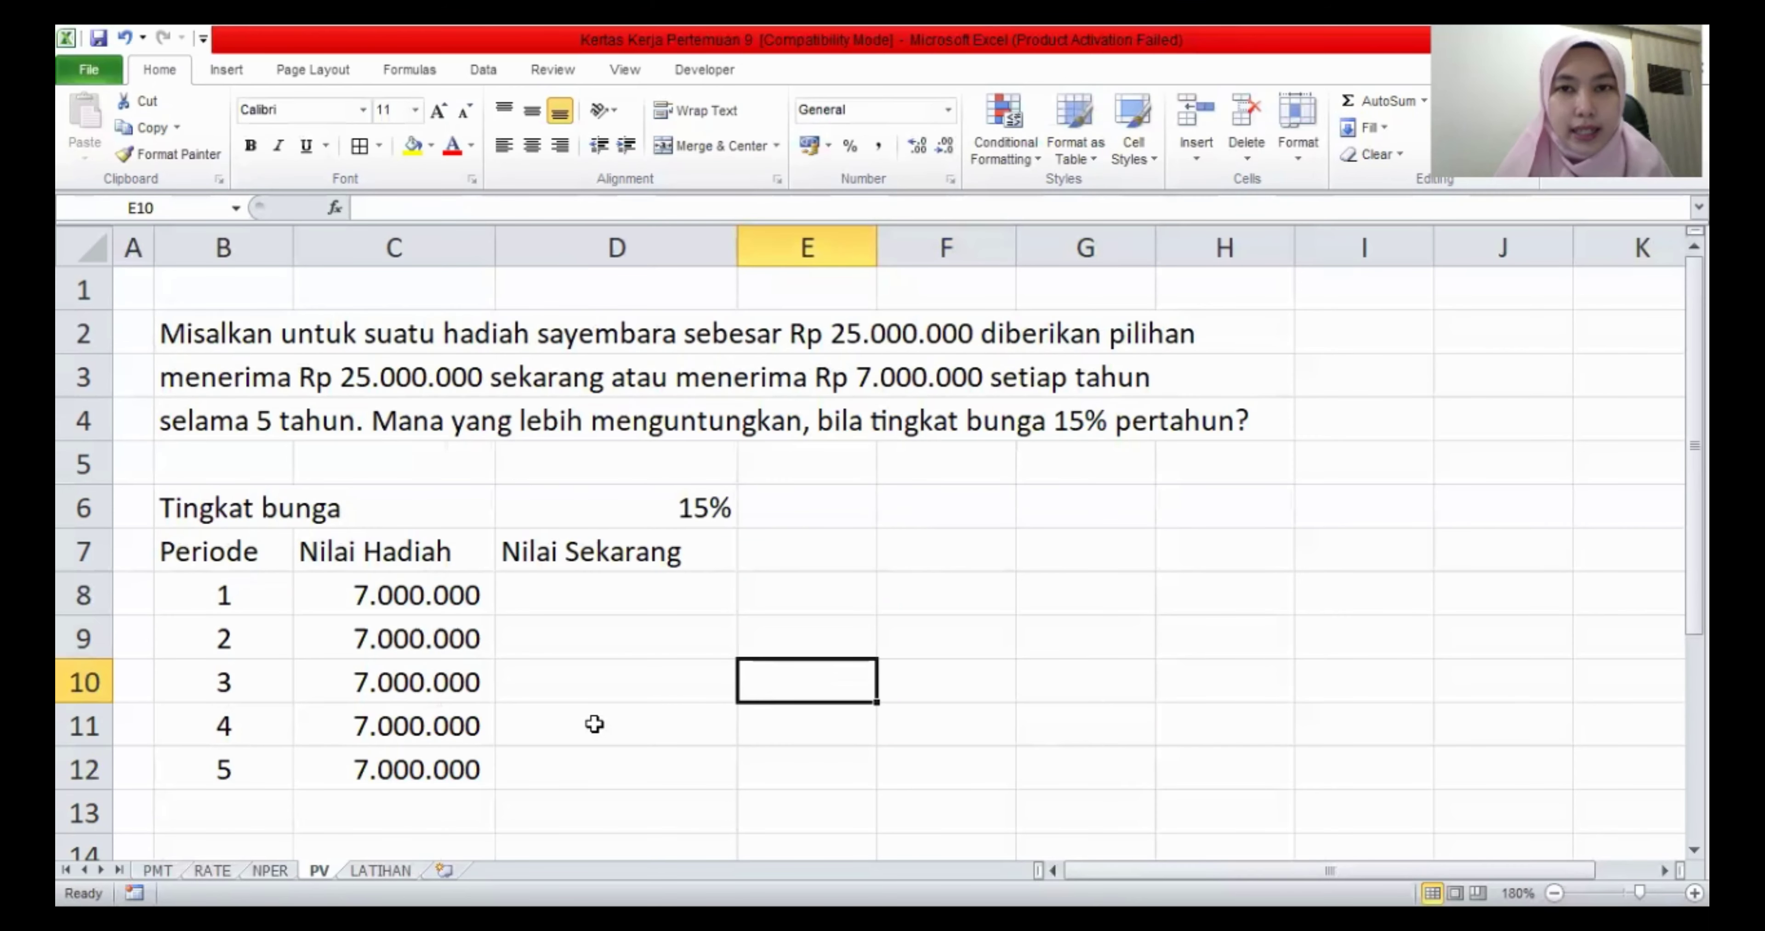
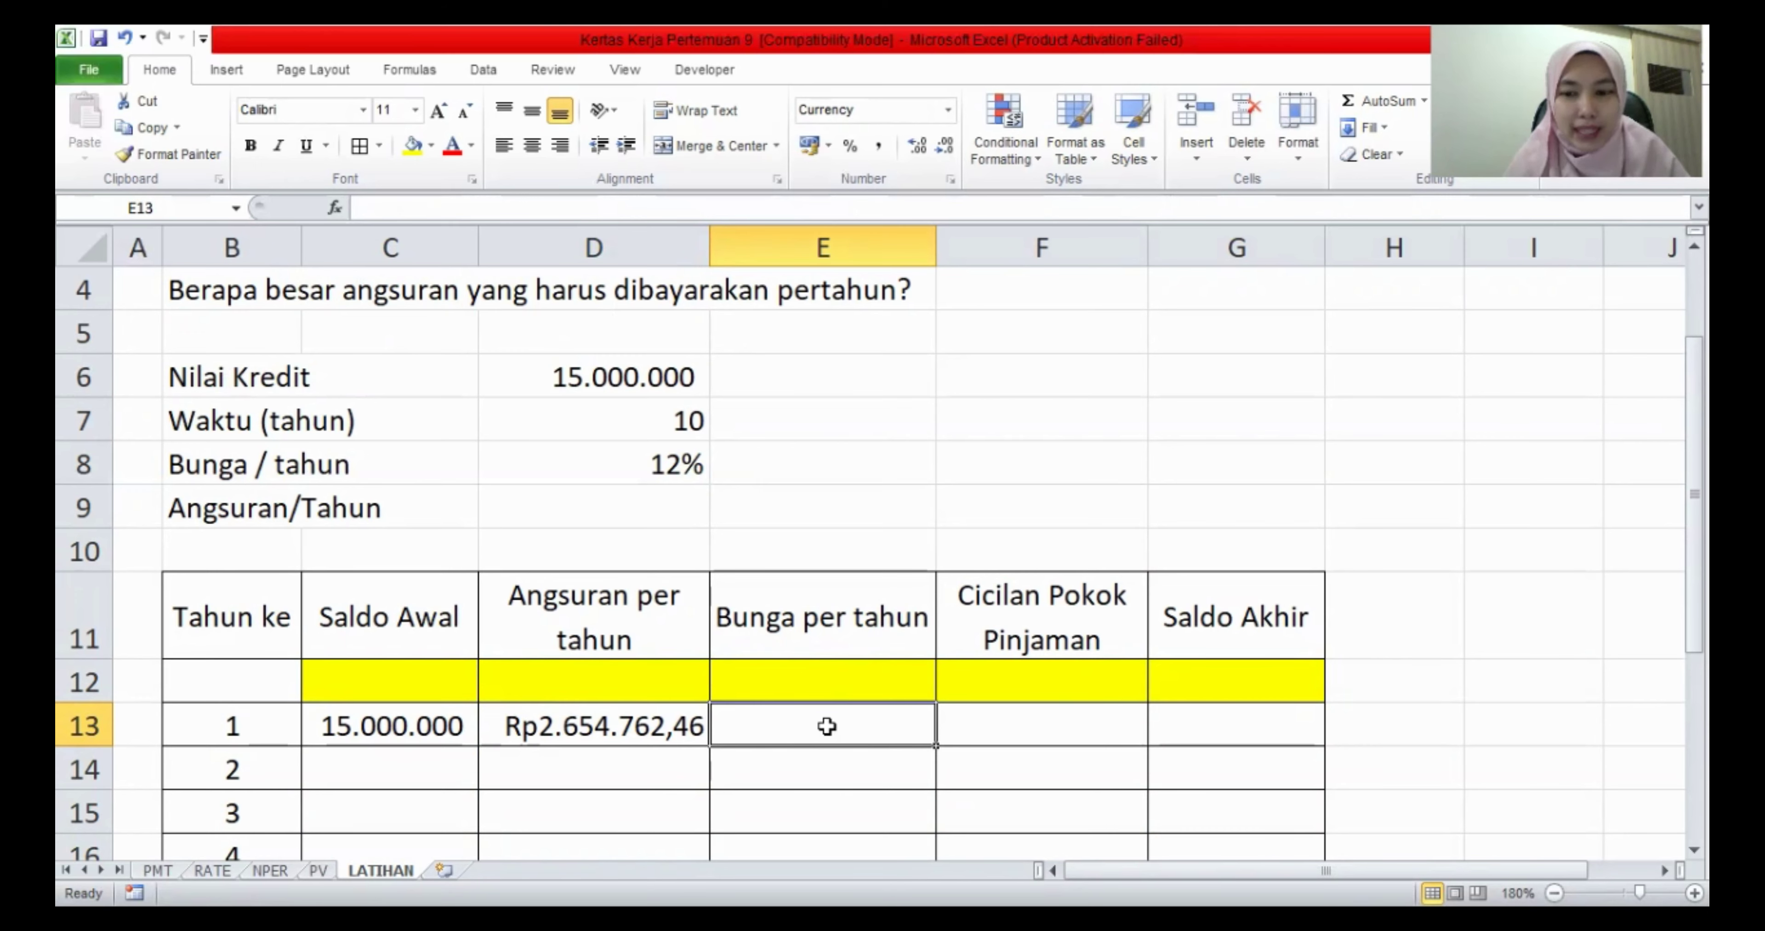
# - Begin an IPMT formula in E13 of the LATIHAN sheet with $D$8 as the rate and B13 as the period
pyautogui.write('=I')
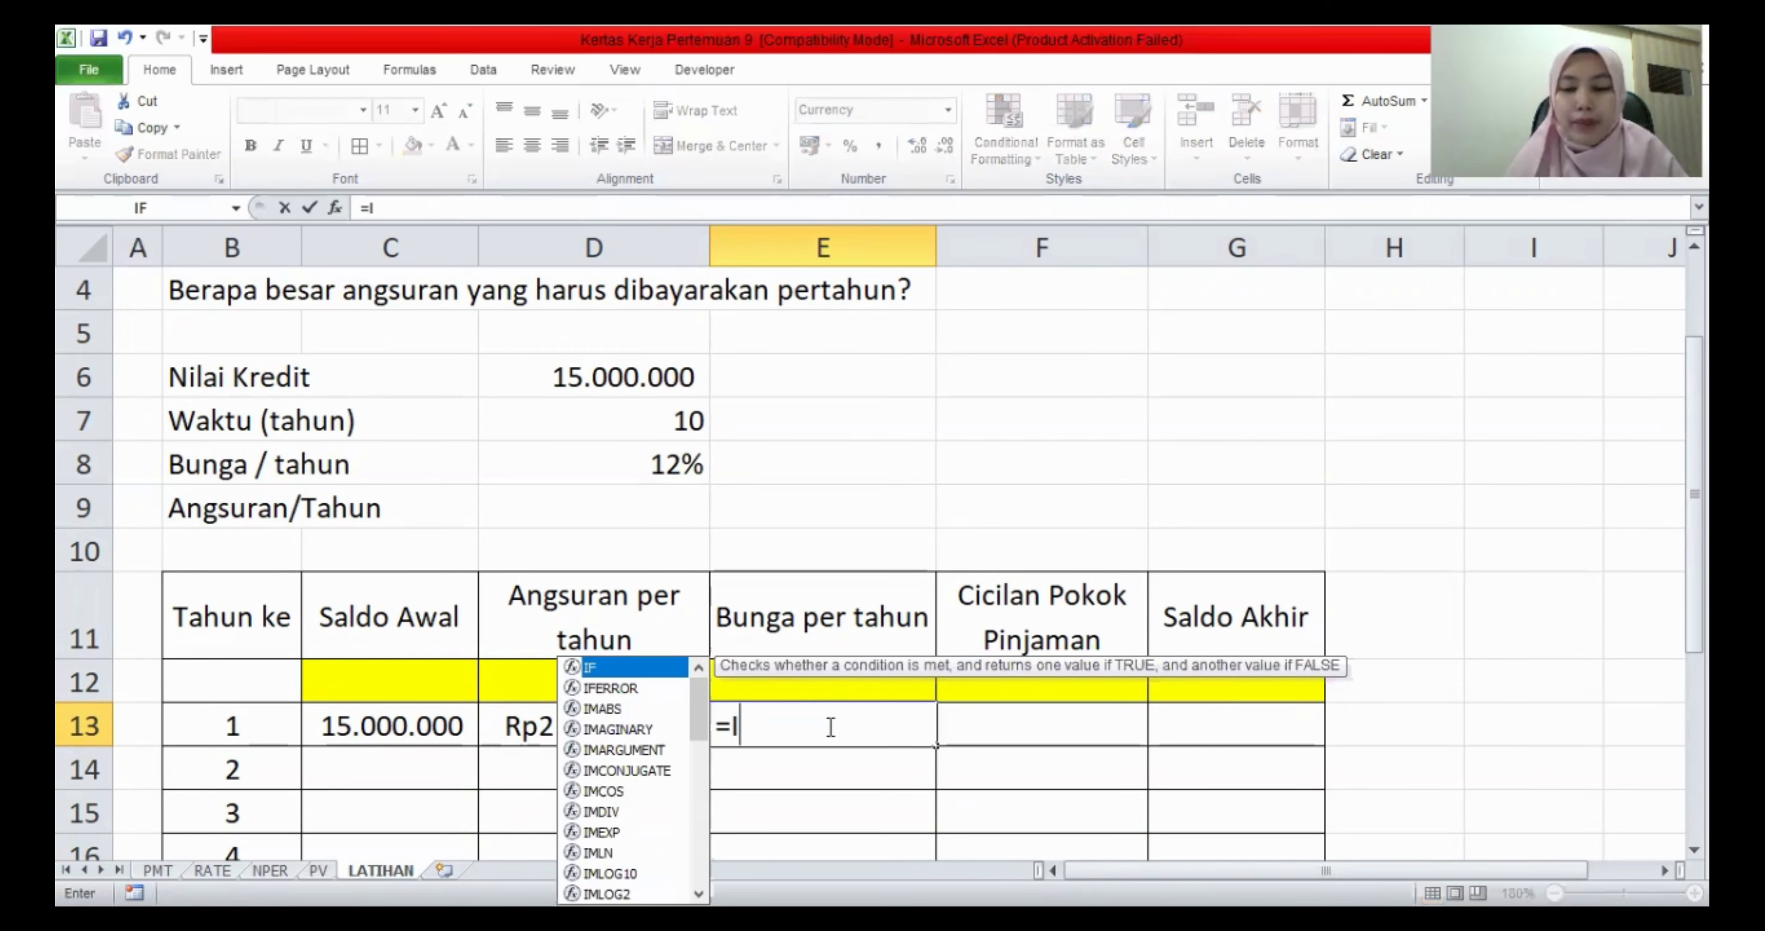
pyautogui.write('PMT(')
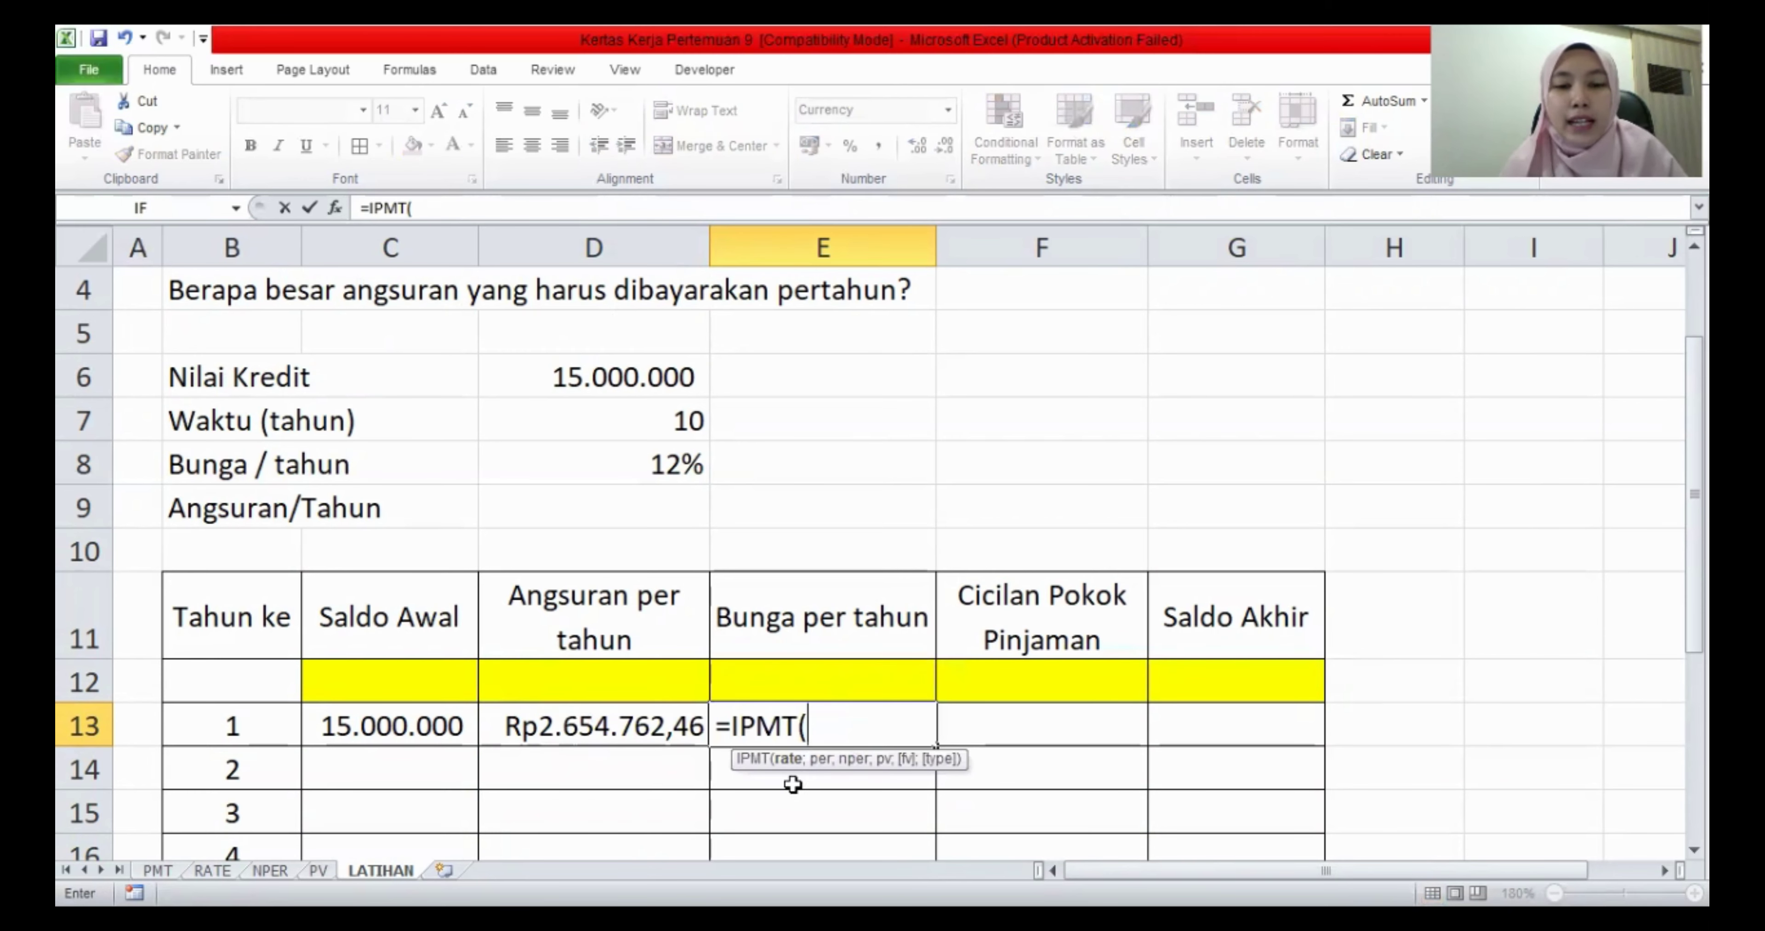
pyautogui.click(642, 464)
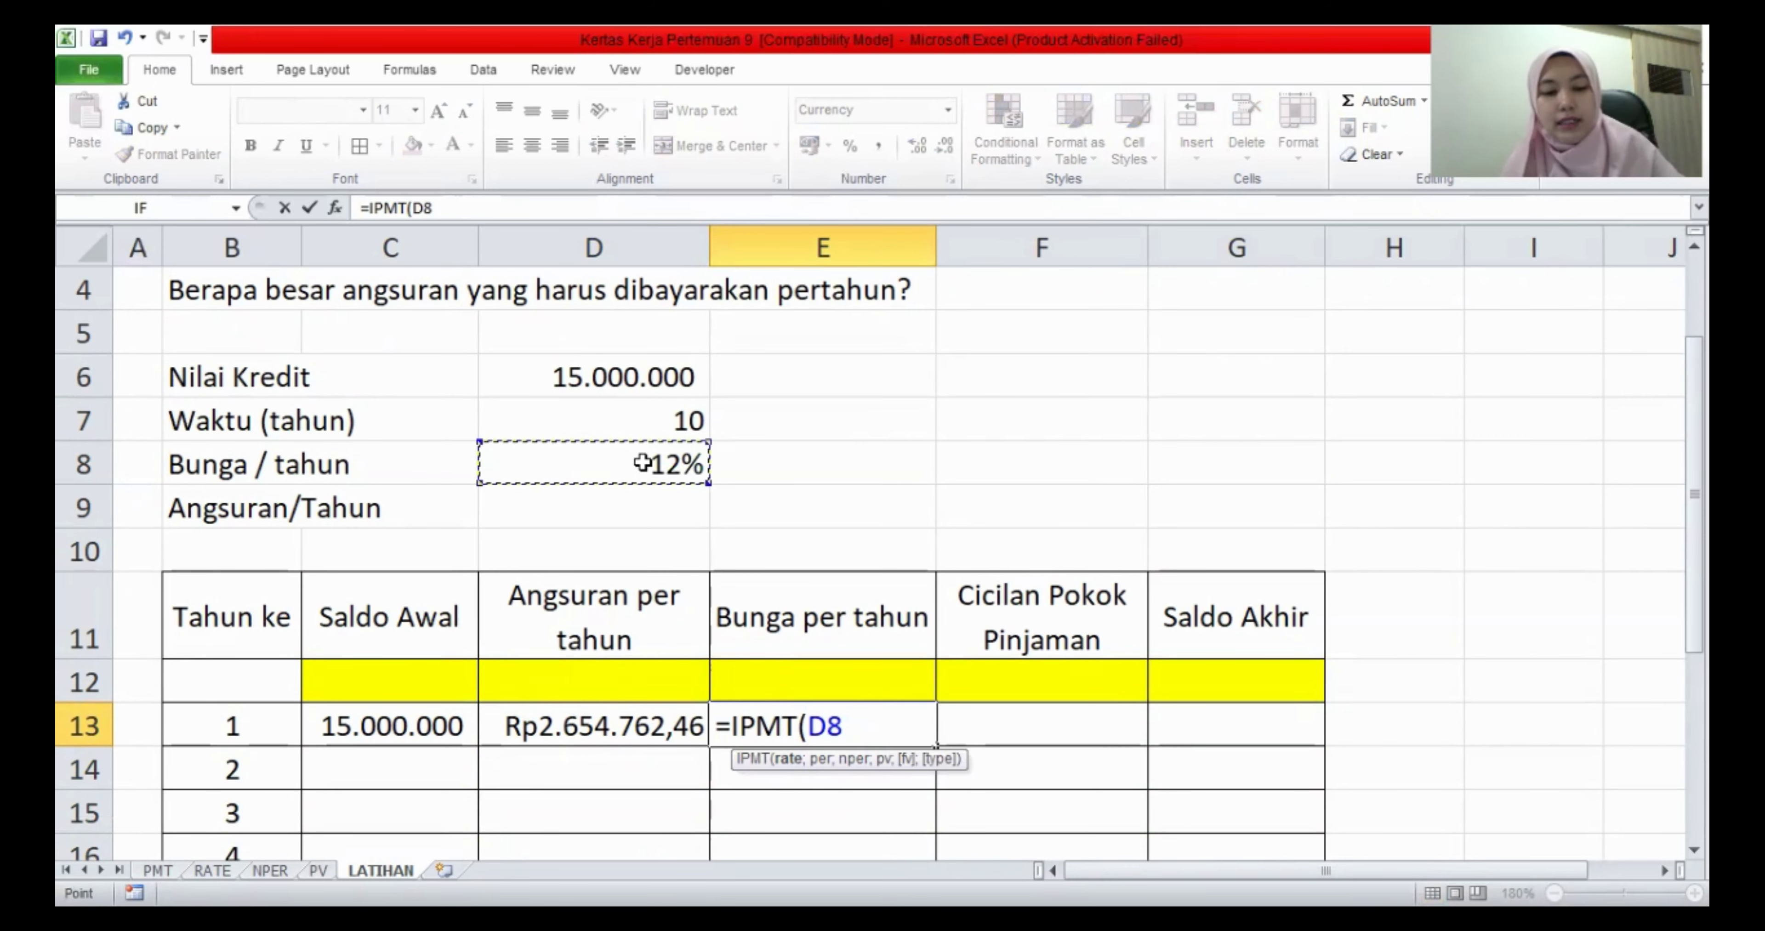
pyautogui.press('F4')
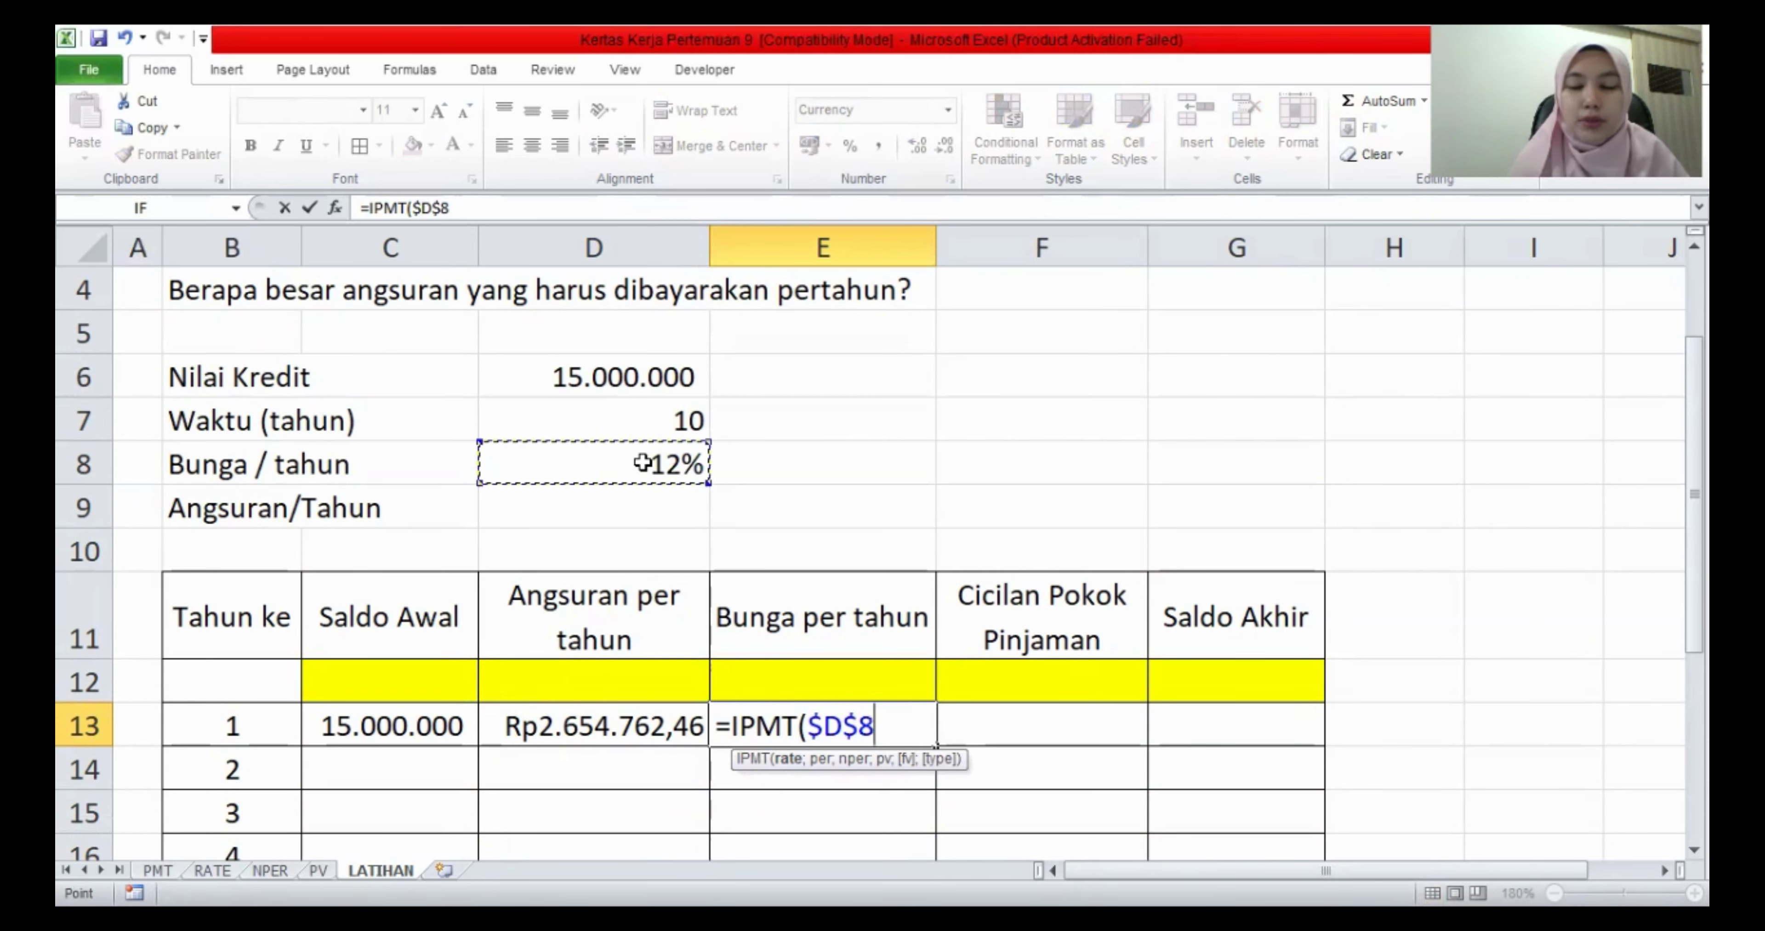
pyautogui.write(';')
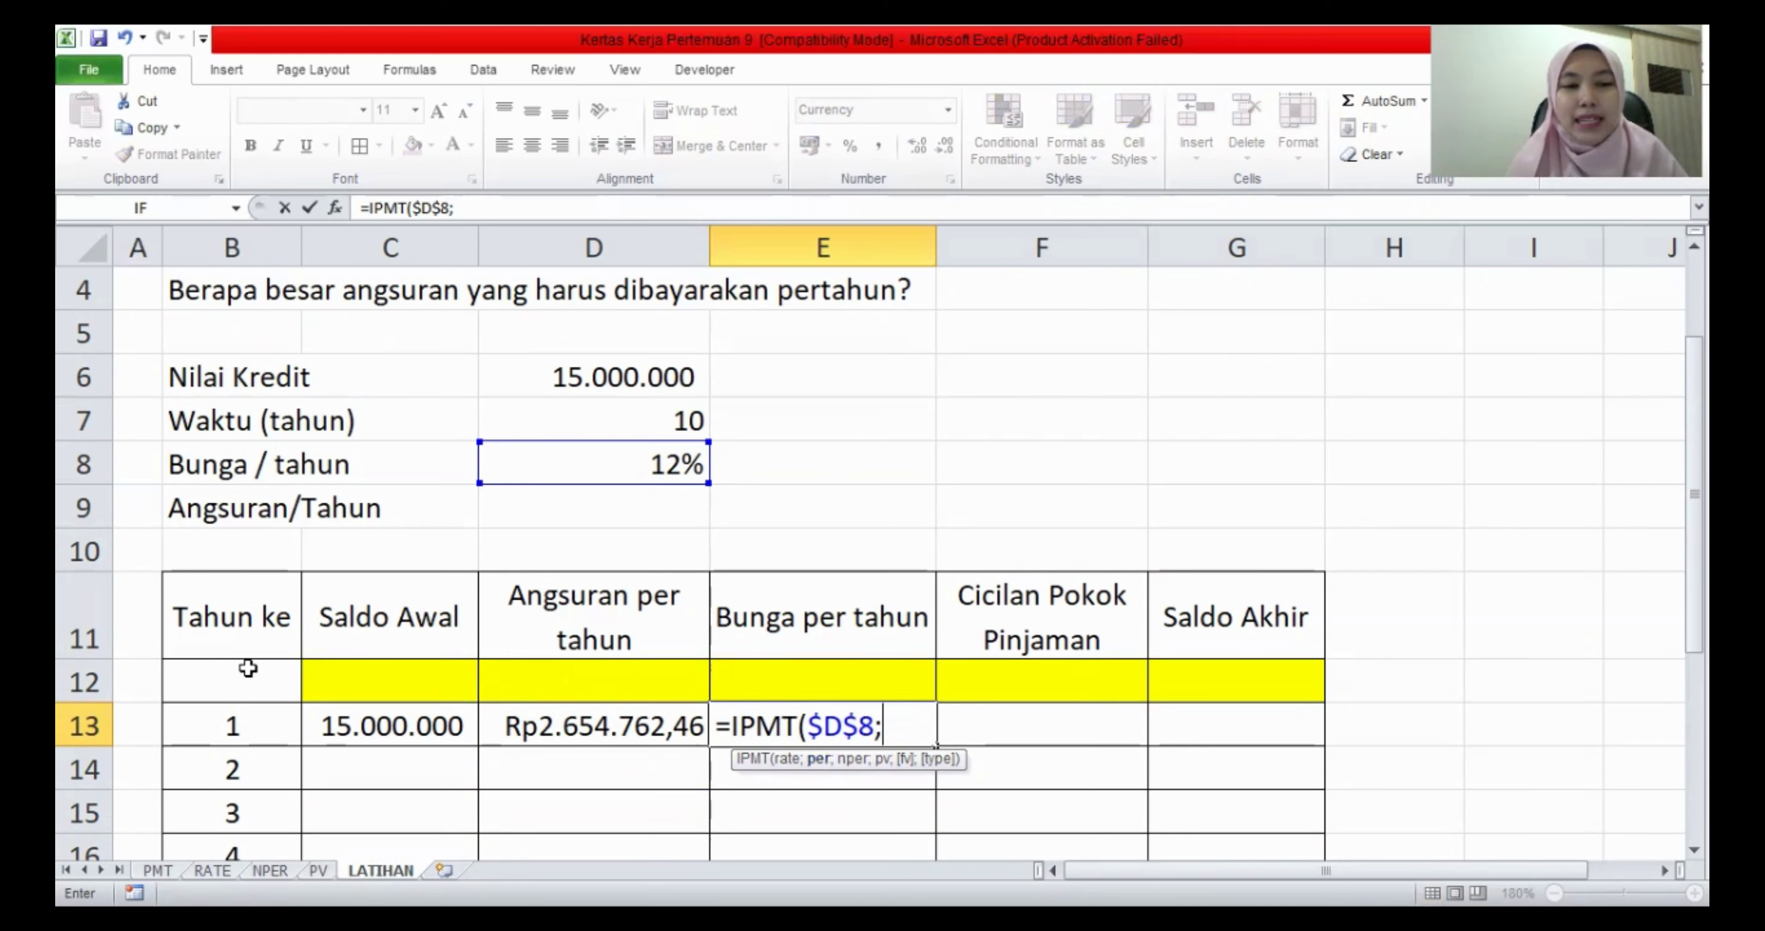
pyautogui.click(229, 727)
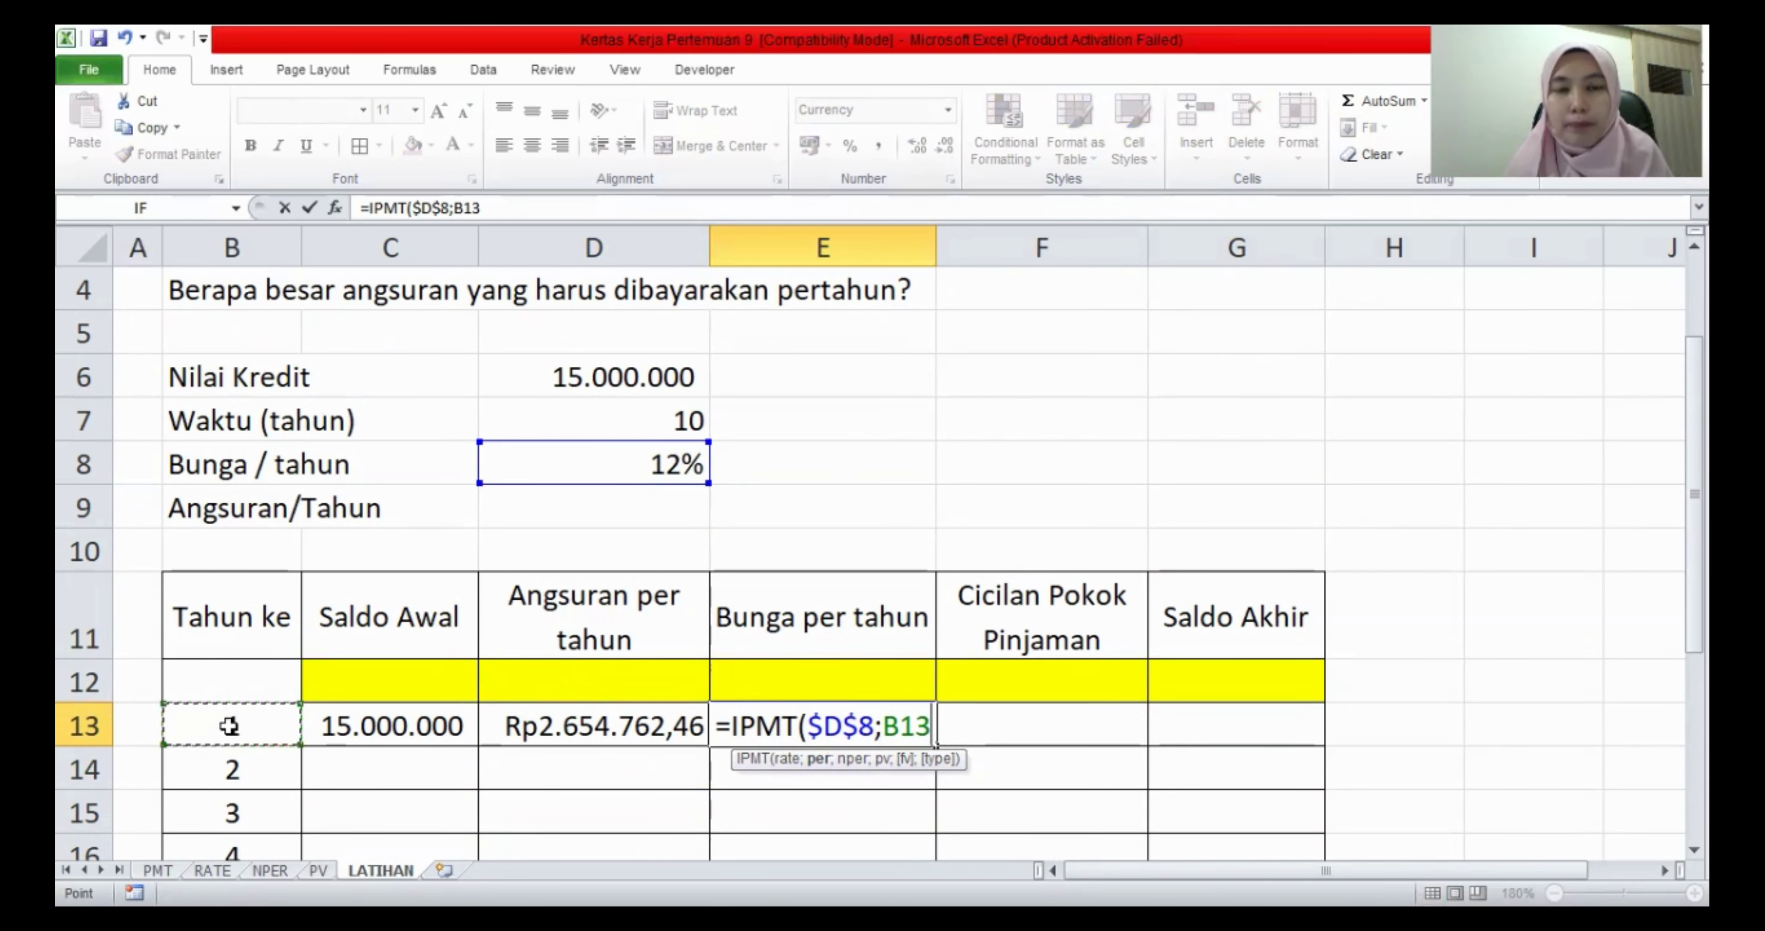
pyautogui.write(';')
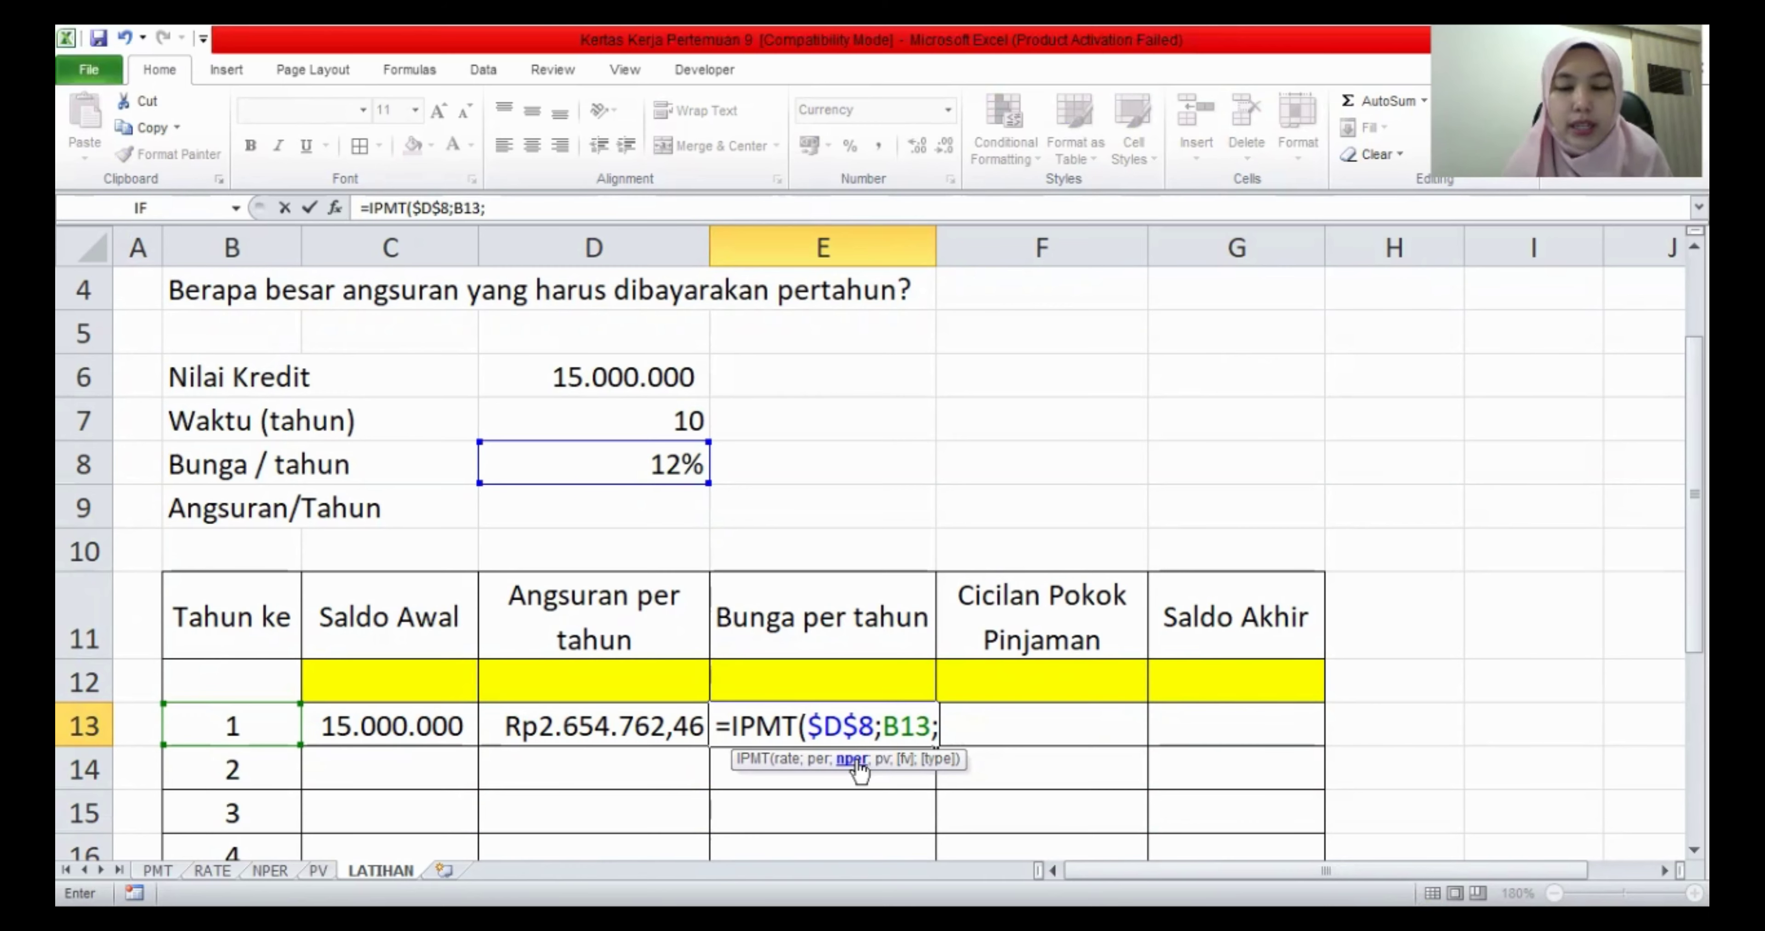
# - Complete the IPMT formula in E13 with $D$7 as number of periods, -$D$6 as present value, 0 as future value and 0 as type
pyautogui.click(652, 416)
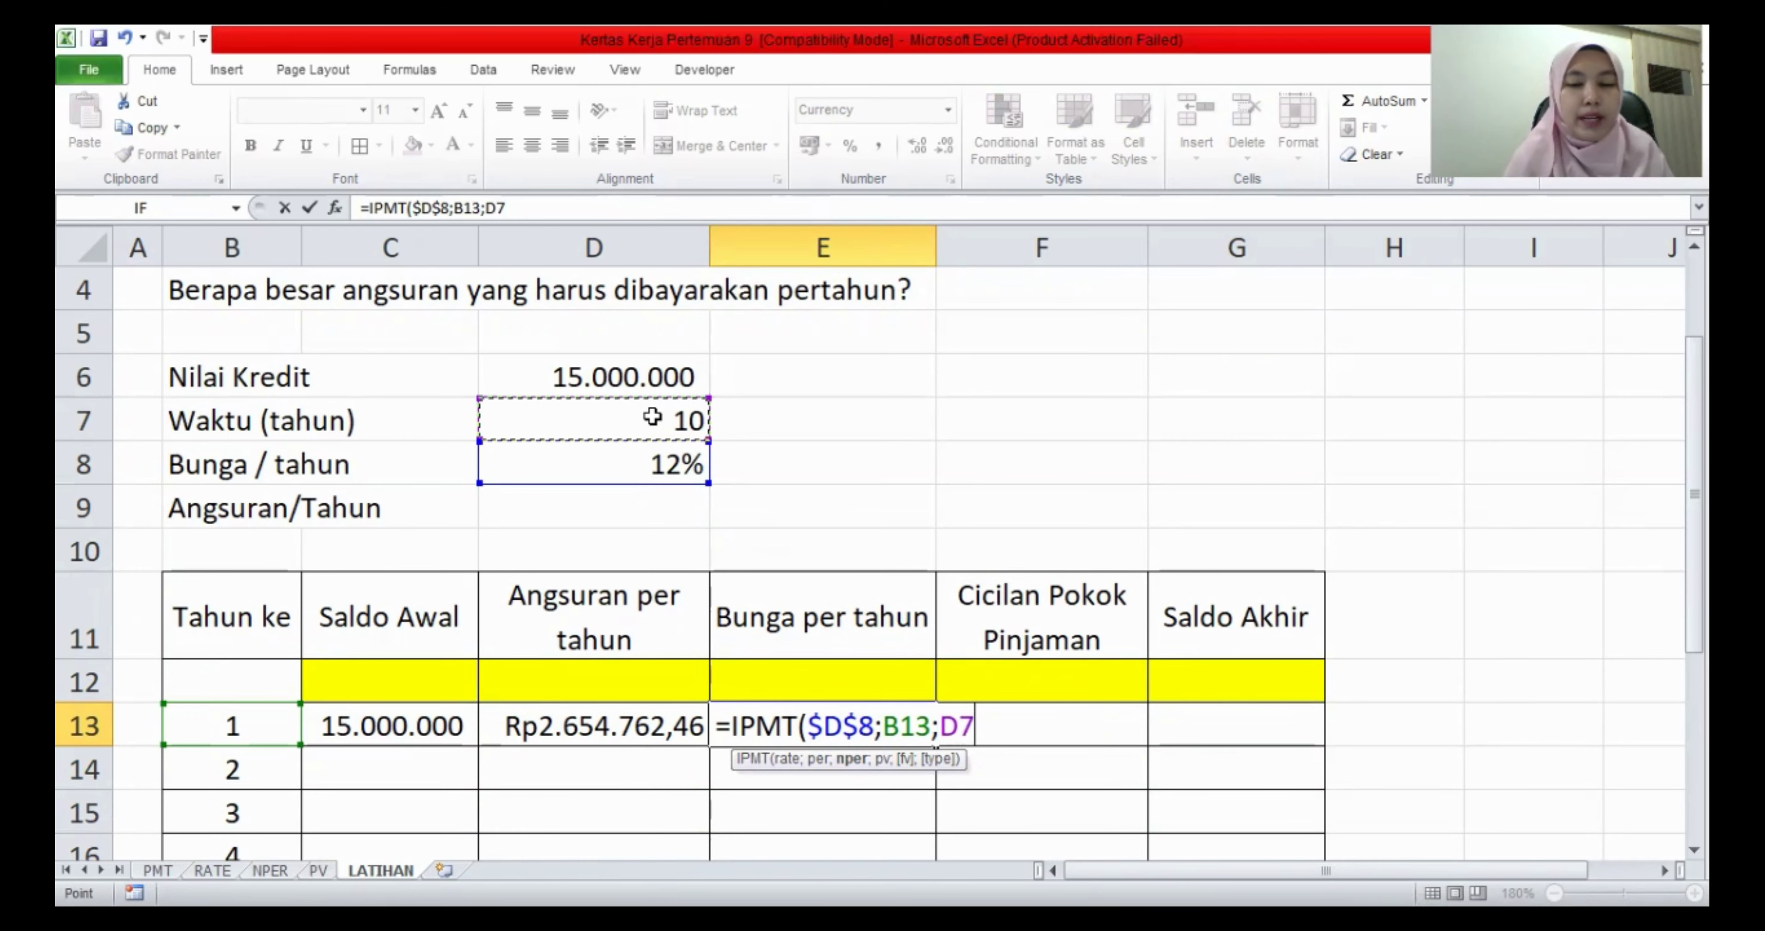
pyautogui.press('F4')
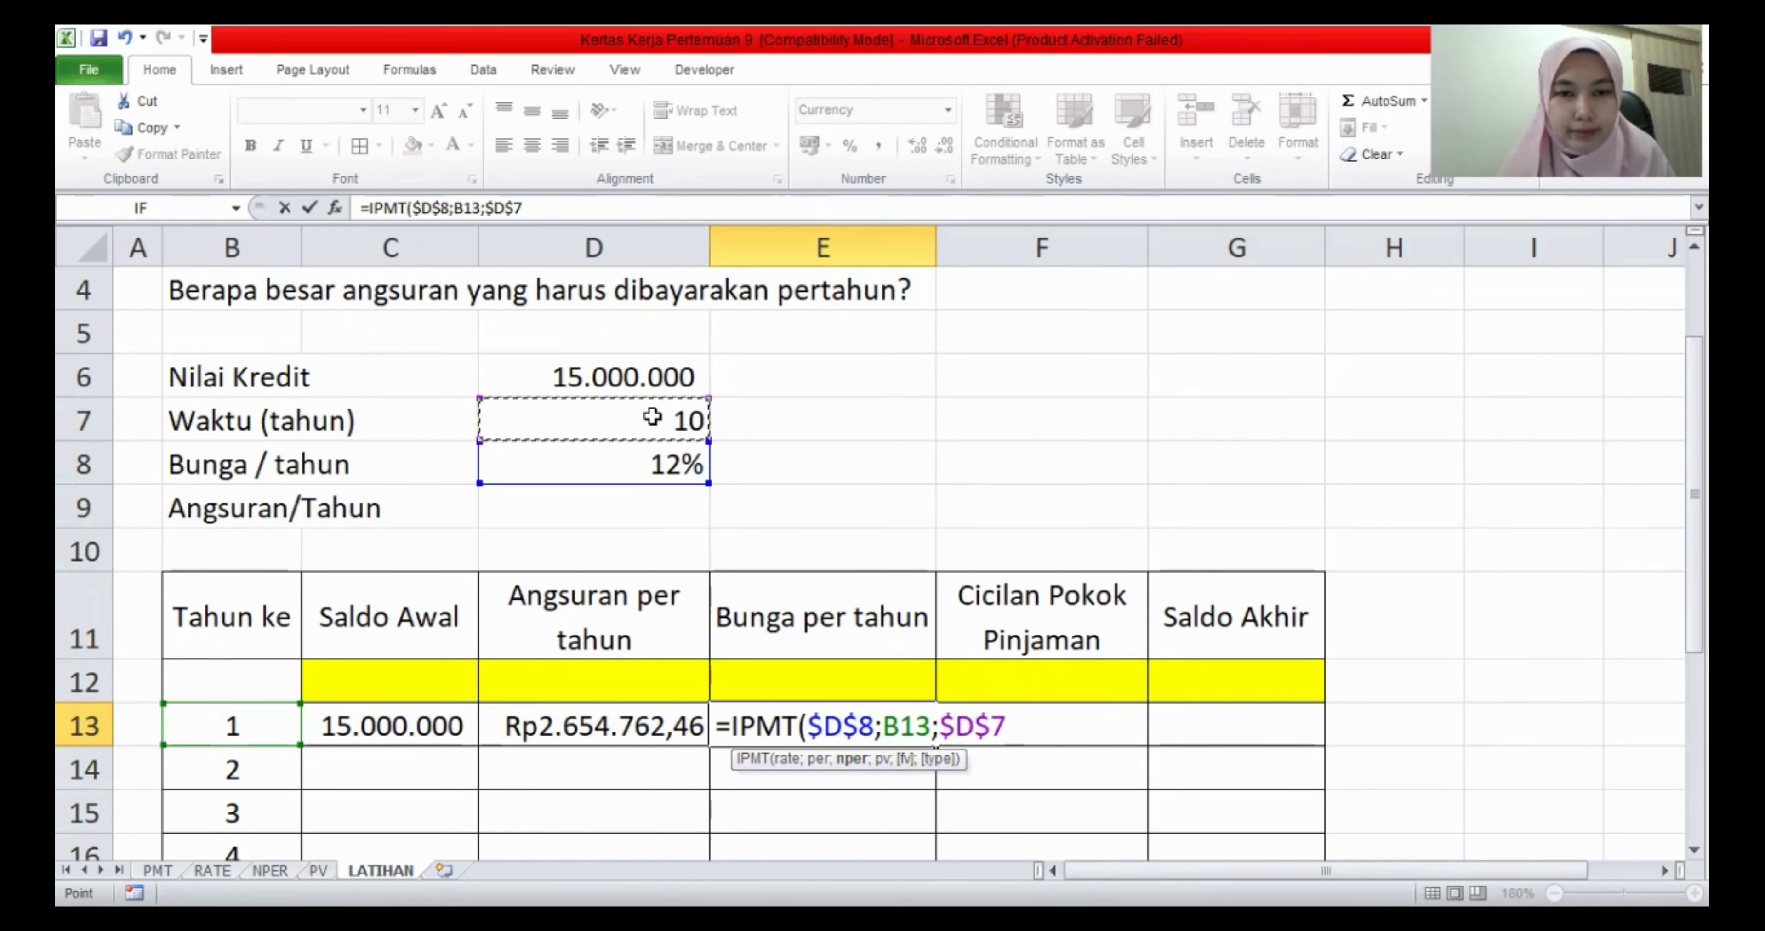
pyautogui.write(';')
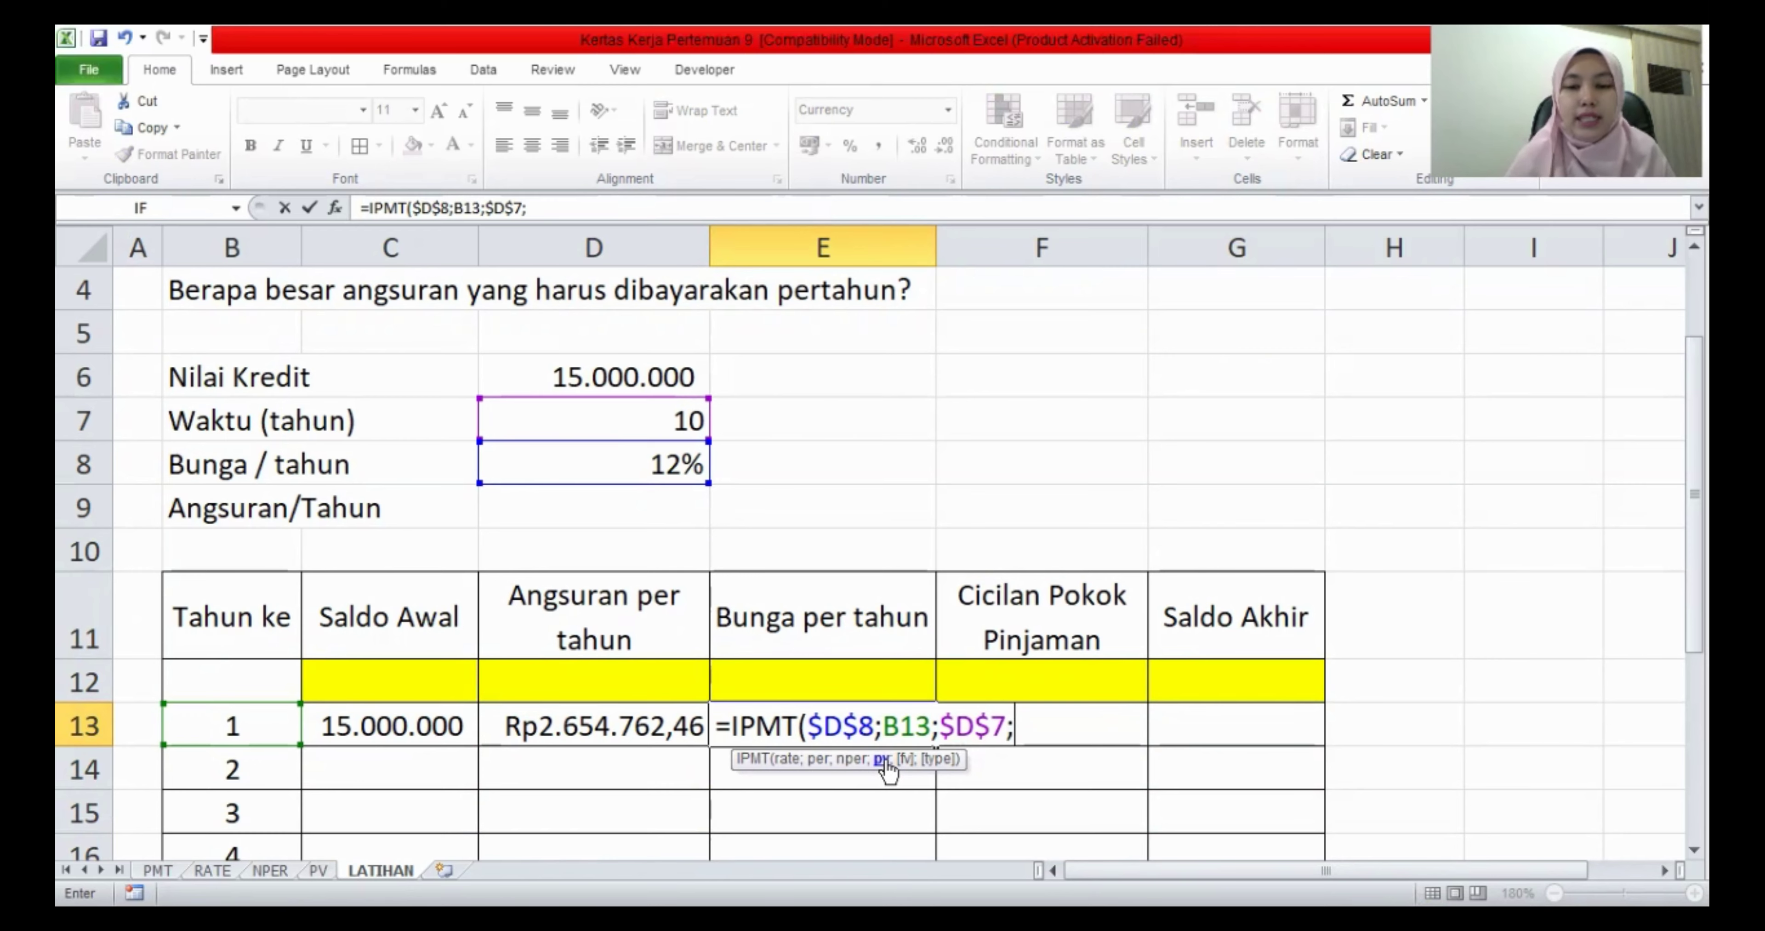
pyautogui.write('-')
pyautogui.click(616, 372)
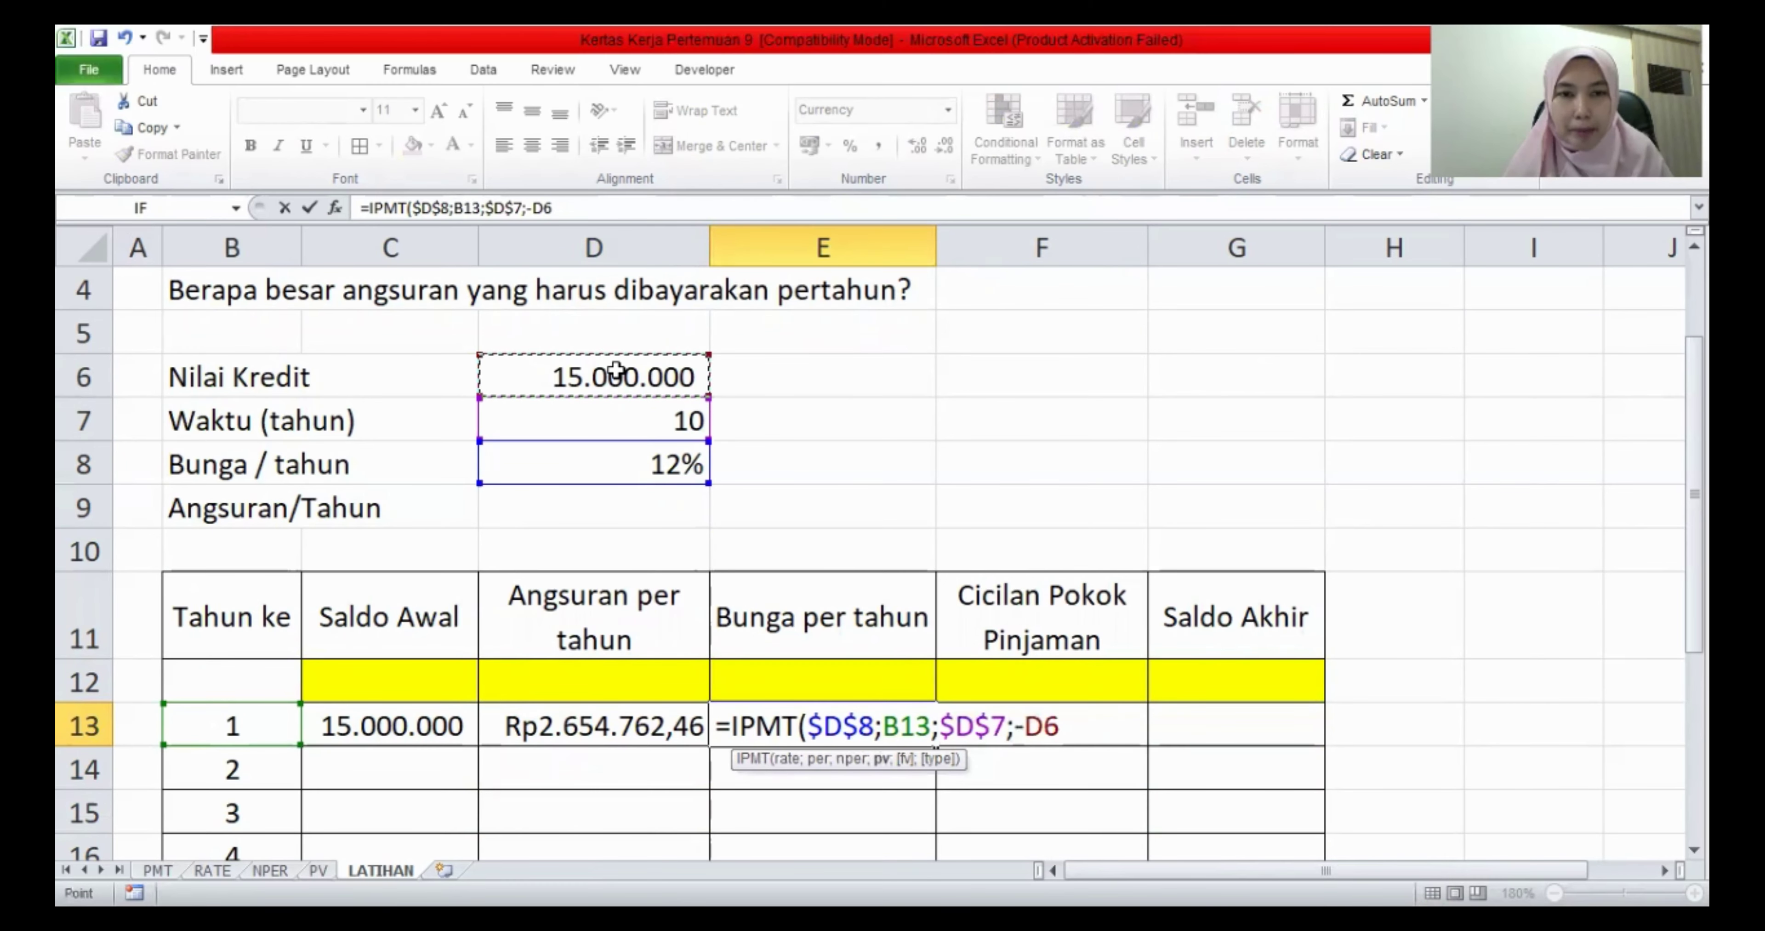
pyautogui.press('F4')
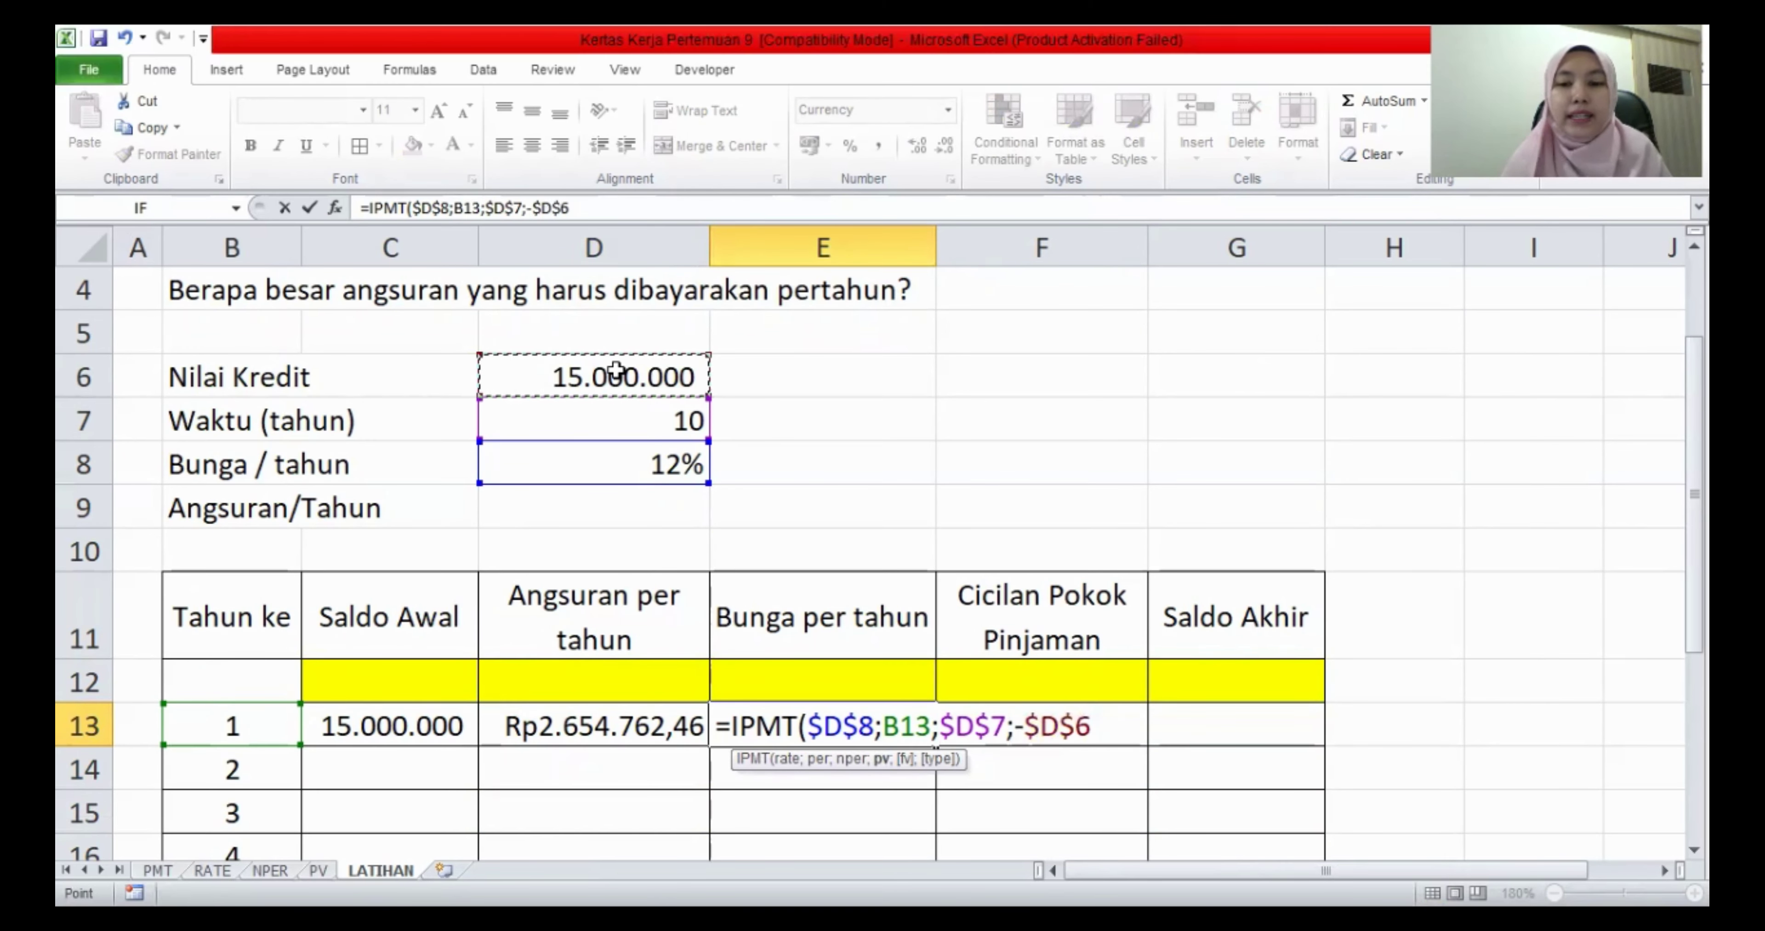
pyautogui.write(';')
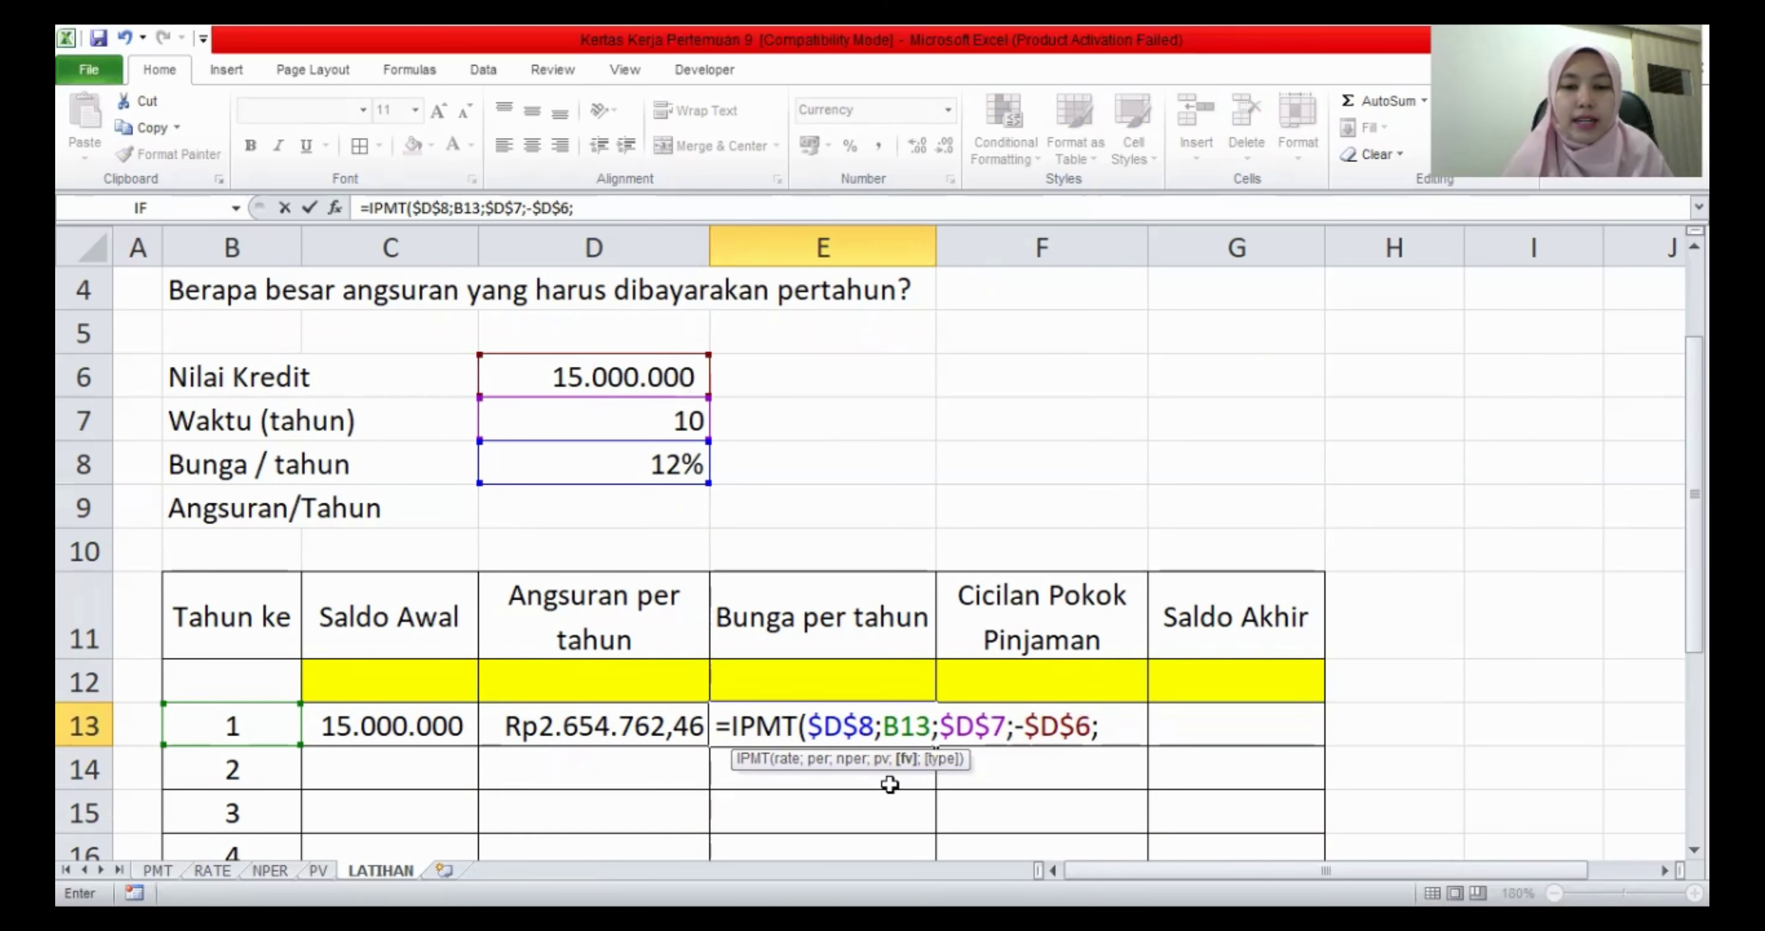
pyautogui.write('0')
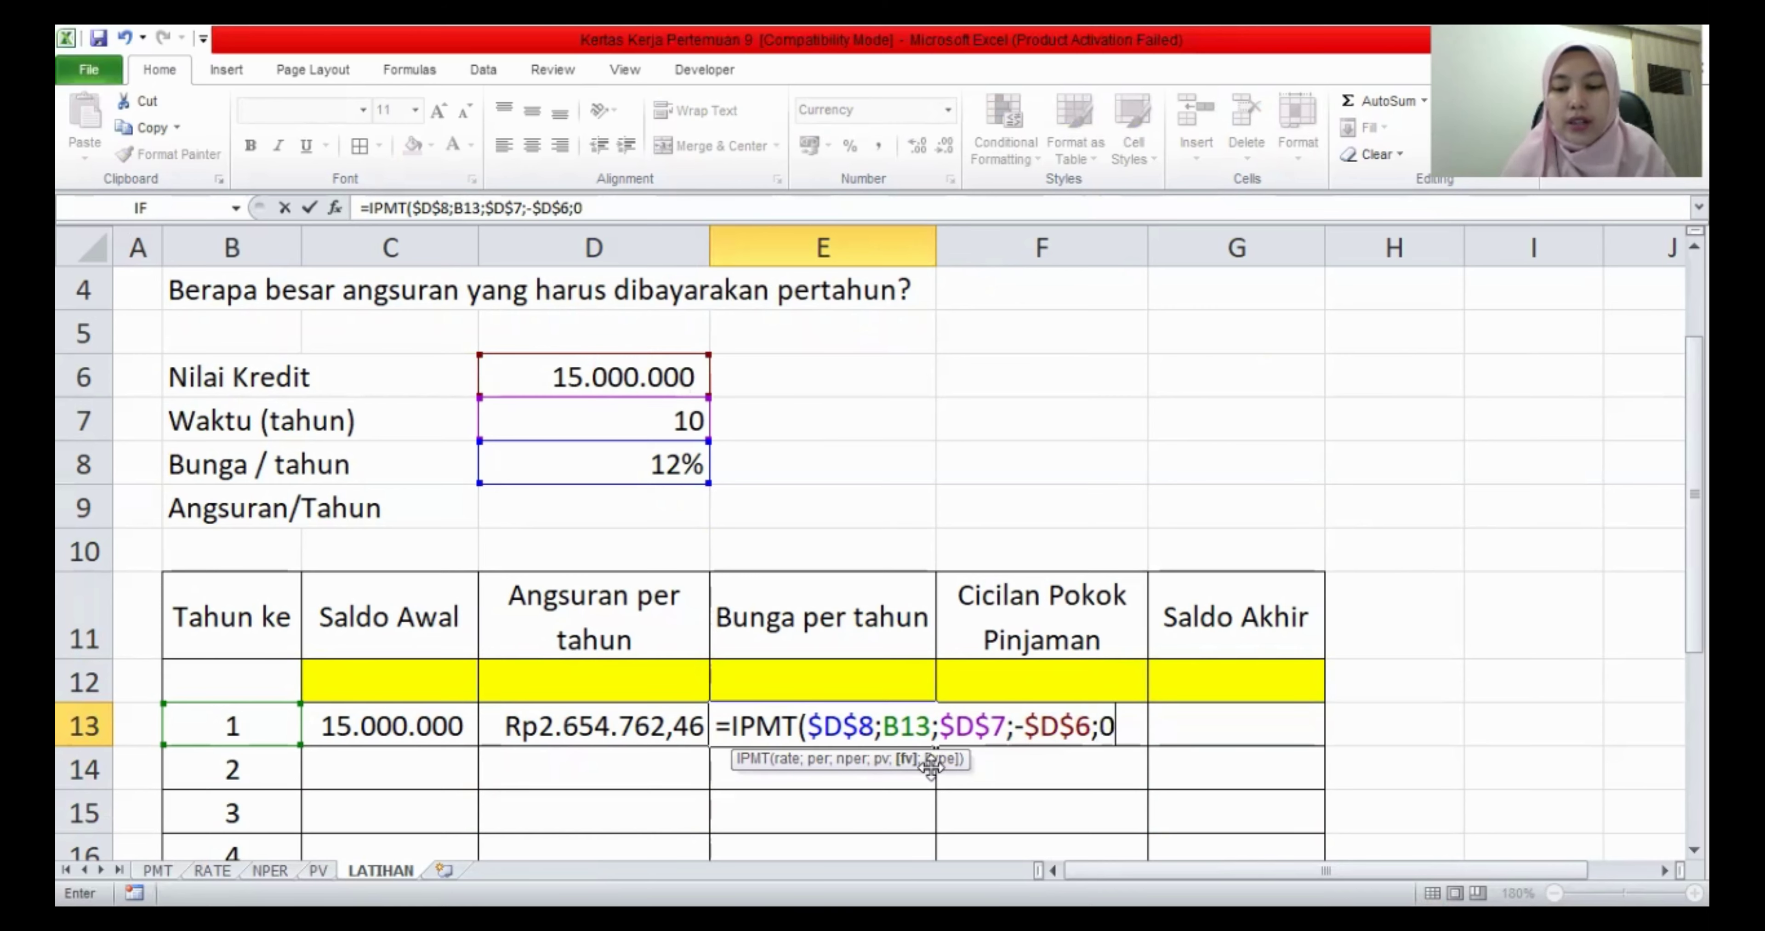
pyautogui.write(';0')
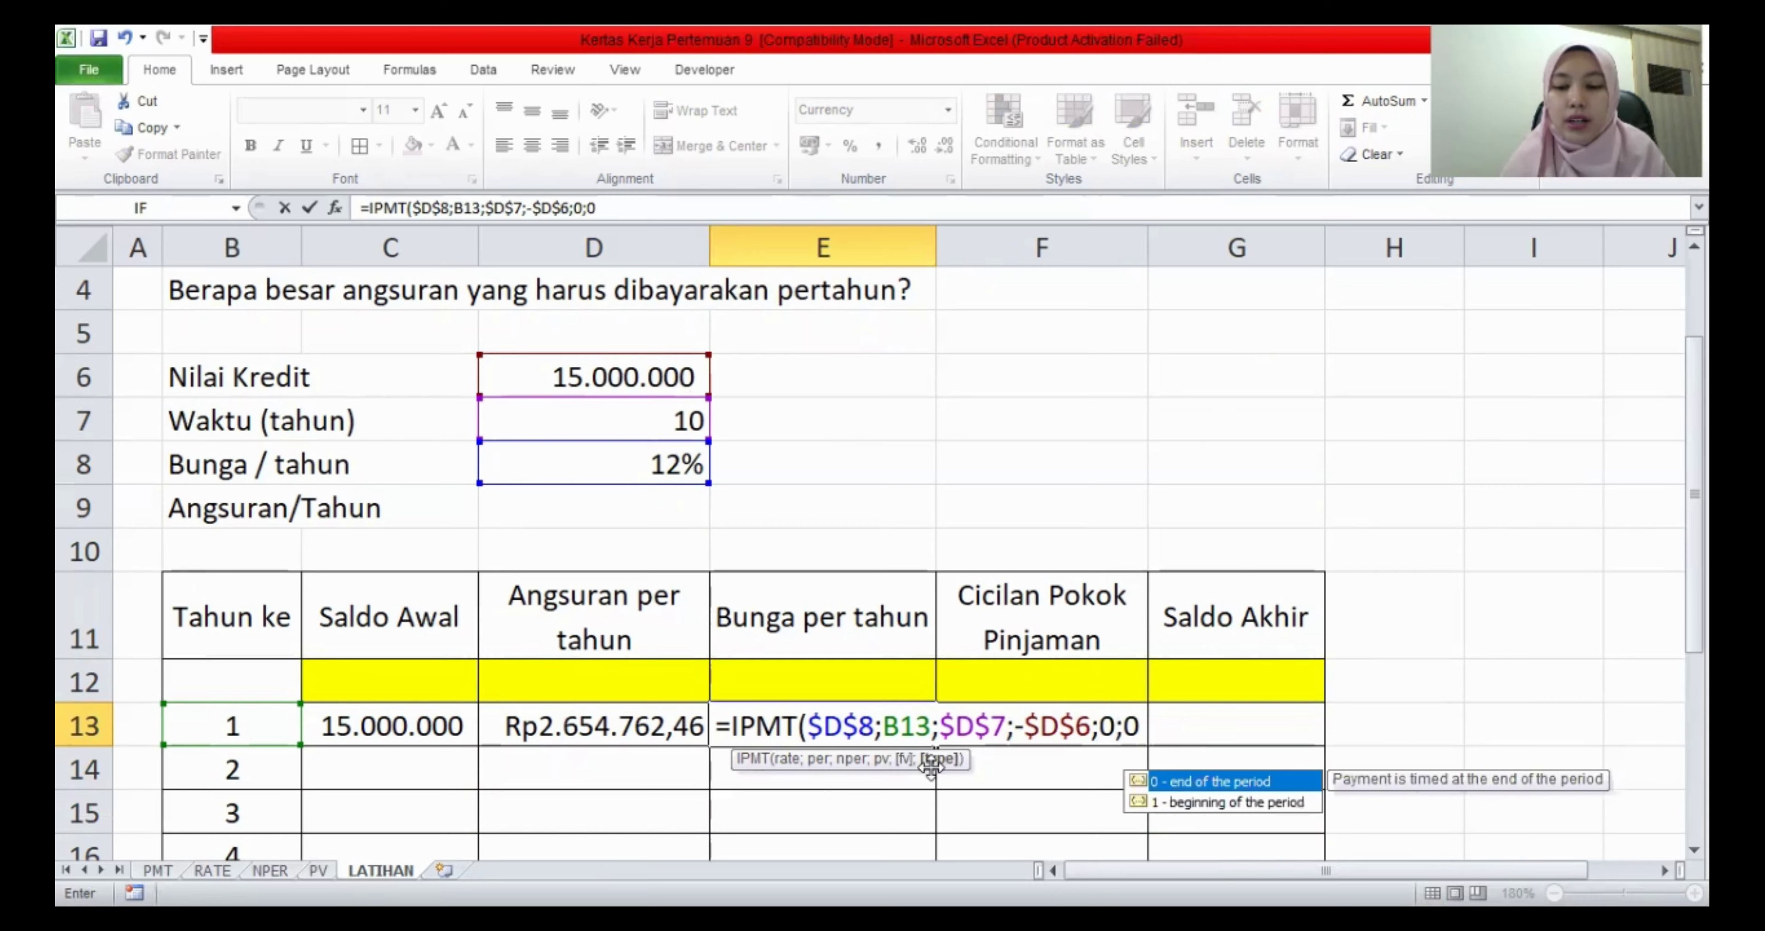
pyautogui.write(')')
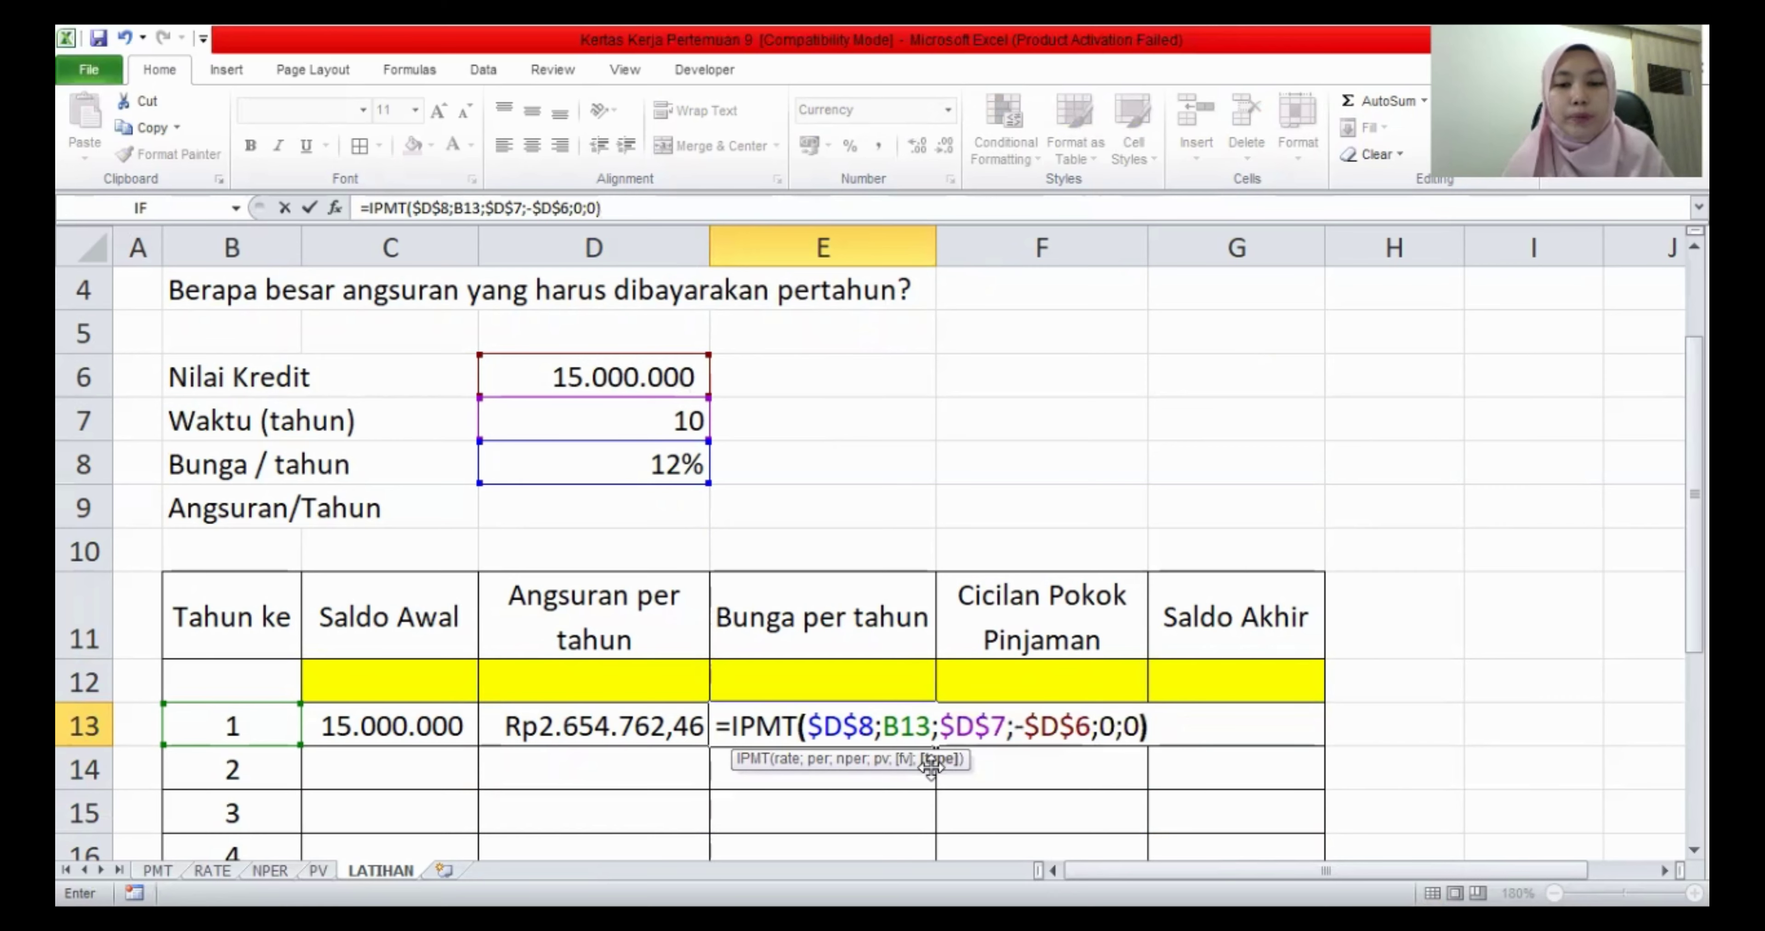
pyautogui.press('Return')
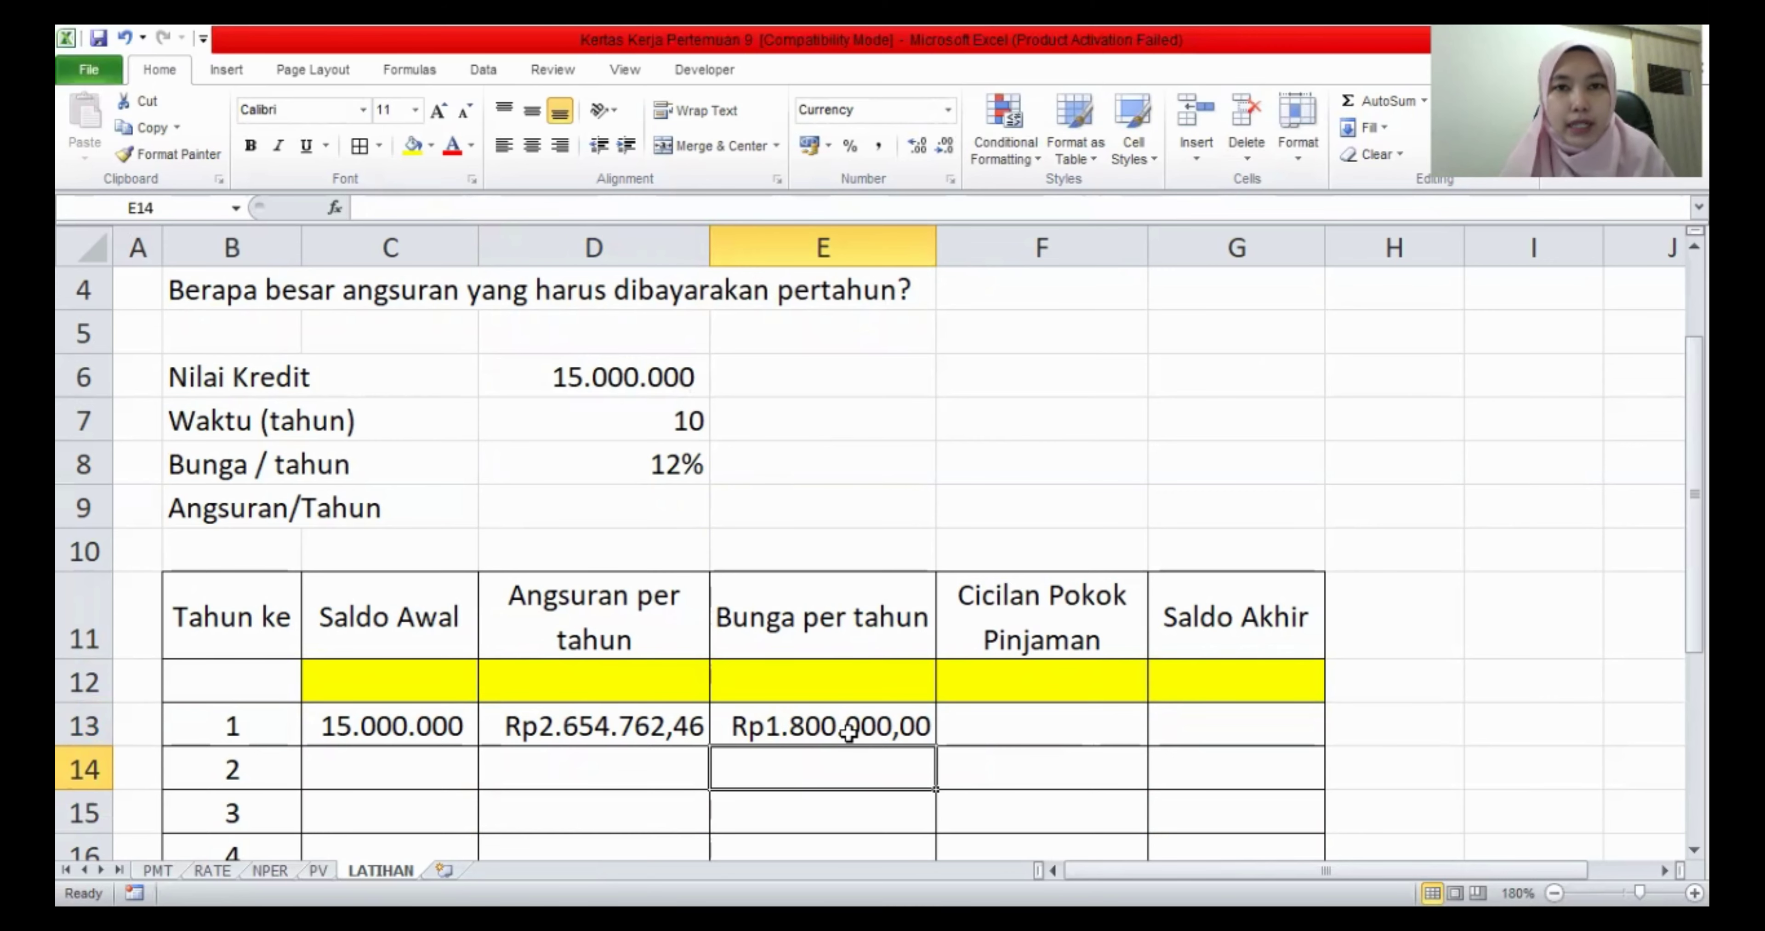
# - Begin a PPMT formula in F13 with $D$8 as the rate and B13 as the period
pyautogui.click(1014, 724)
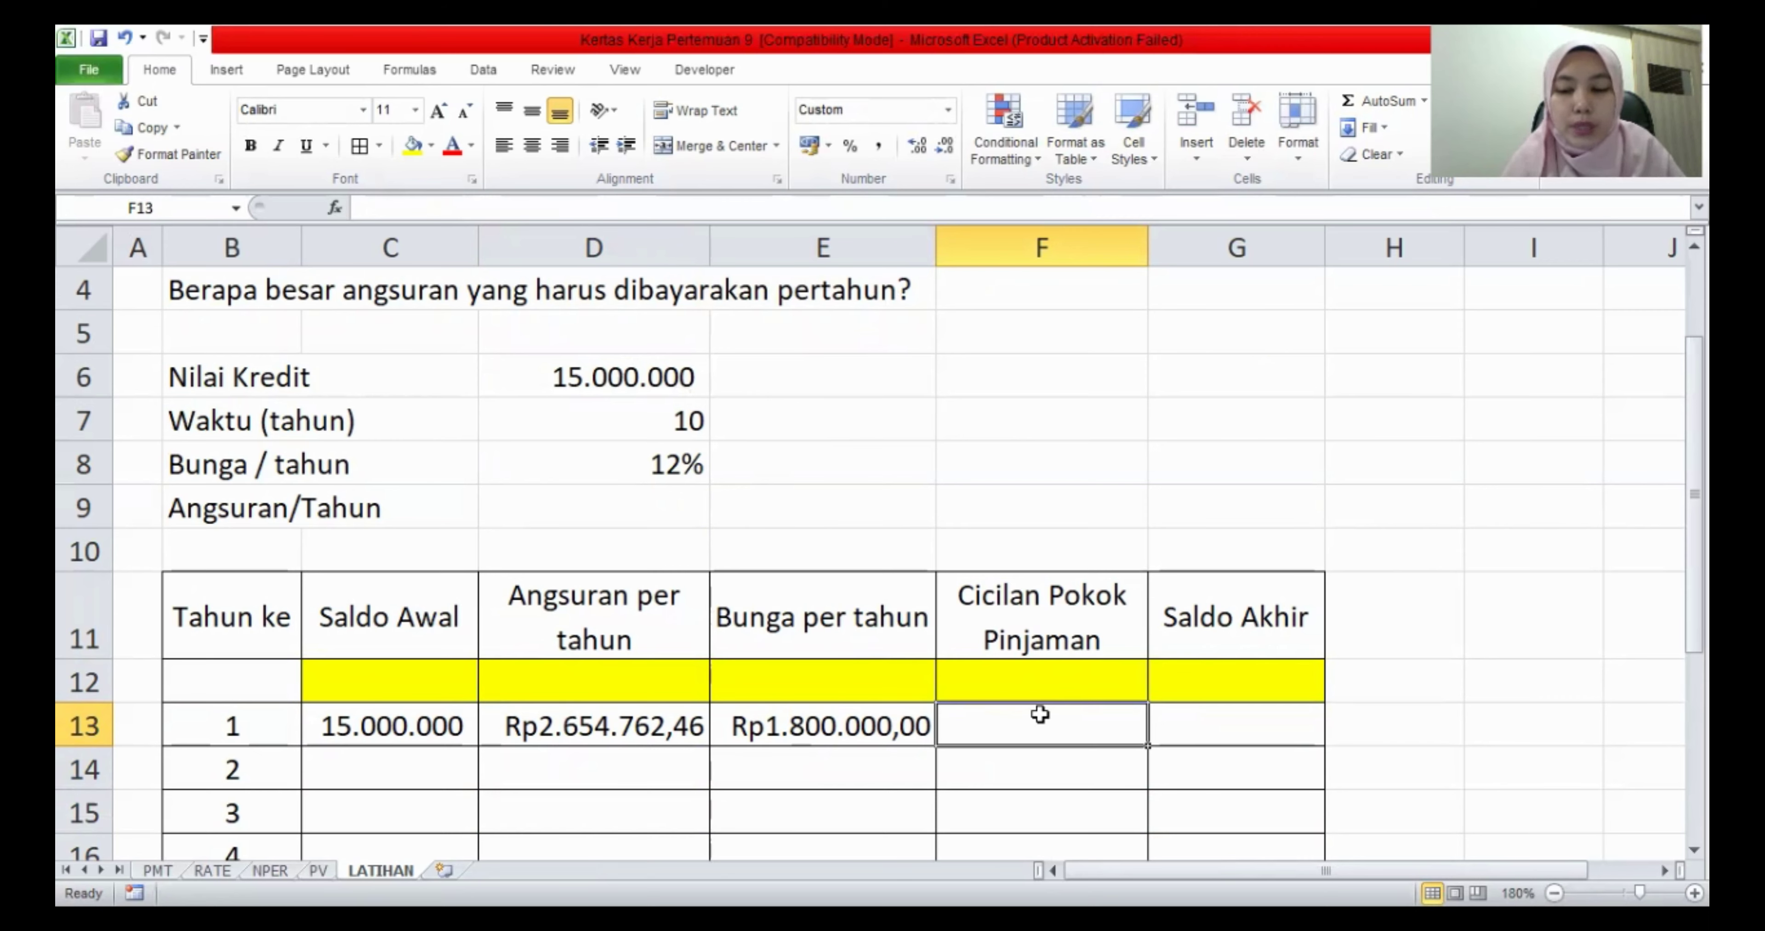
pyautogui.write('=P')
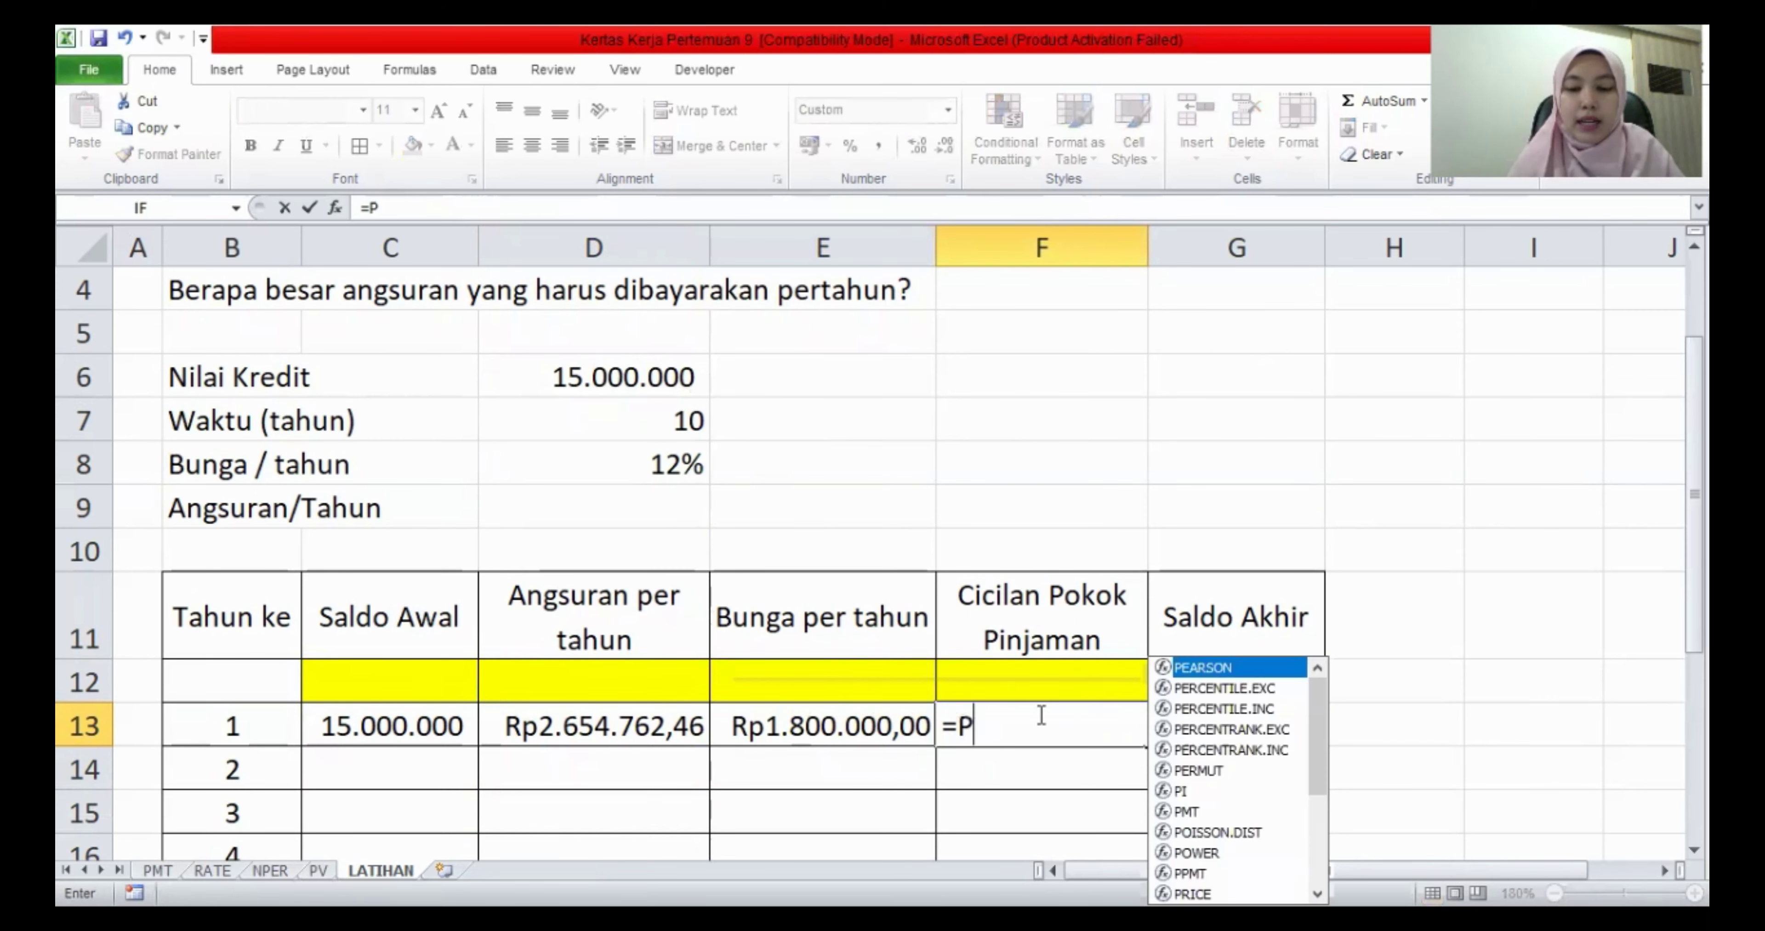
pyautogui.write('PMT(')
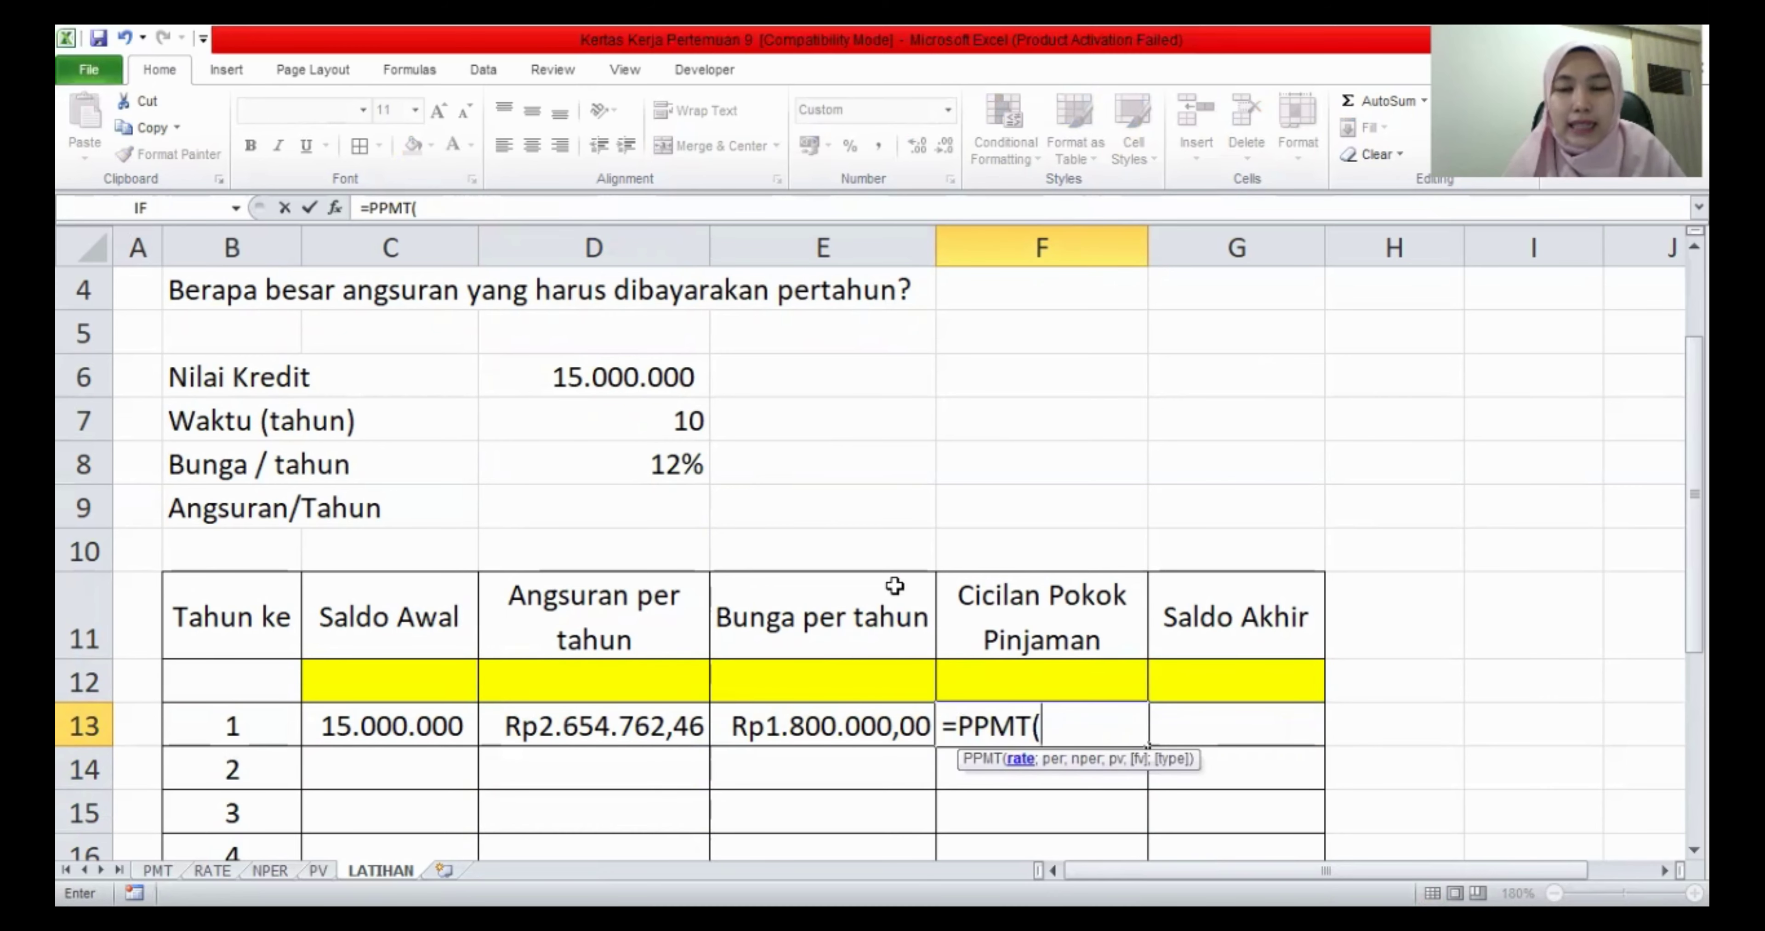
pyautogui.click(675, 465)
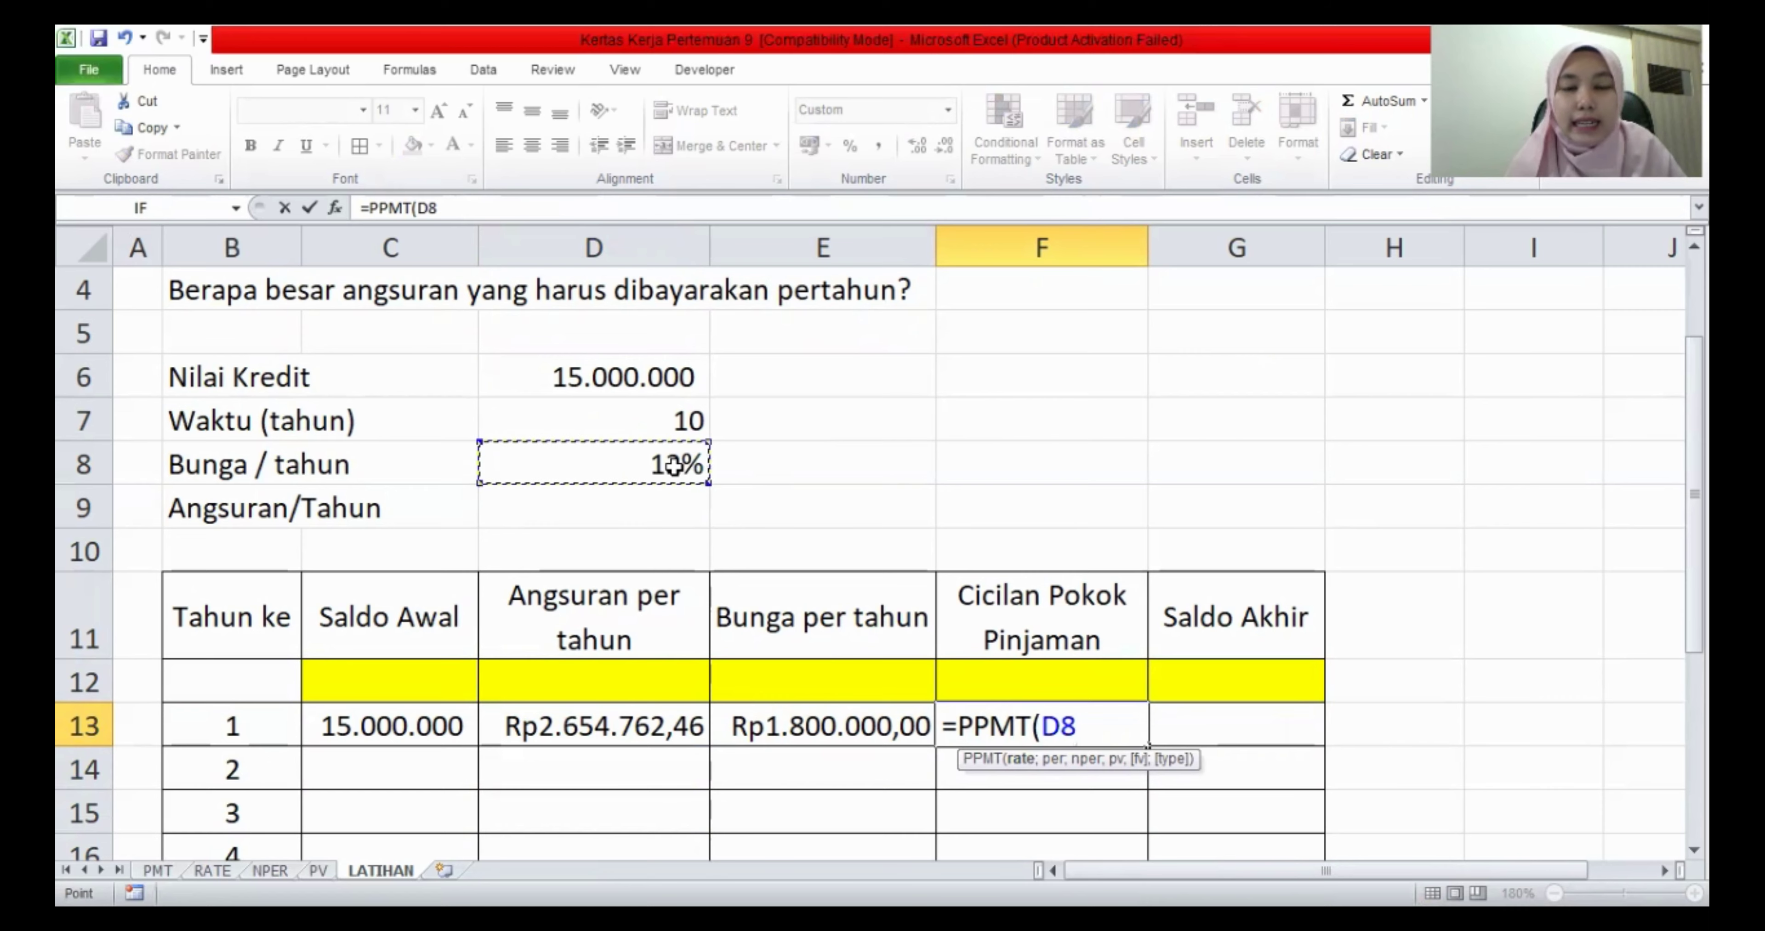
pyautogui.press('F4')
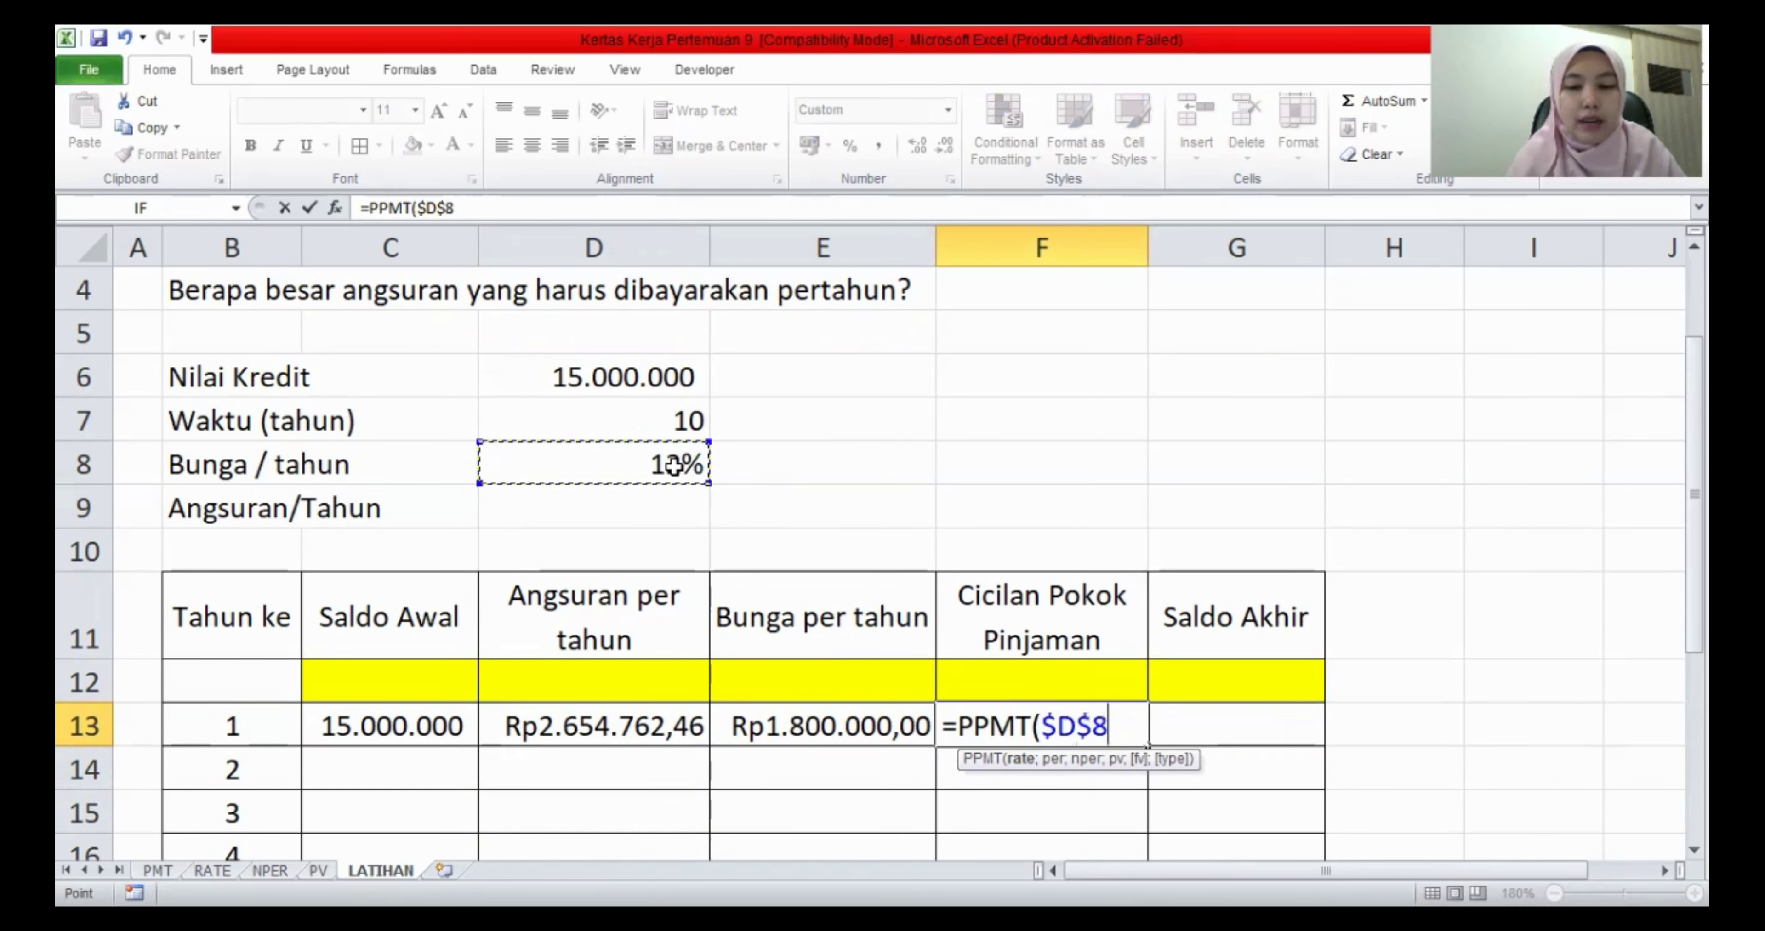
pyautogui.write(';')
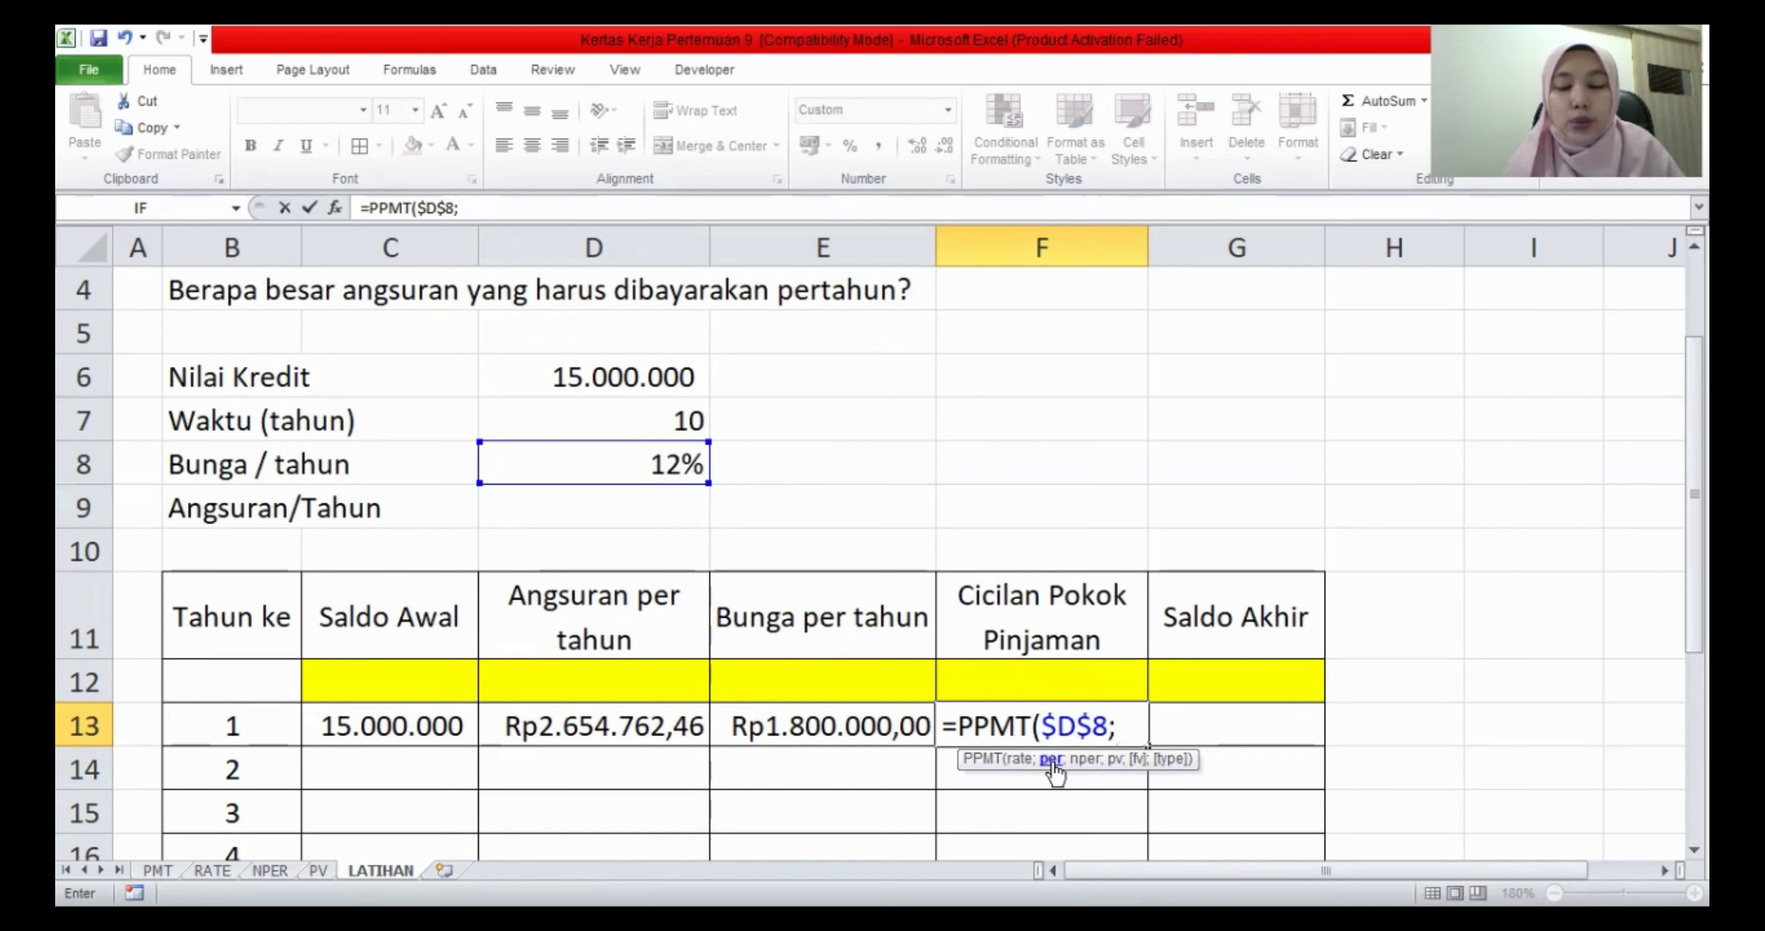
pyautogui.click(248, 719)
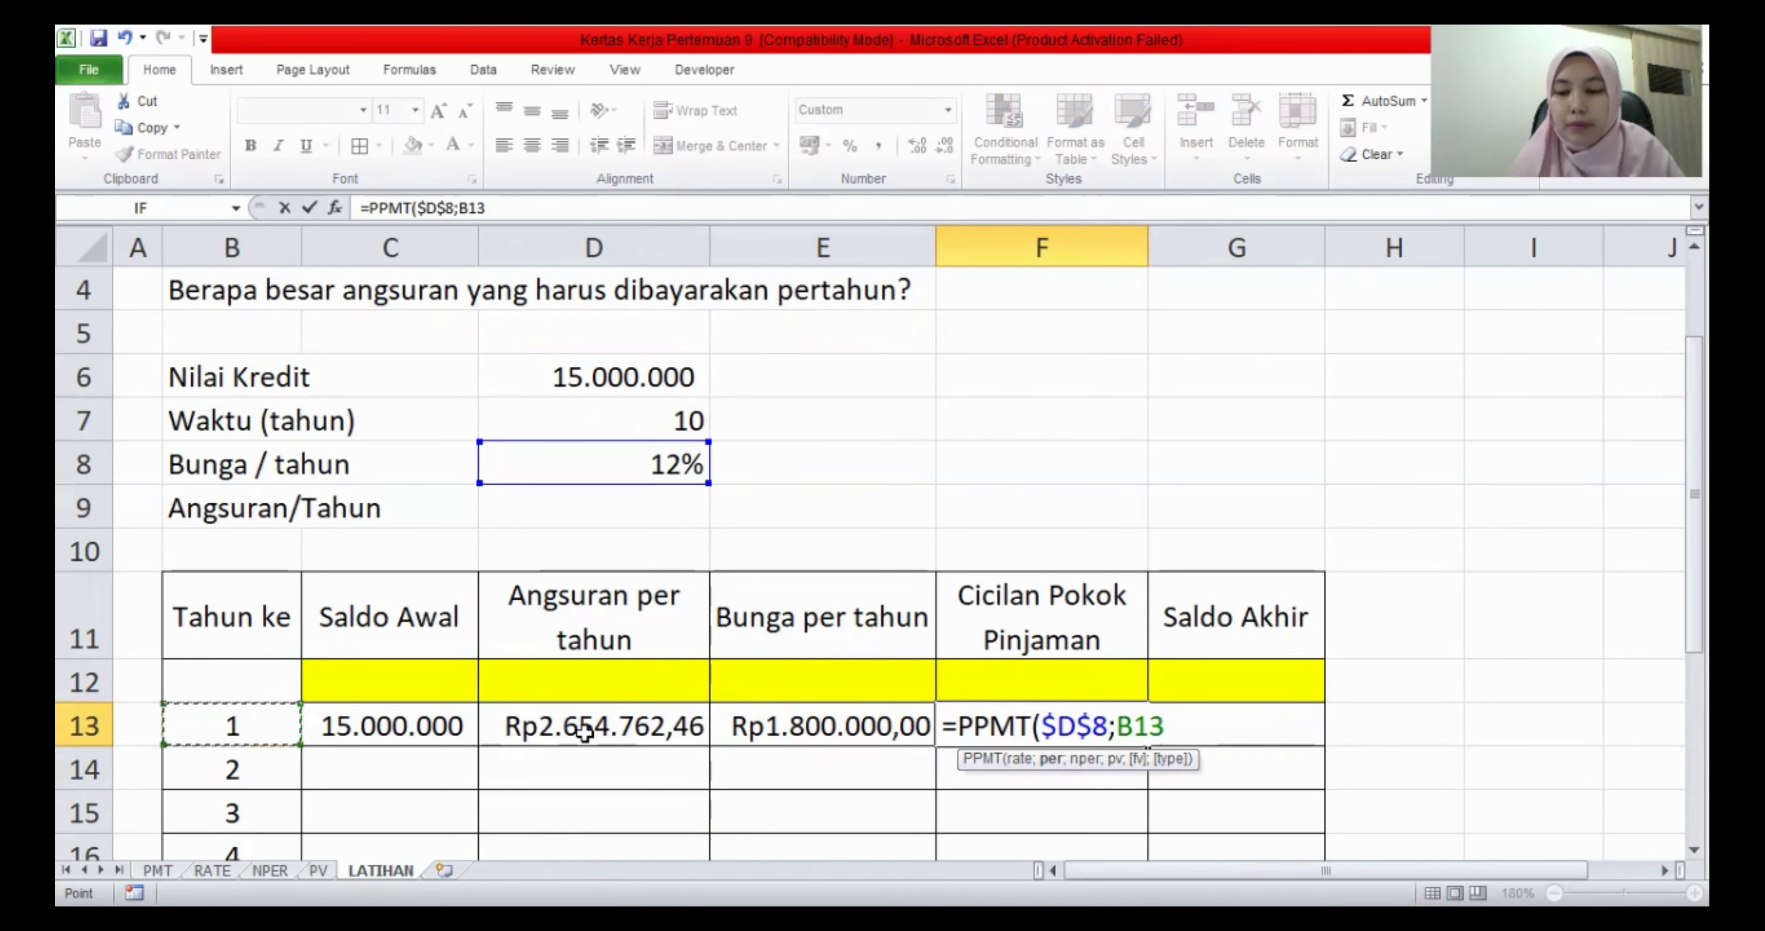
pyautogui.write(';')
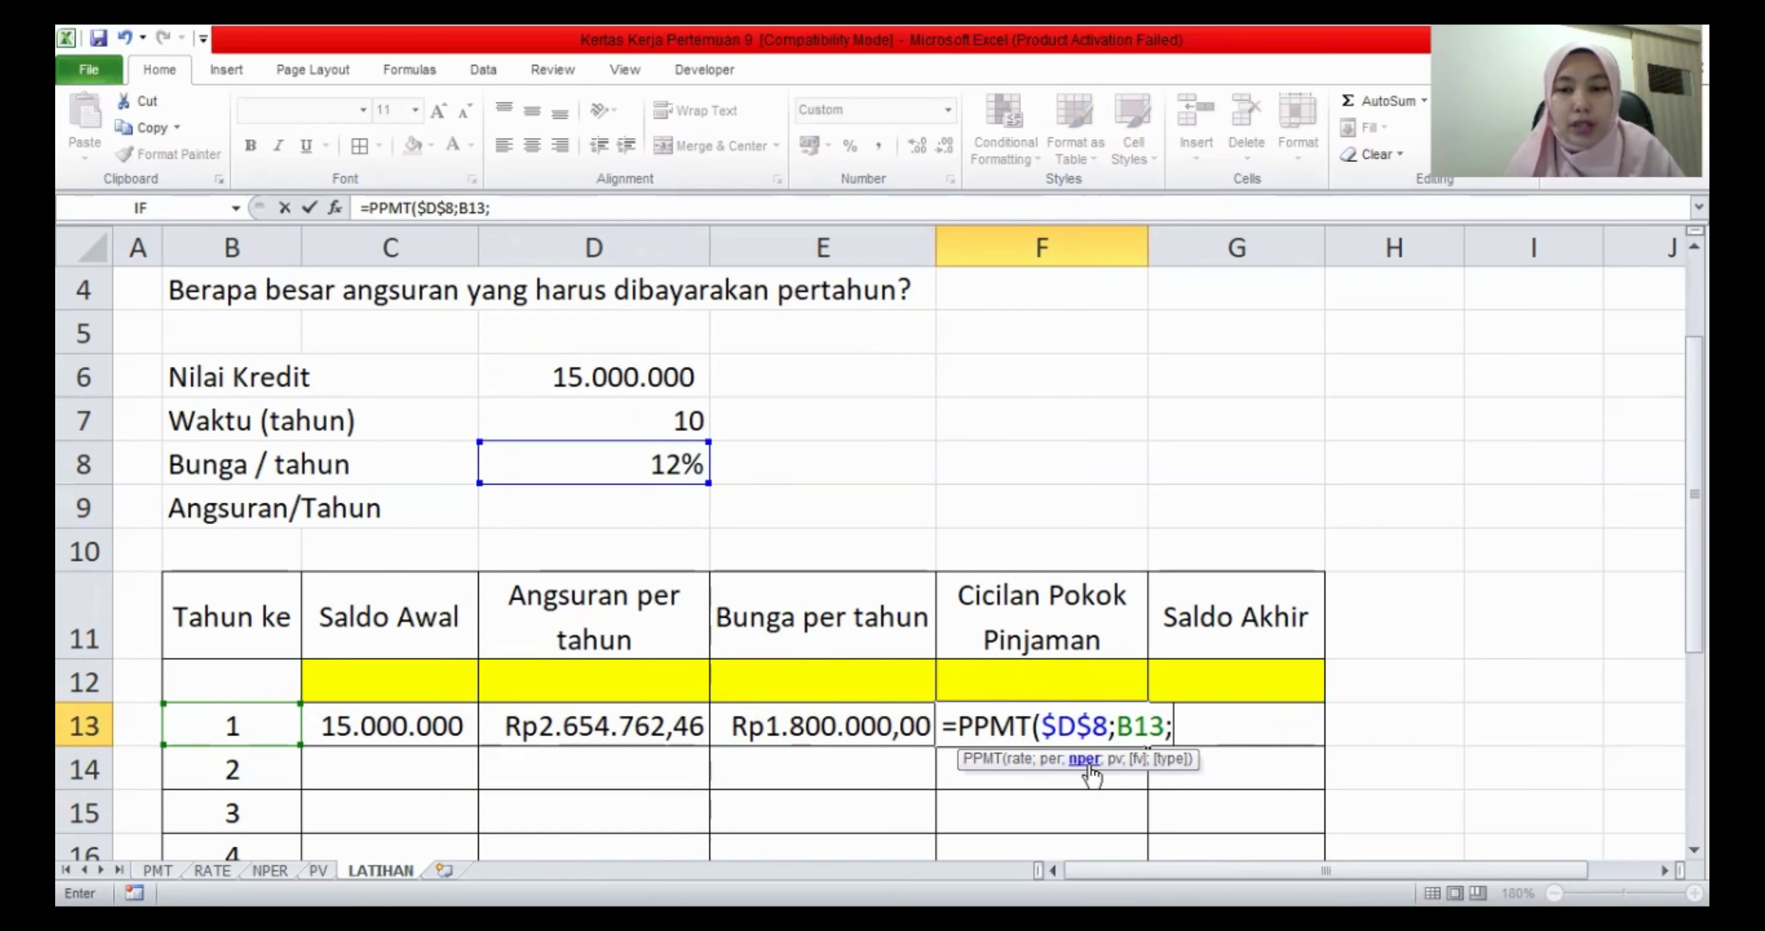
# - Complete the PPMT formula in F13 with $D$7 as number of periods, -$D$6 as present value, 0 as future value and 0 as type
pyautogui.click(652, 421)
pyautogui.press('F4')
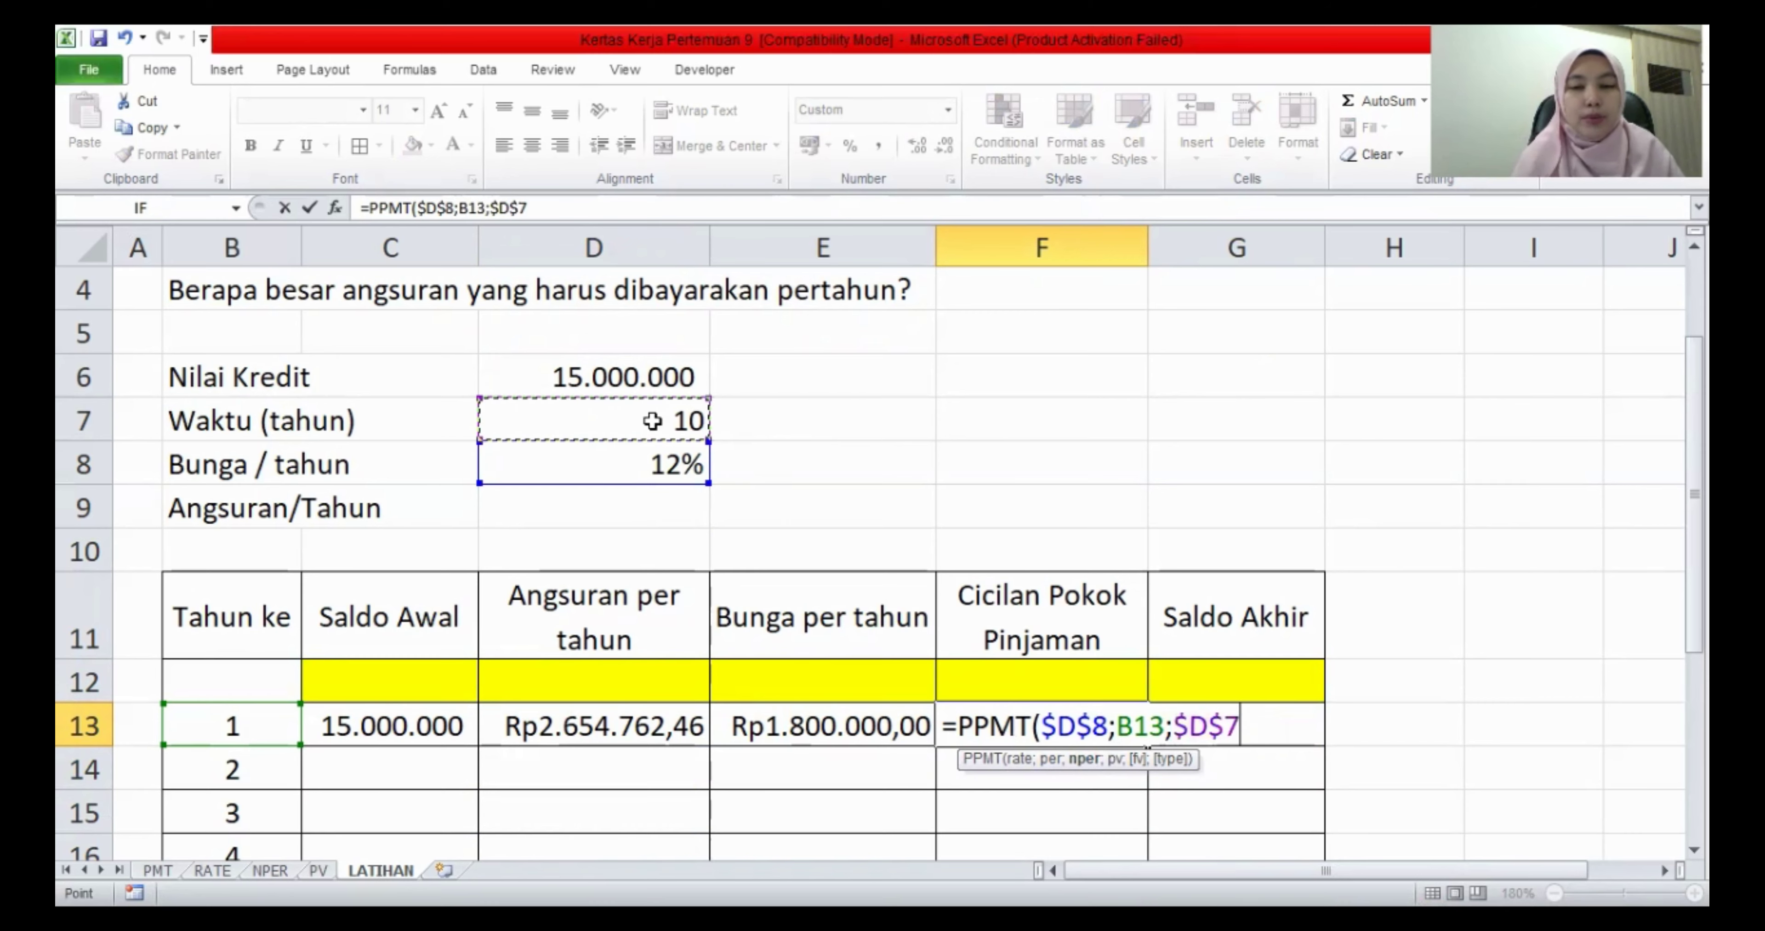
pyautogui.write(';')
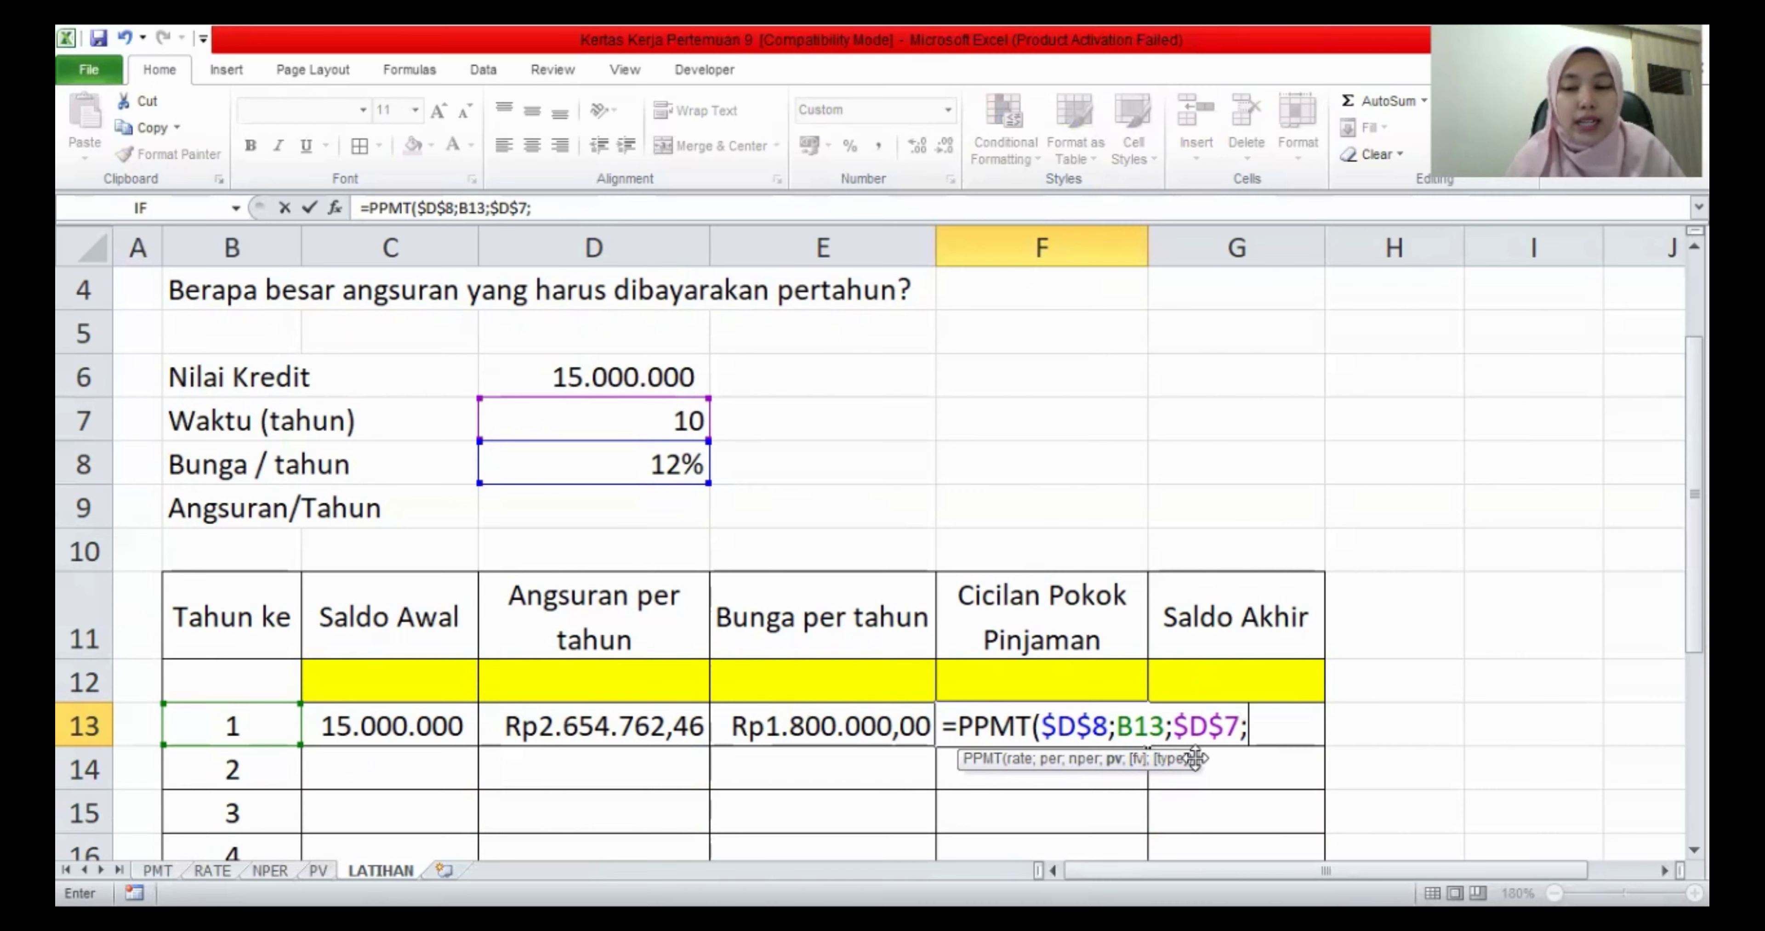
pyautogui.write('-')
pyautogui.click(626, 372)
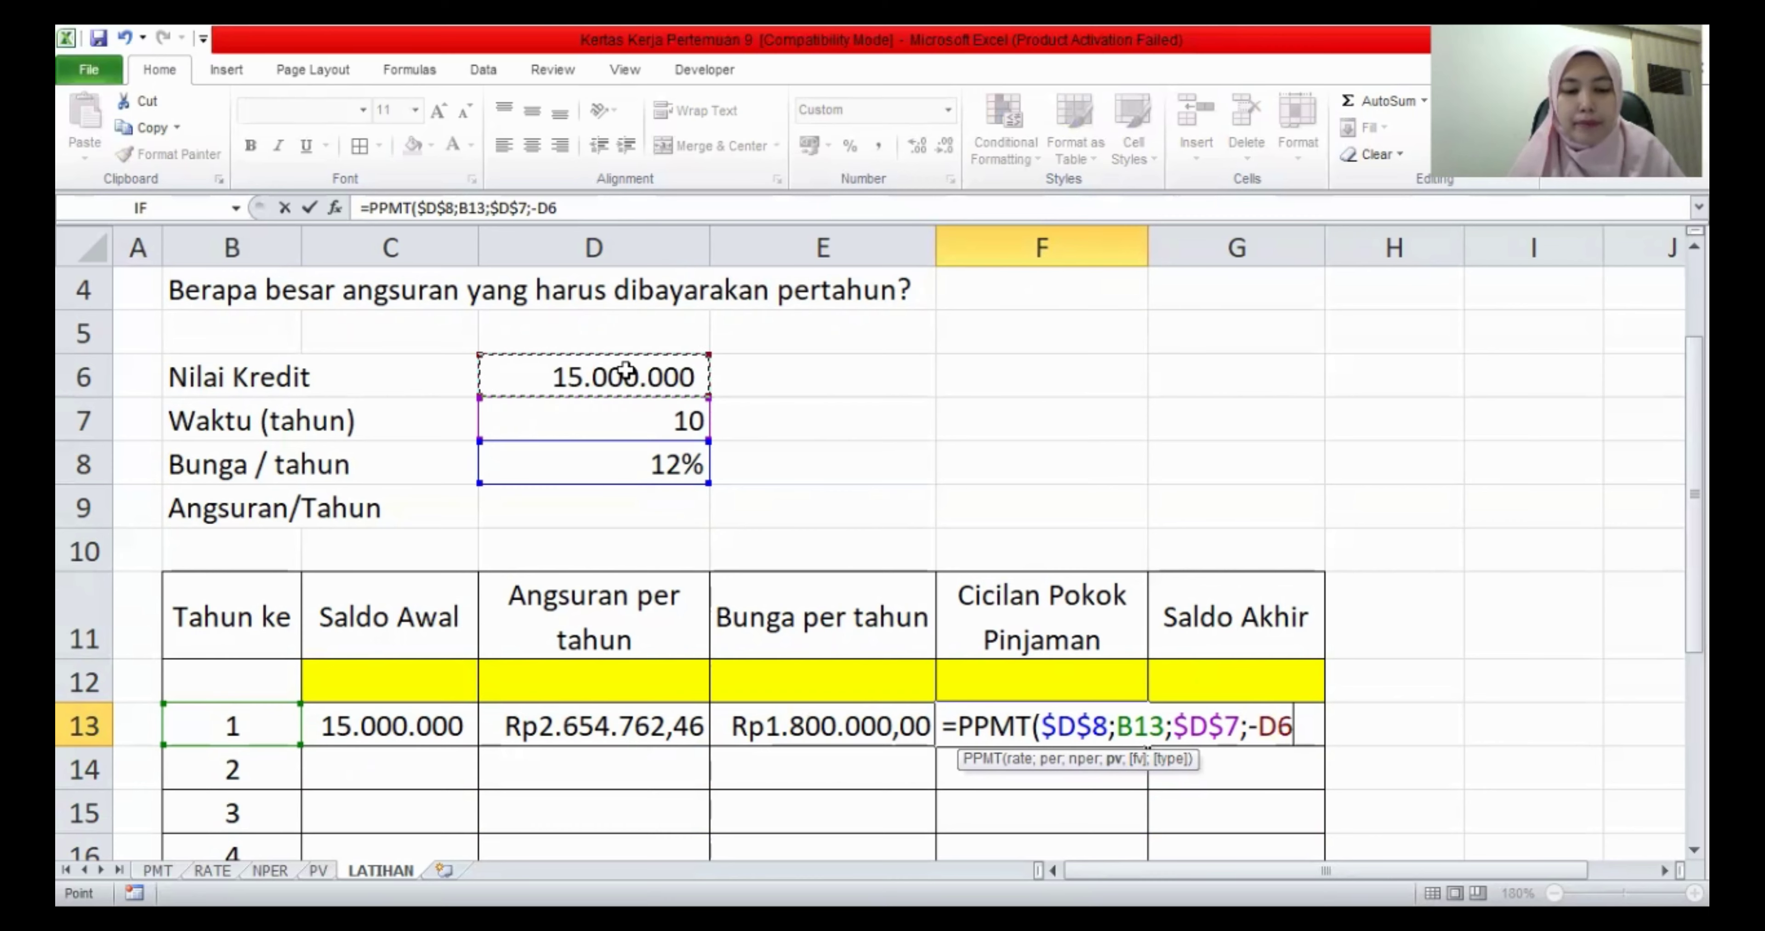
pyautogui.press('F4')
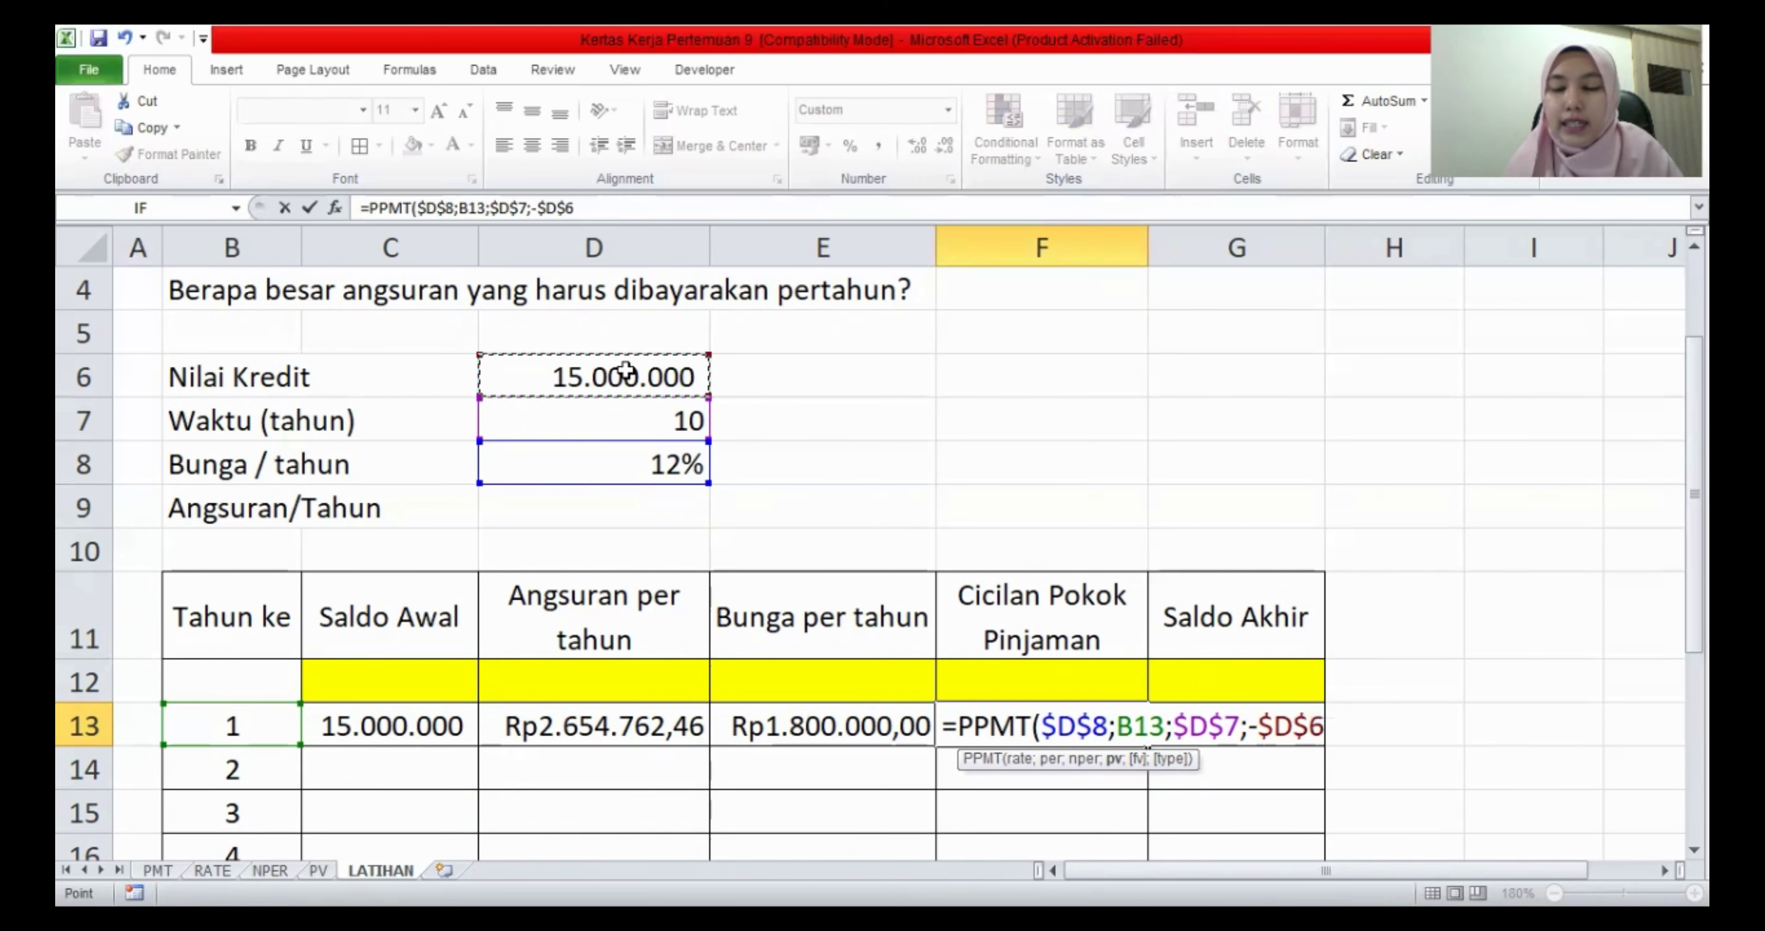
pyautogui.write(';')
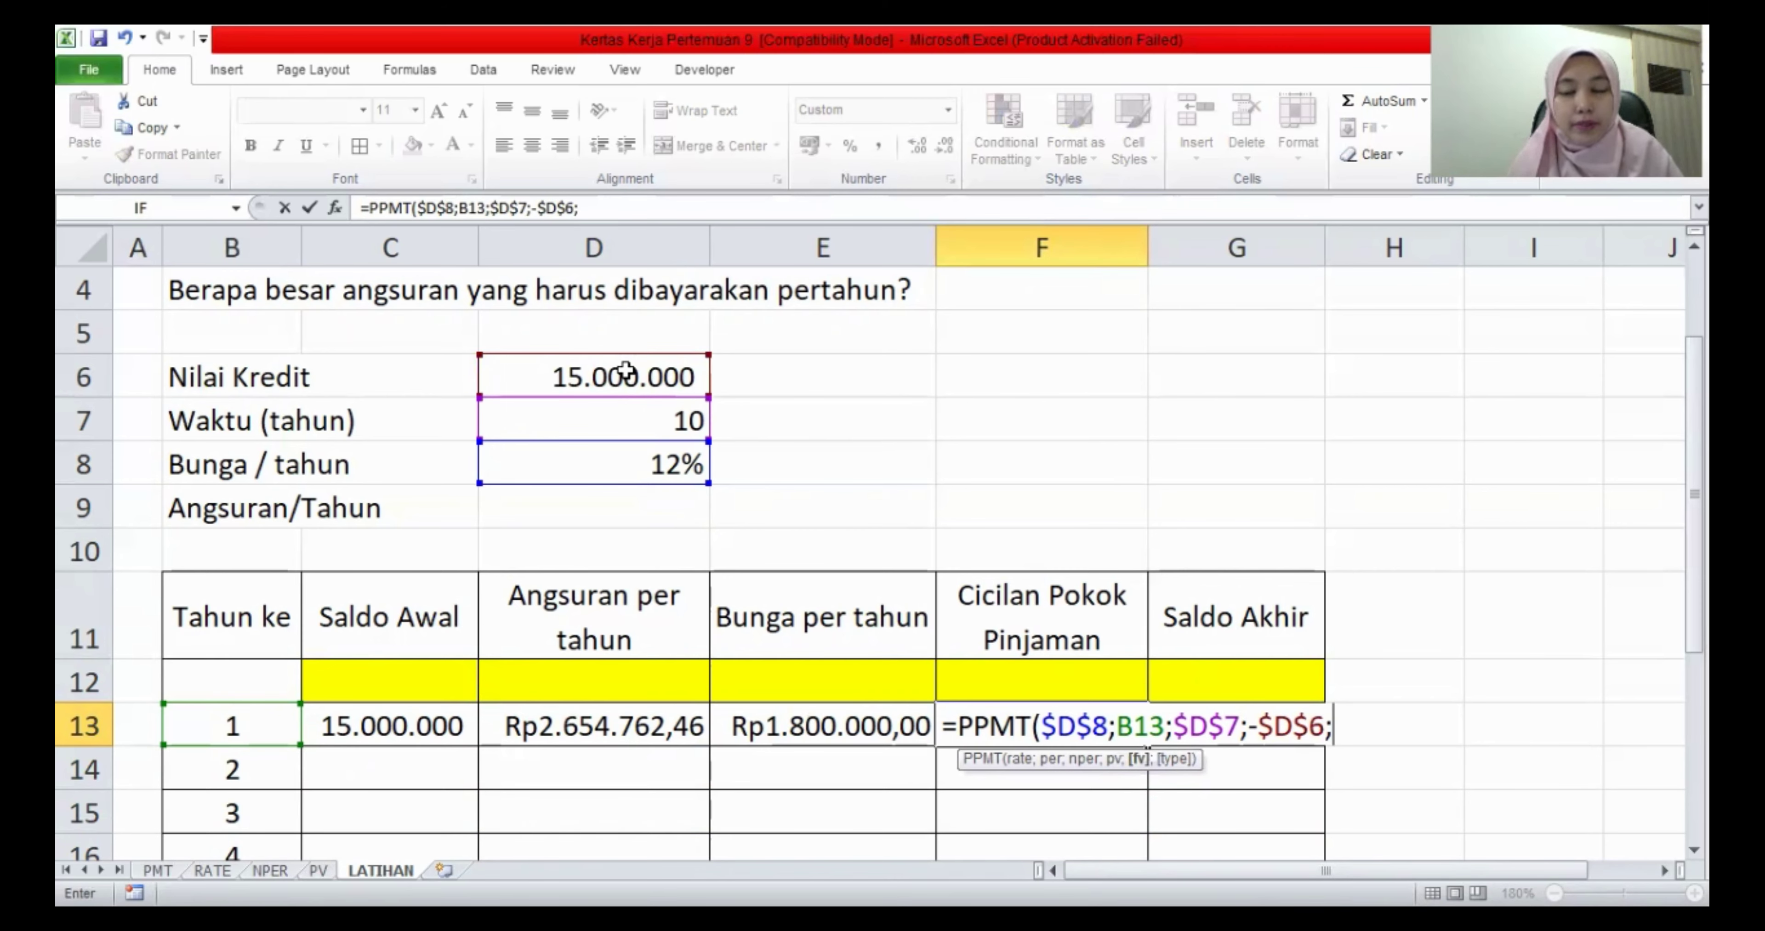
pyautogui.write('0')
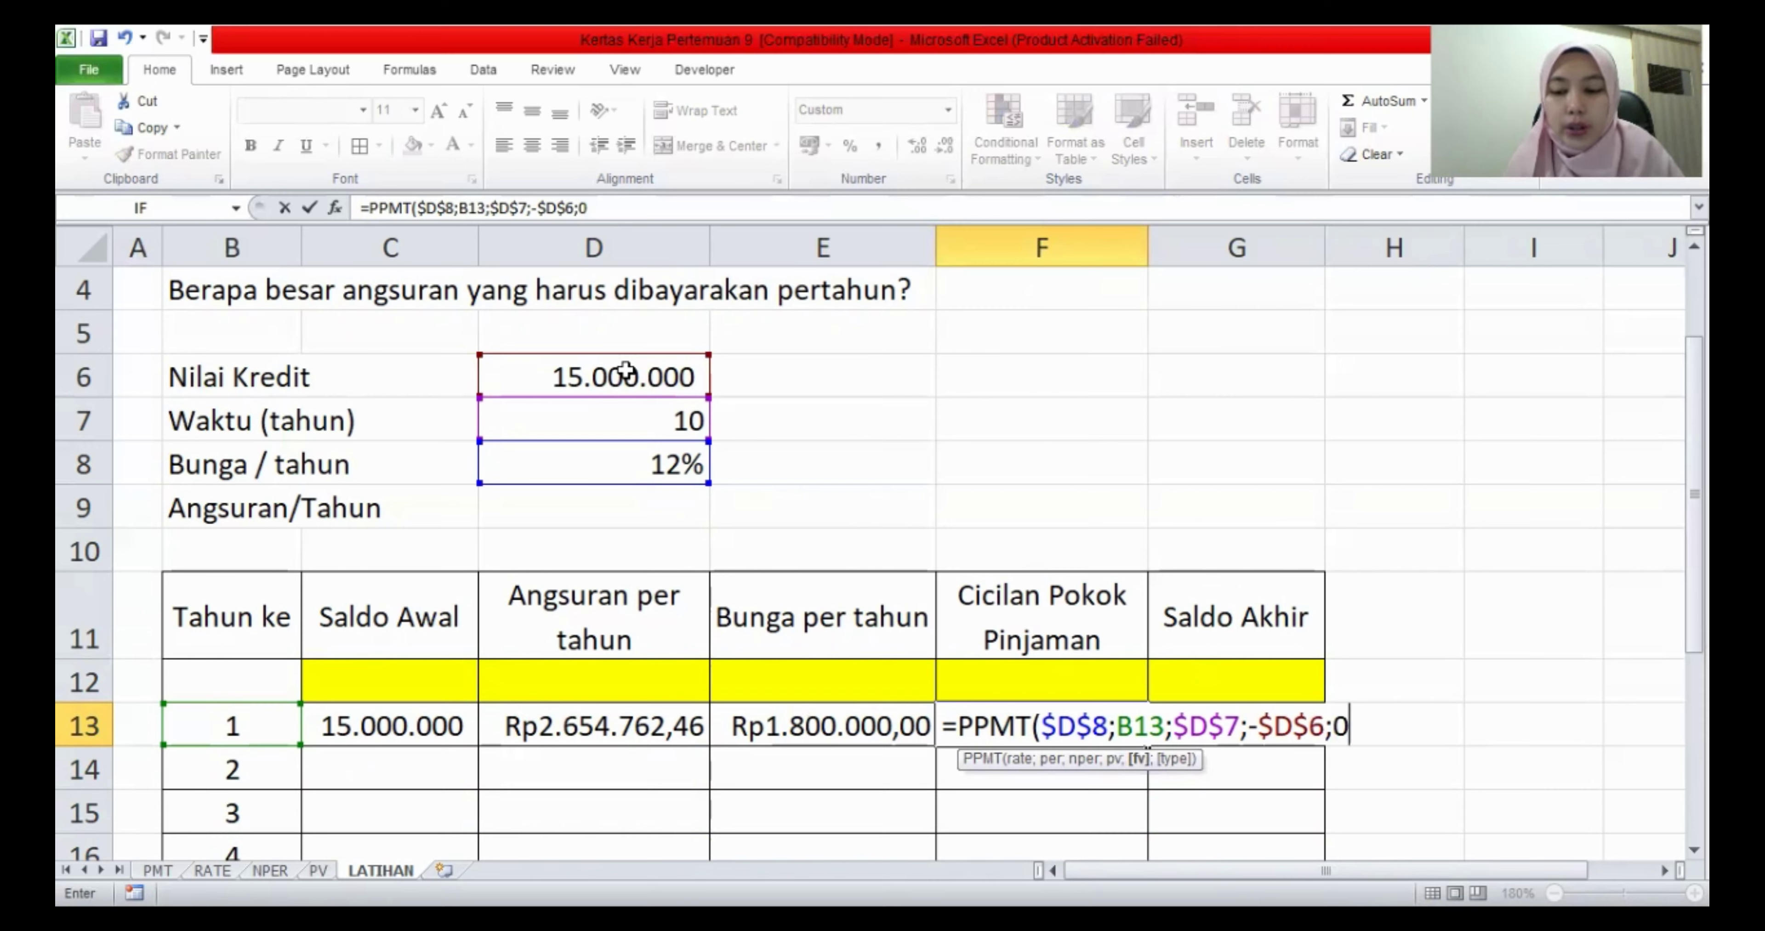
pyautogui.write(';0)')
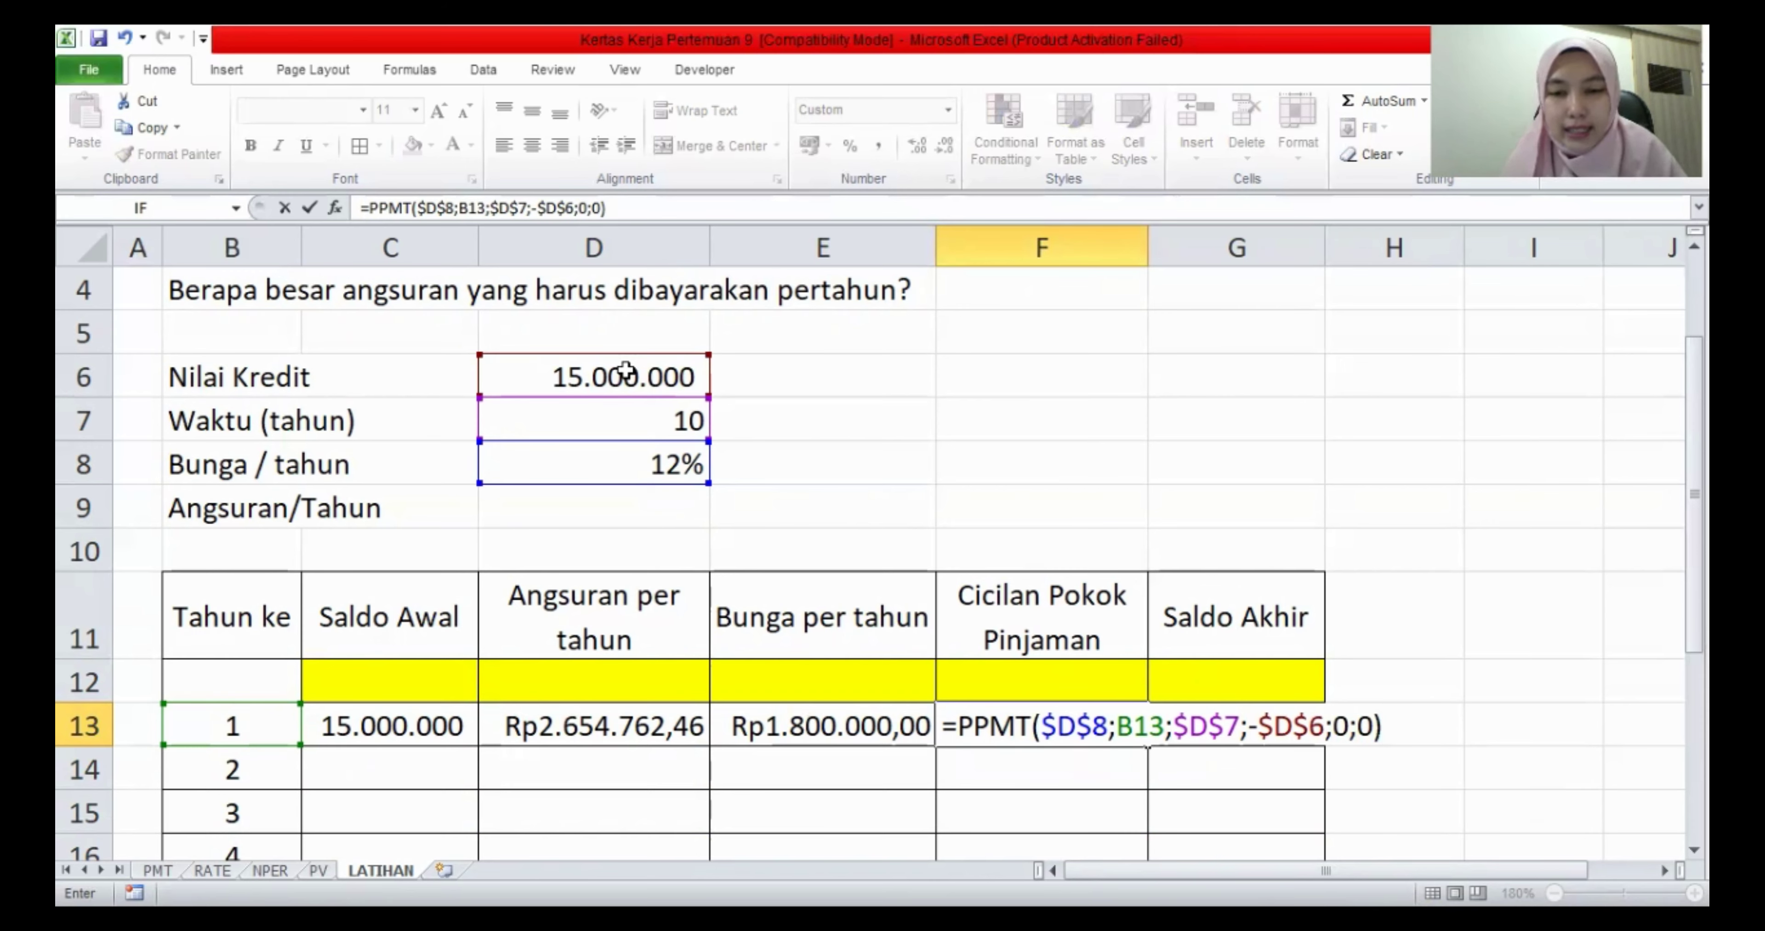
pyautogui.press('Return')
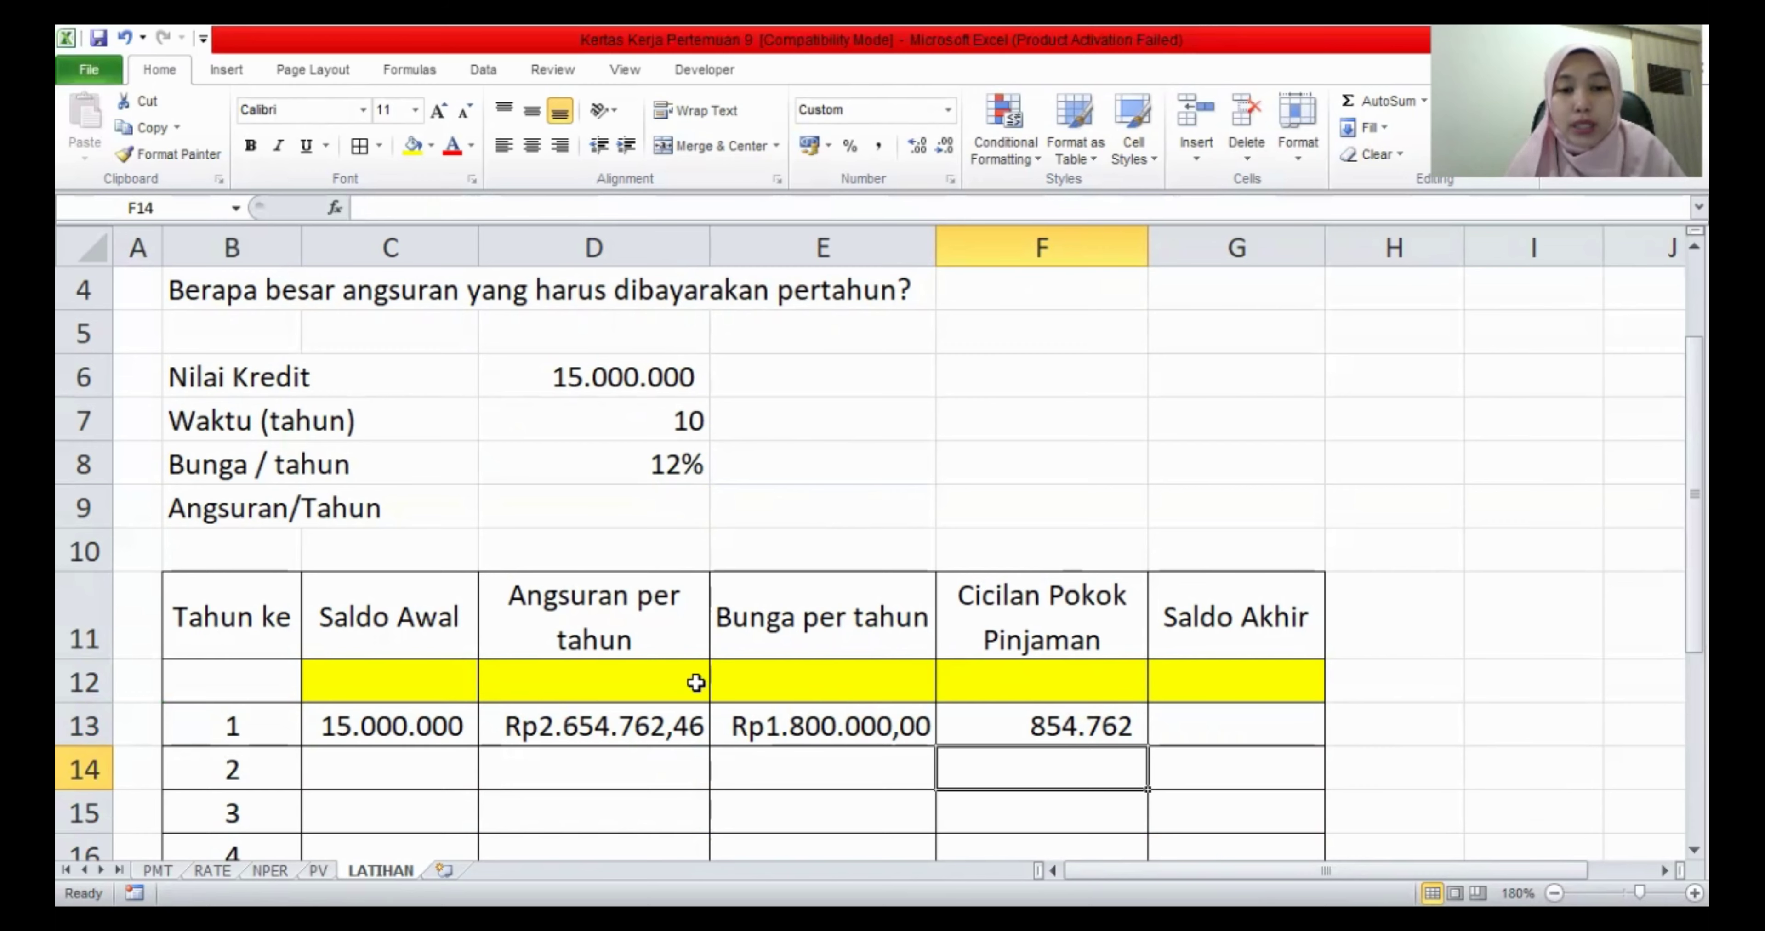
# - Check interest plus principal against the instalment in D13 with =E13+F13 in H13, and clear H13 again
pyautogui.click(1372, 726)
pyautogui.write('=')
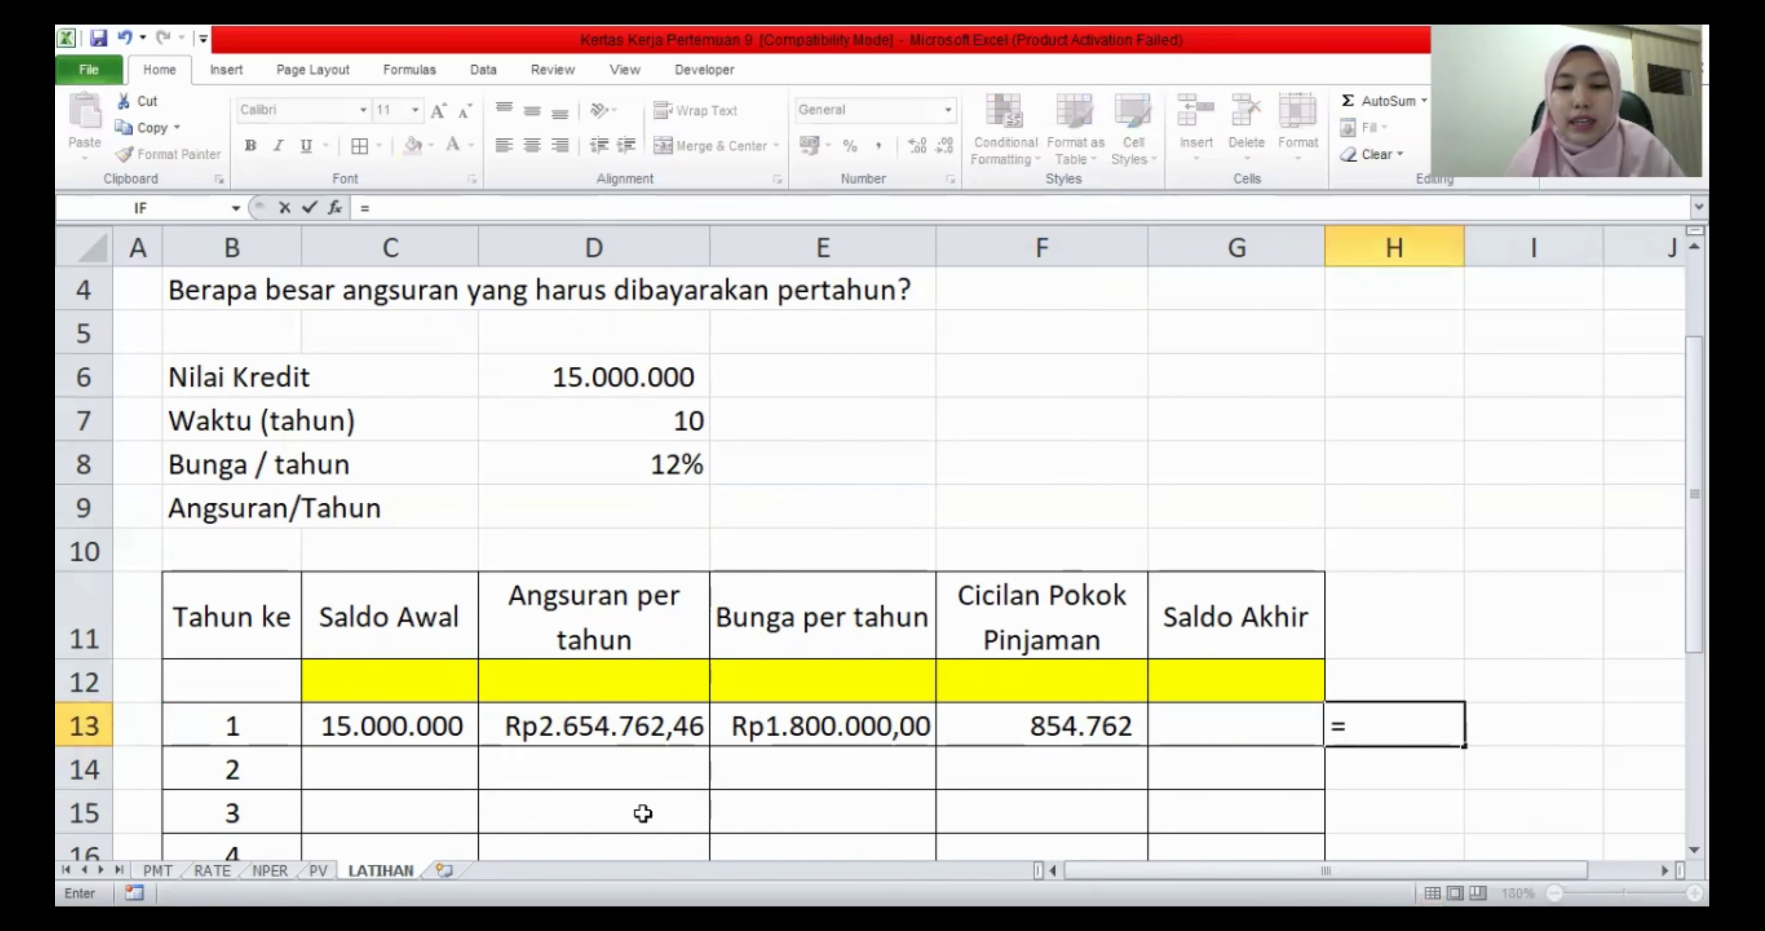
pyautogui.click(832, 724)
pyautogui.write('+')
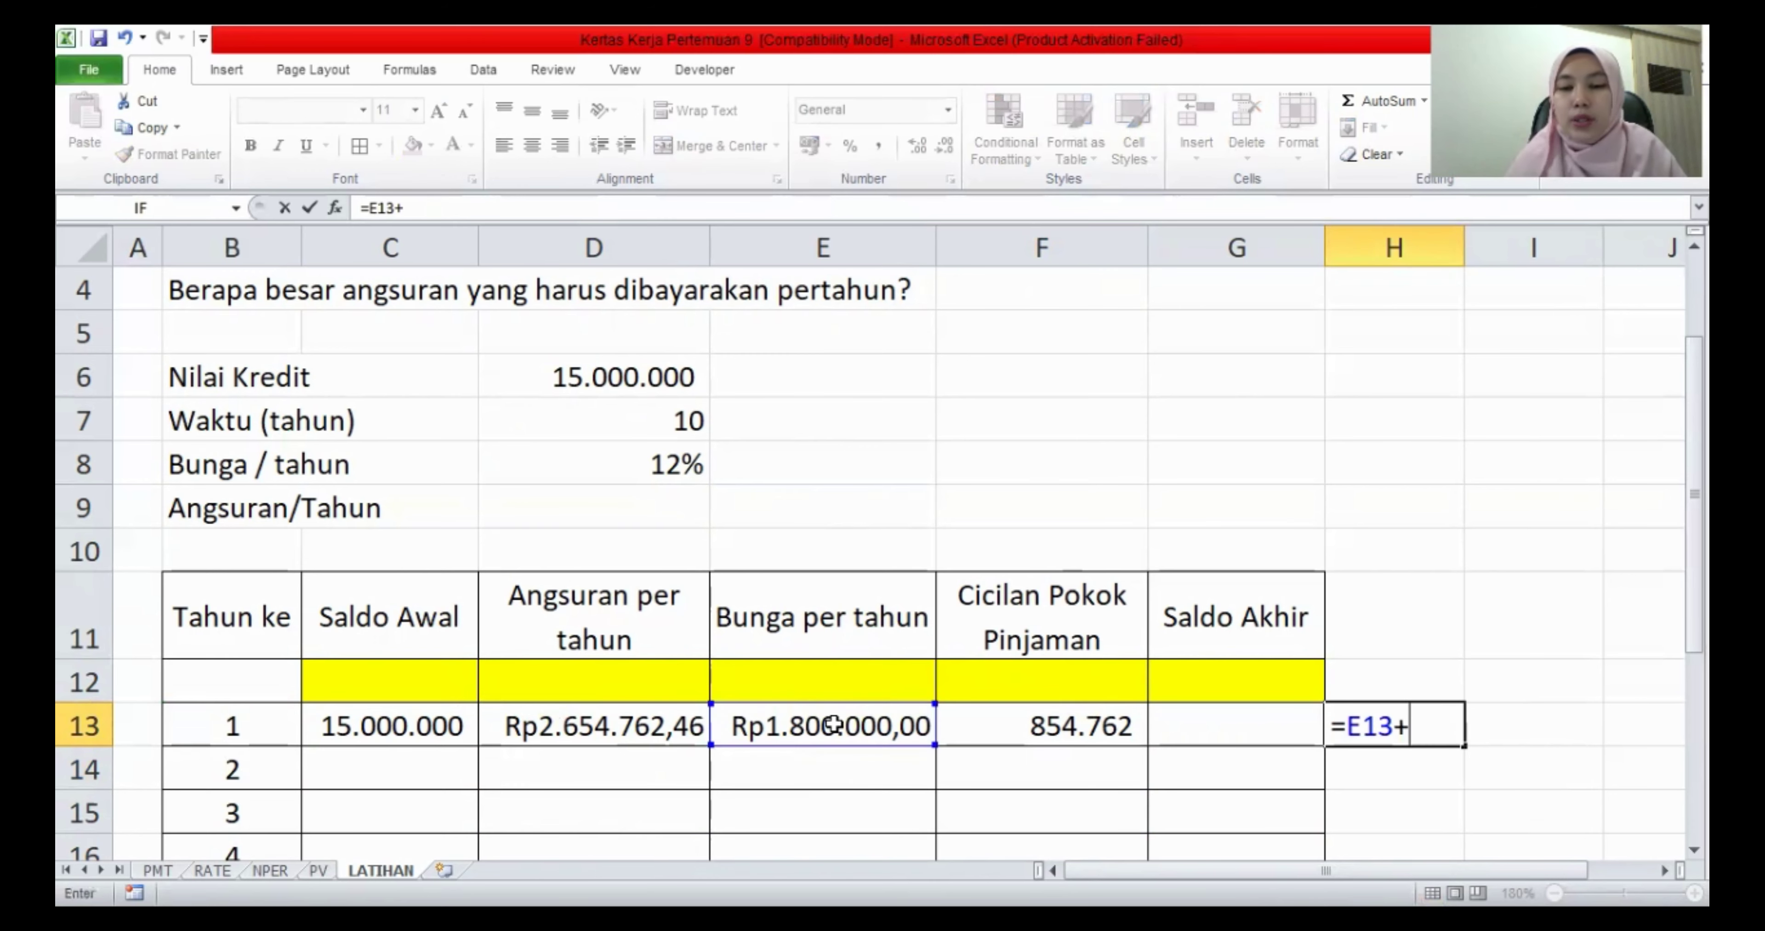
pyautogui.click(1096, 726)
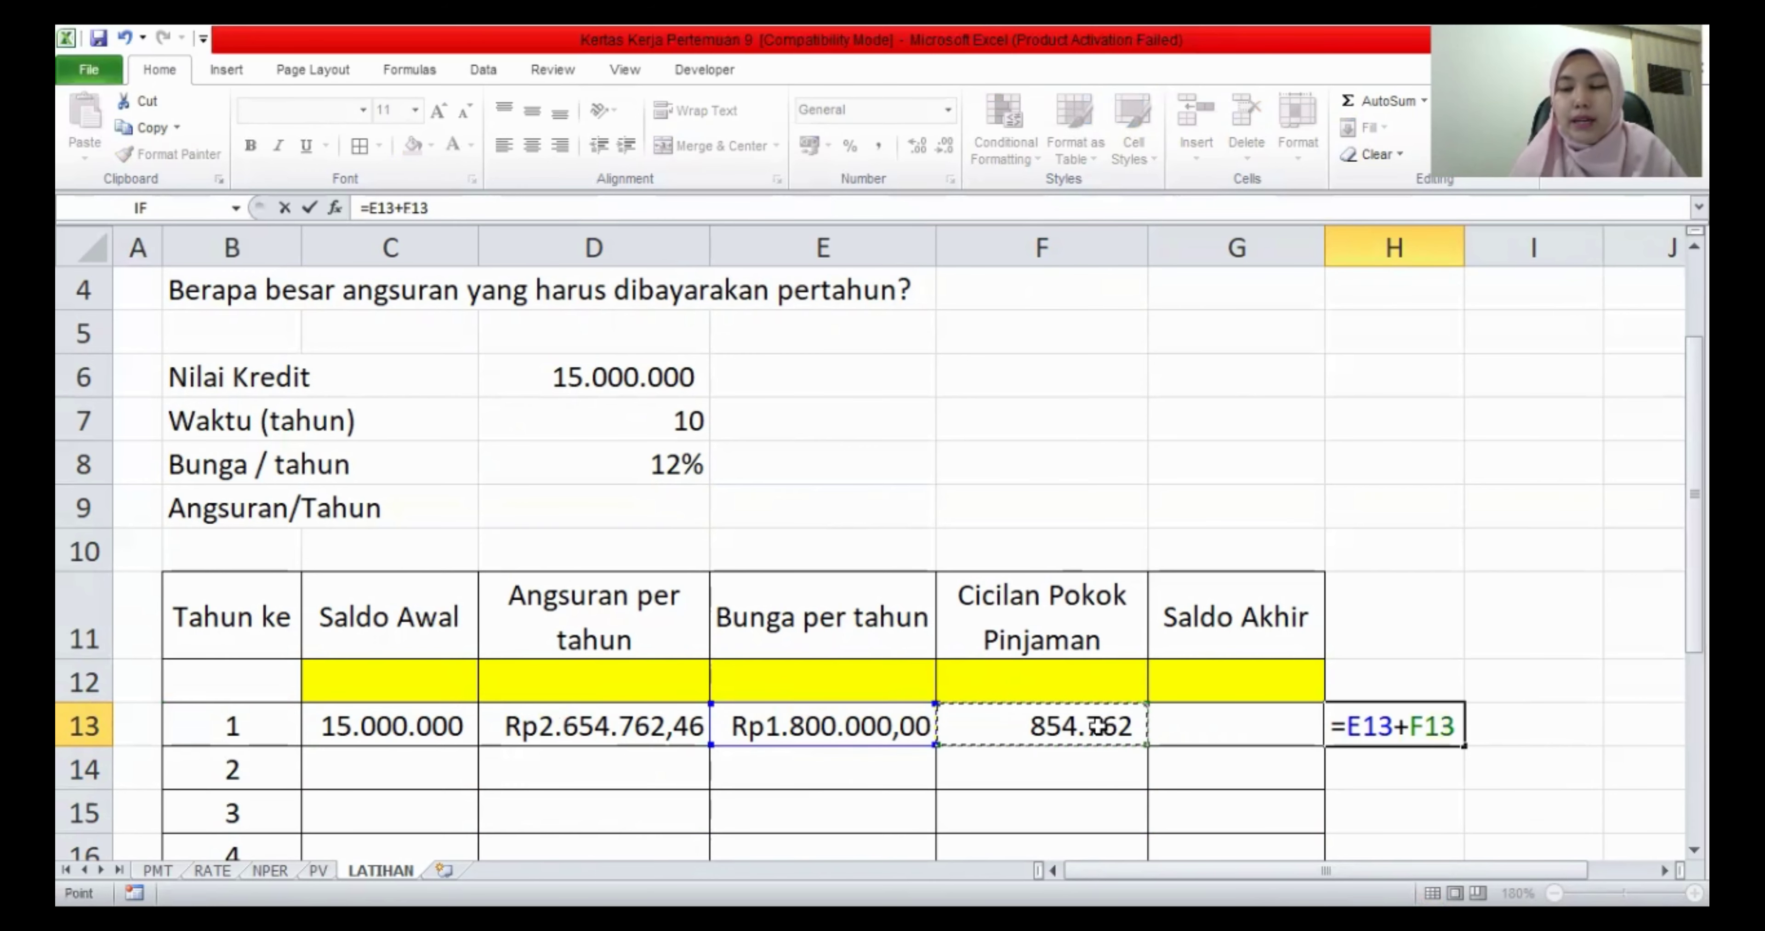
pyautogui.press('Return')
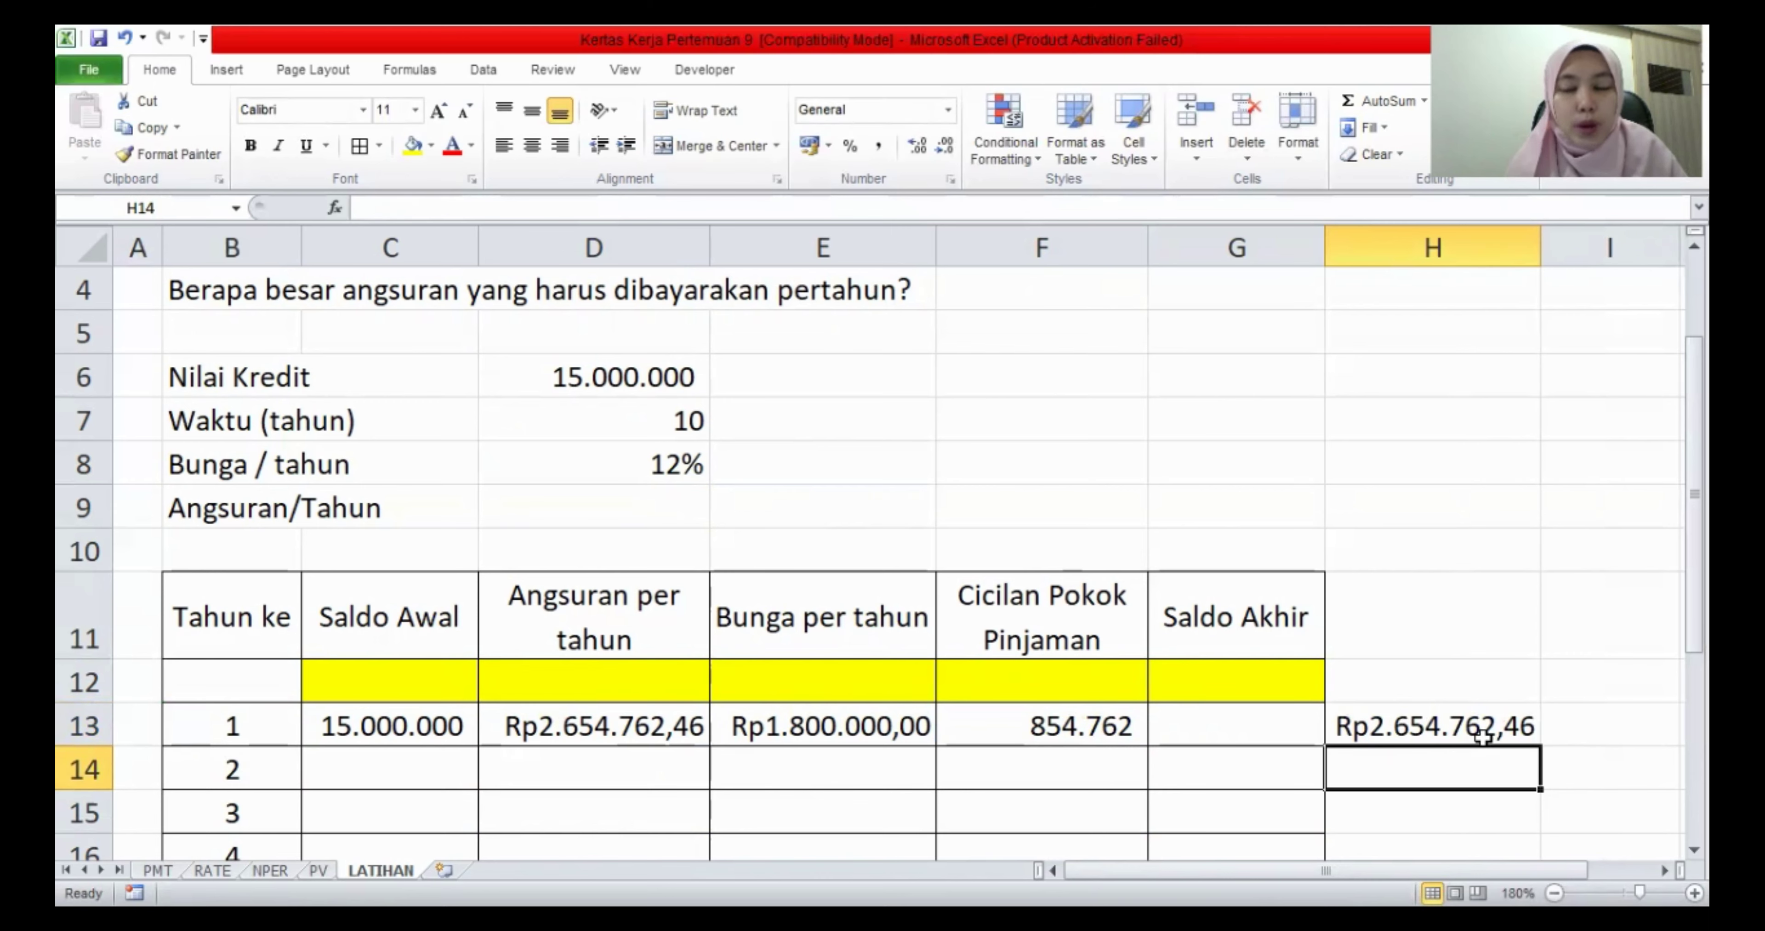
pyautogui.click(554, 722)
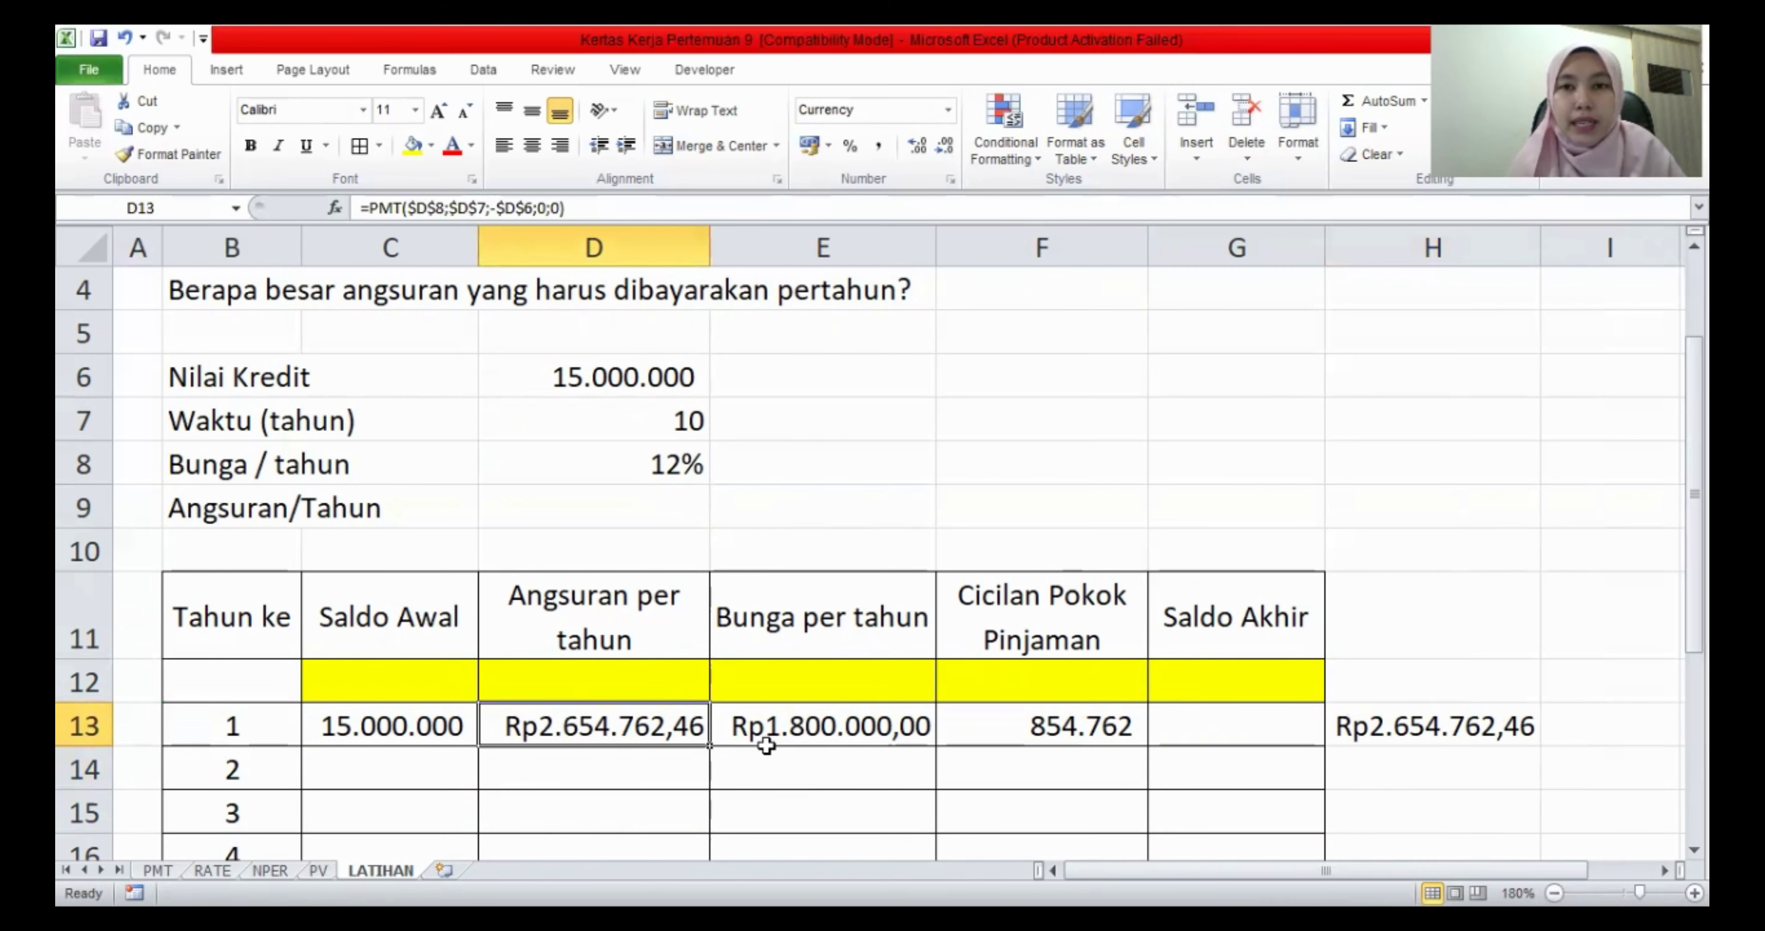
pyautogui.click(1368, 726)
pyautogui.press('Delete')
# - Calculate the first year's Saldo Akhir in G13 with the formula =C13-F13
pyautogui.click(1260, 711)
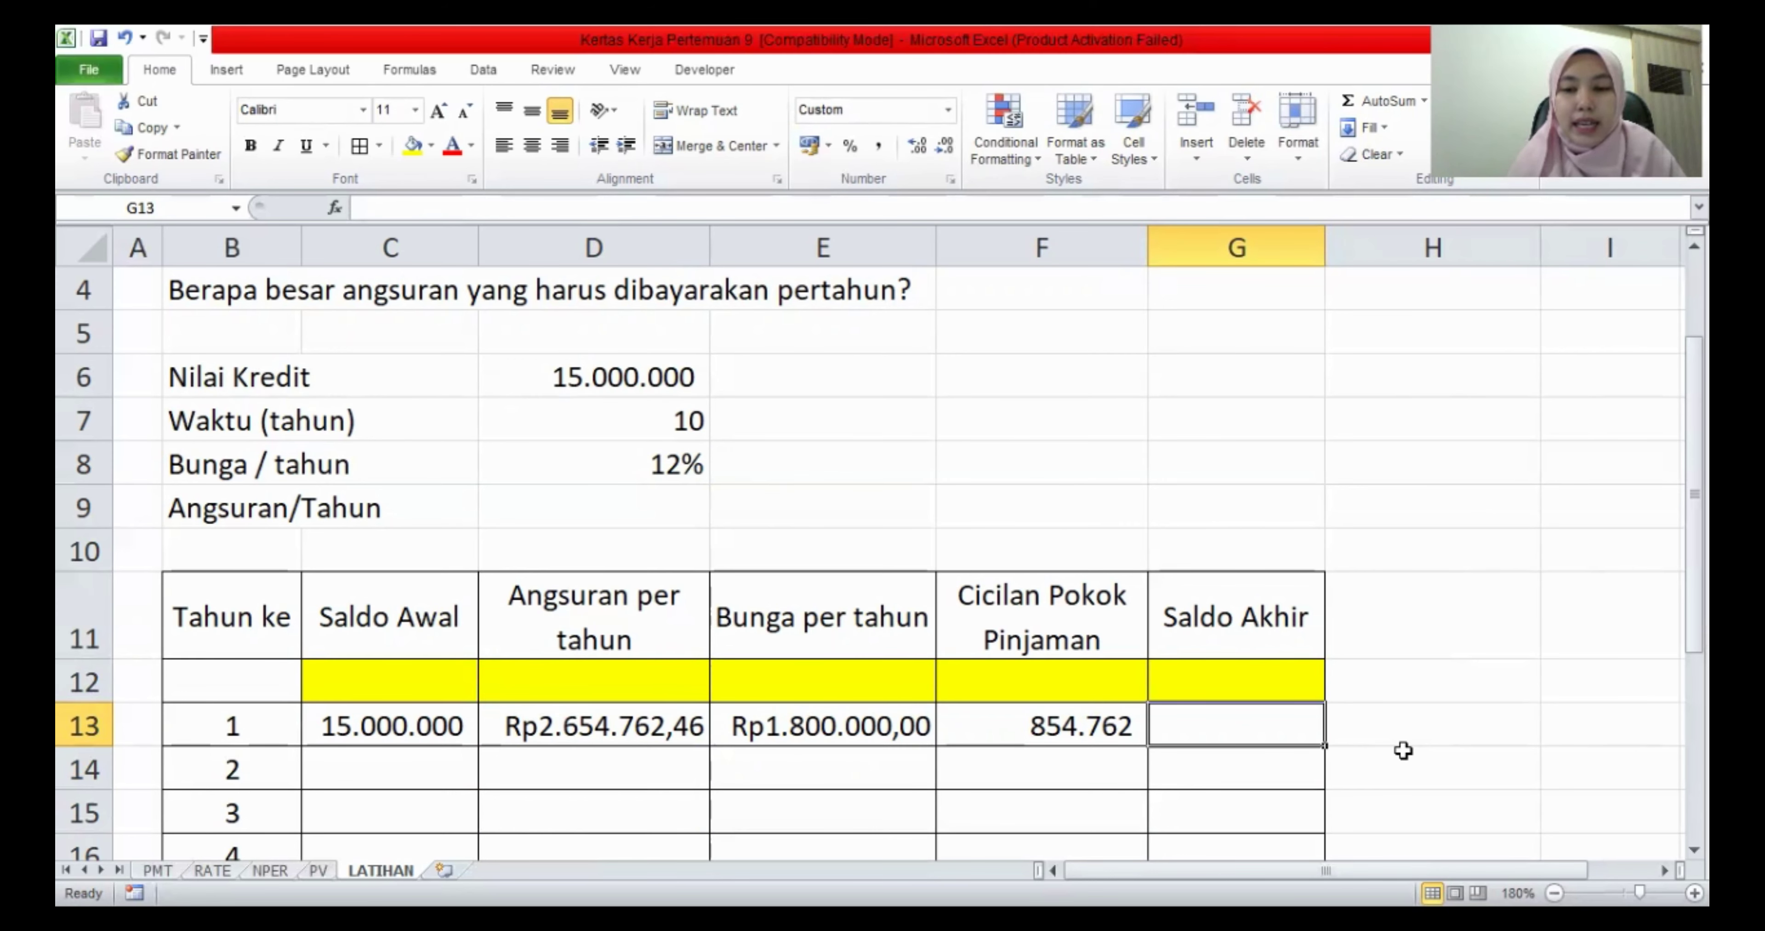
pyautogui.write('=')
pyautogui.click(423, 714)
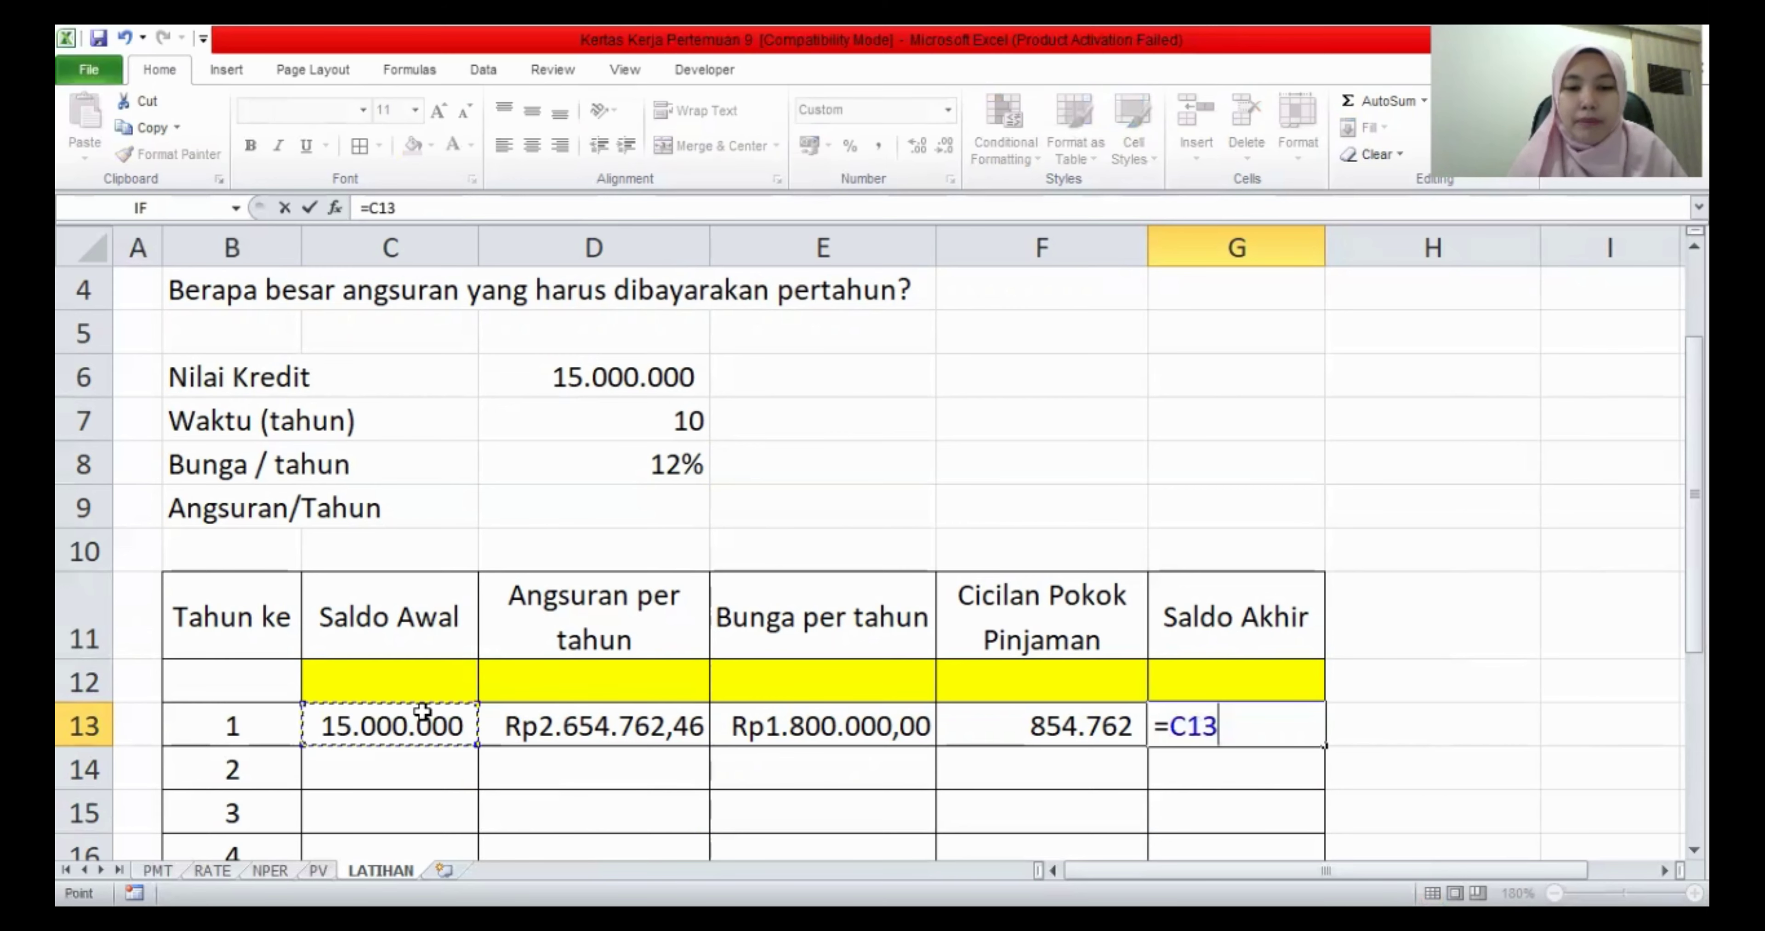
pyautogui.write('-')
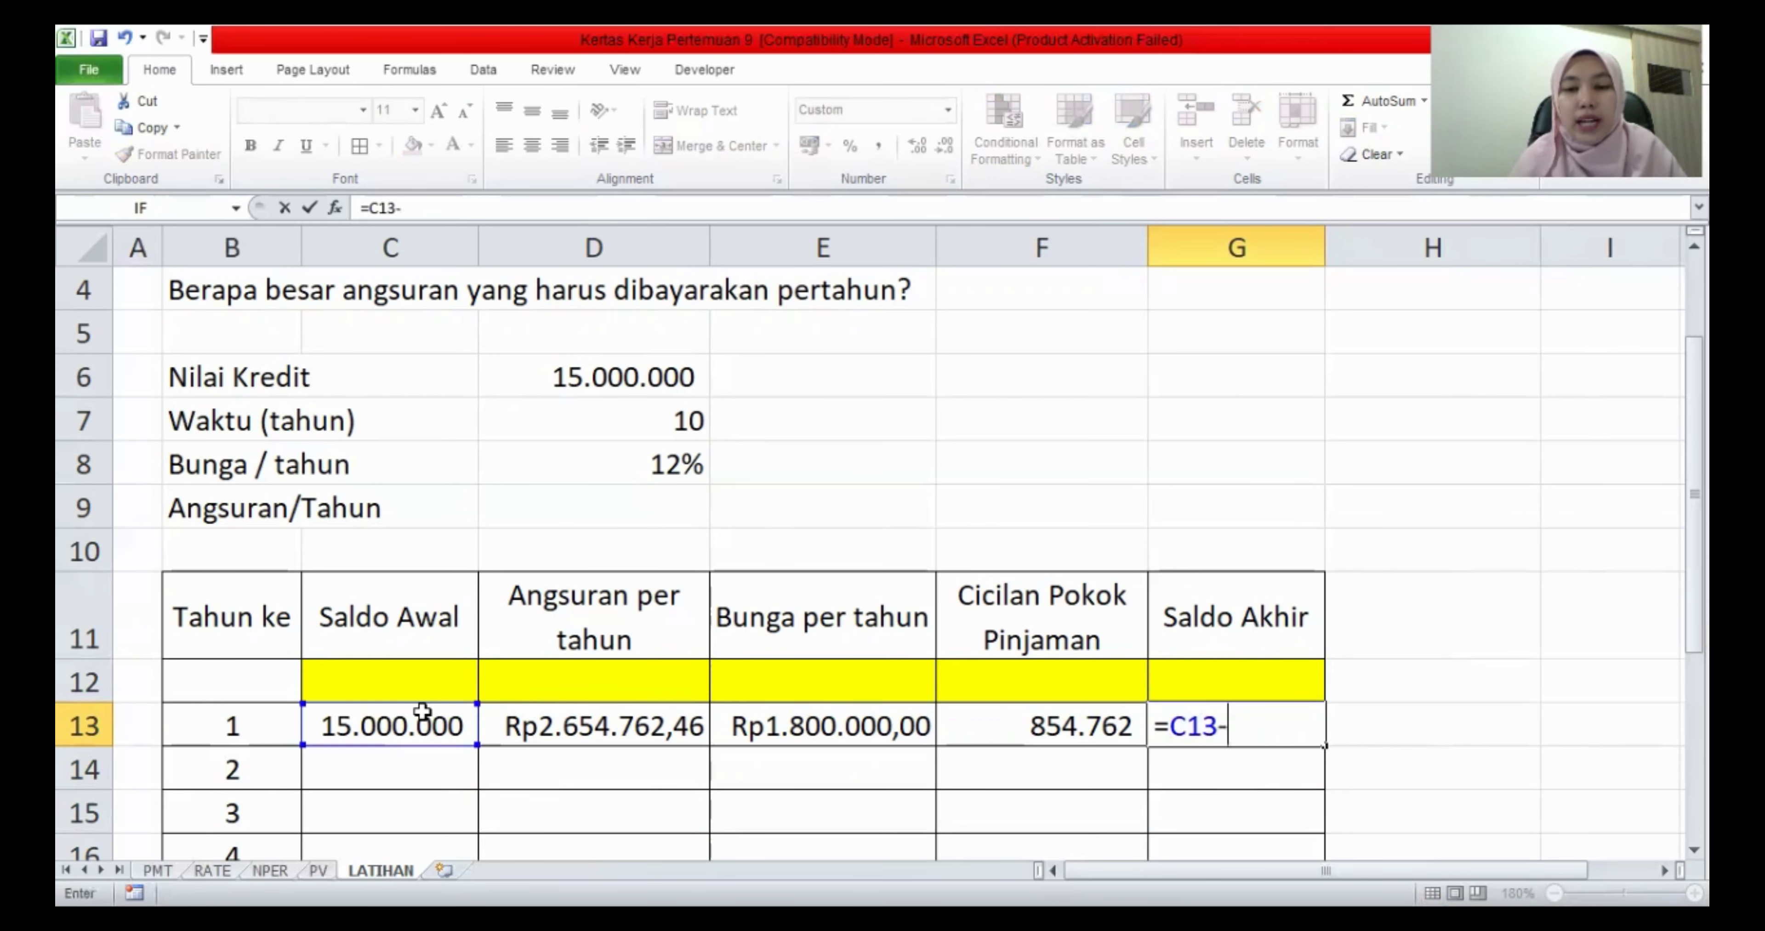
pyautogui.click(1125, 713)
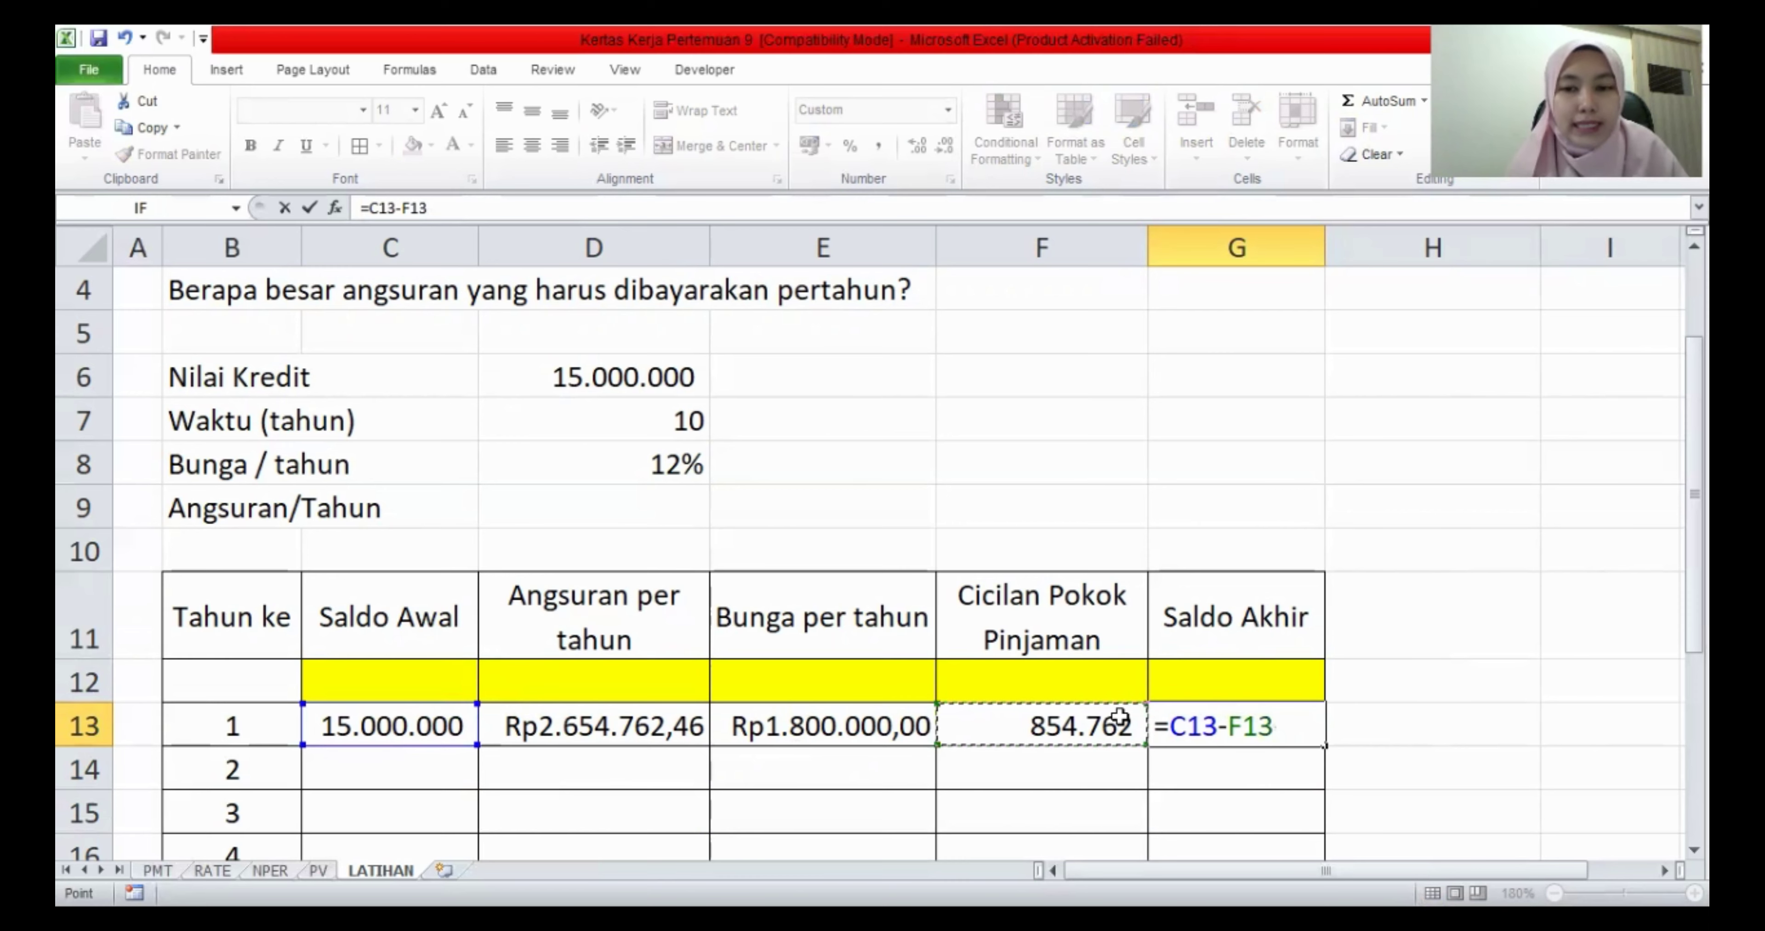
pyautogui.press('Return')
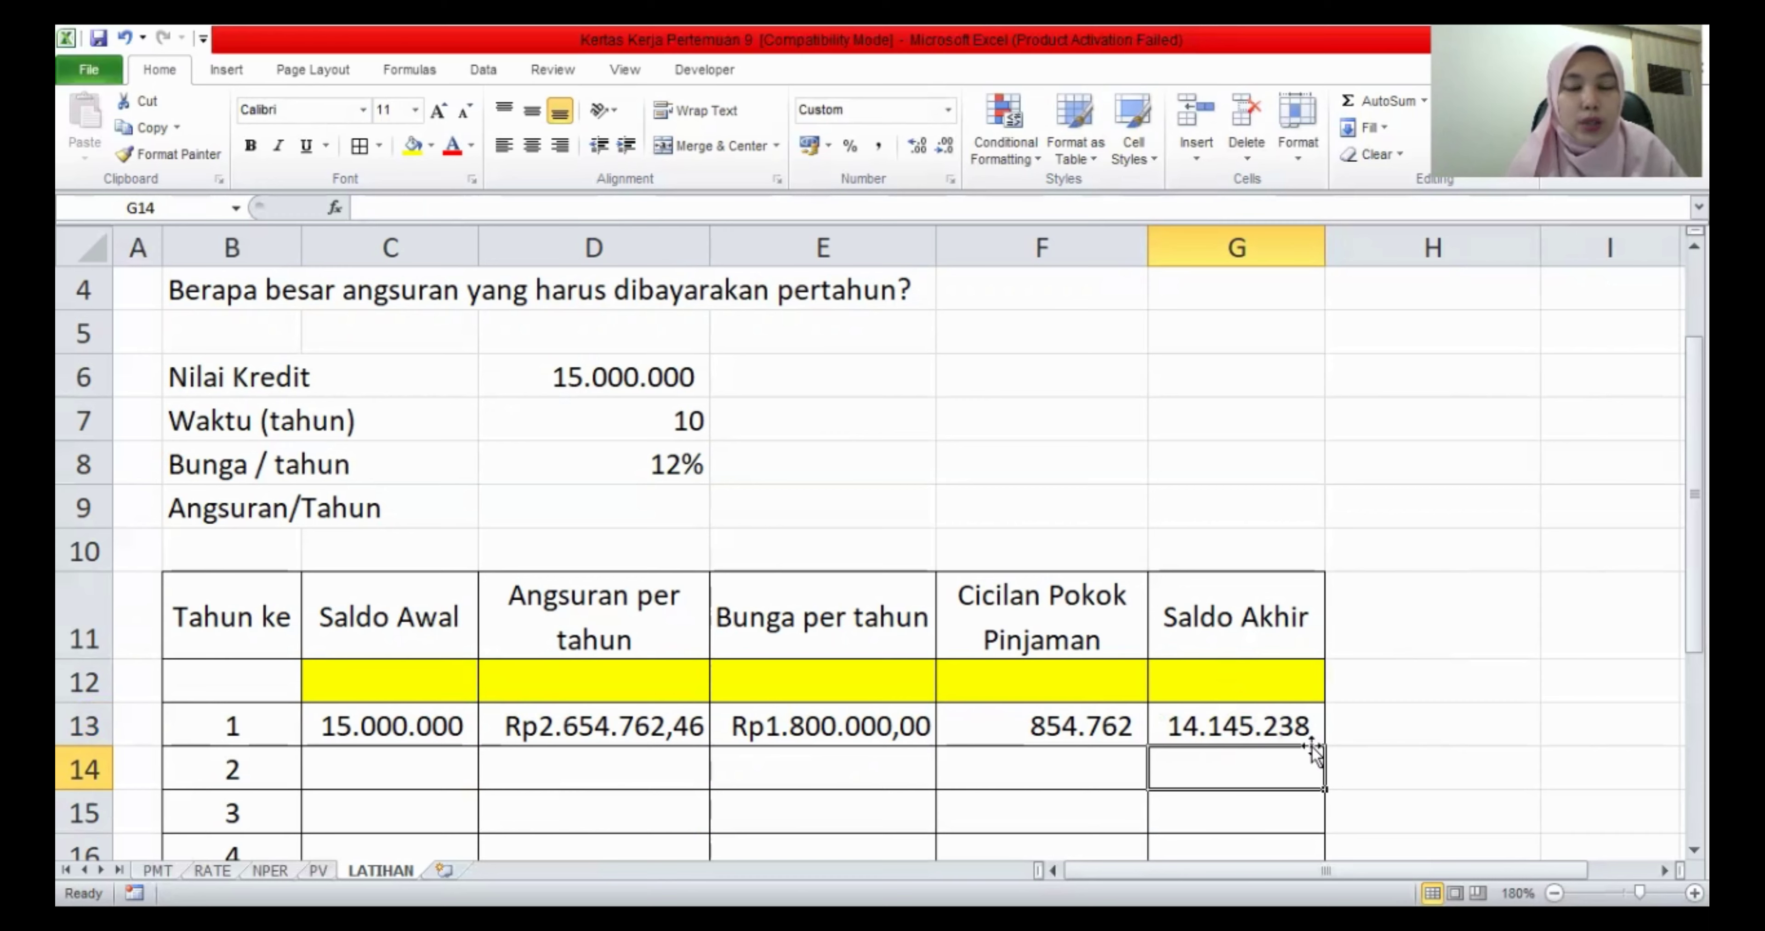
# - Link the second year's Saldo Awal in C14 to the previous closing balance with =G13
pyautogui.click(388, 767)
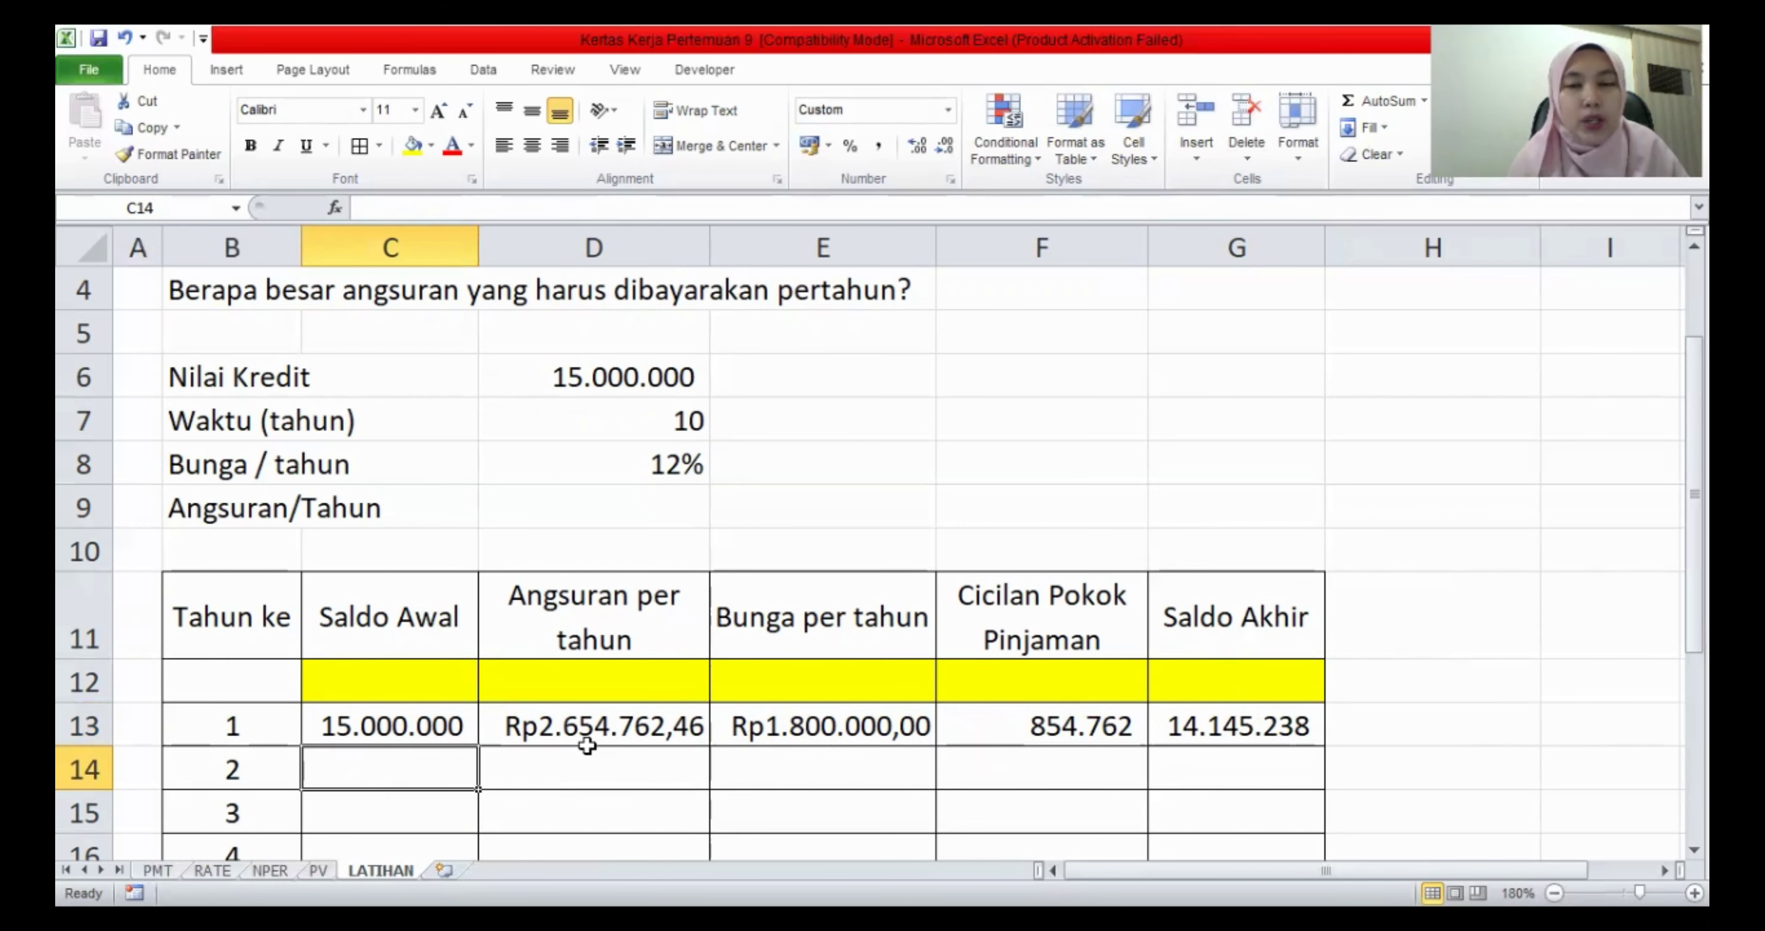
pyautogui.write('=')
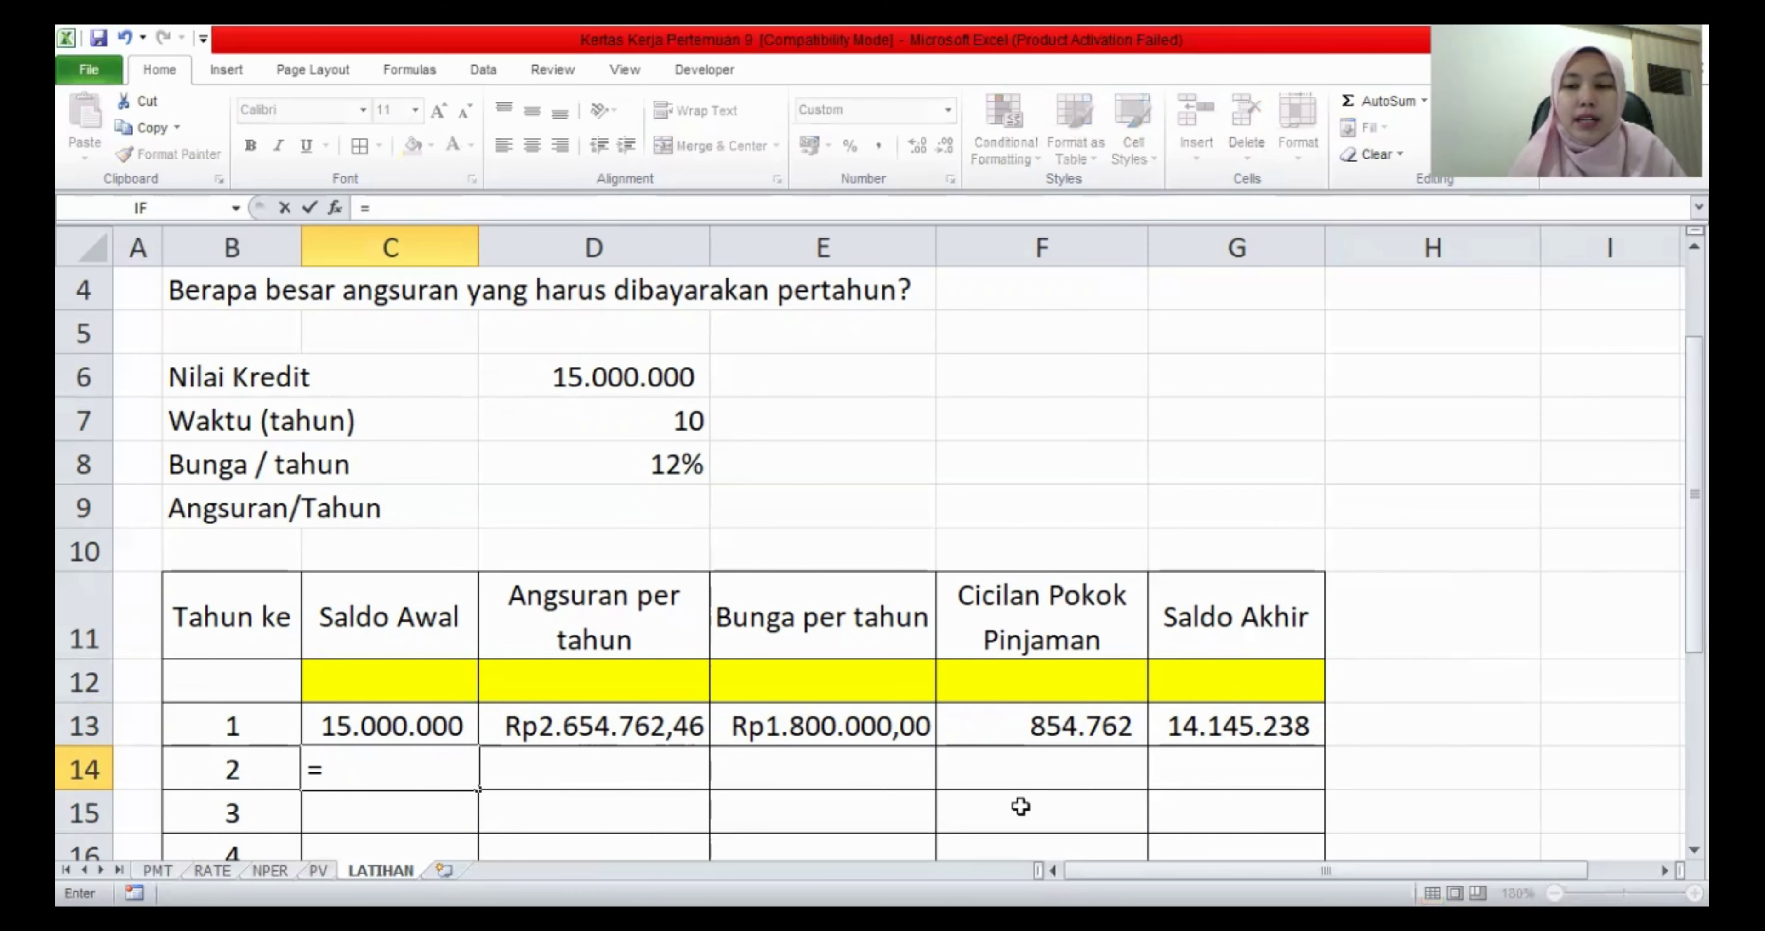
pyautogui.click(1294, 717)
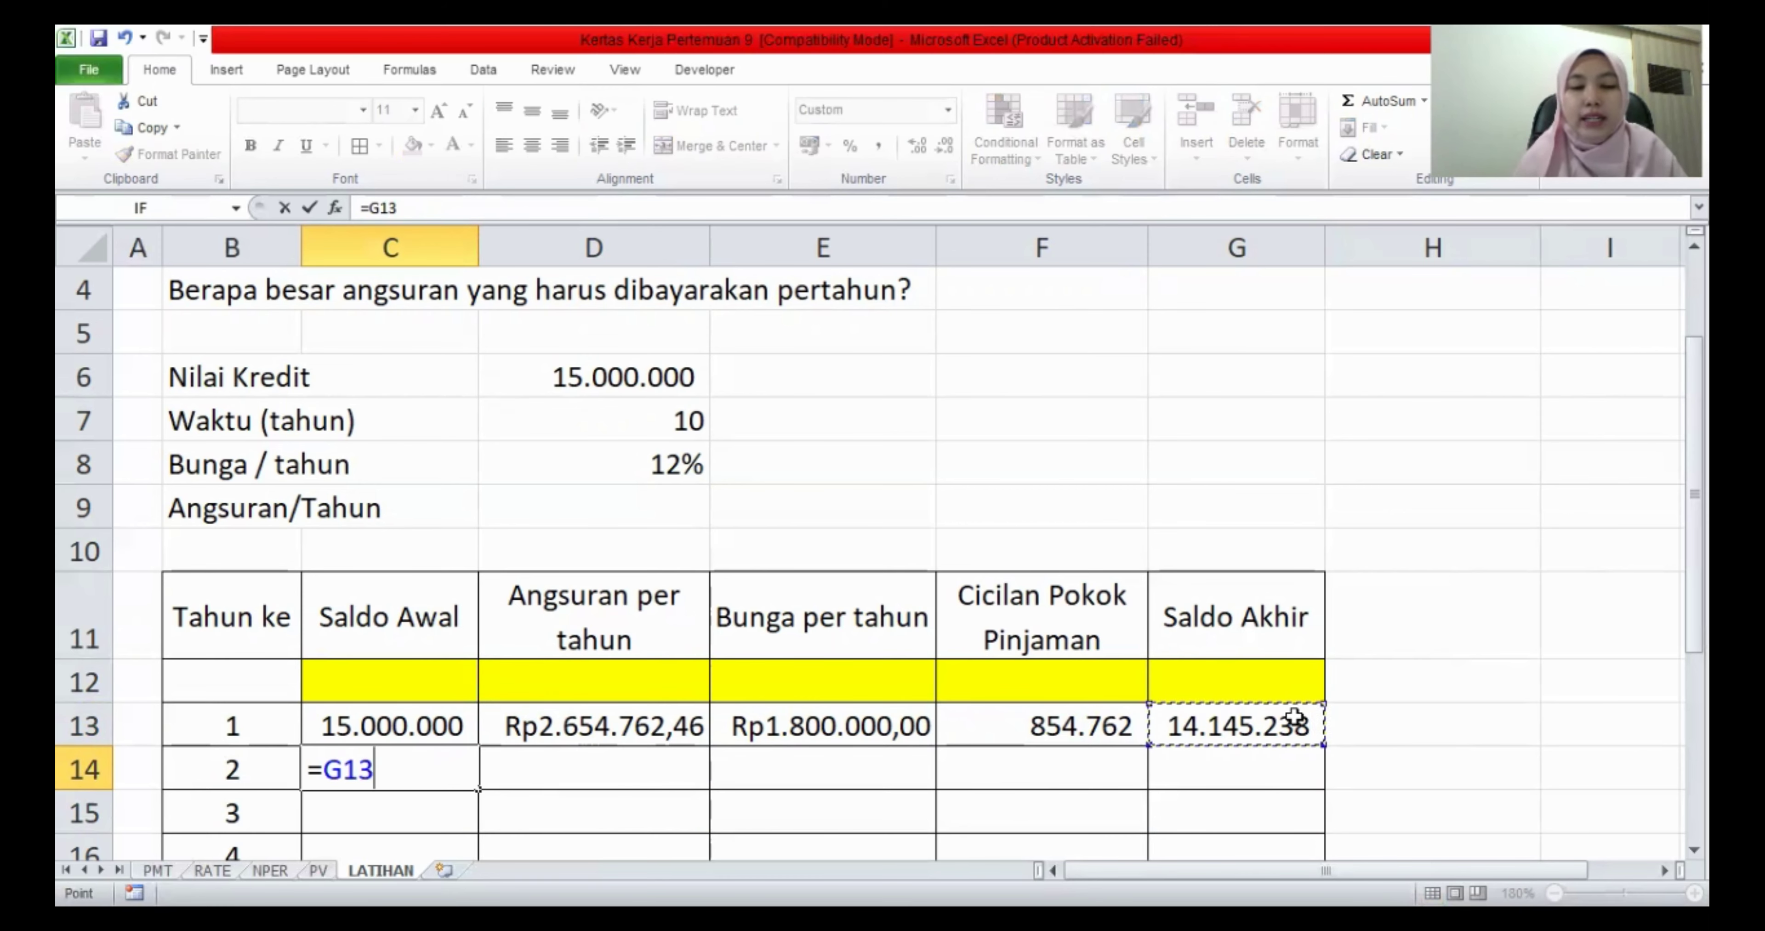
pyautogui.press('Return')
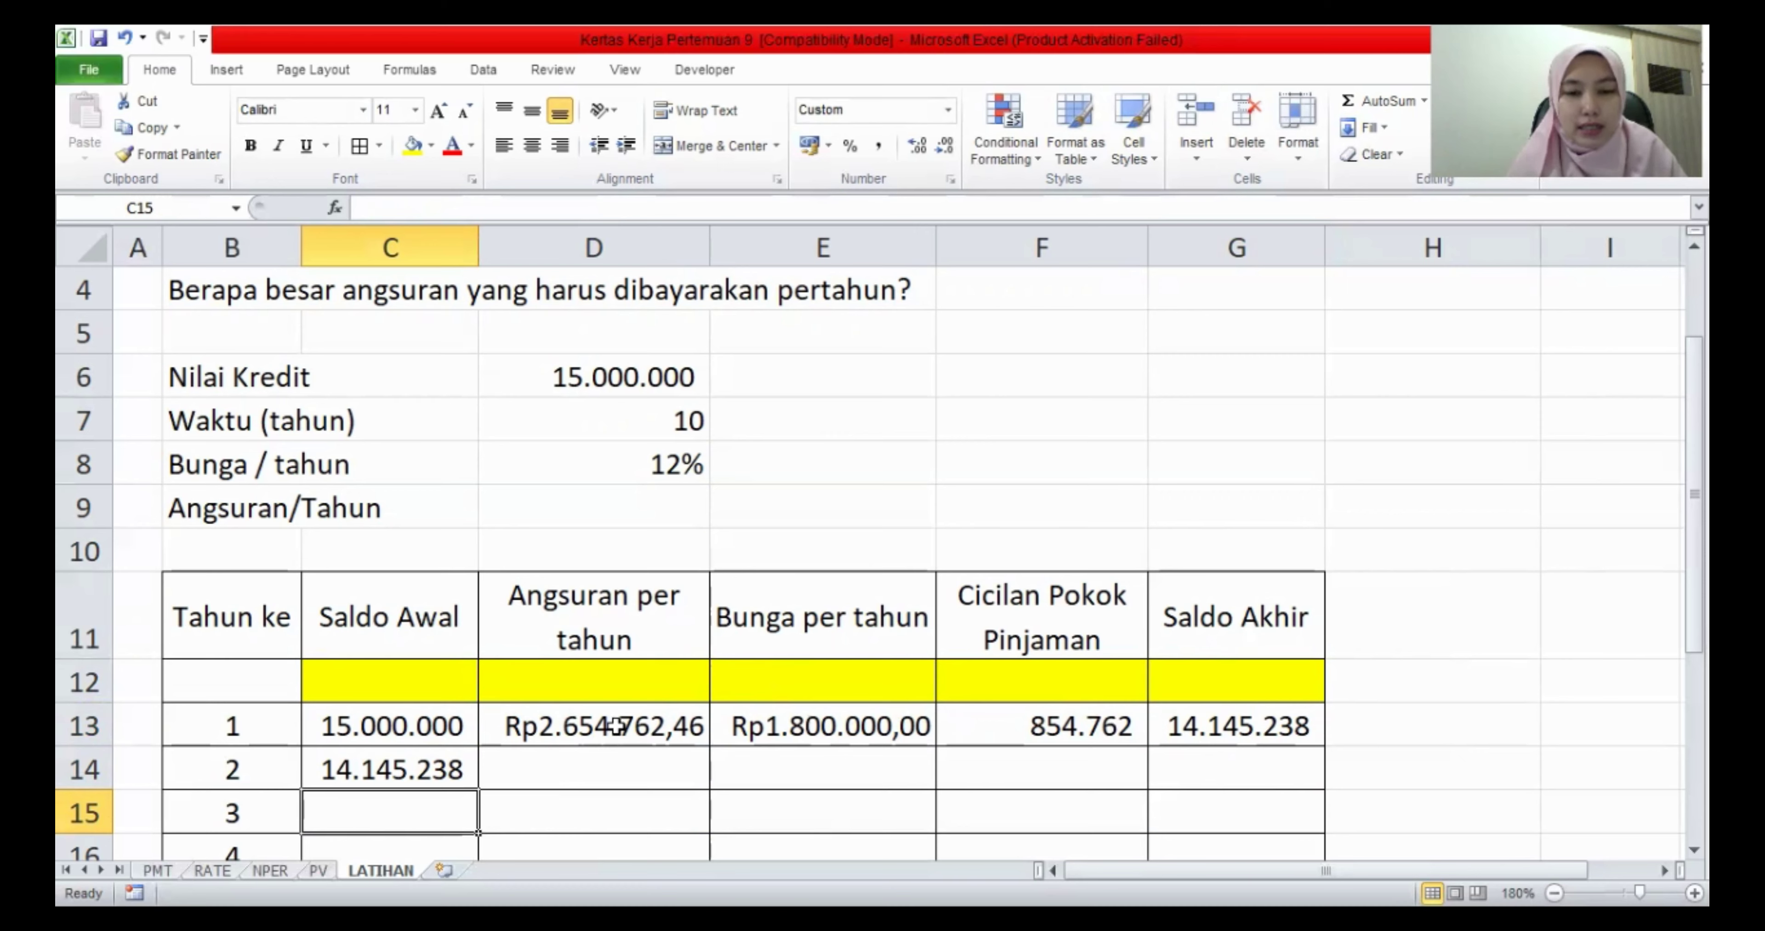
# - Copy the first-year formulas in D13:G13 into the second-year row starting at D14
pyautogui.moveTo(617, 726); pyautogui.dragTo(1246, 726)
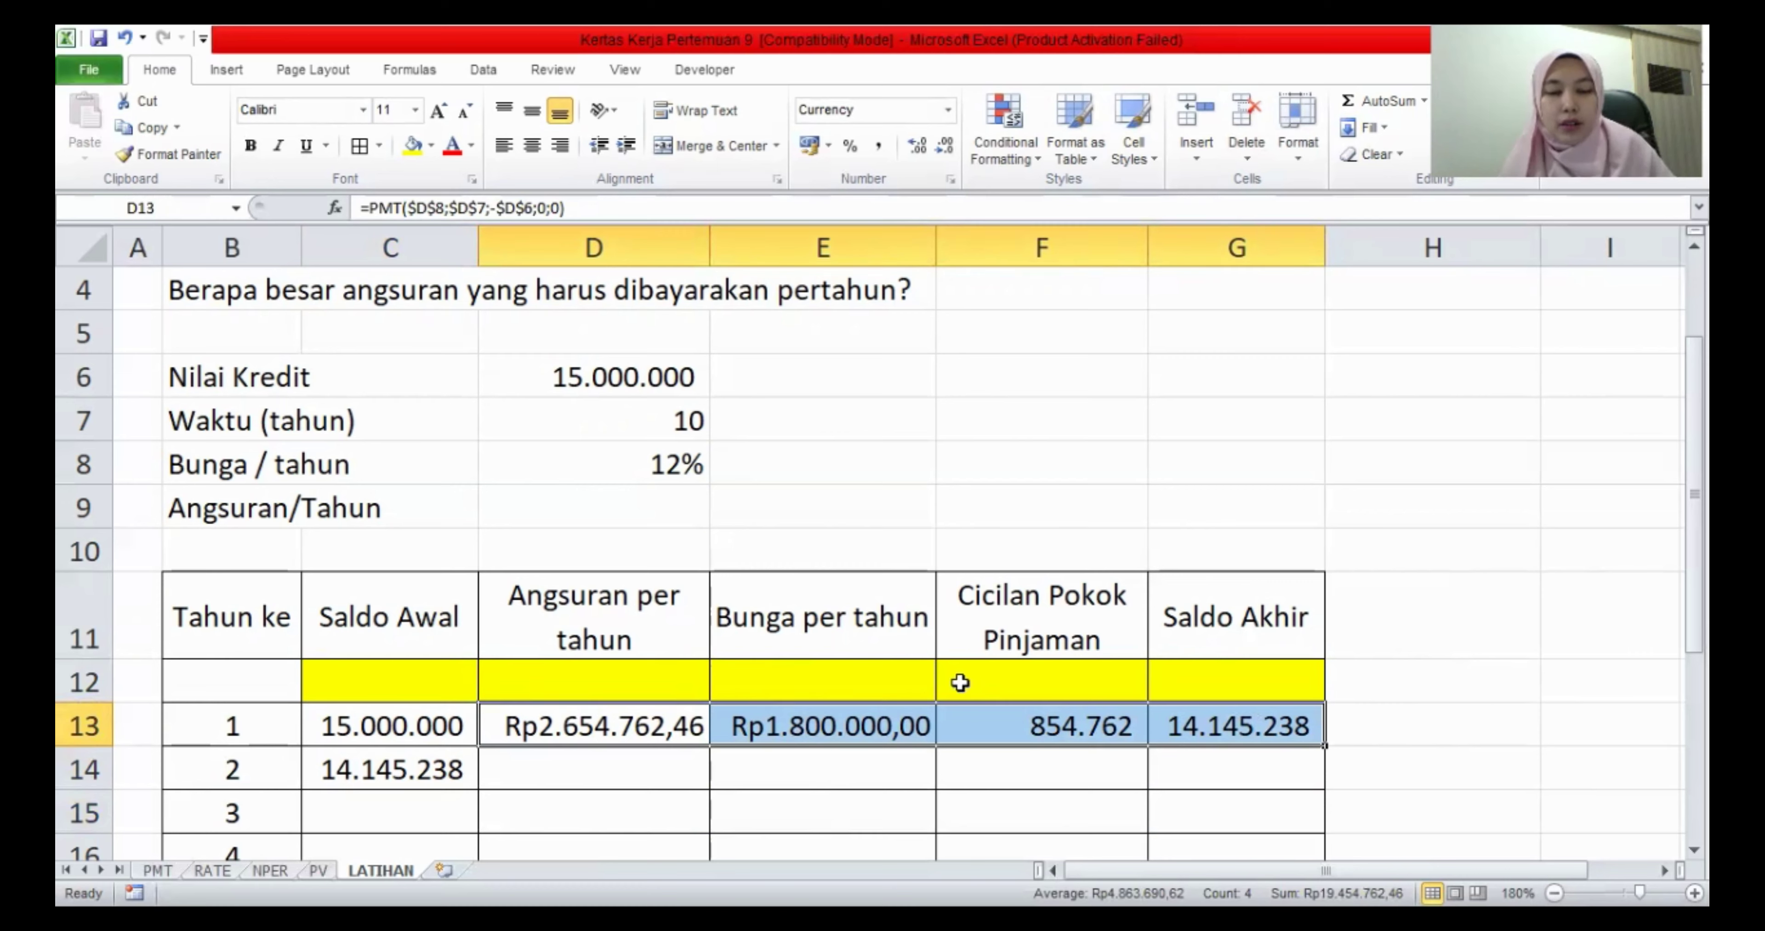
pyautogui.click(145, 127)
pyautogui.click(596, 766)
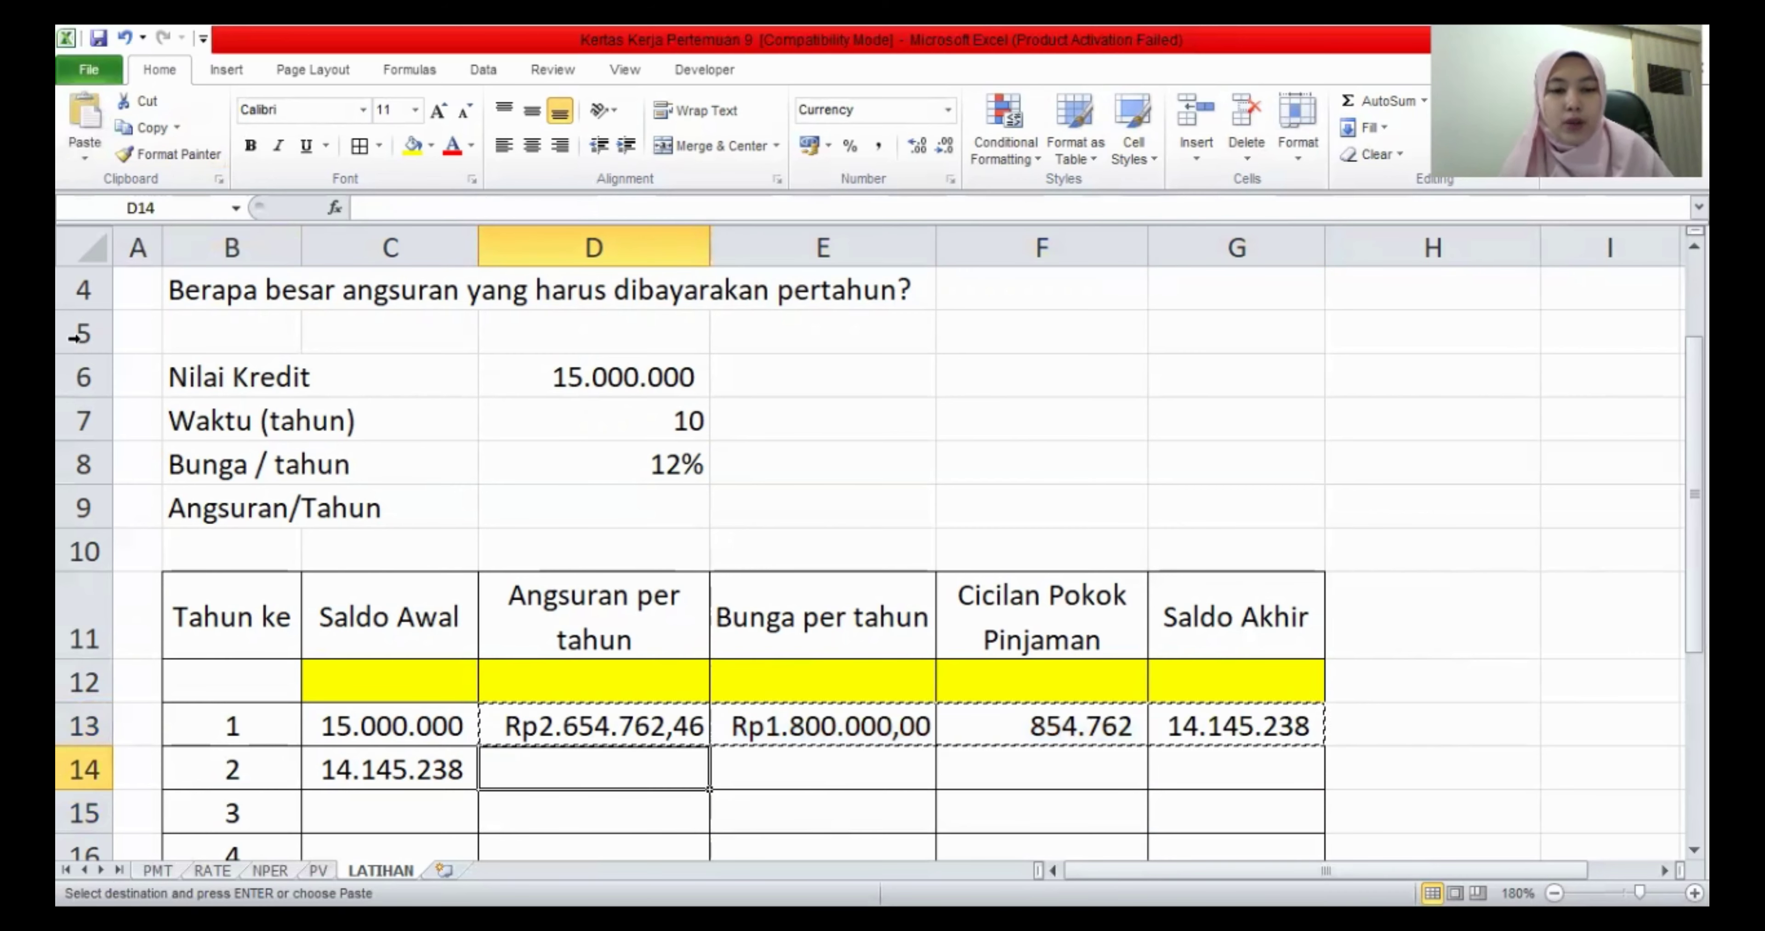
pyautogui.click(84, 115)
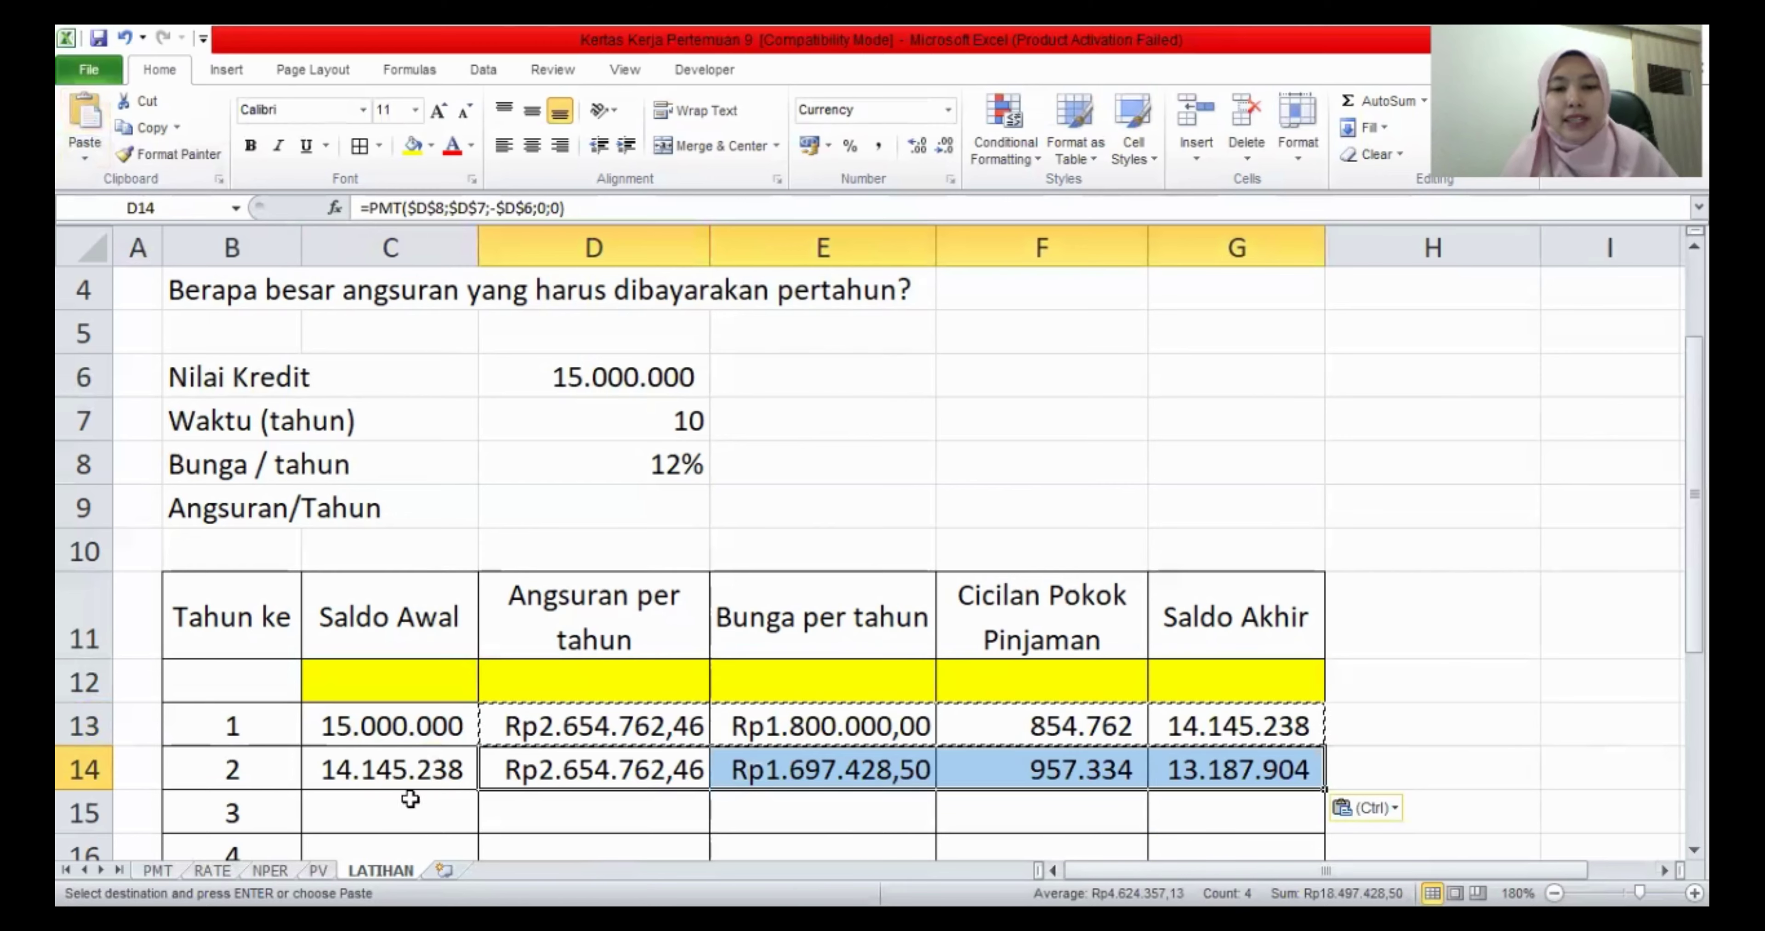
# - Copy the second-year formulas in C14:G14 into the rows for years 3 to 10, C15:G22
pyautogui.scroll(-1, 409, 799)
pyautogui.moveTo(459, 637); pyautogui.dragTo(1227, 638)
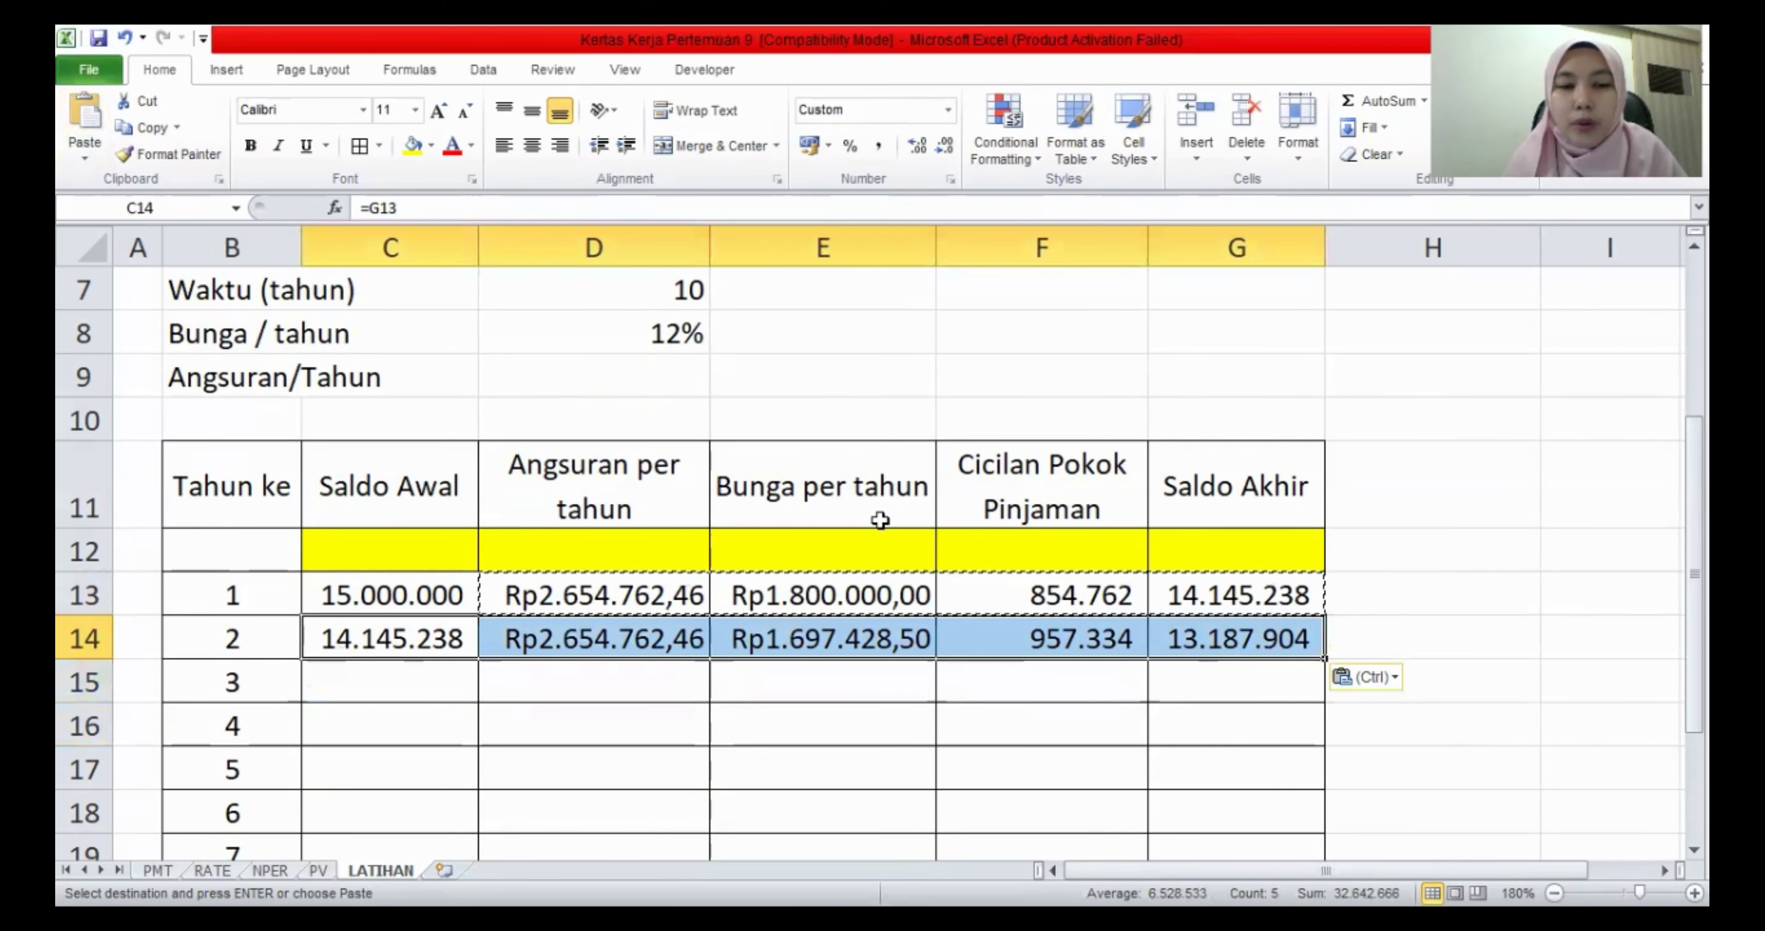
pyautogui.click(146, 128)
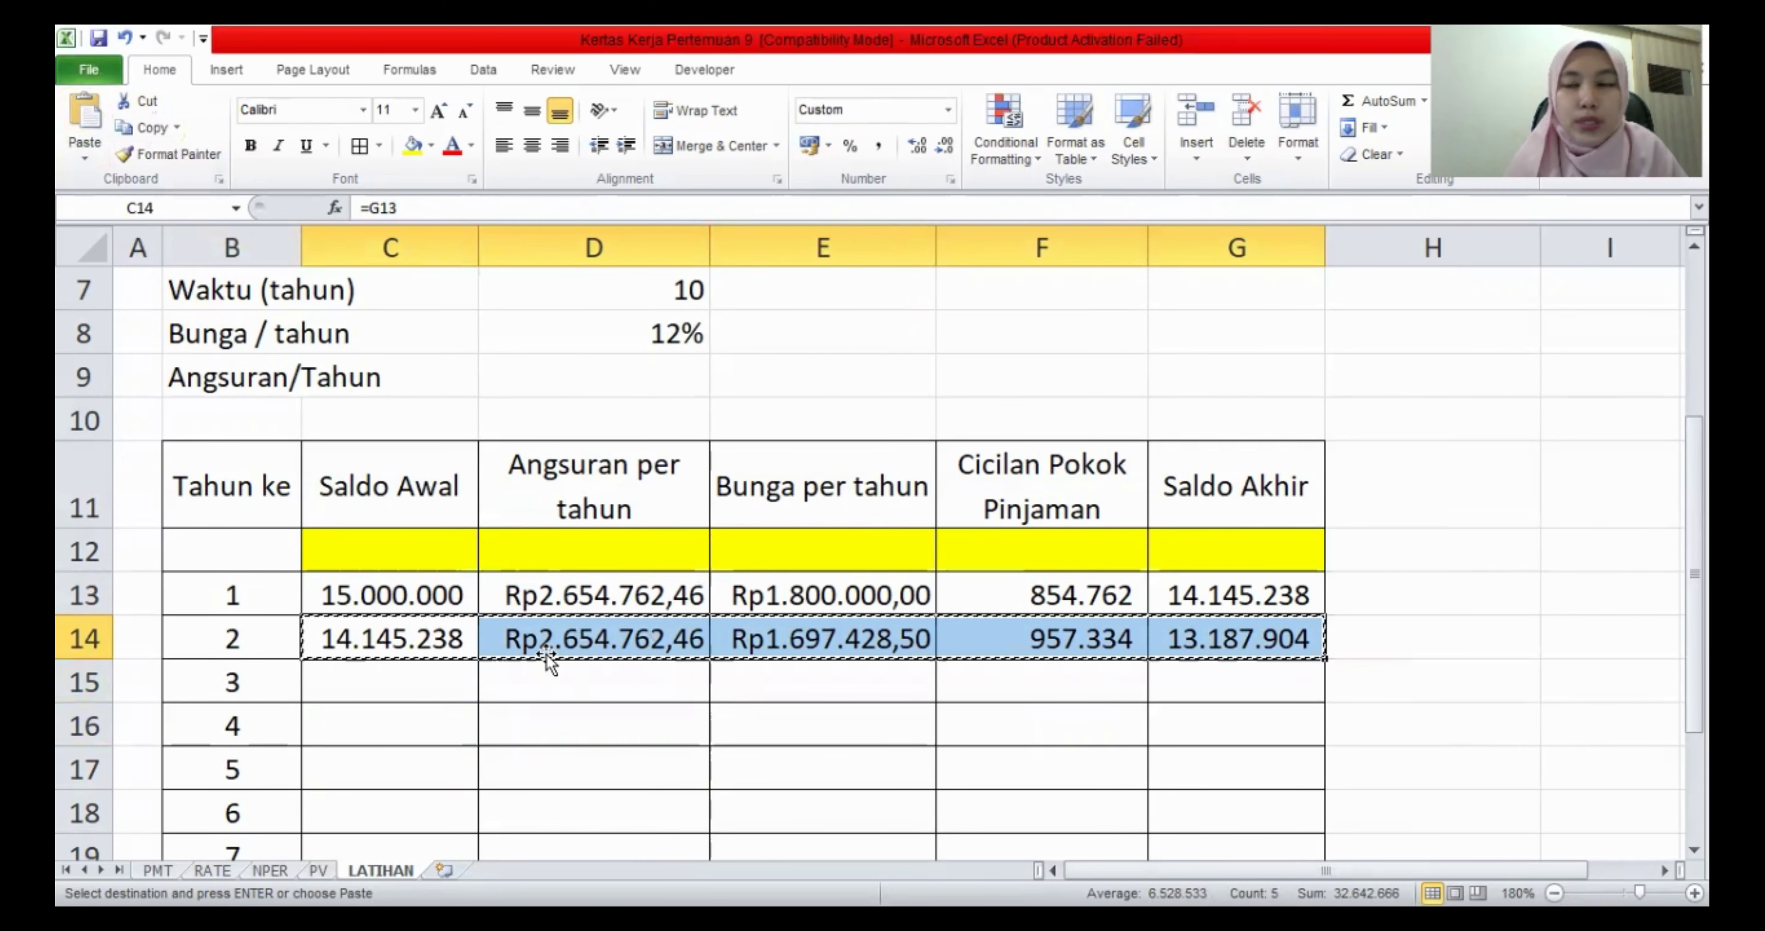
pyautogui.click(425, 685)
pyautogui.moveTo(425, 685); pyautogui.dragTo(1225, 737)
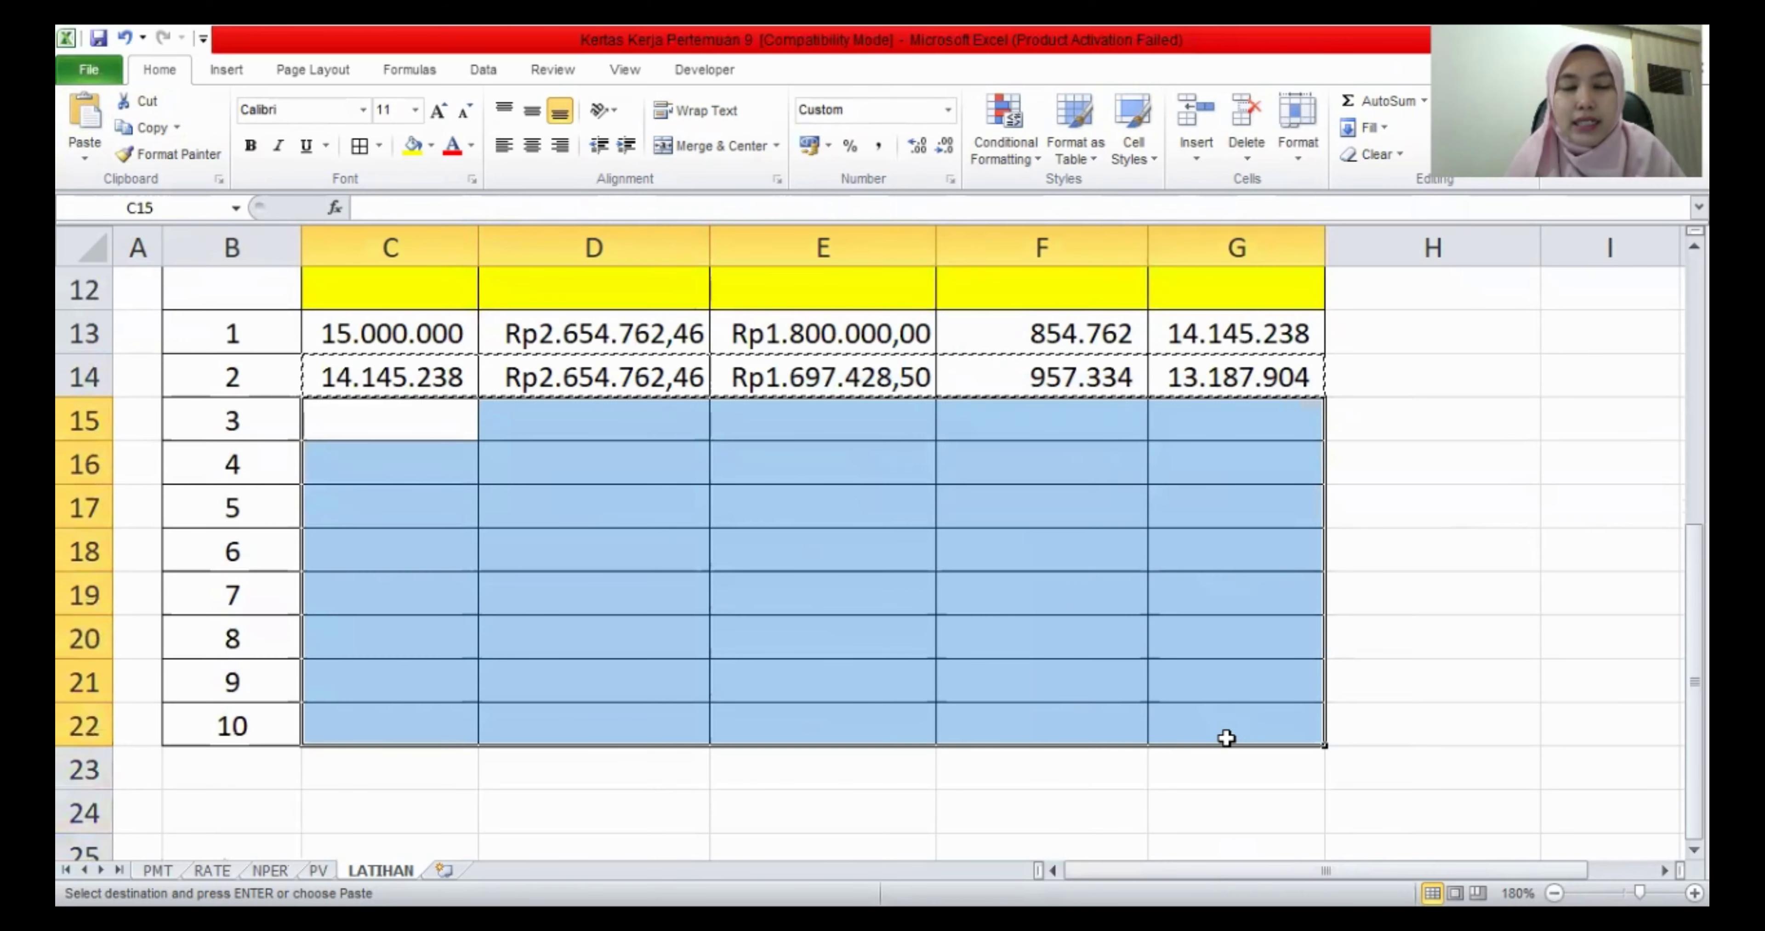
pyautogui.click(90, 120)
# - Review the completed amortisation table against the loan data, checking the final year's Saldo Akhir in G22
pyautogui.scroll(2, 1272, 629)
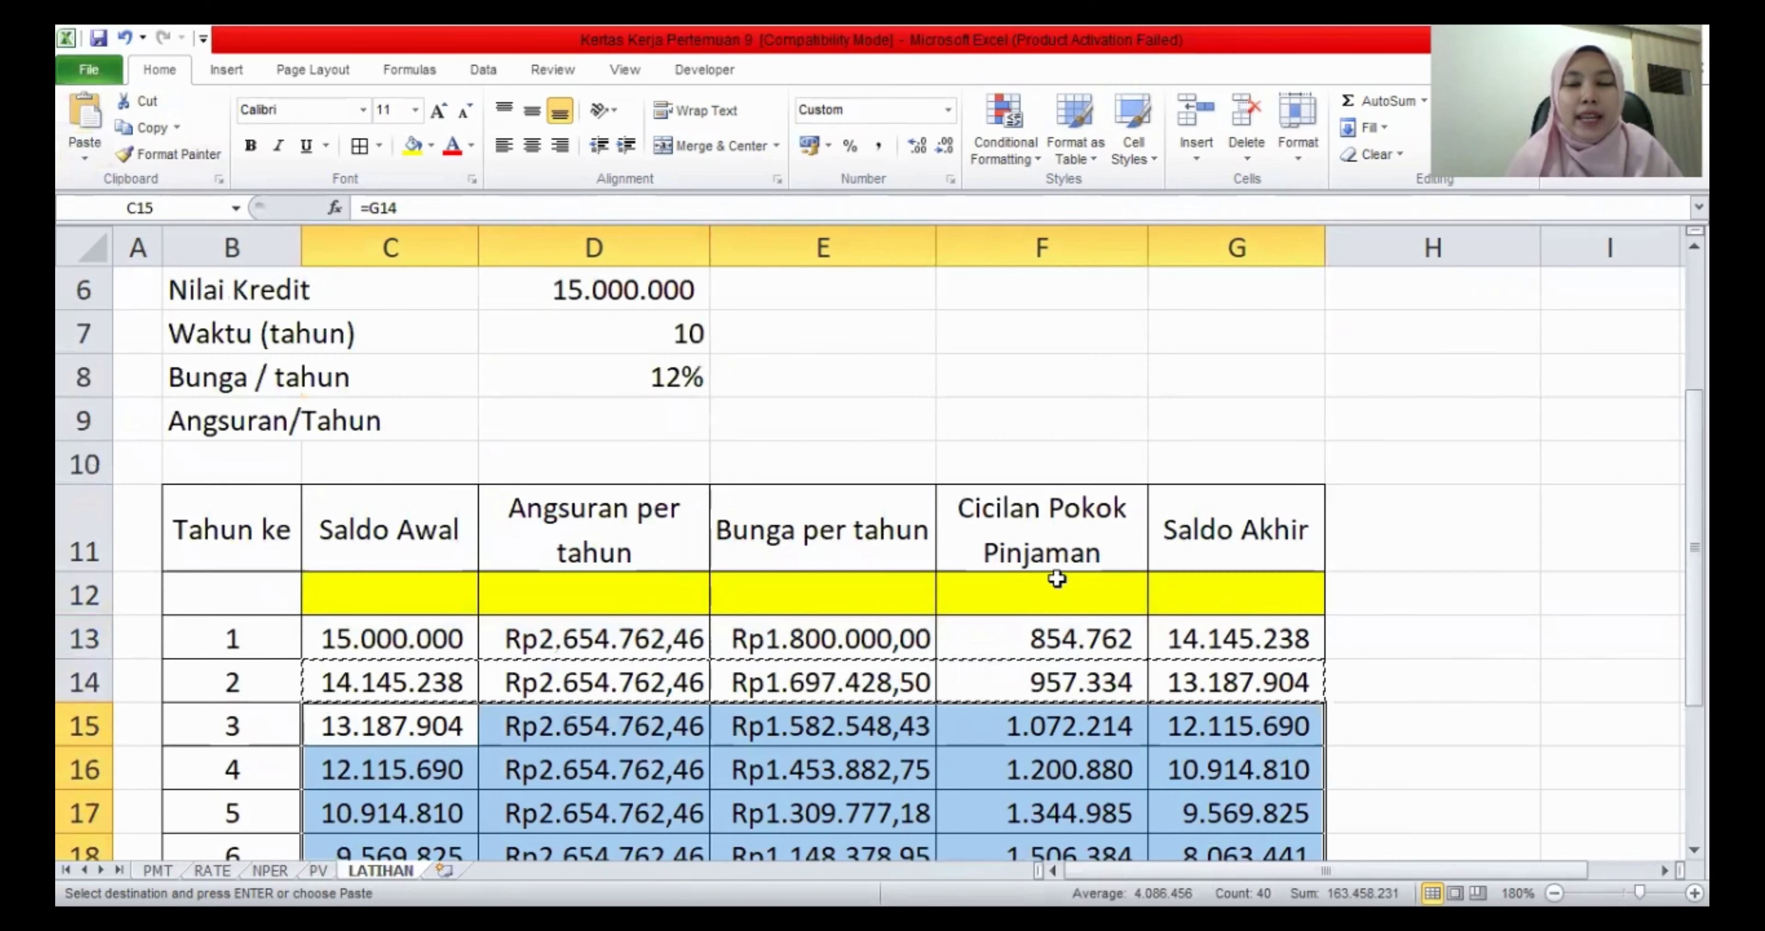
pyautogui.scroll(-3, 1057, 579)
pyautogui.click(1279, 590)
pyautogui.scroll(2, 1302, 445)
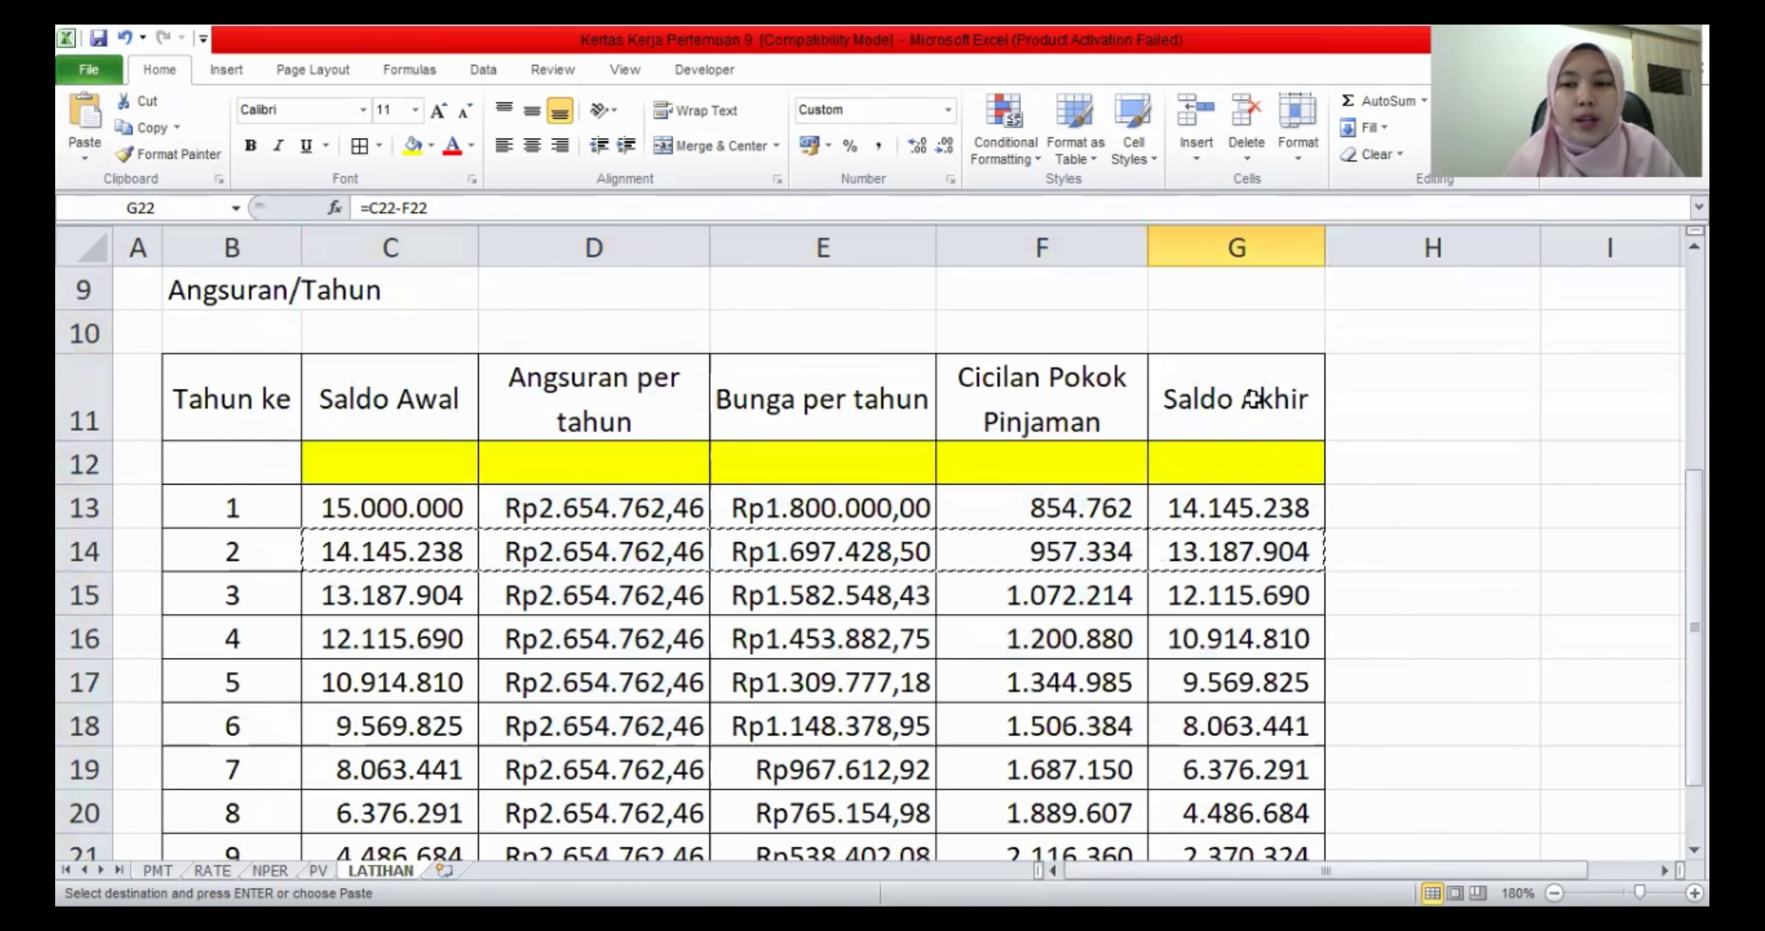
pyautogui.scroll(-2, 1242, 499)
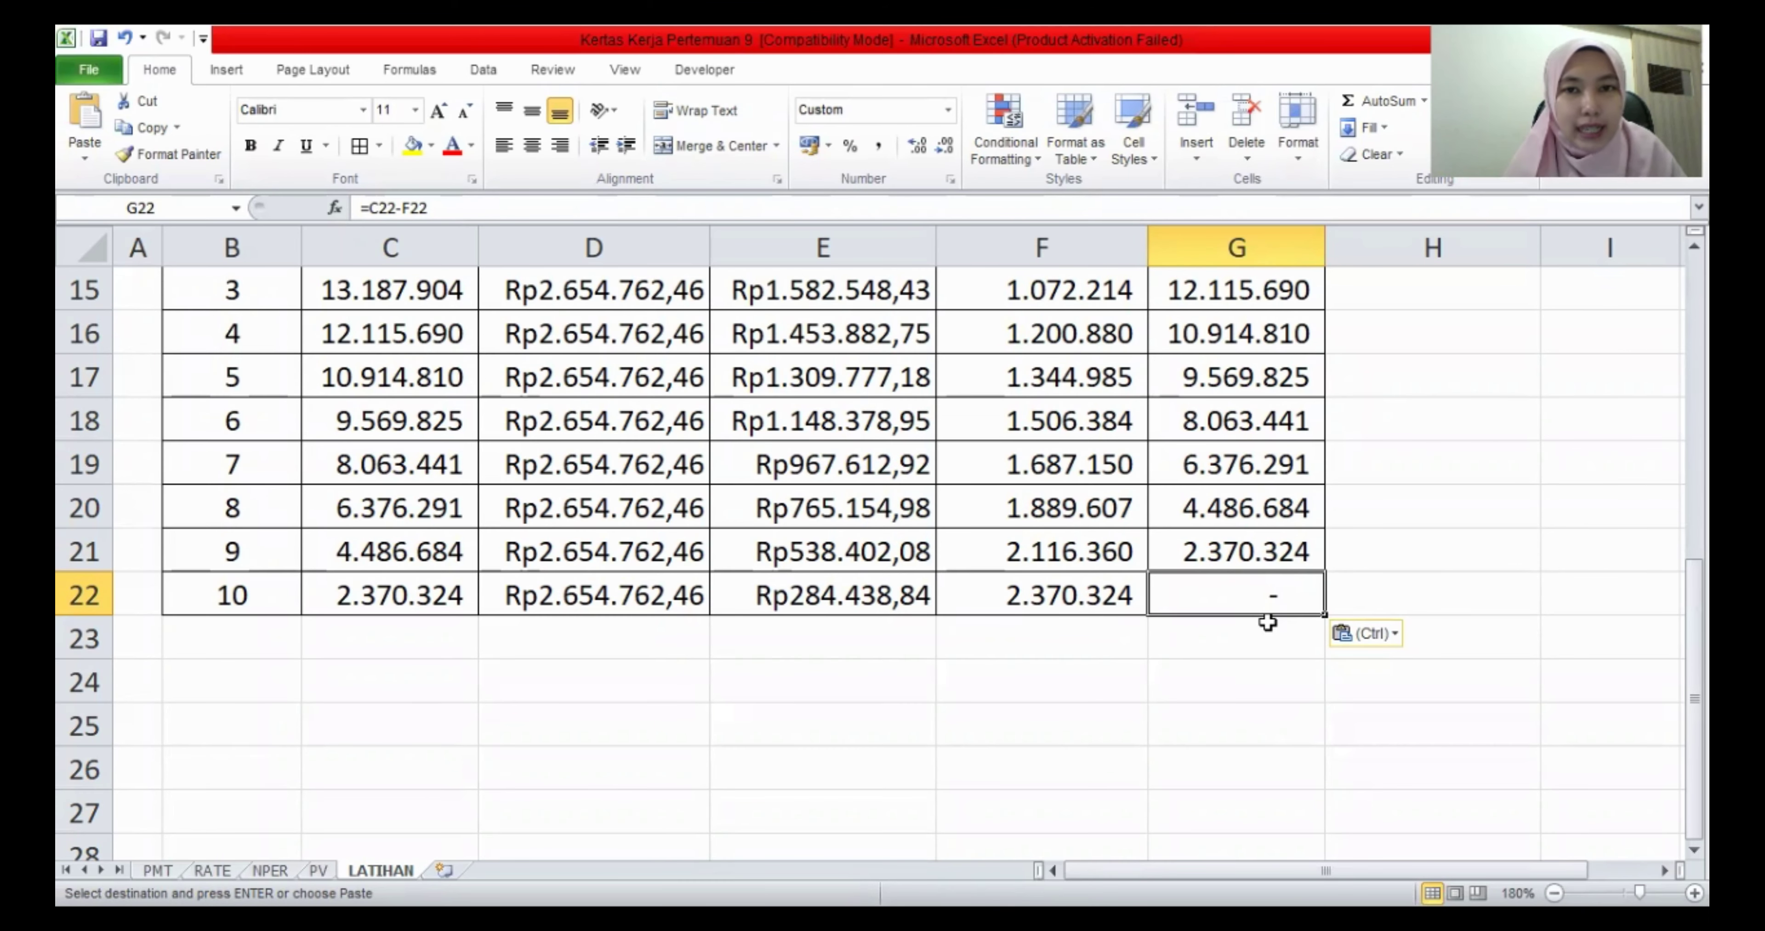
pyautogui.scroll(3, 1268, 622)
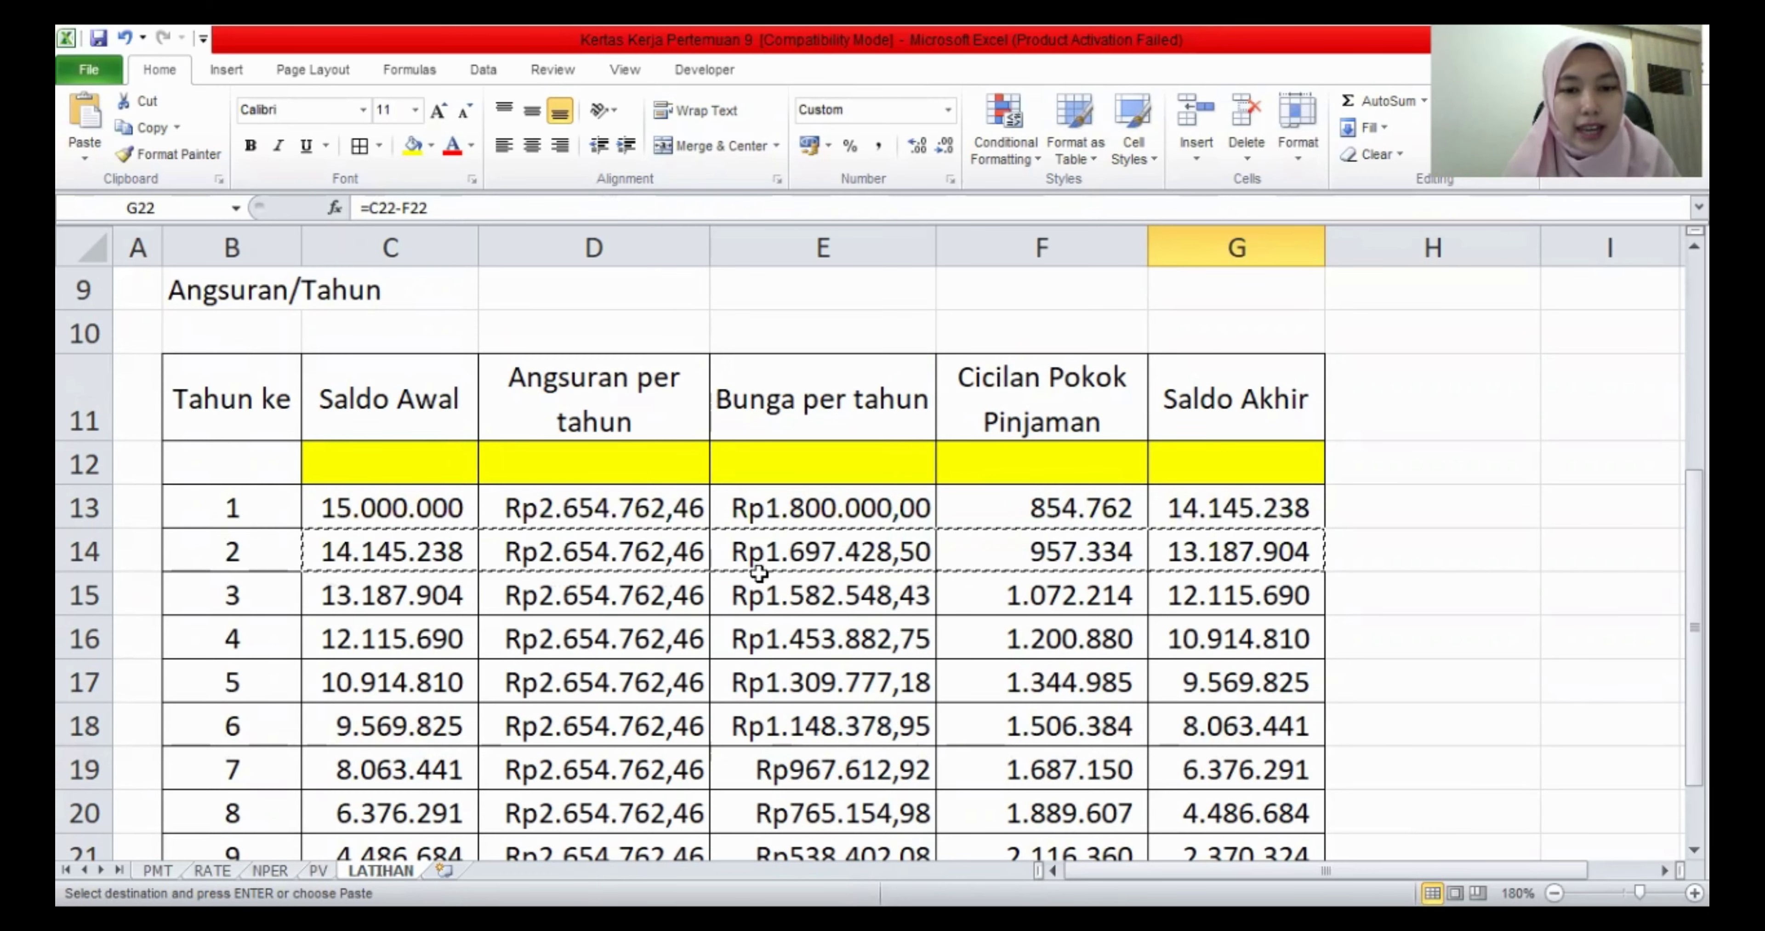
pyautogui.scroll(3, 576, 584)
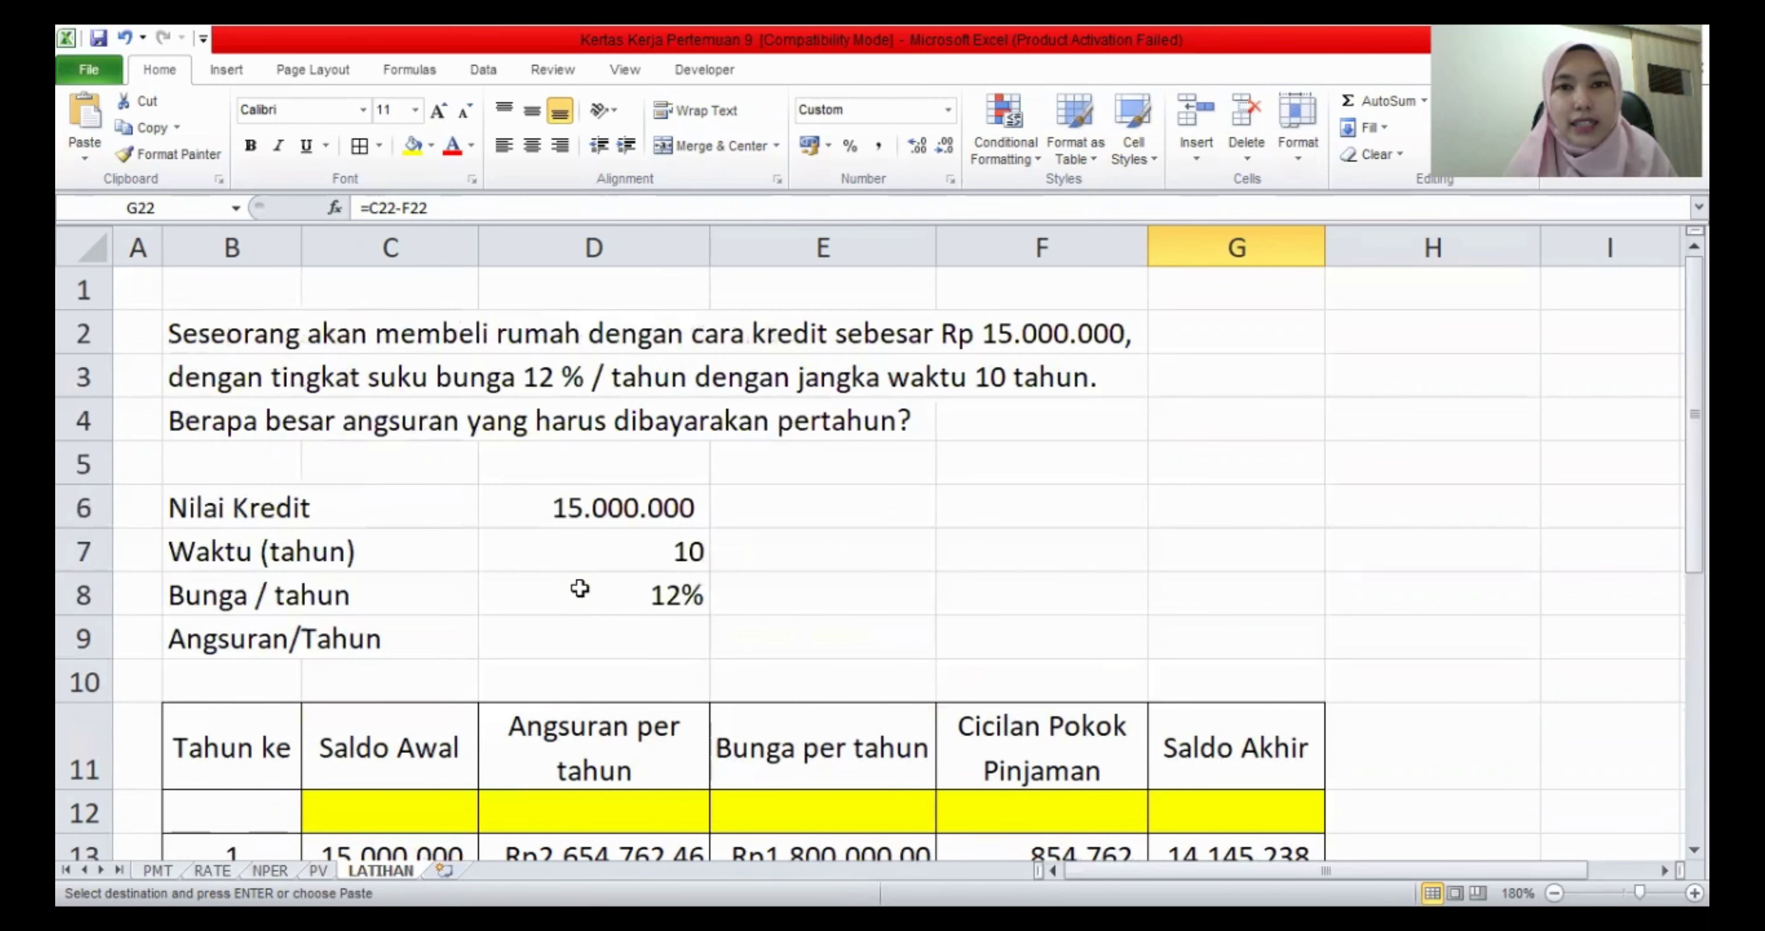